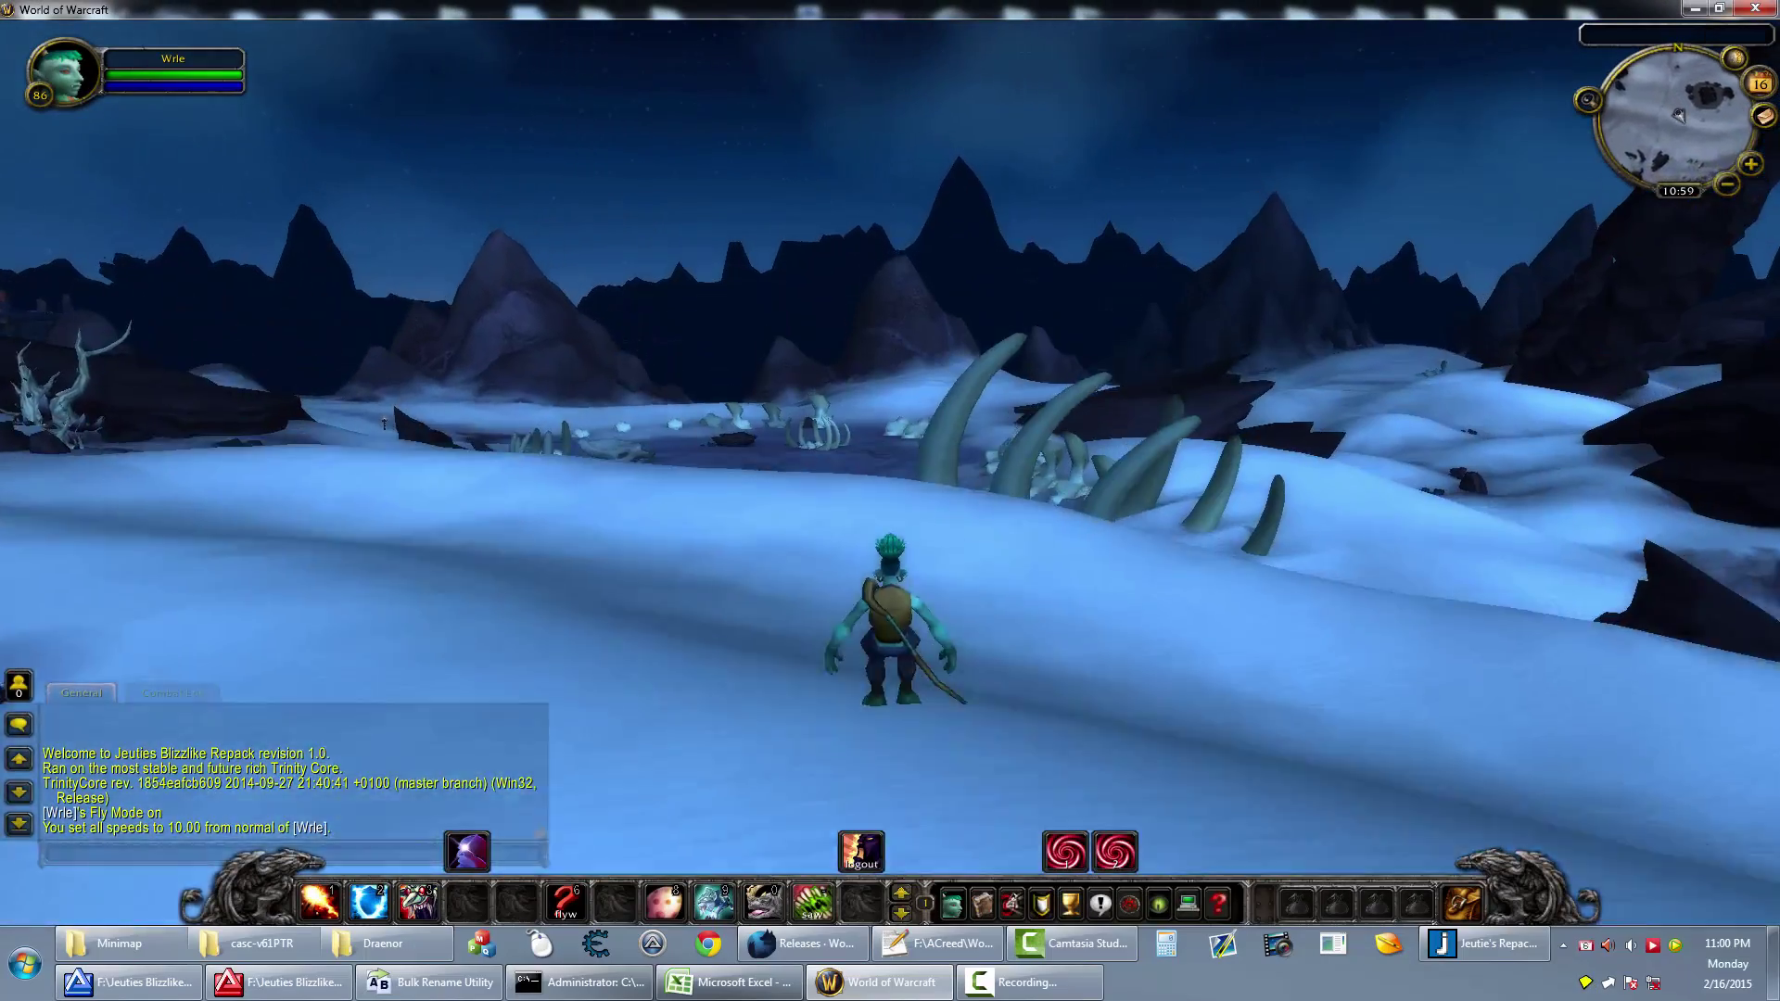
# Step: Fly the character from the snowfield past the tower and lava-filled gorge, examining the terrain and minimap
pyautogui.press('w')
pyautogui.press('space')
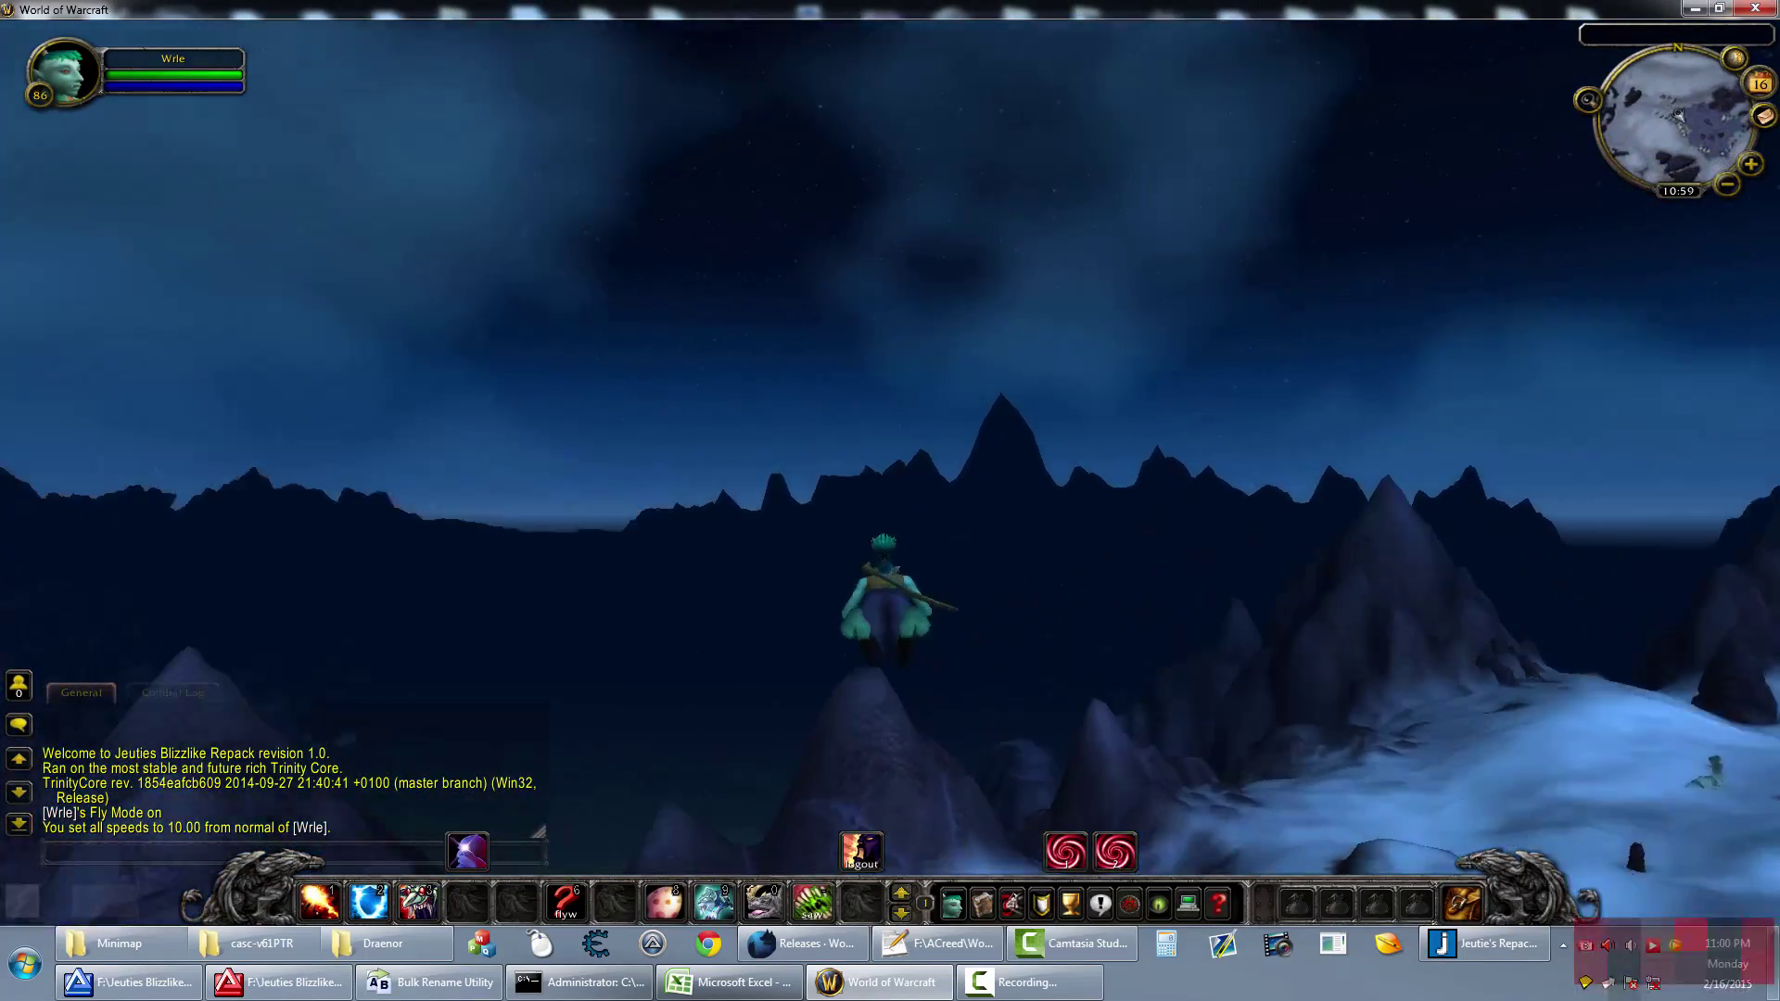
pyautogui.press('a')
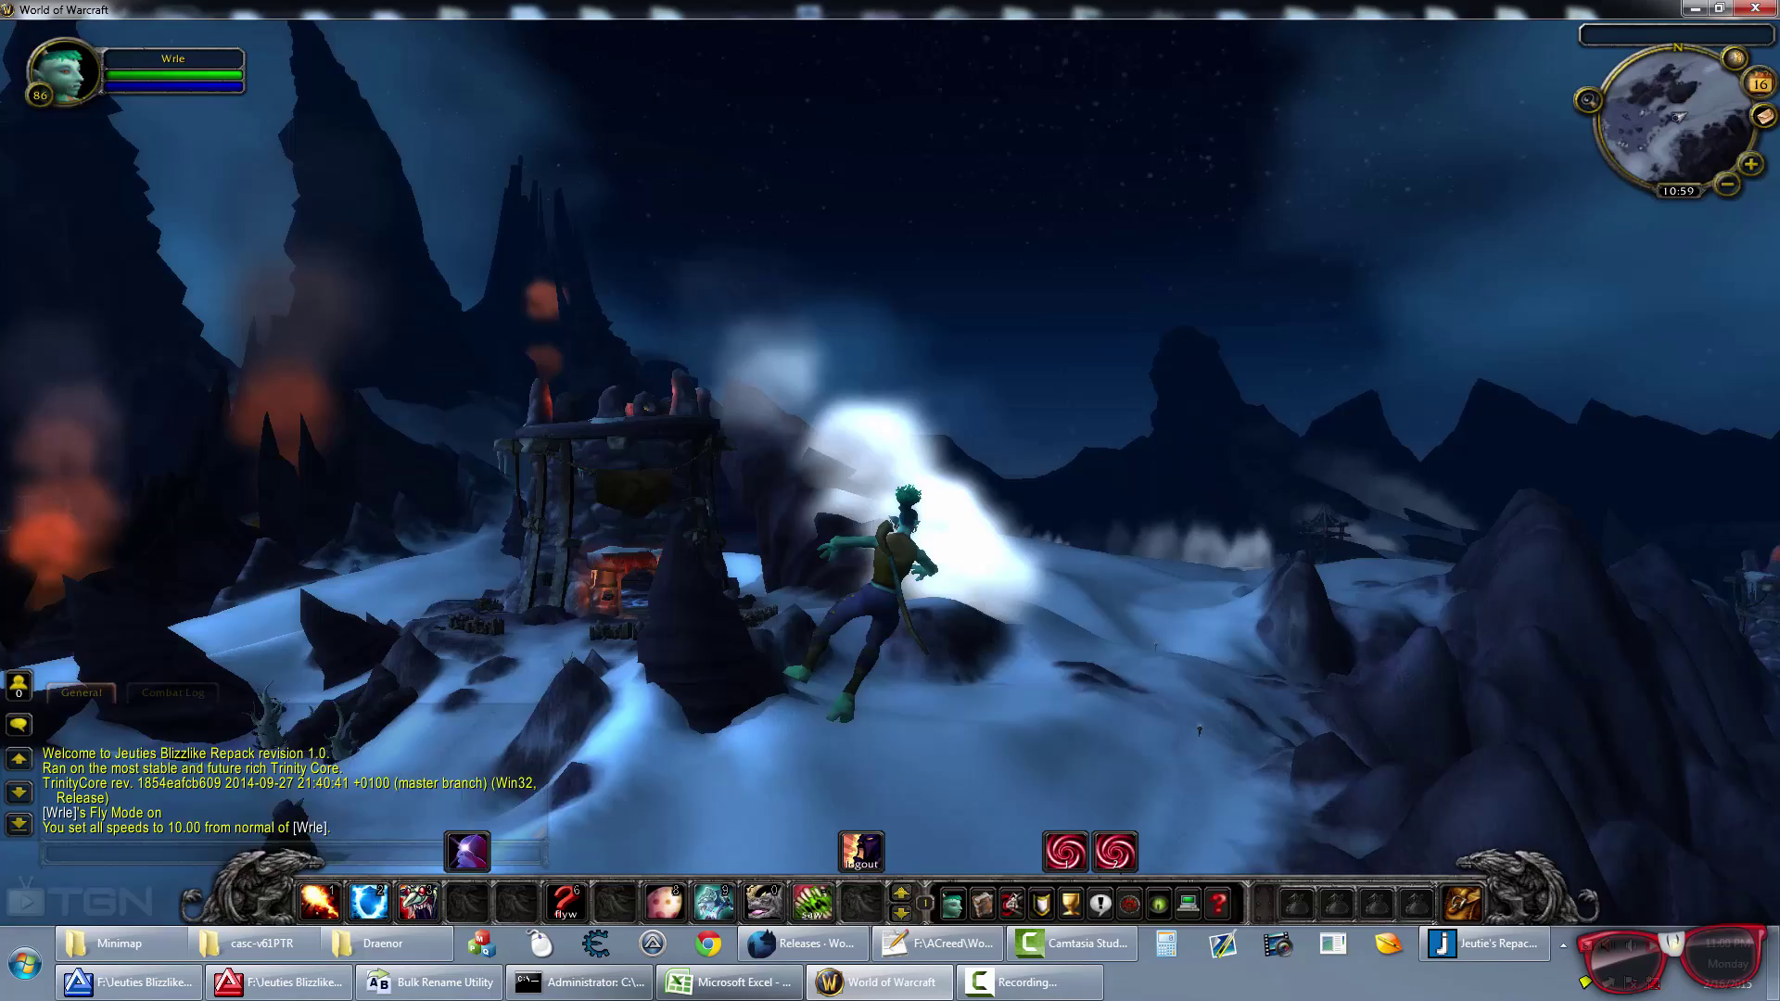
pyautogui.press('d')
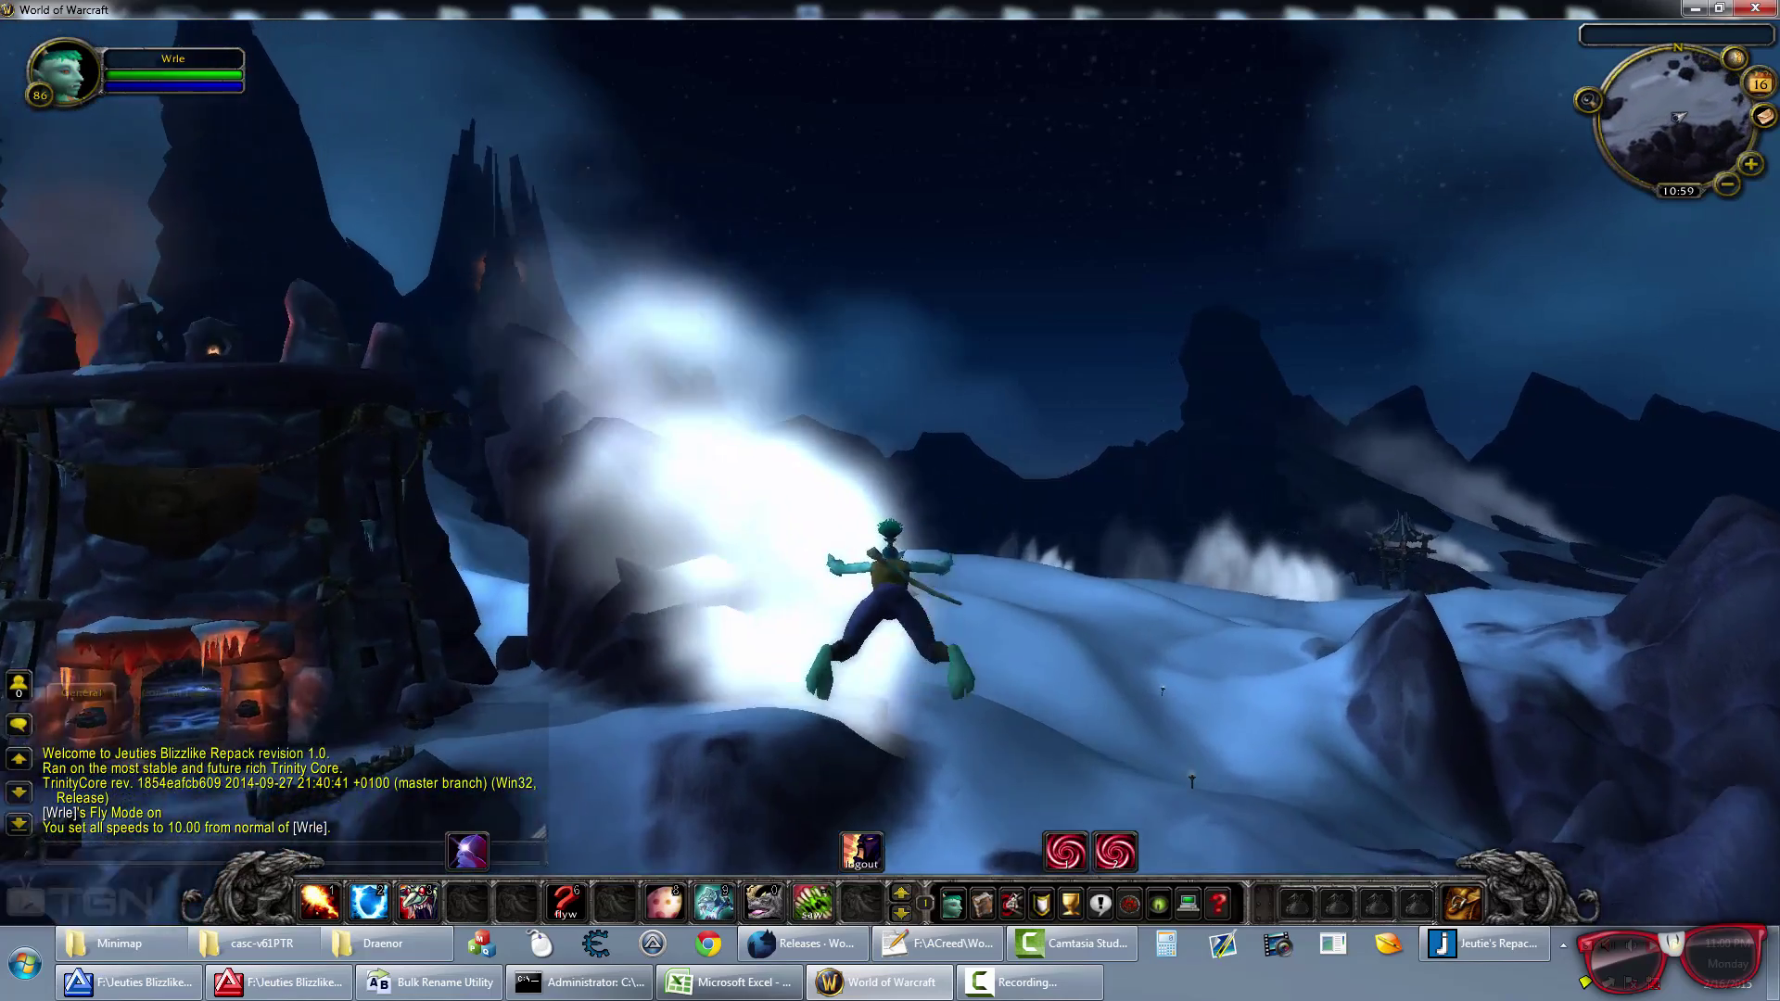
pyautogui.press('w')
pyautogui.press('d')
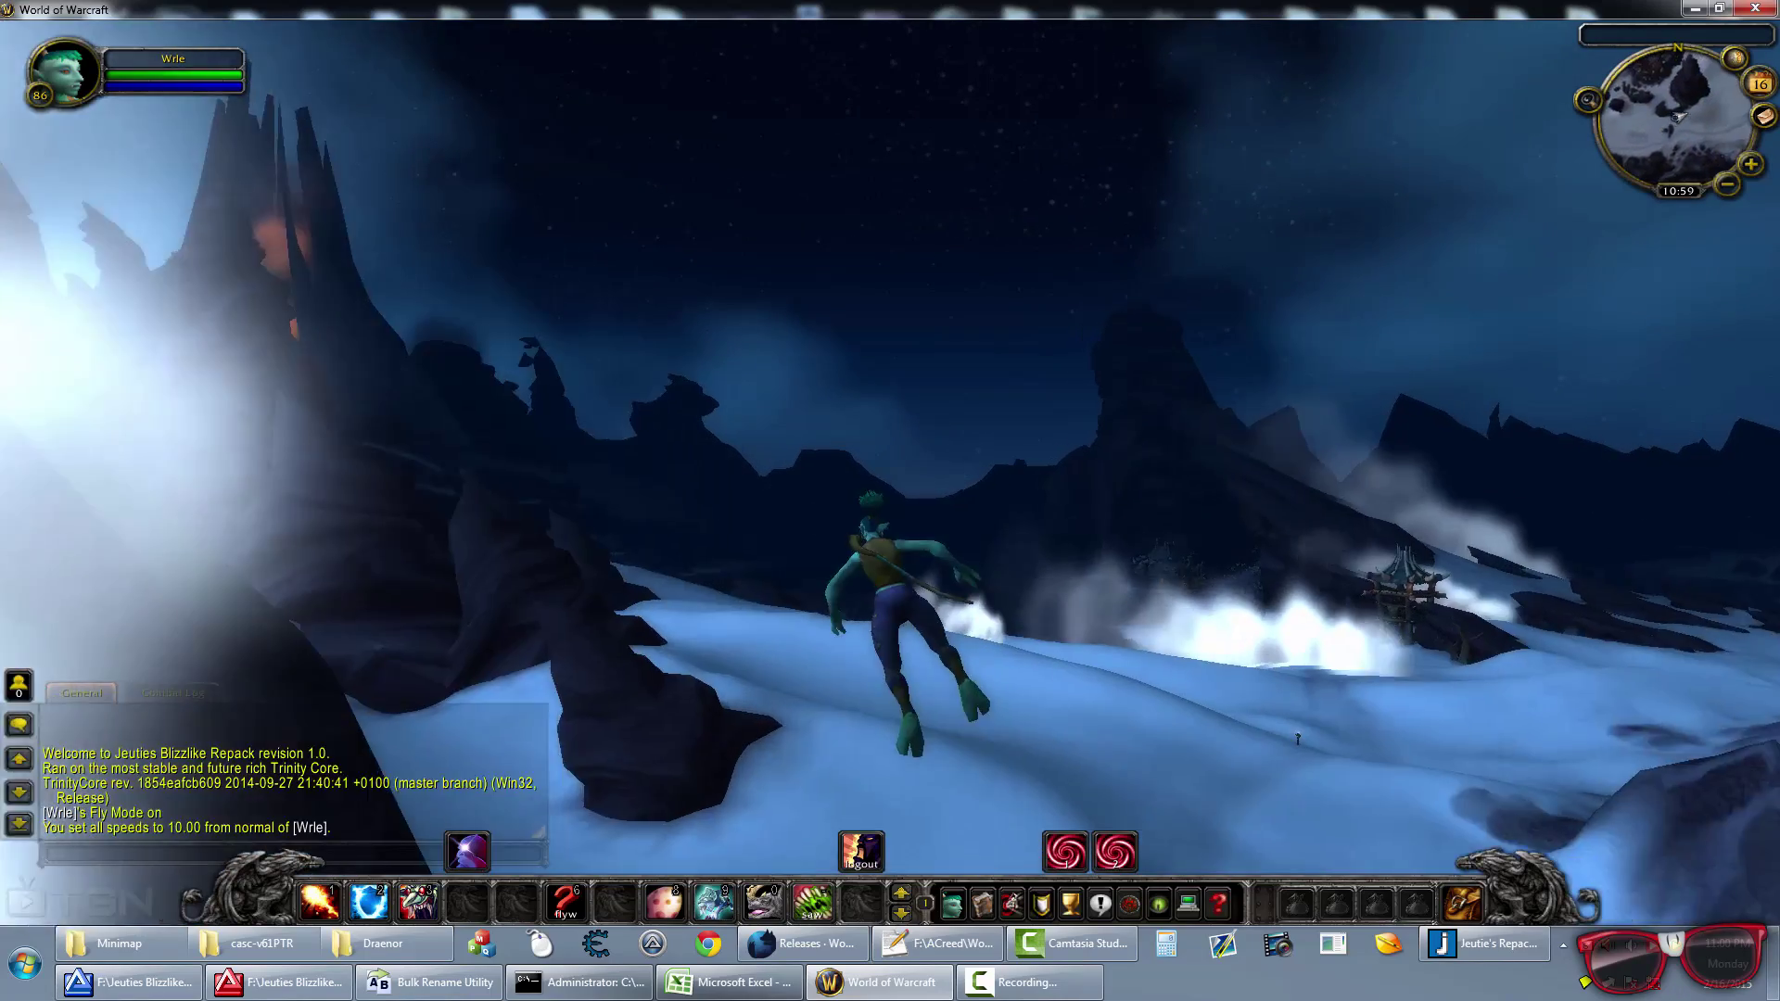
pyautogui.press('w')
pyautogui.press('a')
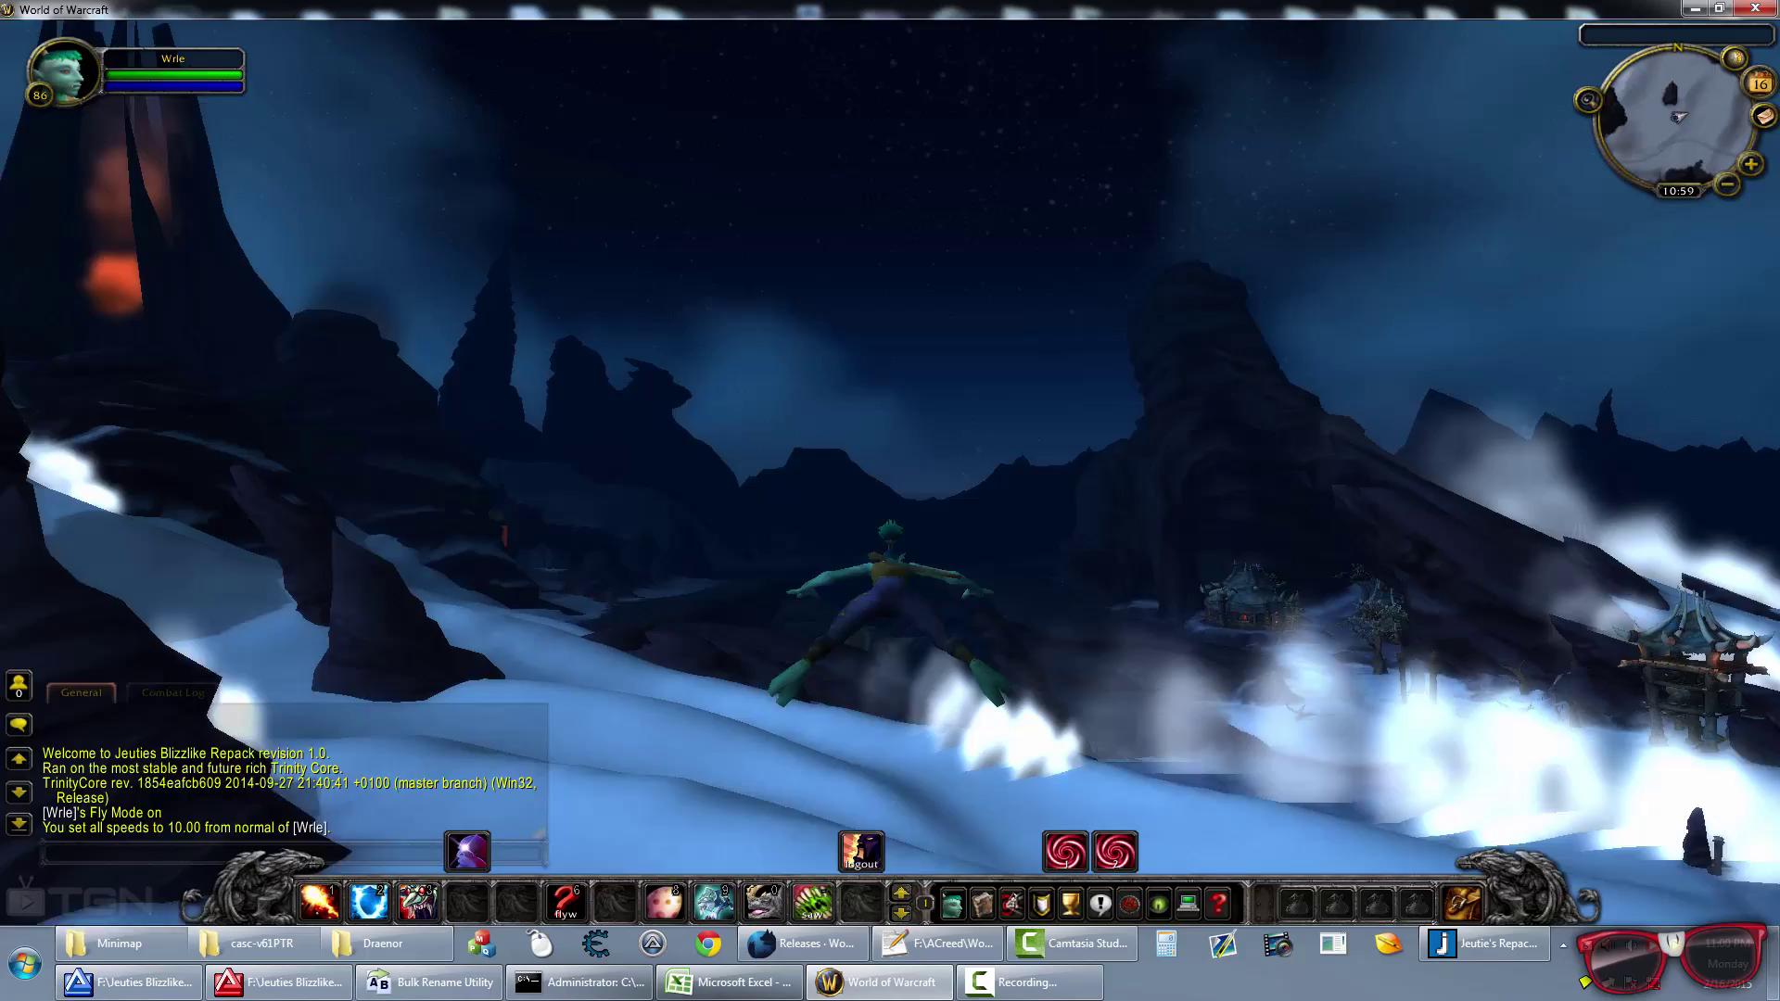
pyautogui.press('w')
pyautogui.press('a')
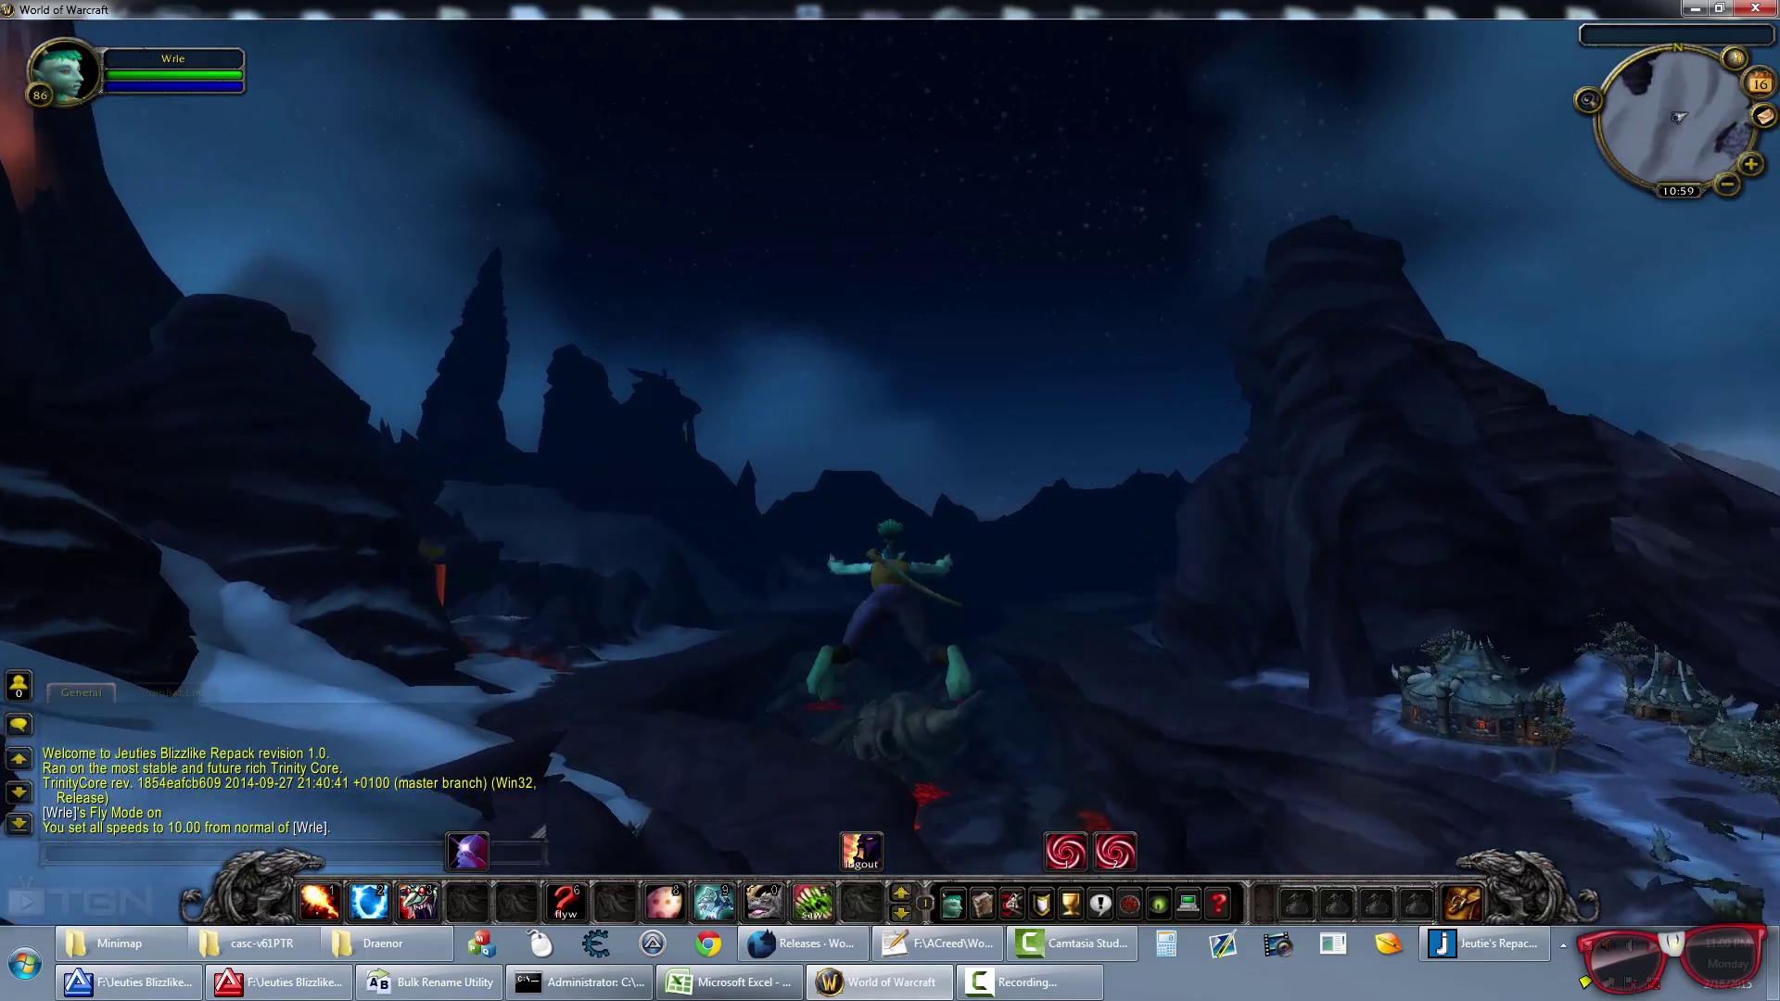
pyautogui.press('w')
pyautogui.press('a')
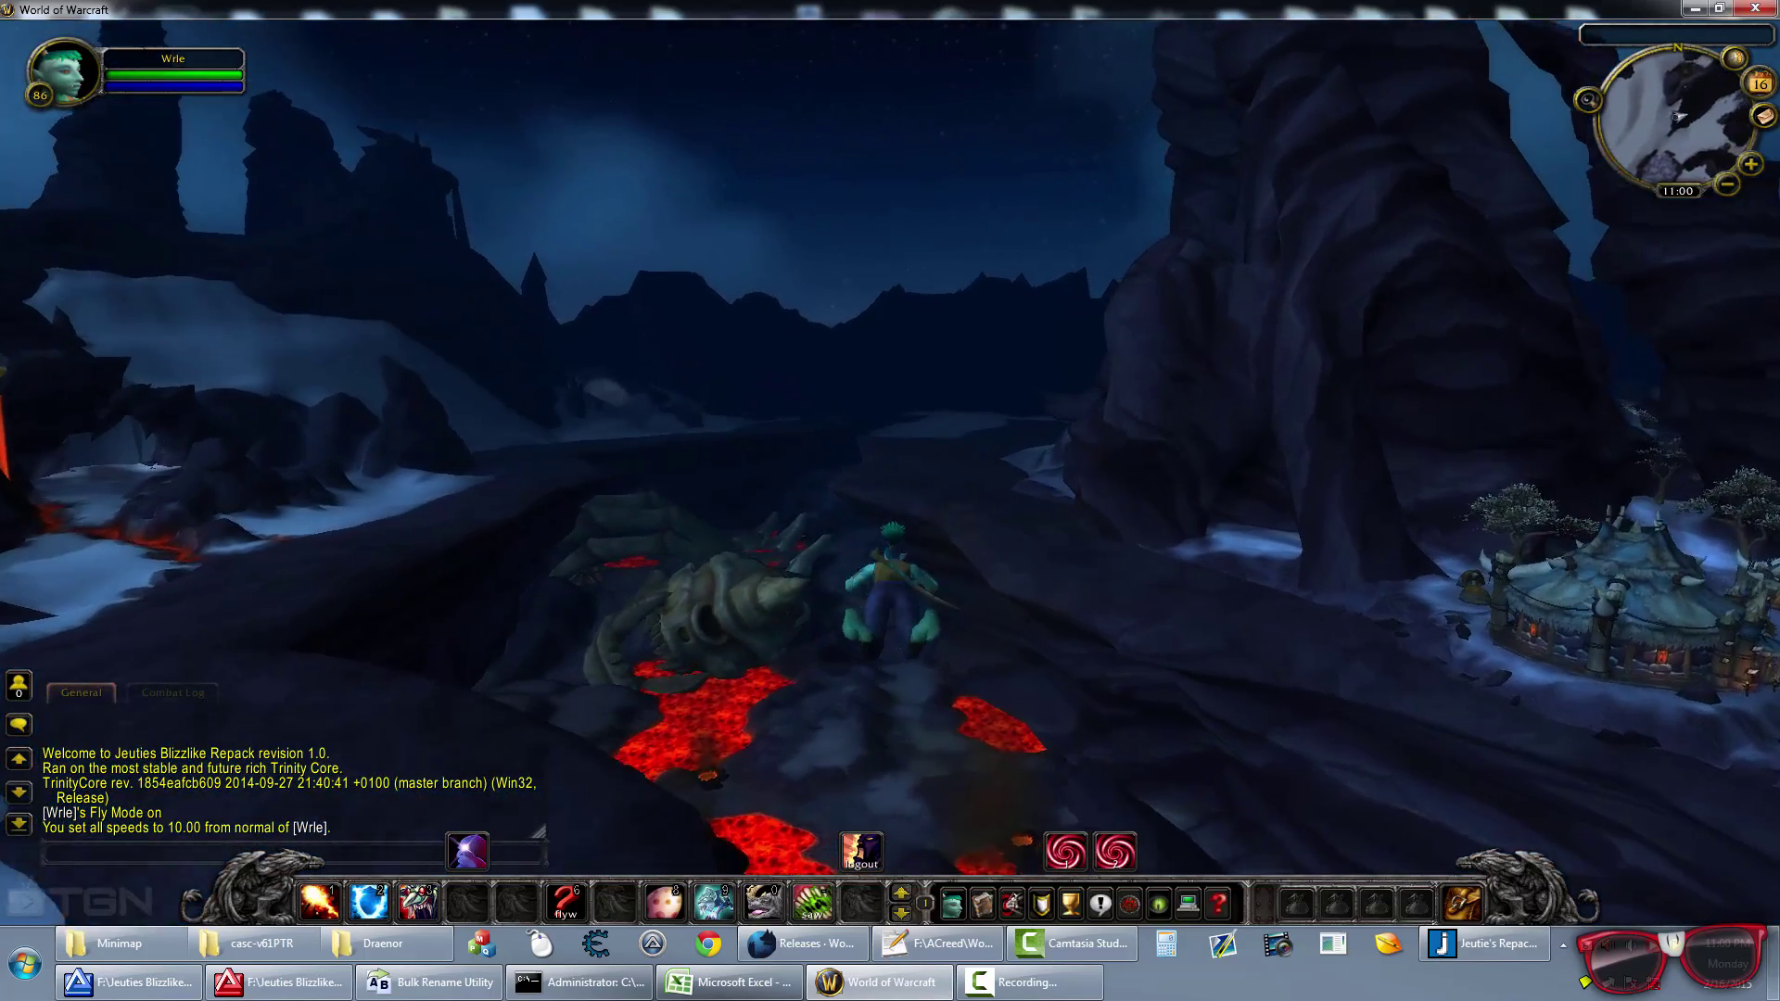
pyautogui.press('w')
pyautogui.press('a')
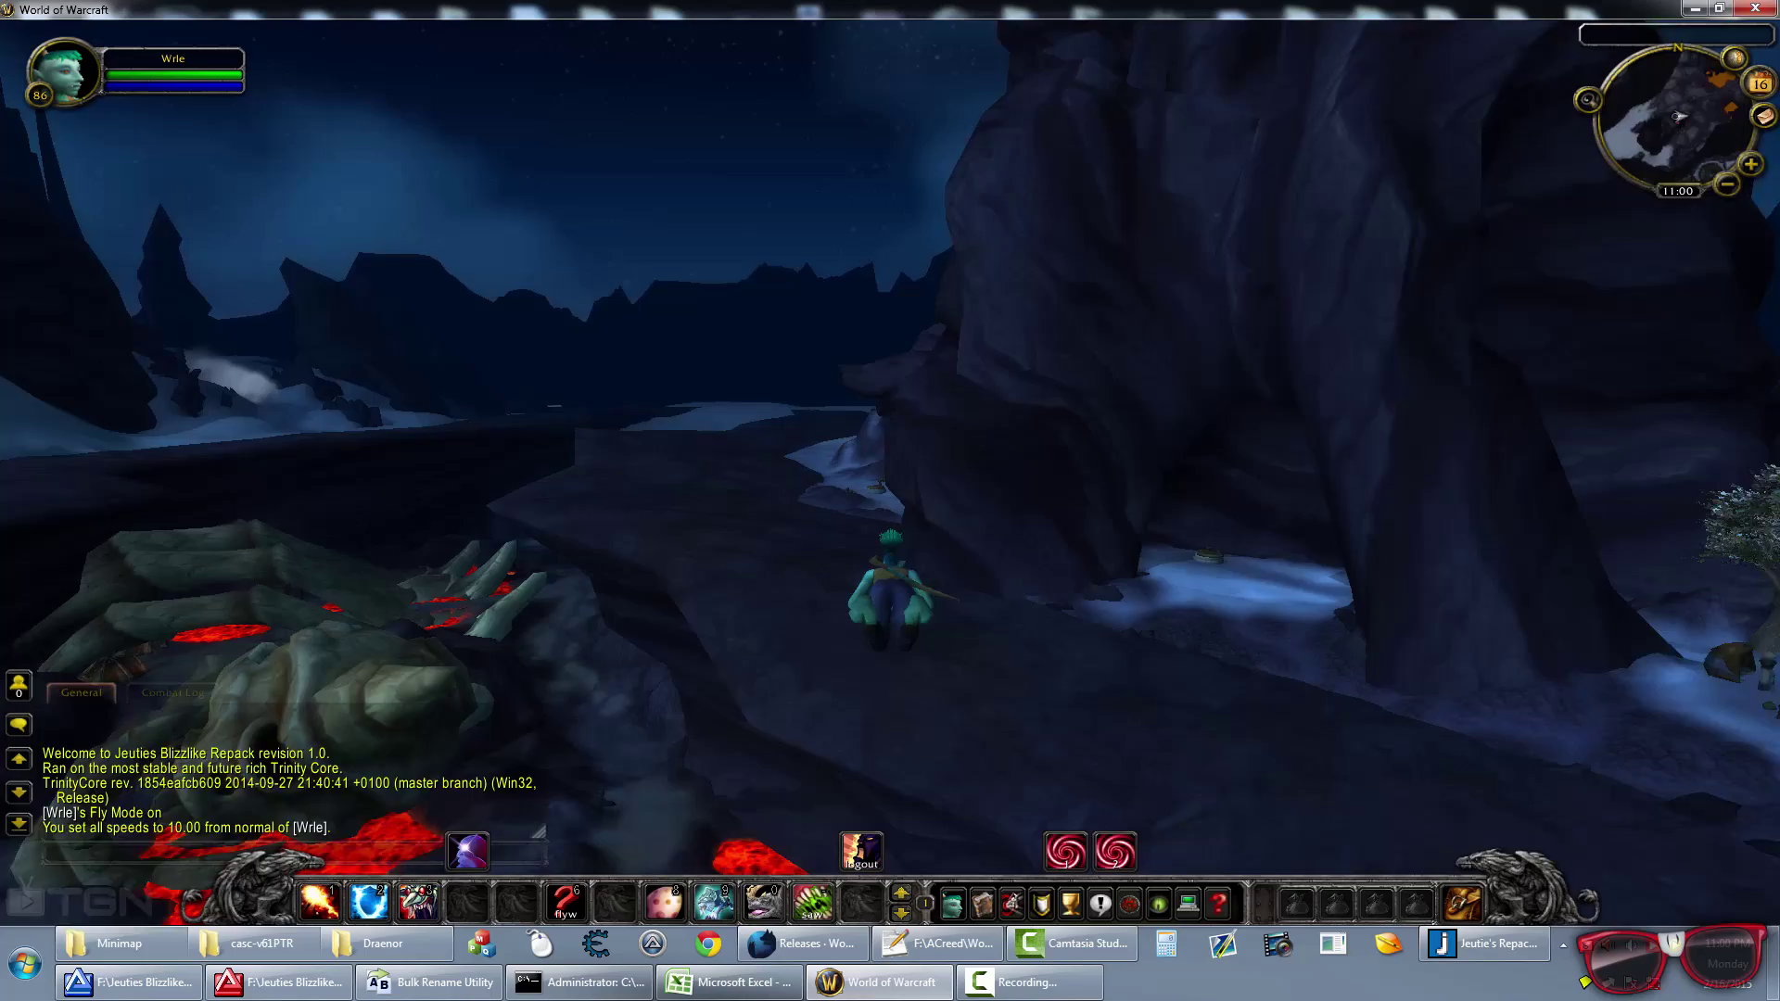
pyautogui.press('w')
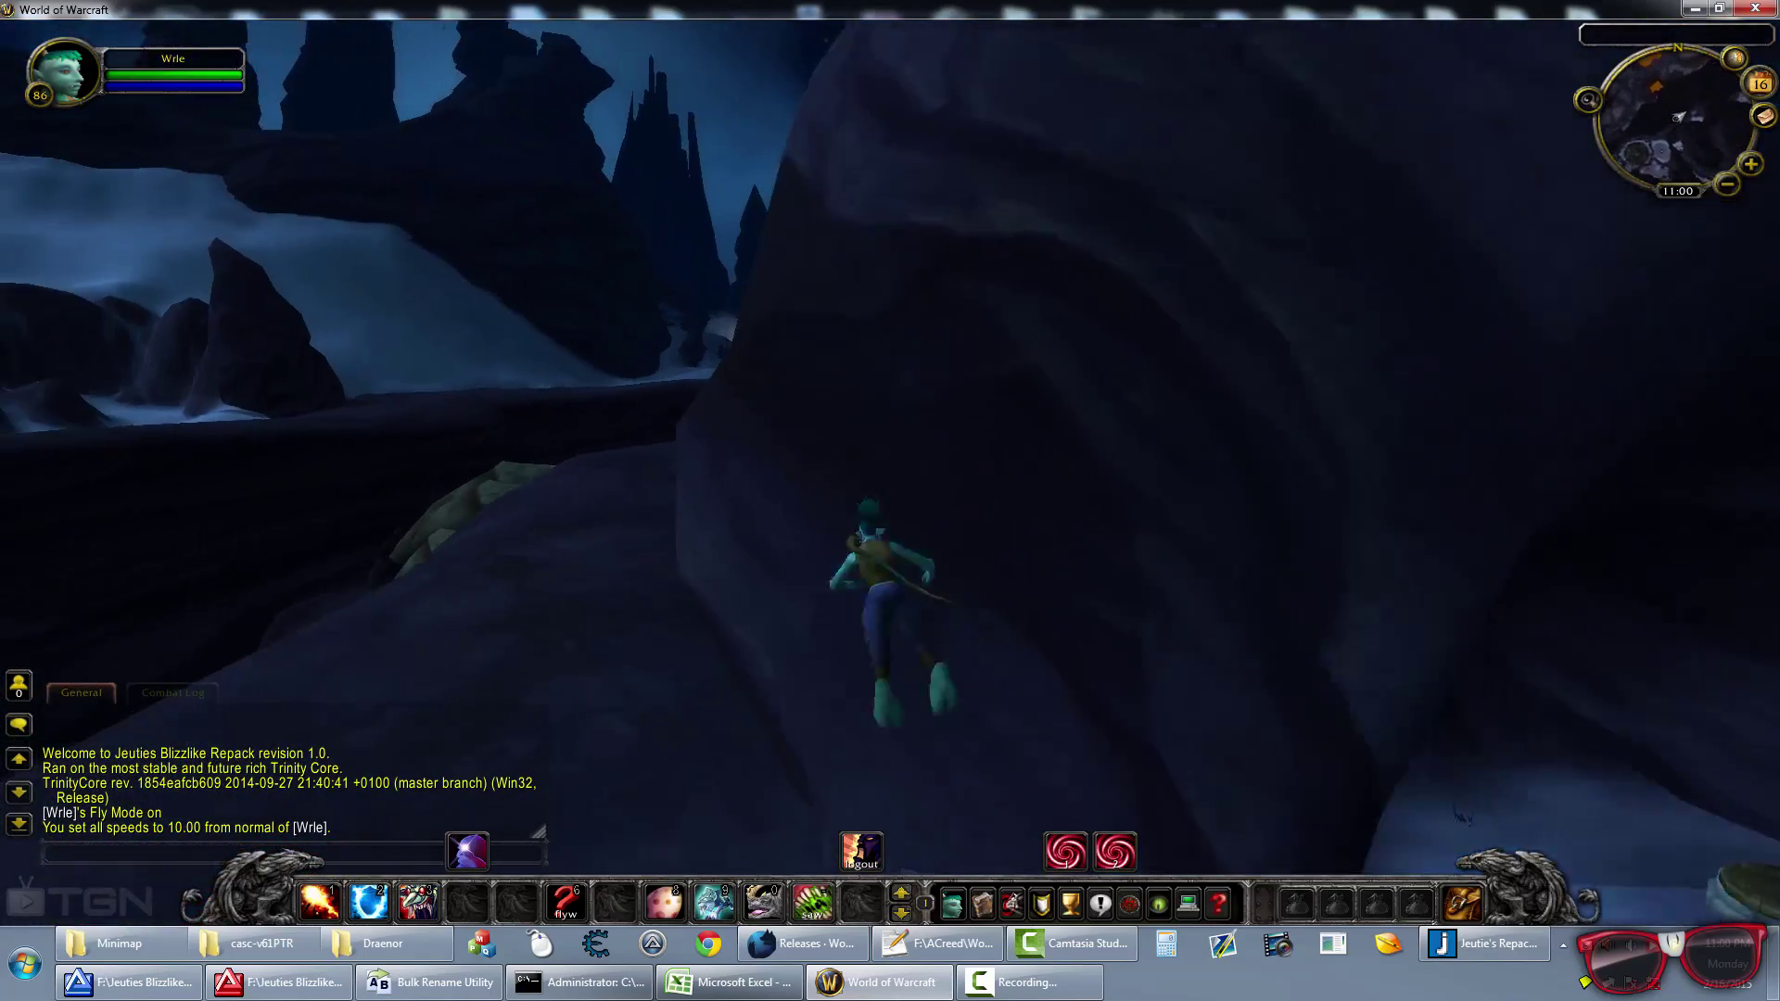
pyautogui.press('w')
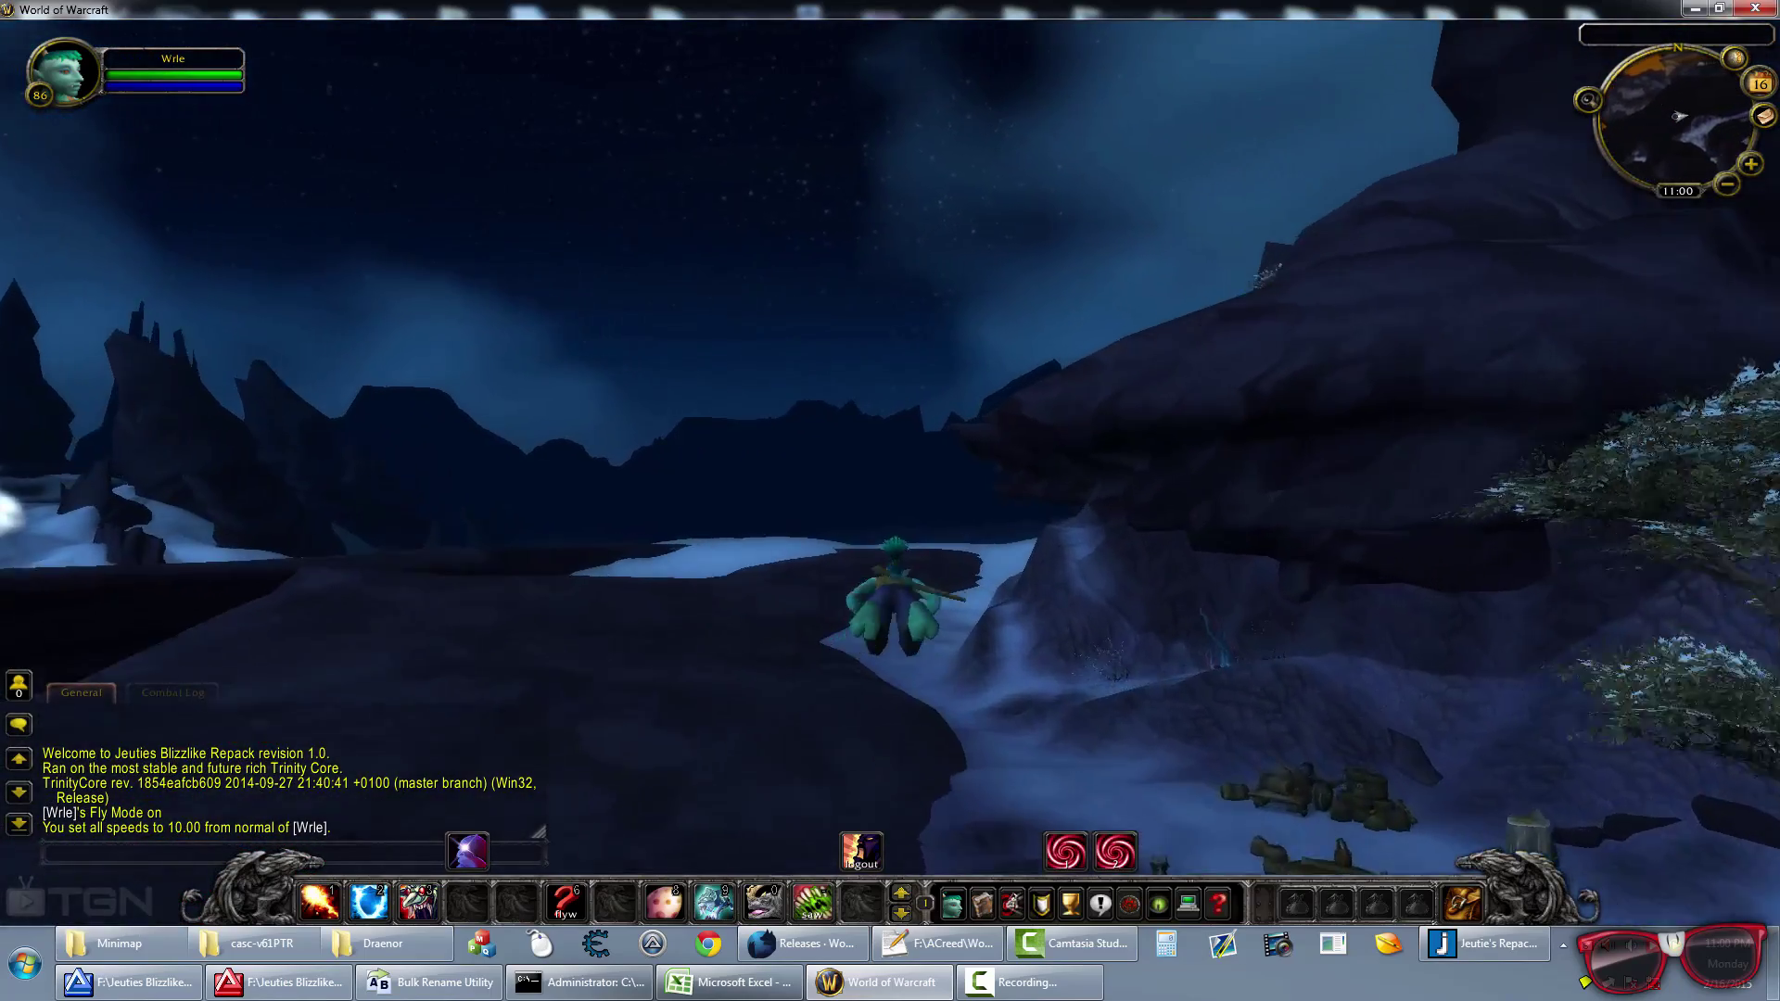
# Step: Fly the character across the frozen plain and through the rock arch, checking the minimap along the route
pyautogui.press('w')
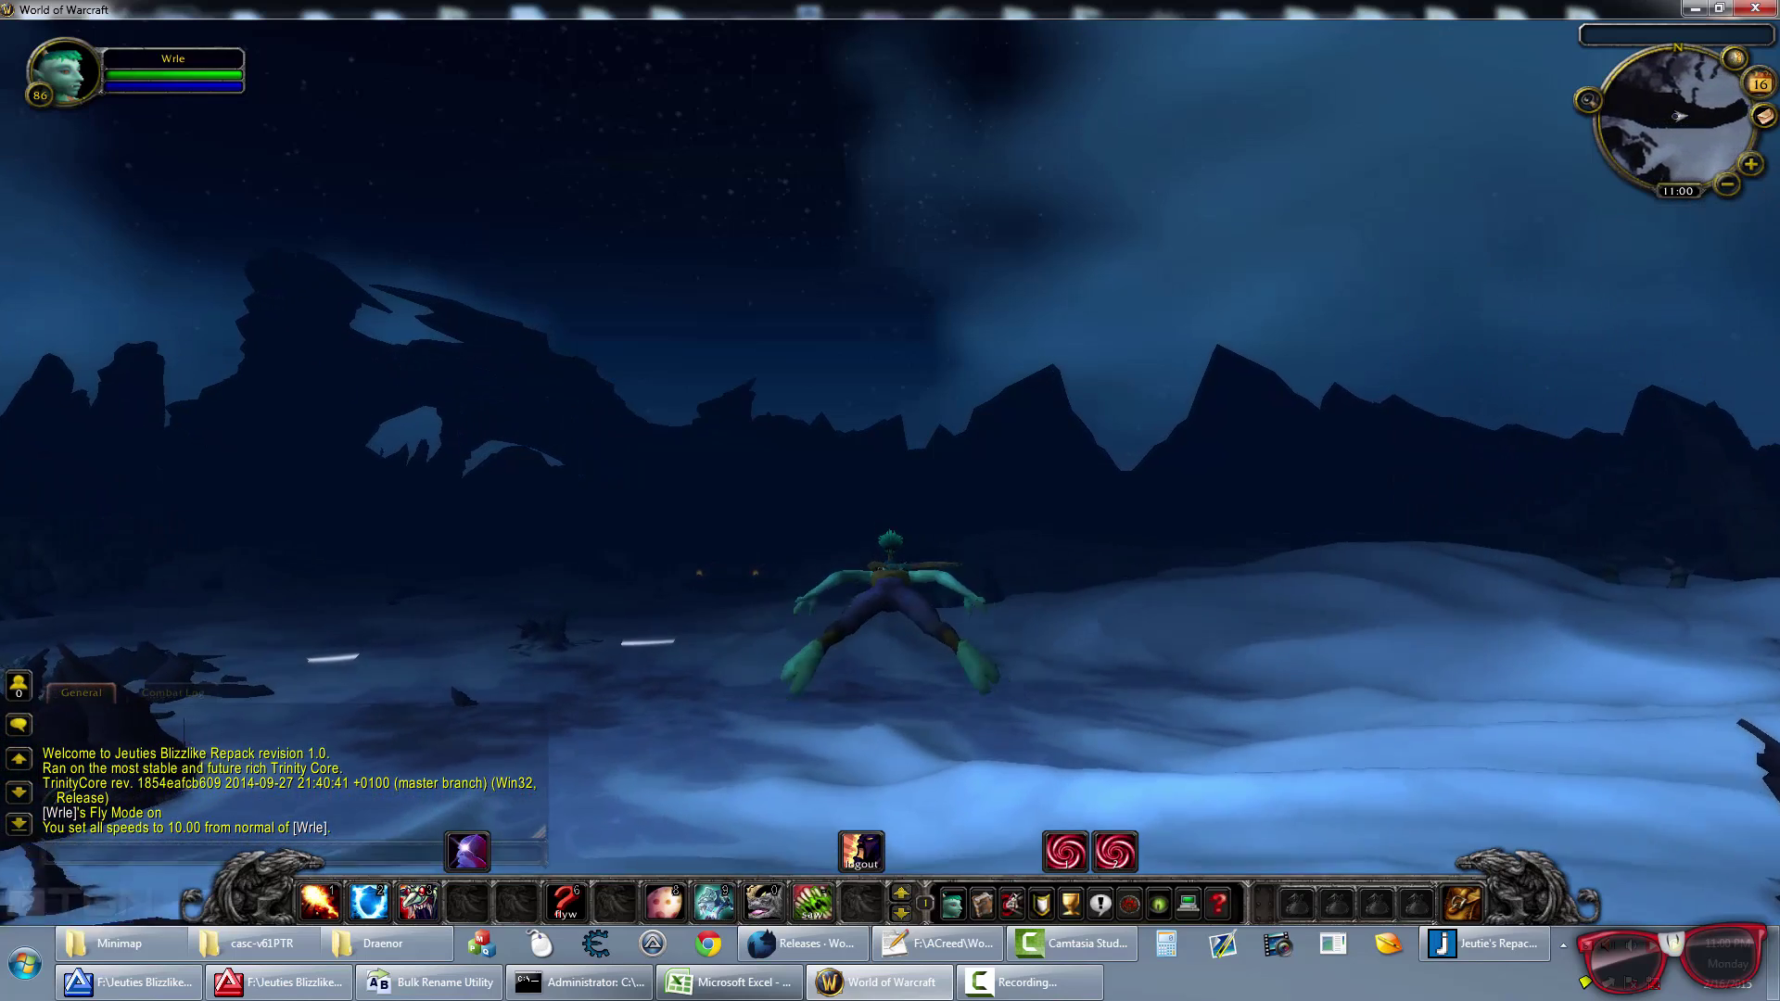
pyautogui.press('a')
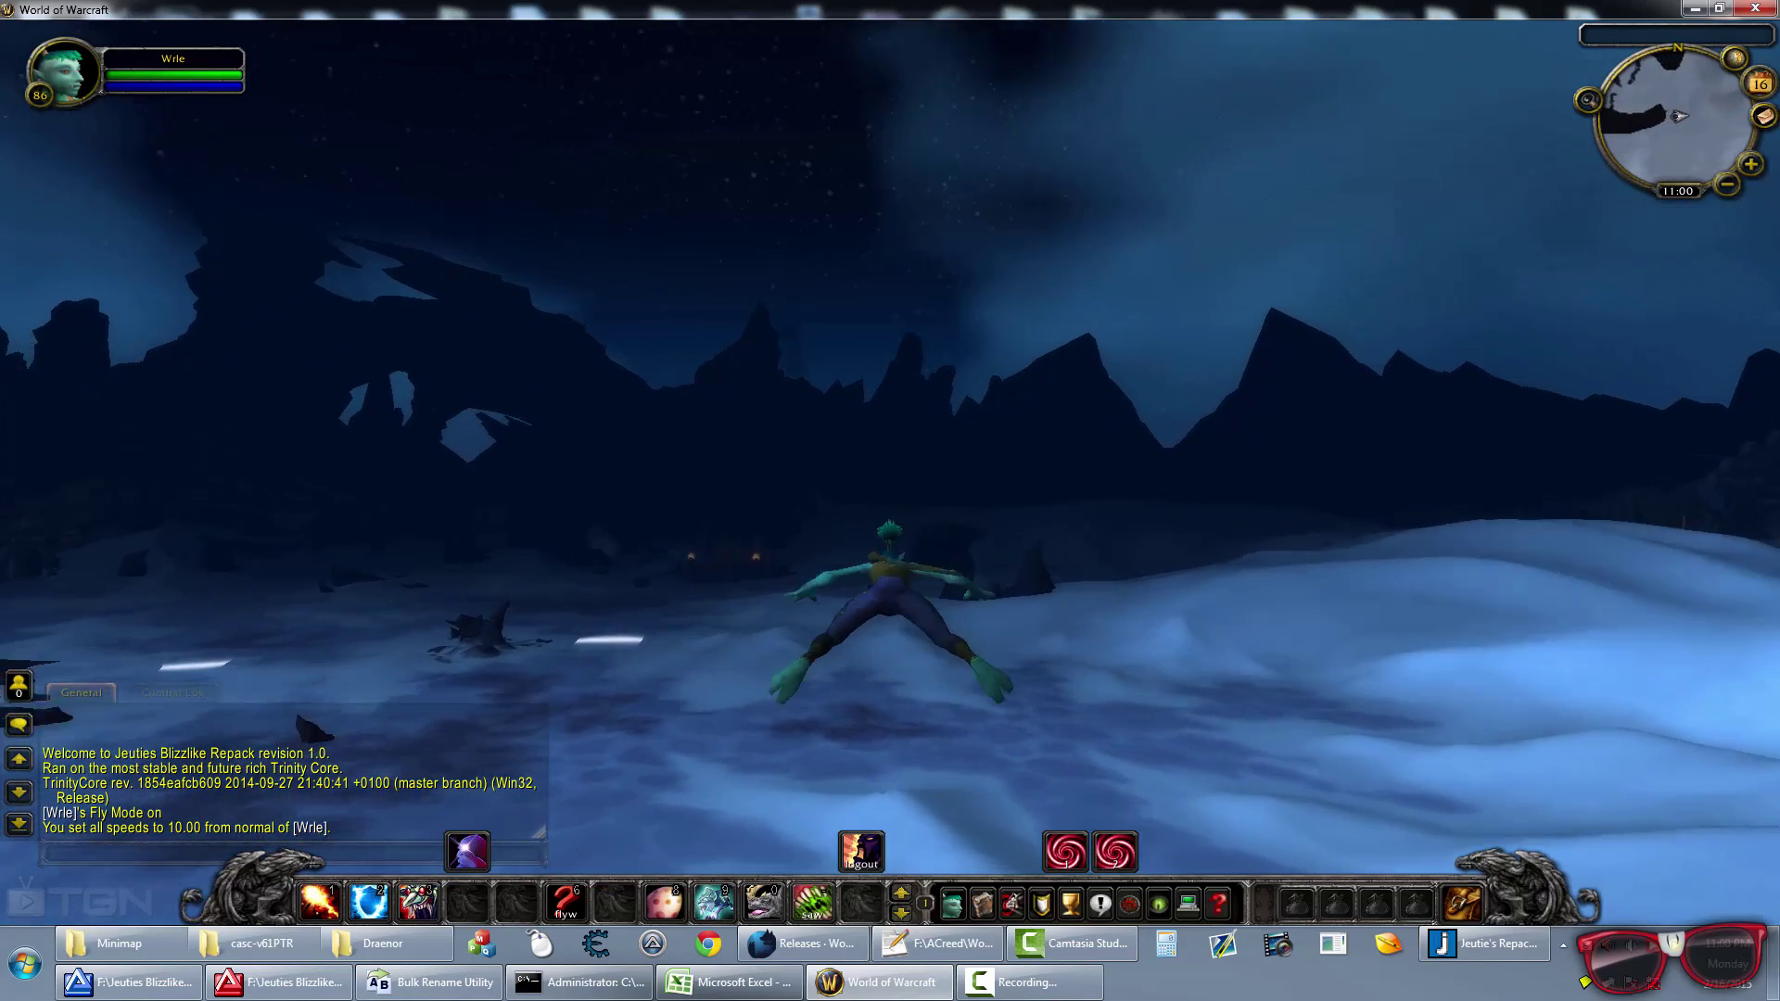
pyautogui.press('d')
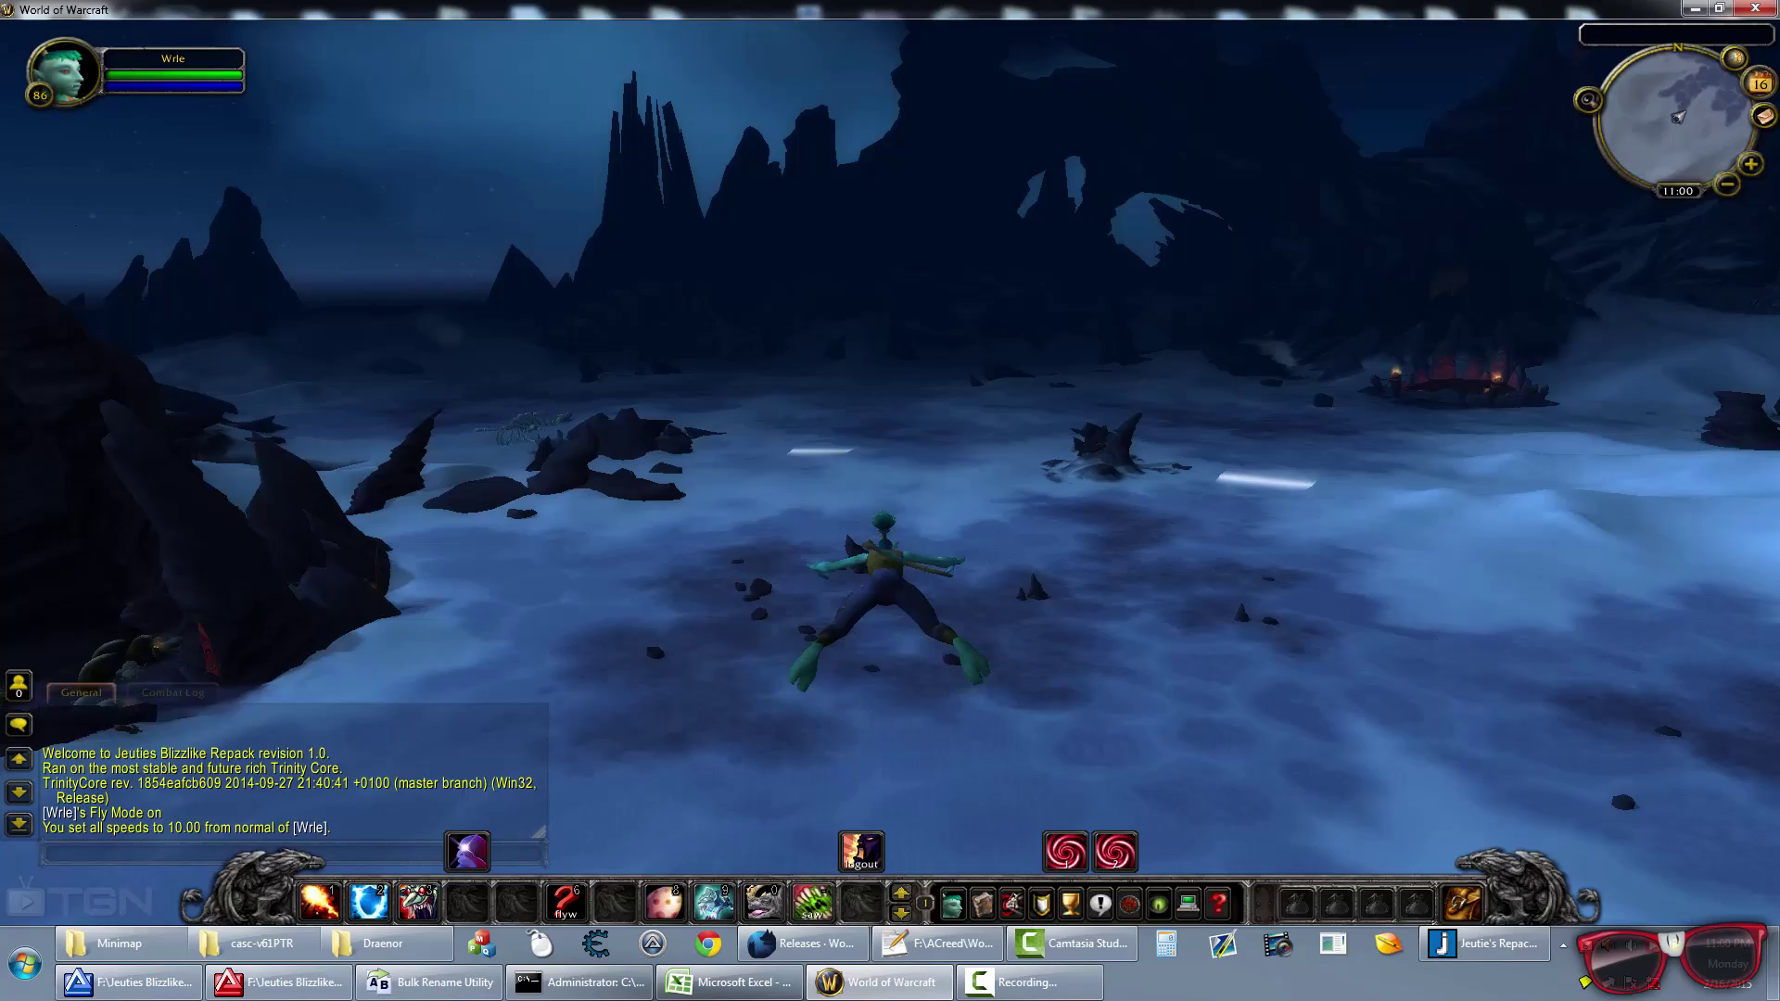
pyautogui.press('w')
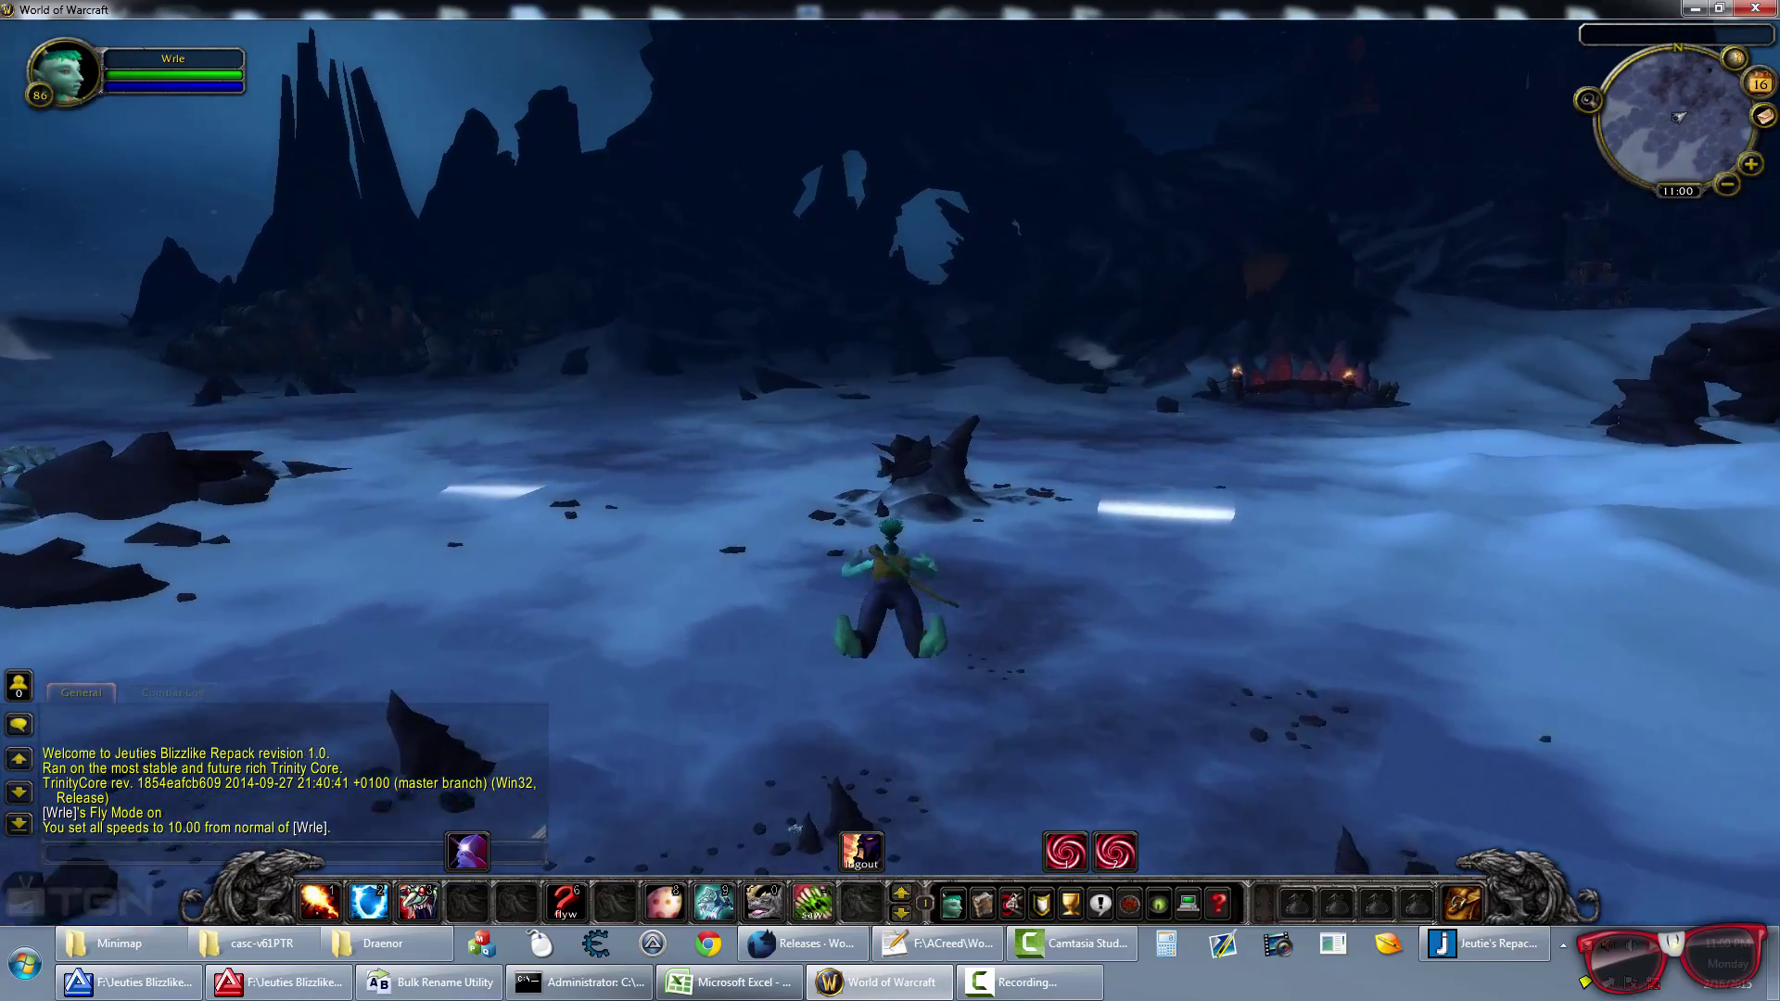
pyautogui.press('w')
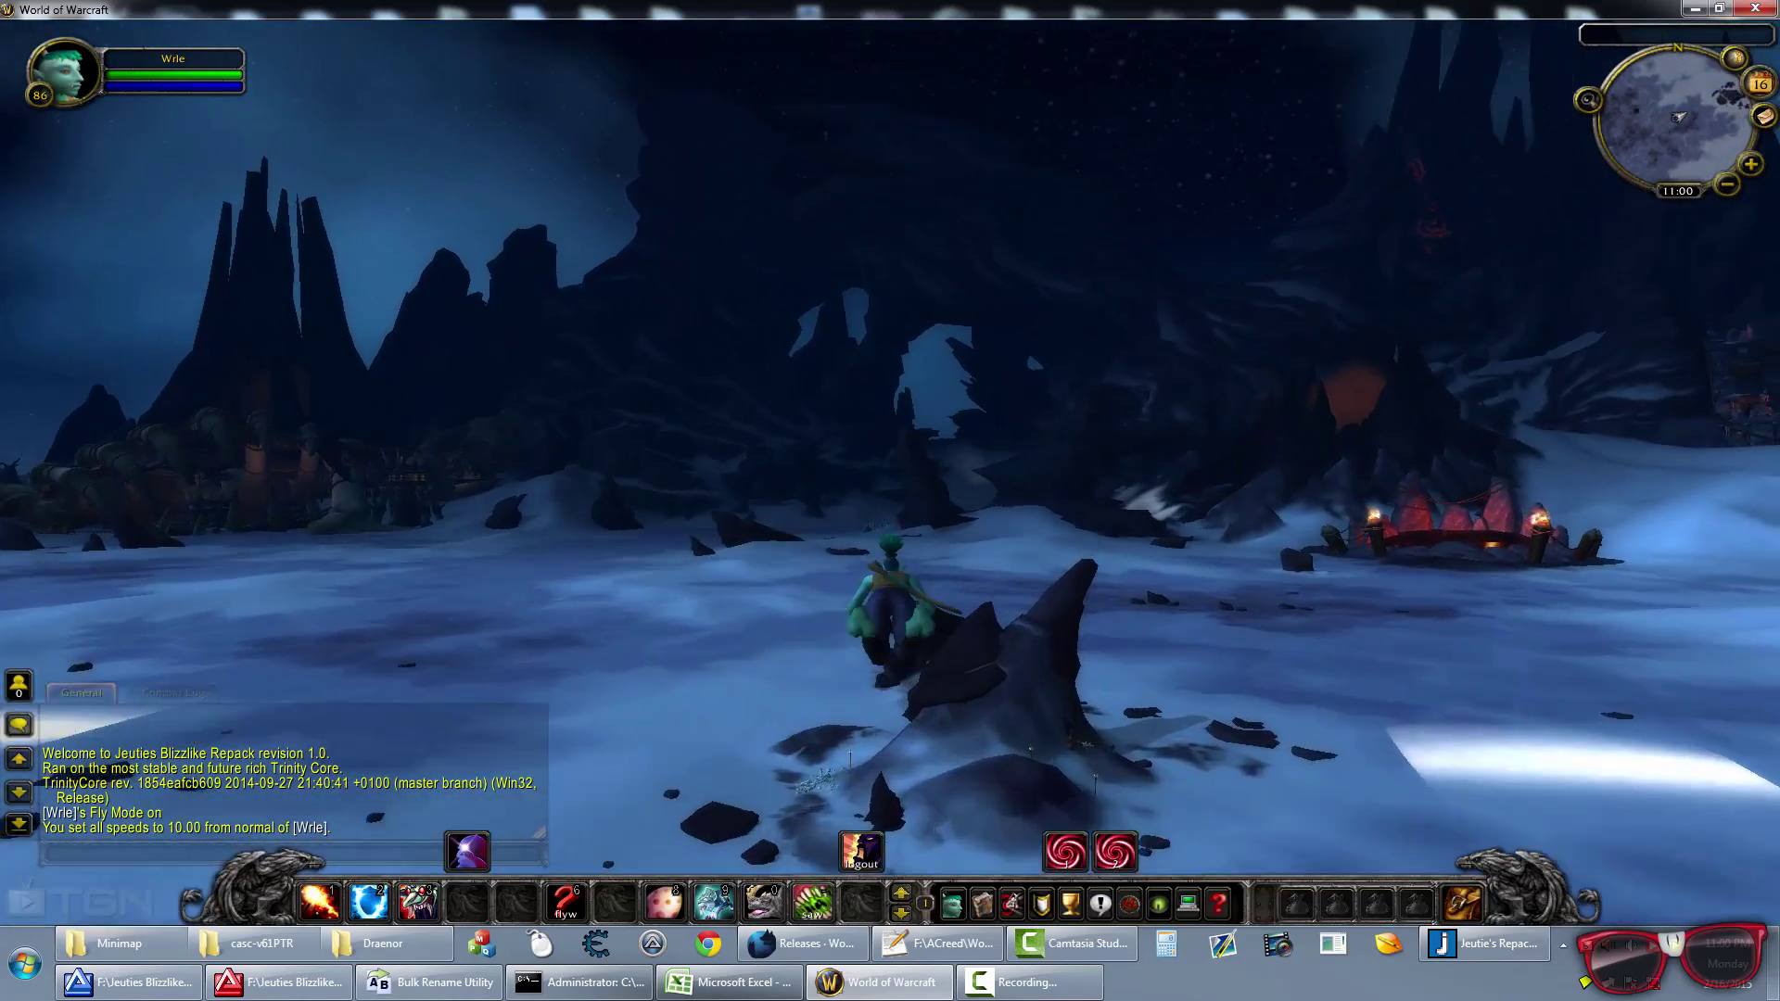
pyautogui.press('w')
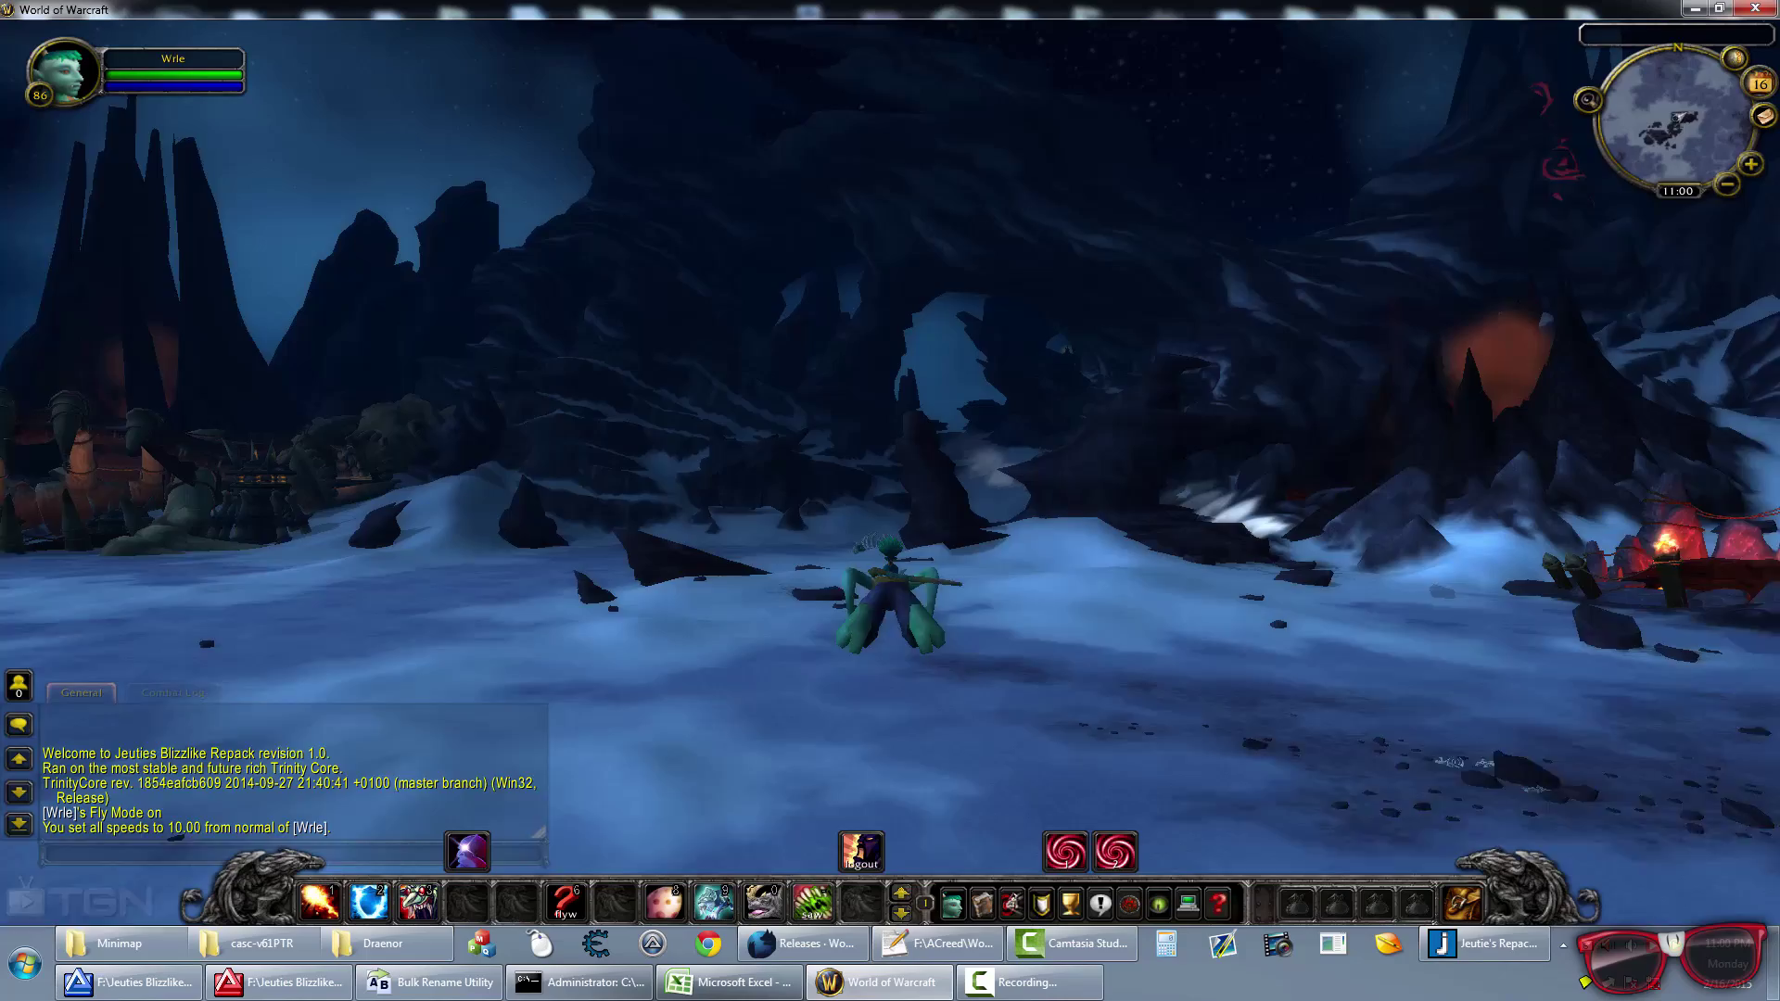
pyautogui.press('w')
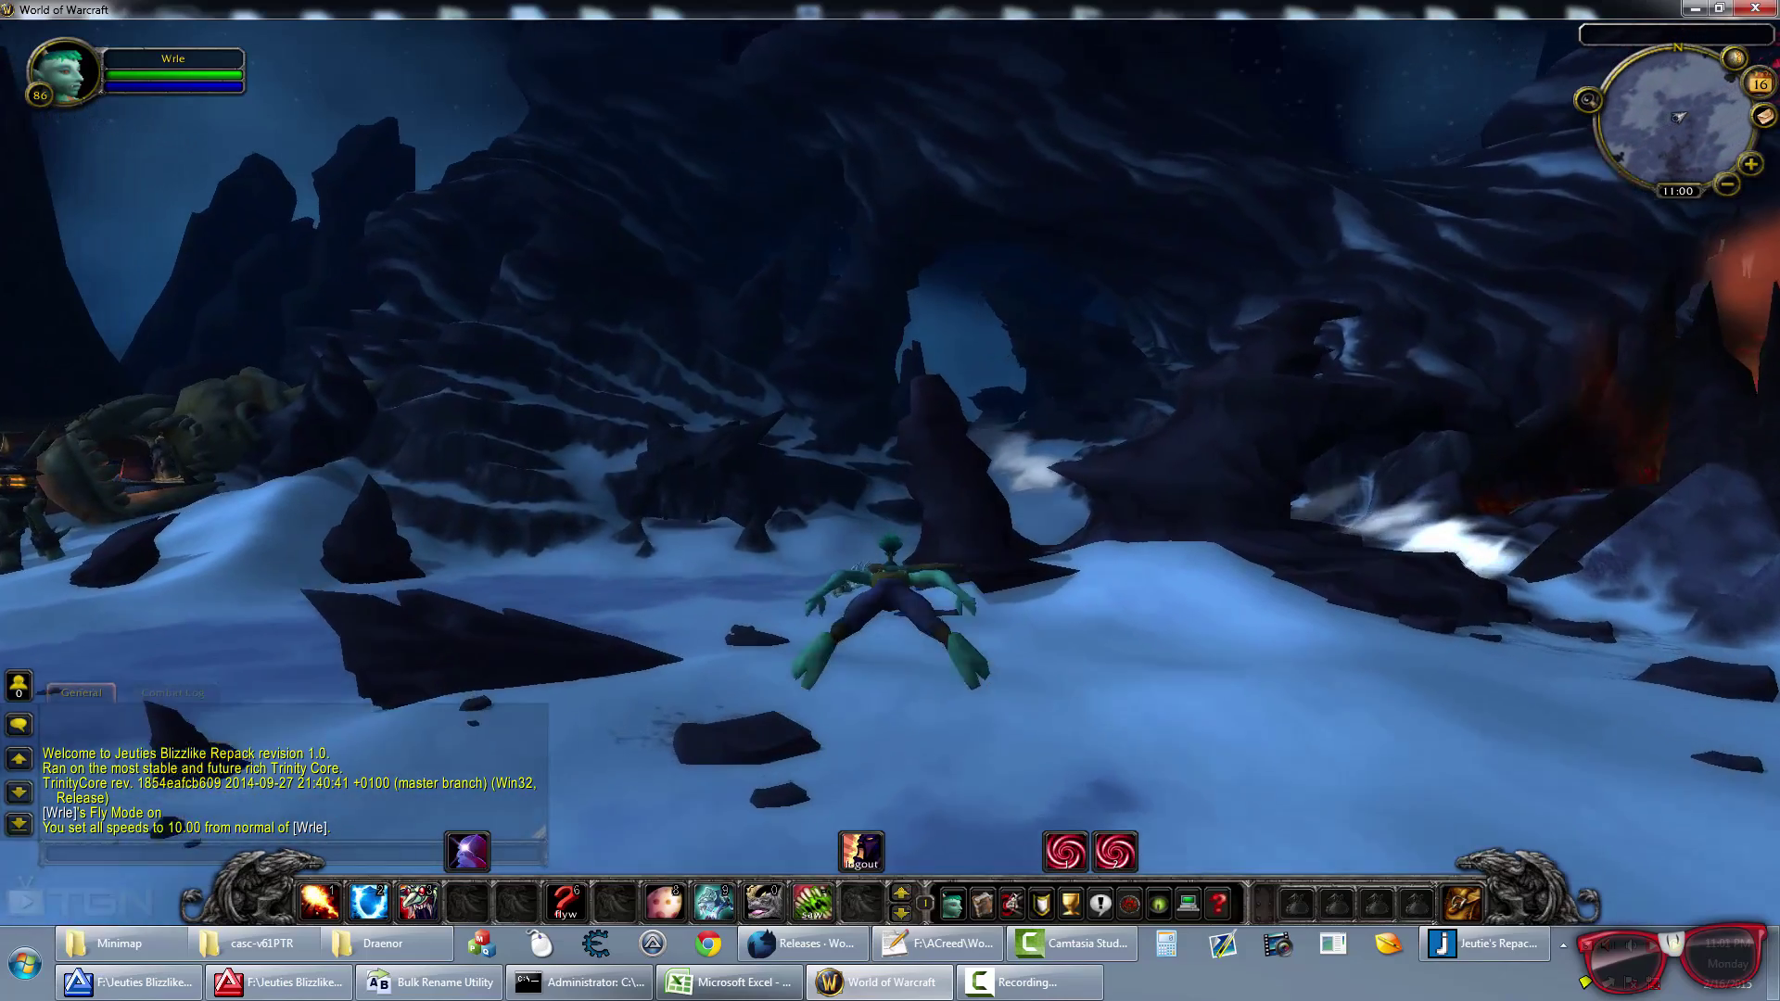
pyautogui.press('w')
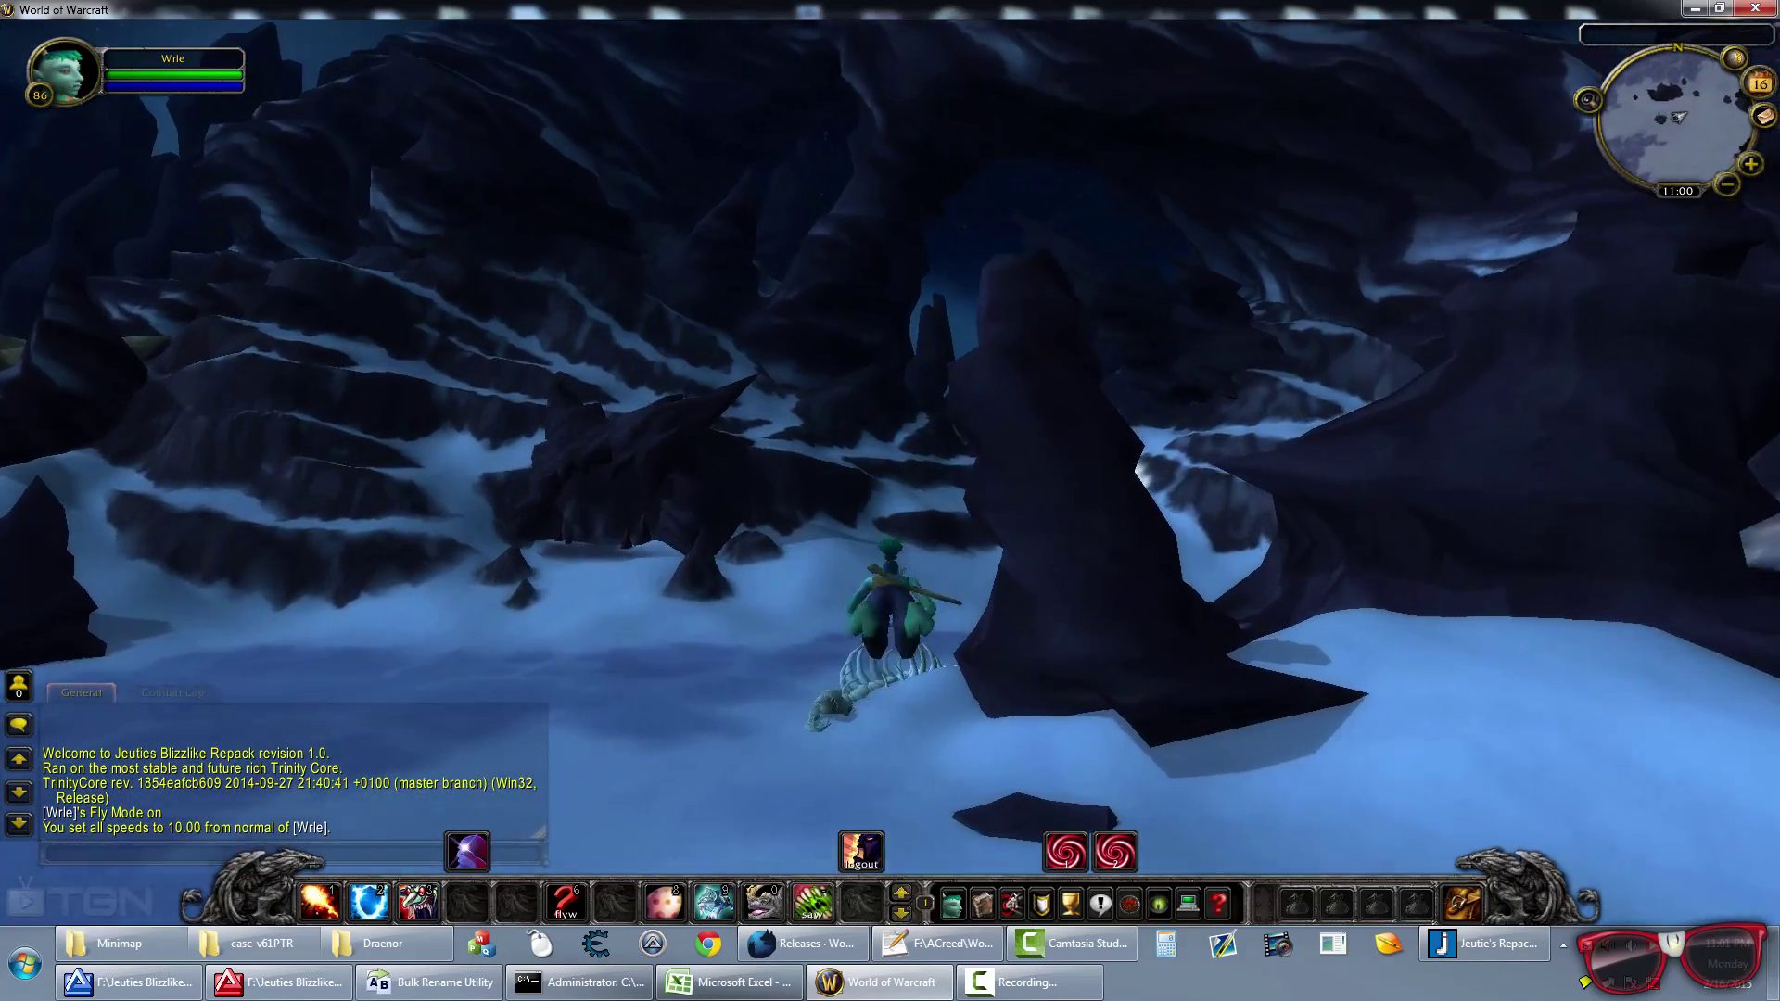
pyautogui.press('w')
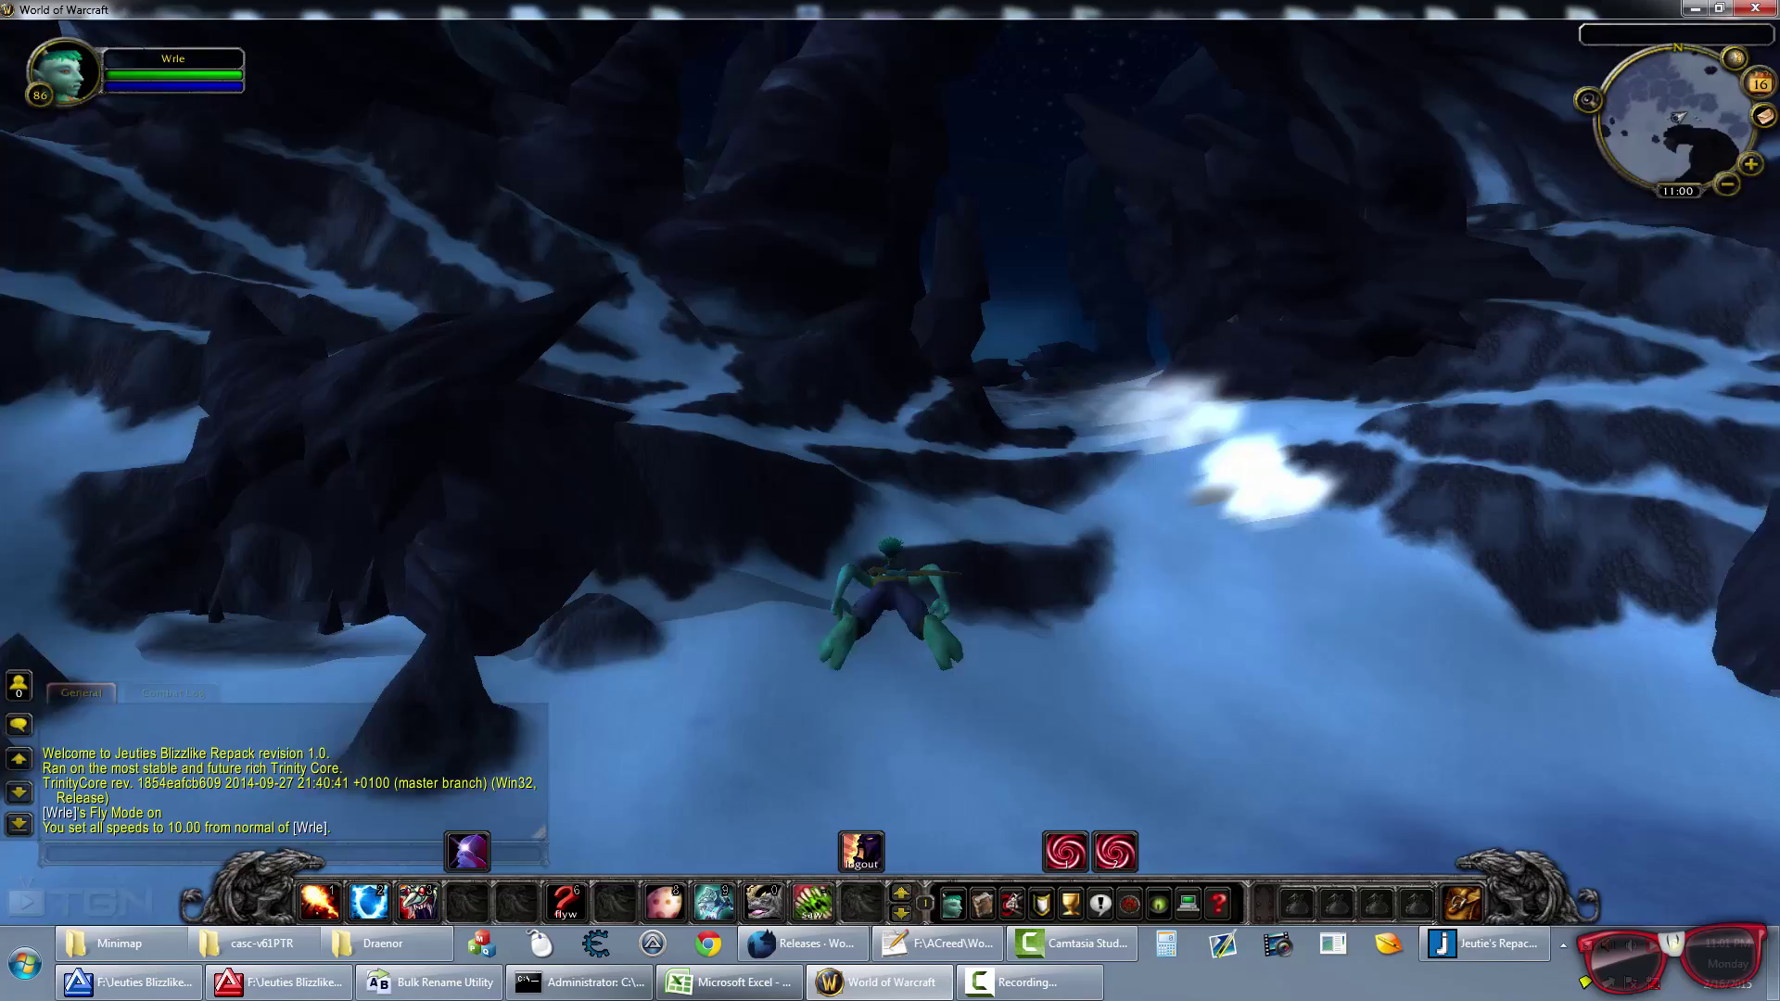
pyautogui.press('w')
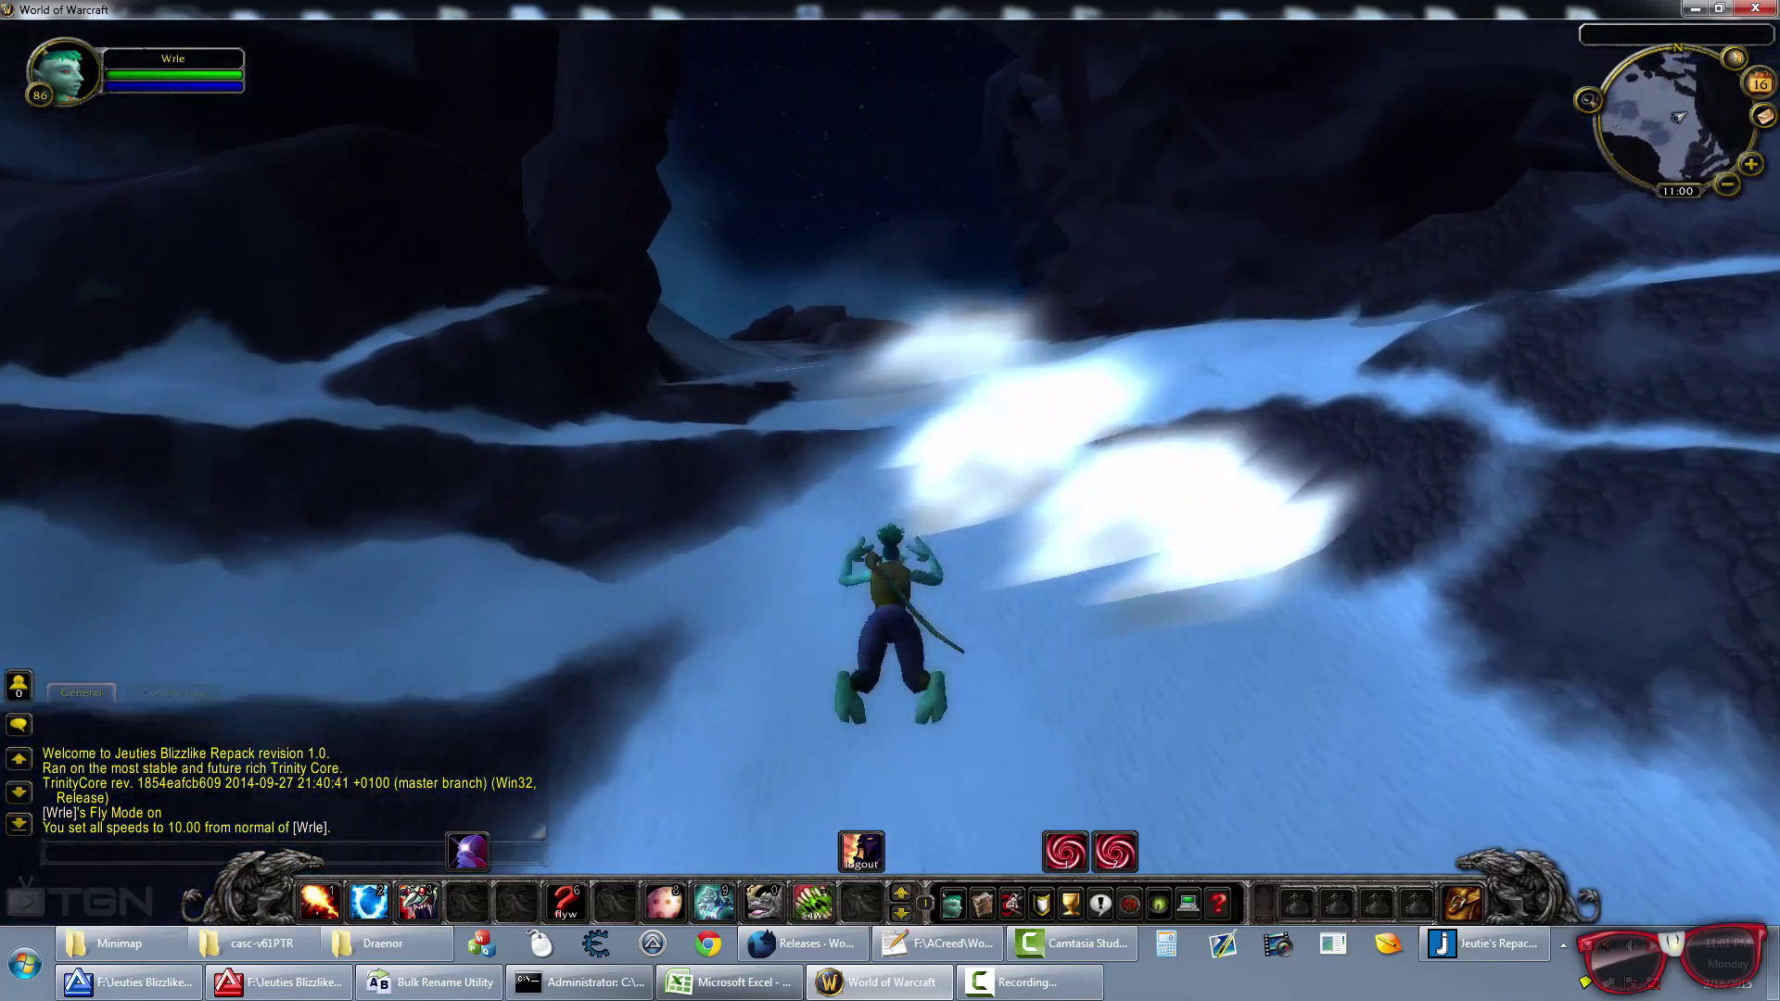
pyautogui.press('w')
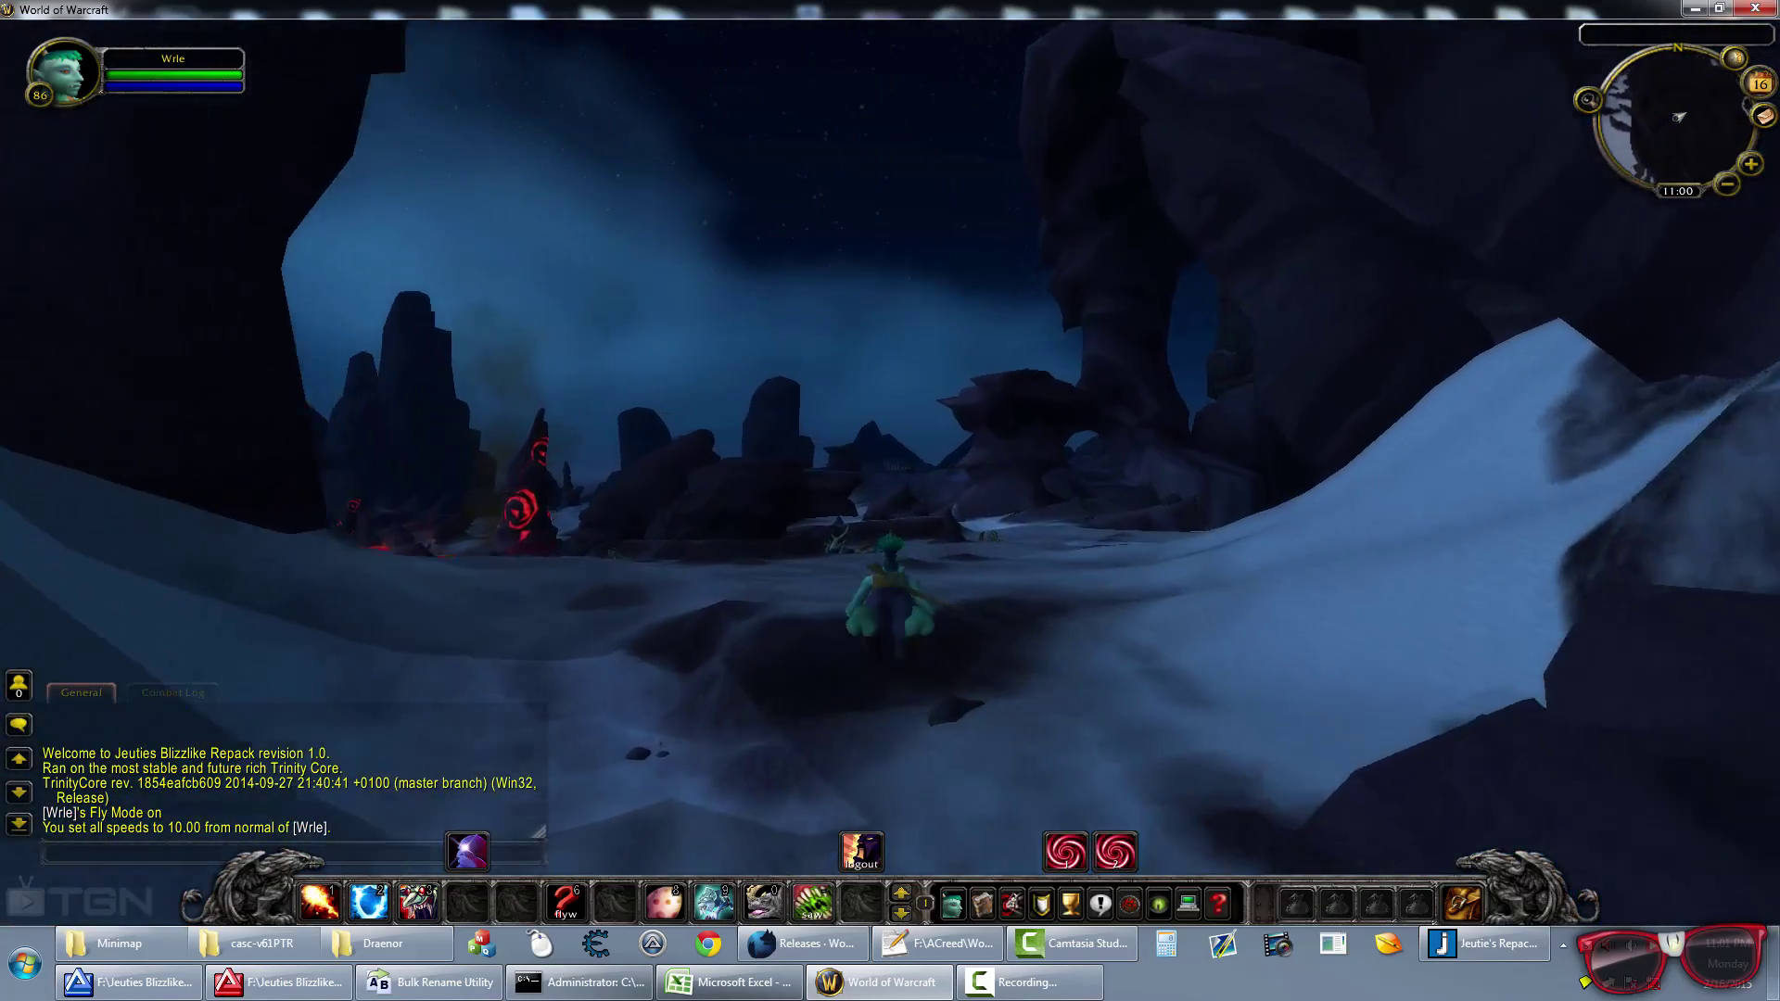
pyautogui.press('w')
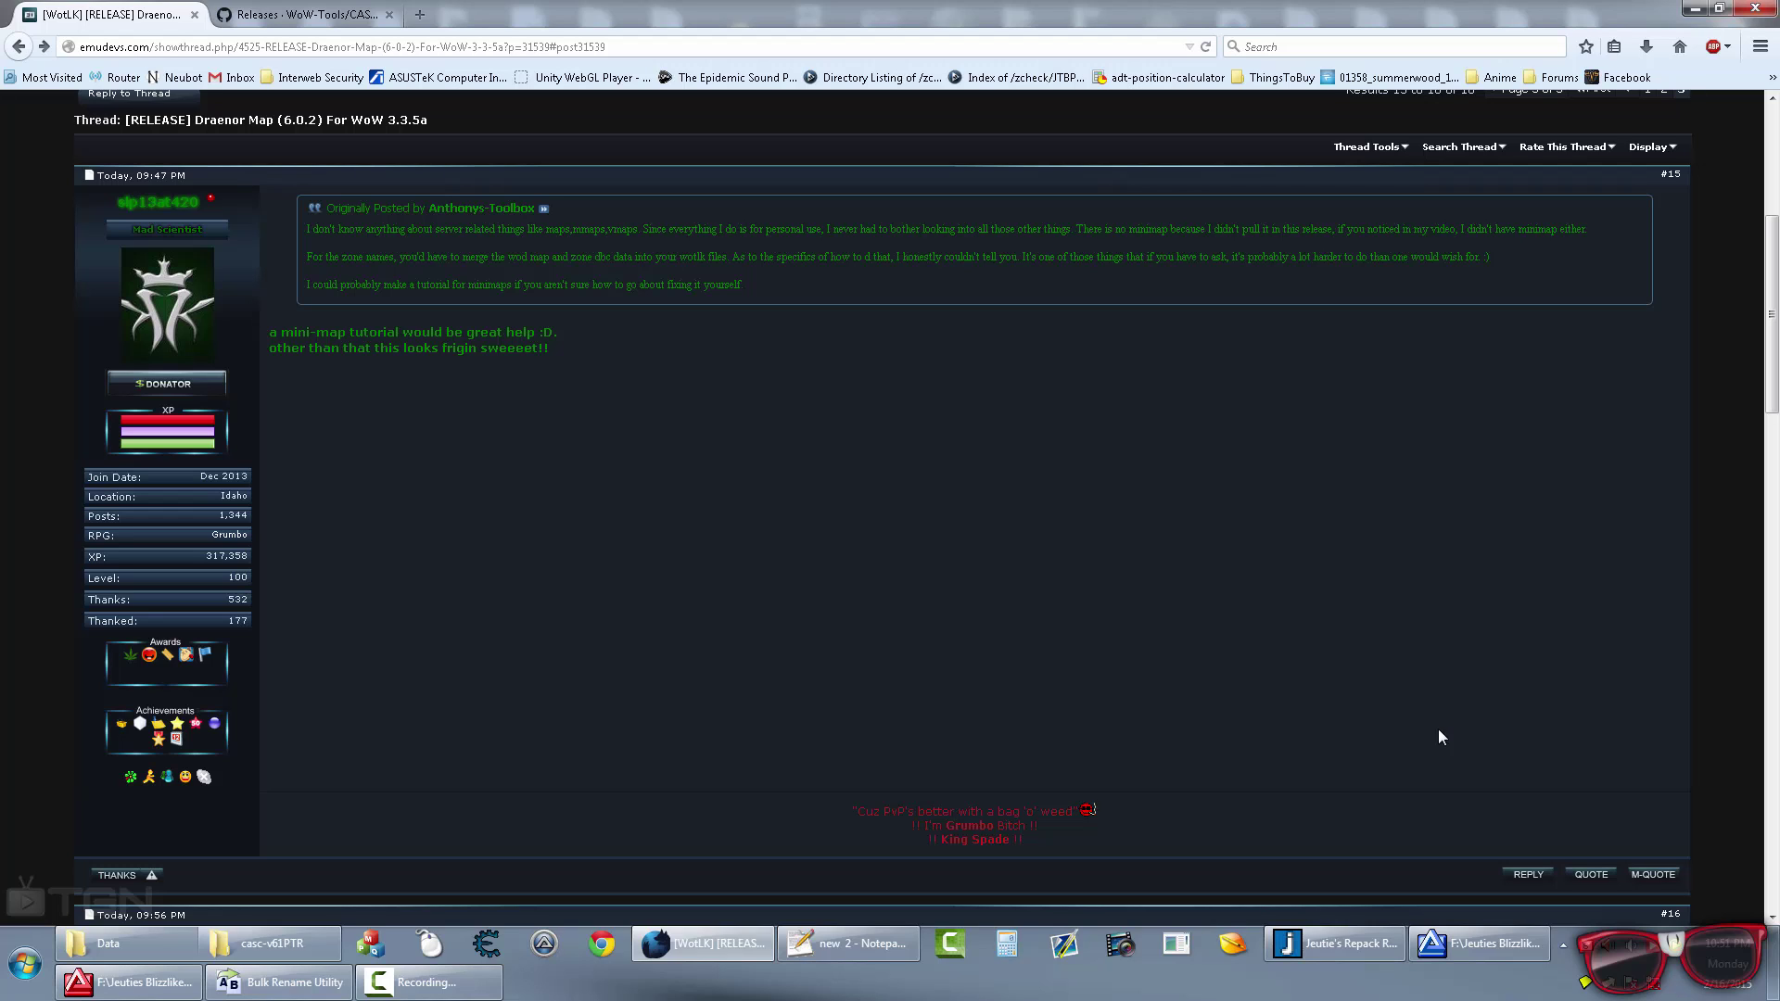
# Step: Show the CASCExplorer releases page on GitHub in the browser
pyautogui.click(320, 9)
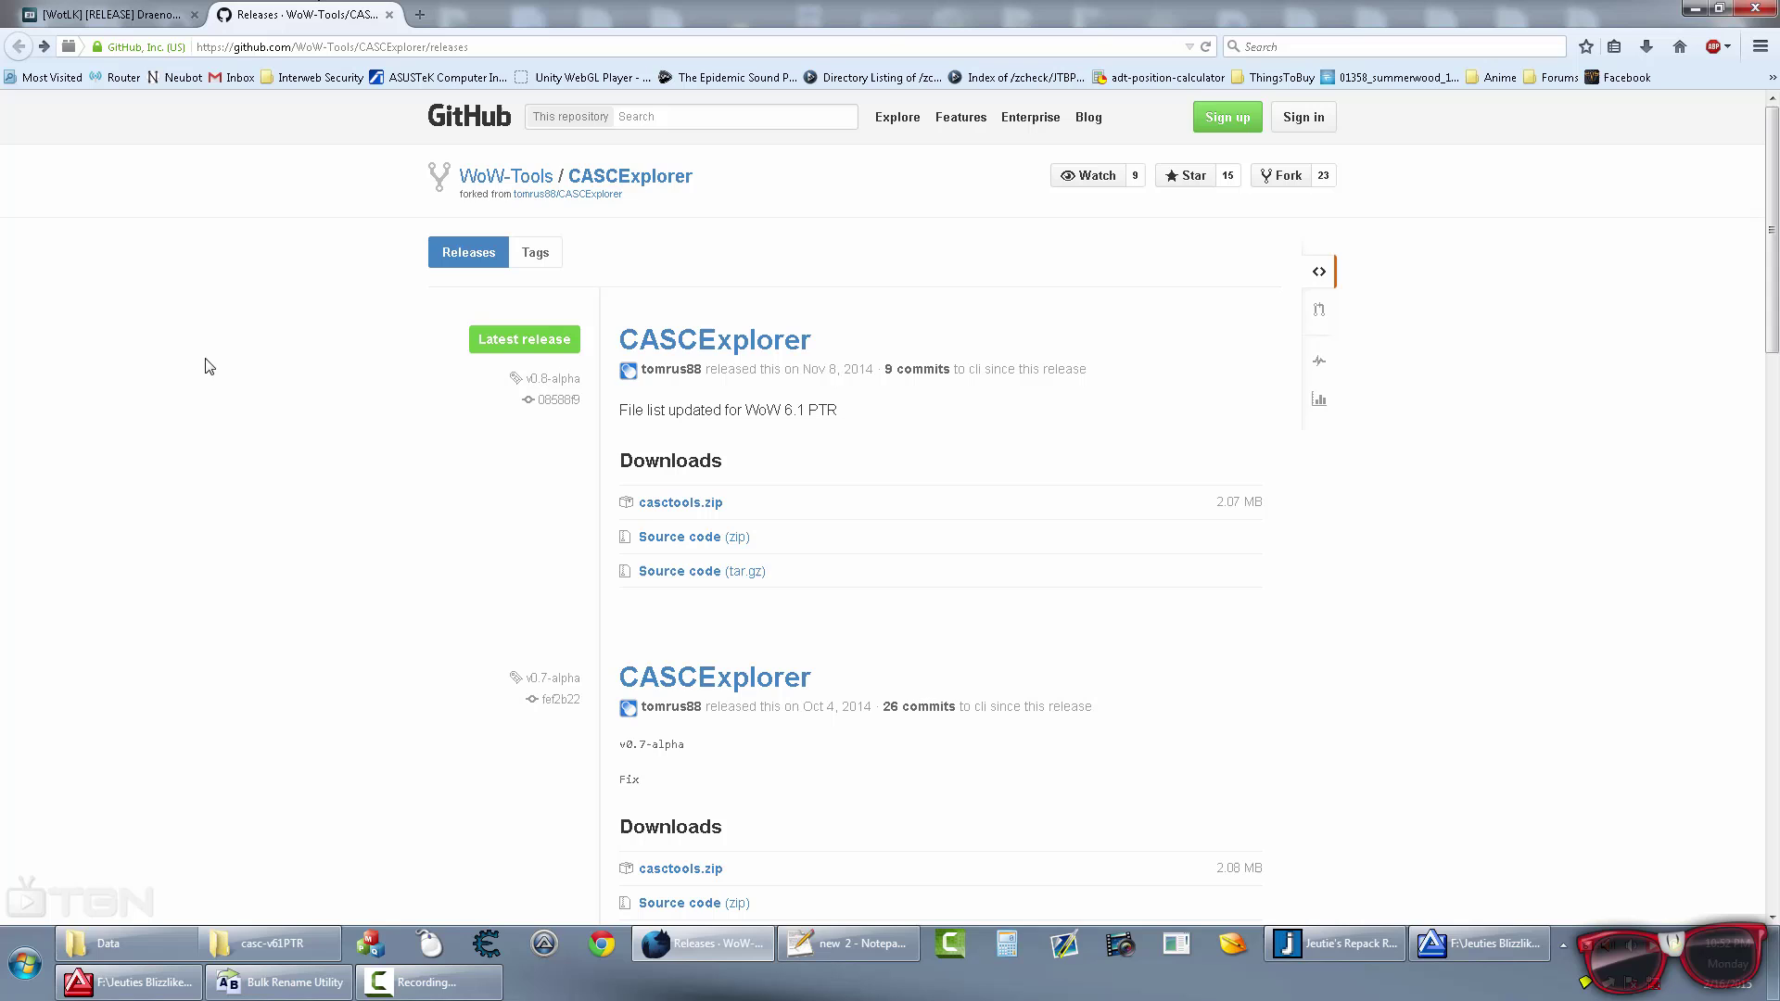
# Step: Open patch-3.MPQ from the WoW_335a_Rev12340 Data folder in the MPQ editor and go to its Textures\Minimap folder
pyautogui.click(139, 942)
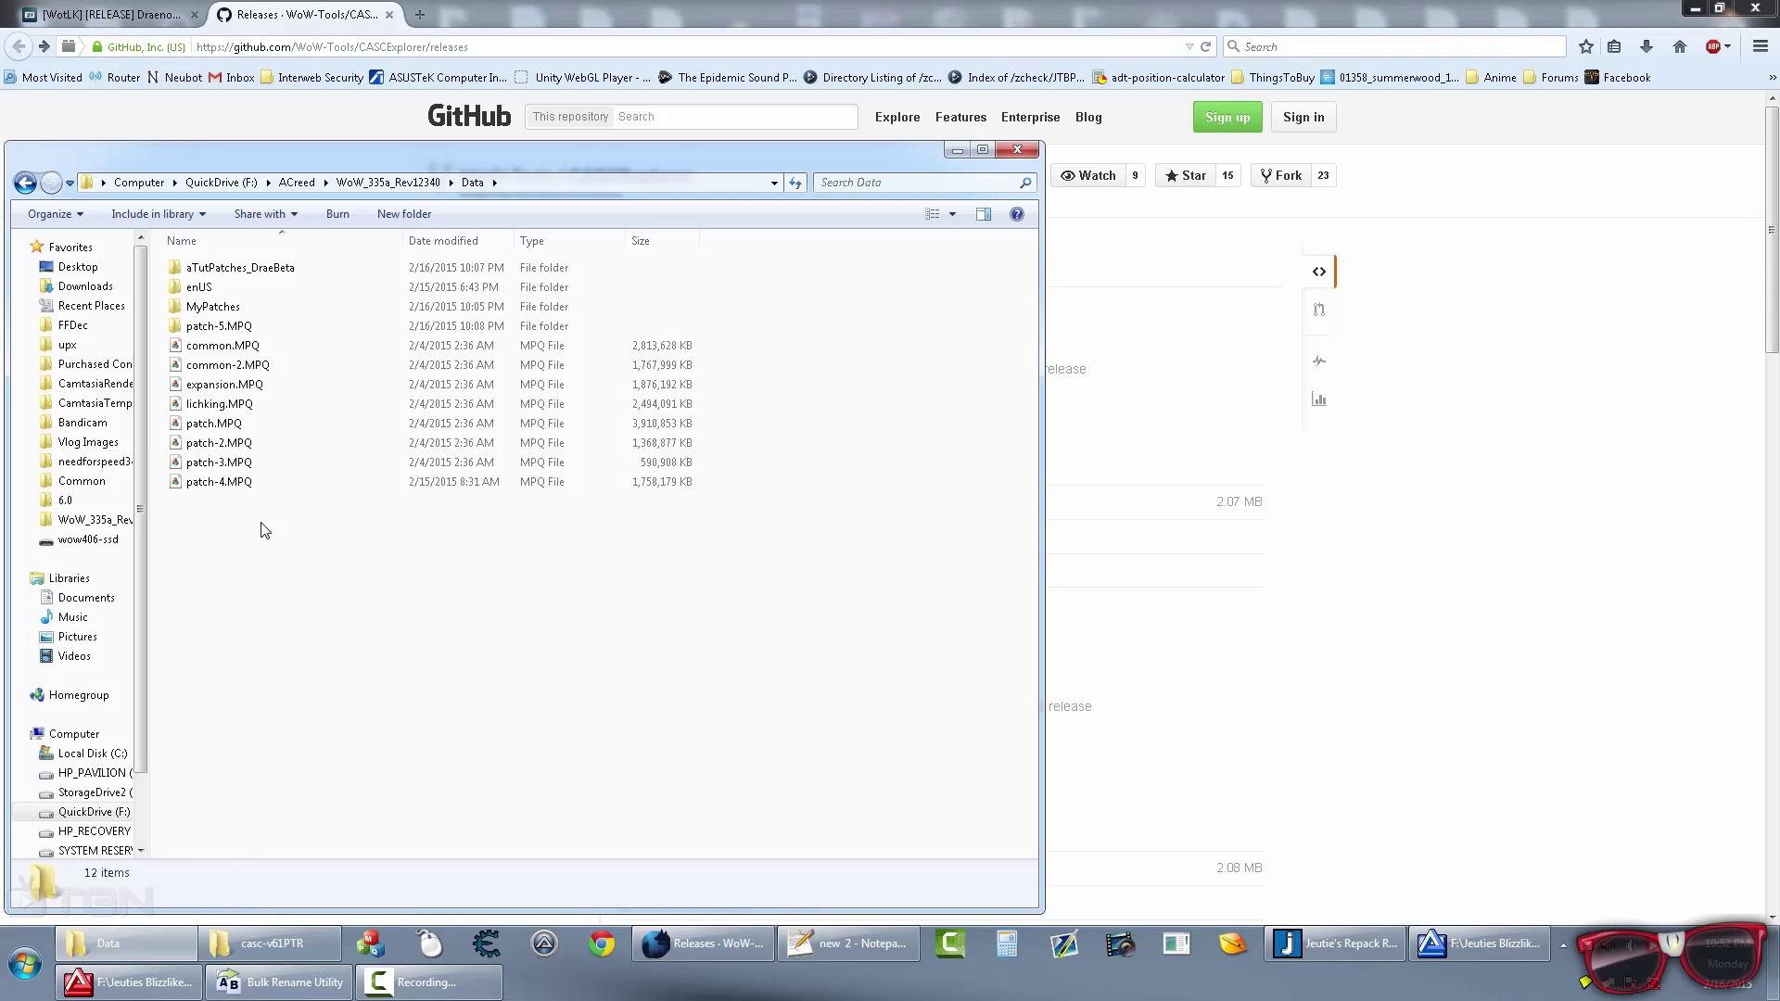
pyautogui.click(236, 465)
pyautogui.doubleClick(238, 466)
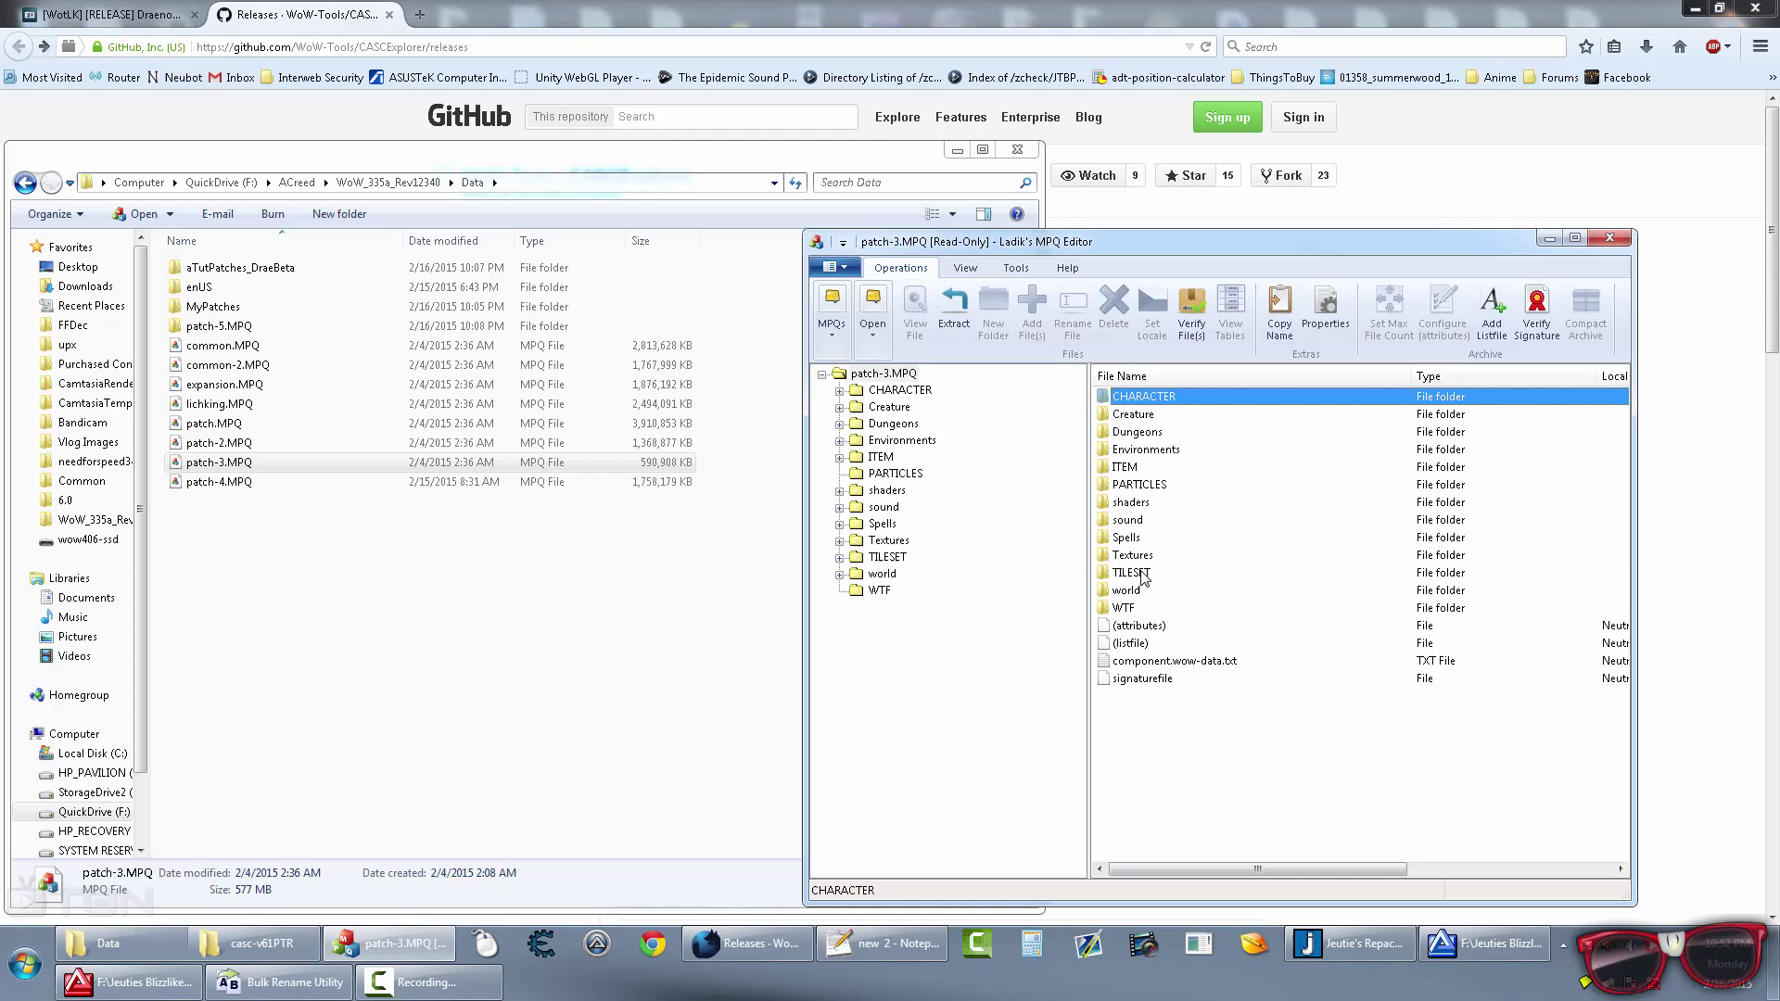
pyautogui.doubleClick(1142, 556)
pyautogui.click(1155, 418)
pyautogui.doubleClick(1155, 417)
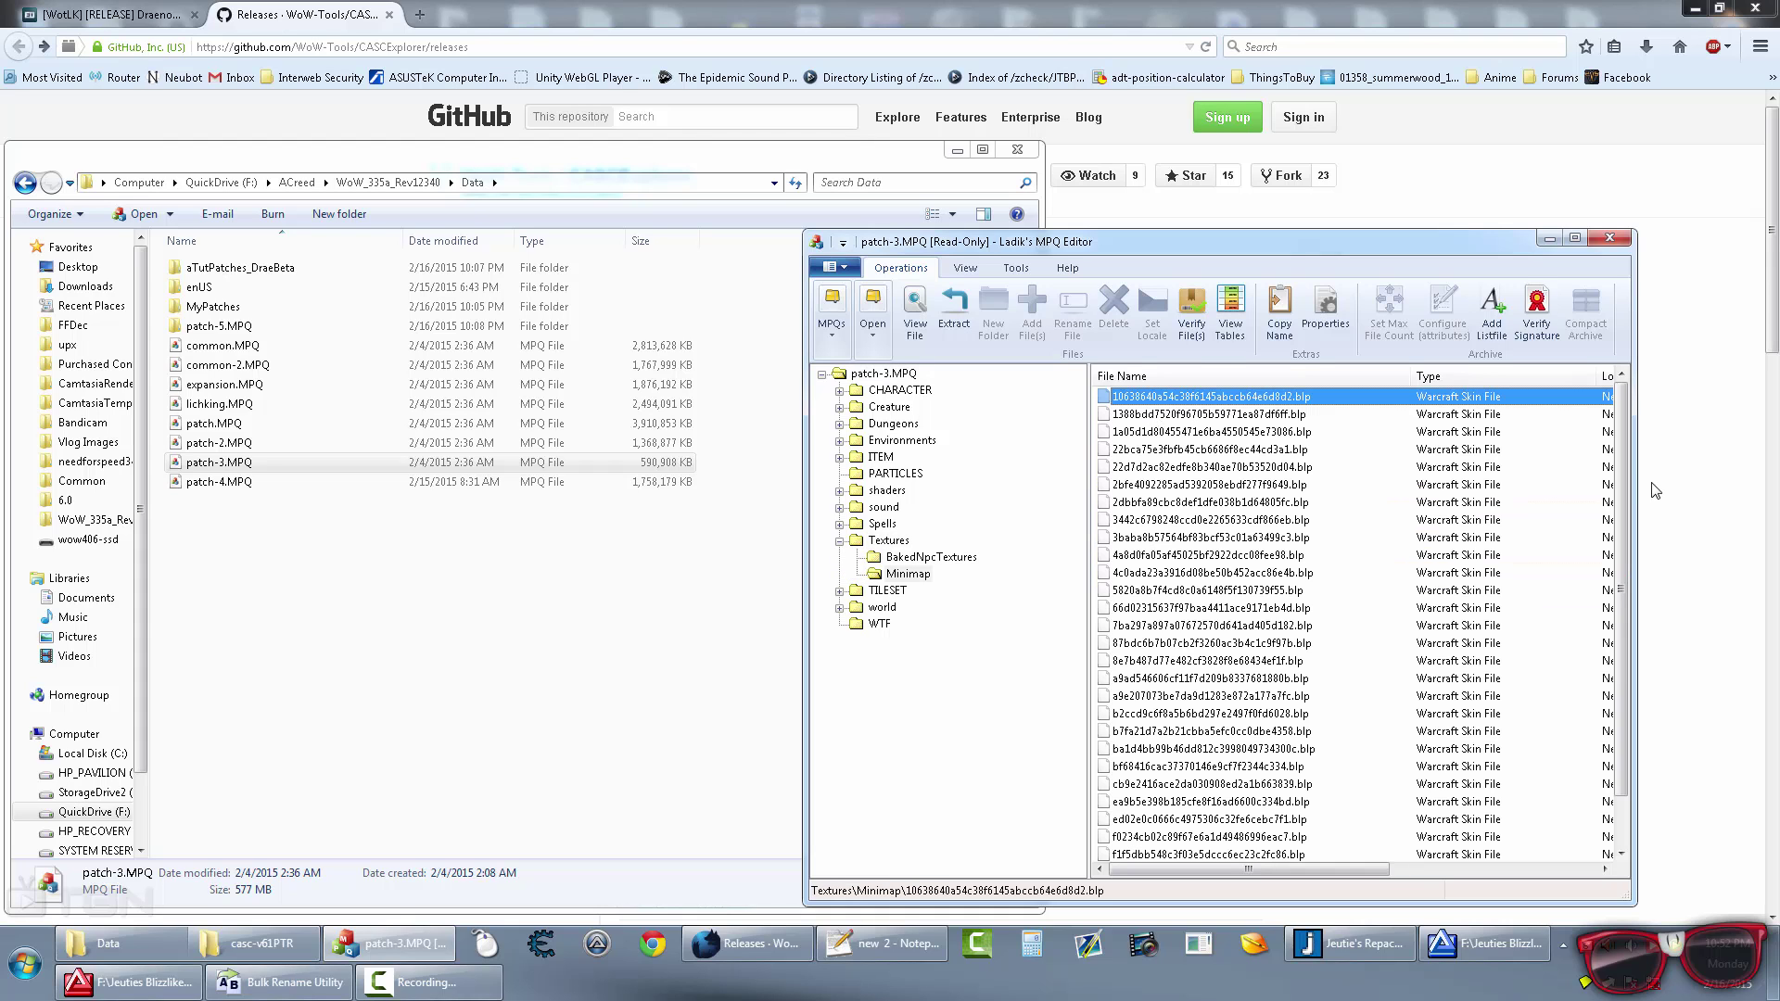
# Step: Extract md5translate.trs from the archive to F:\ACreed\WoW_335a_Rev12340\Data\patch-5.MPQ
pyautogui.scroll(-2, 1150, 834)
pyautogui.rightClick(1147, 851)
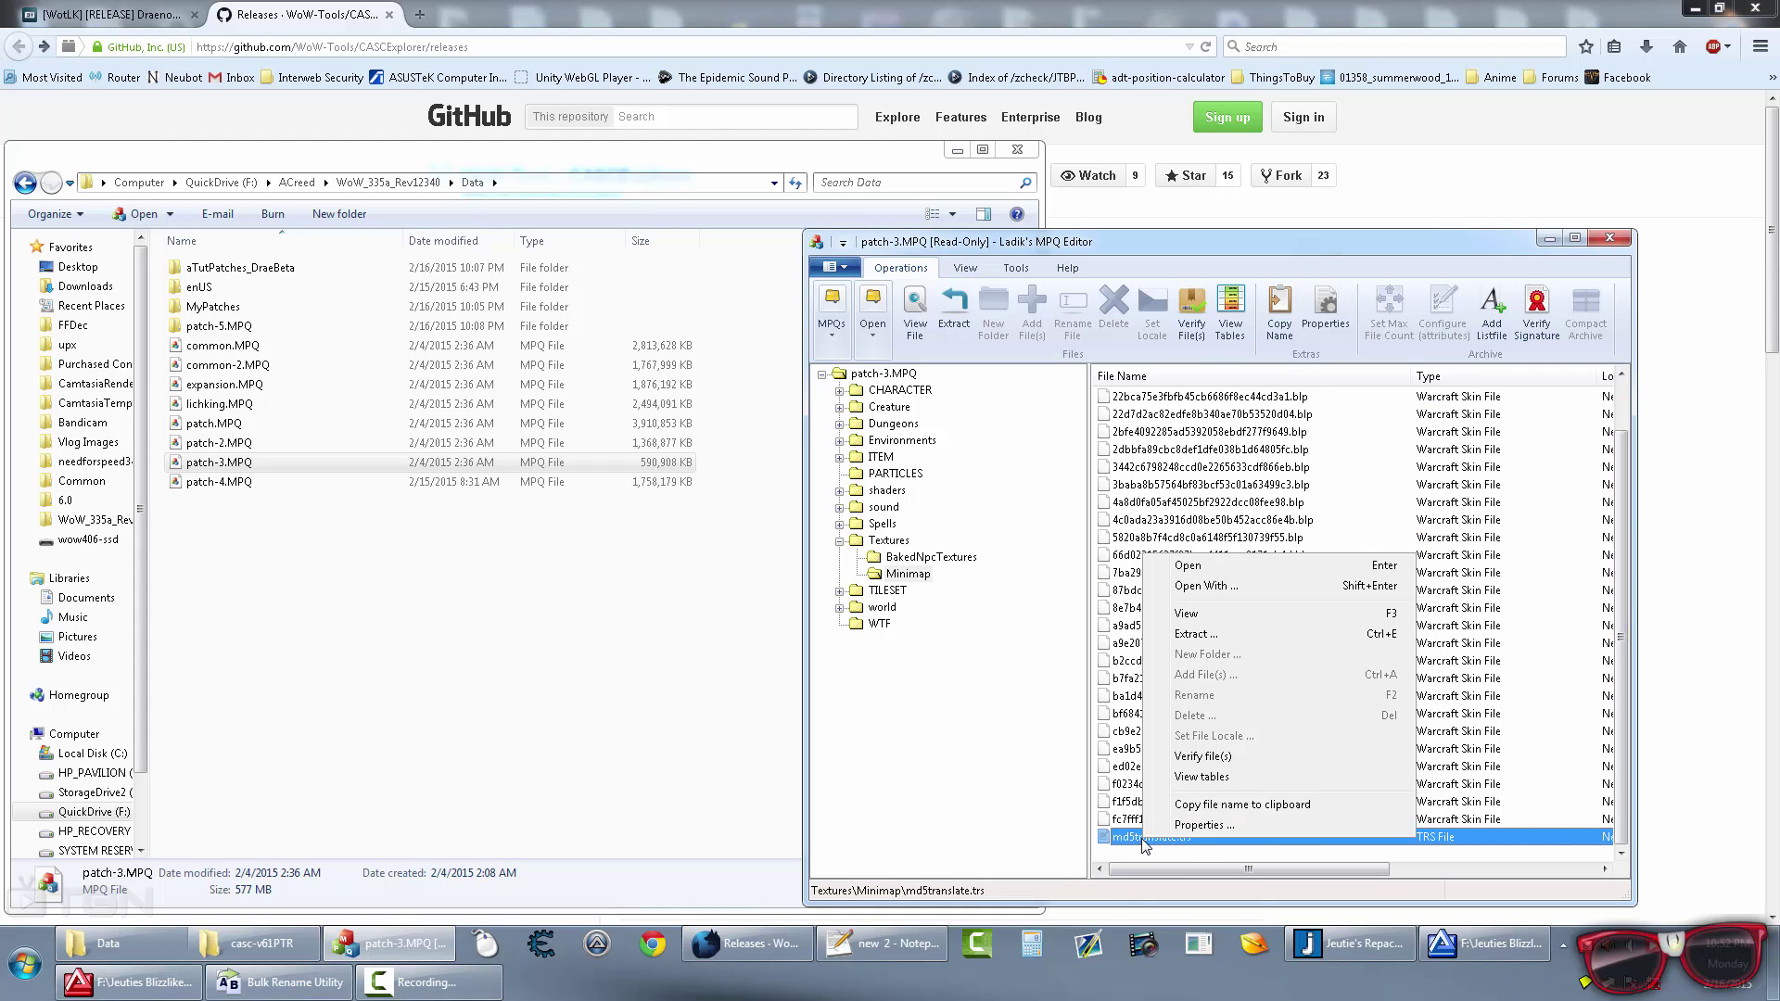
pyautogui.click(1222, 642)
pyautogui.click(479, 623)
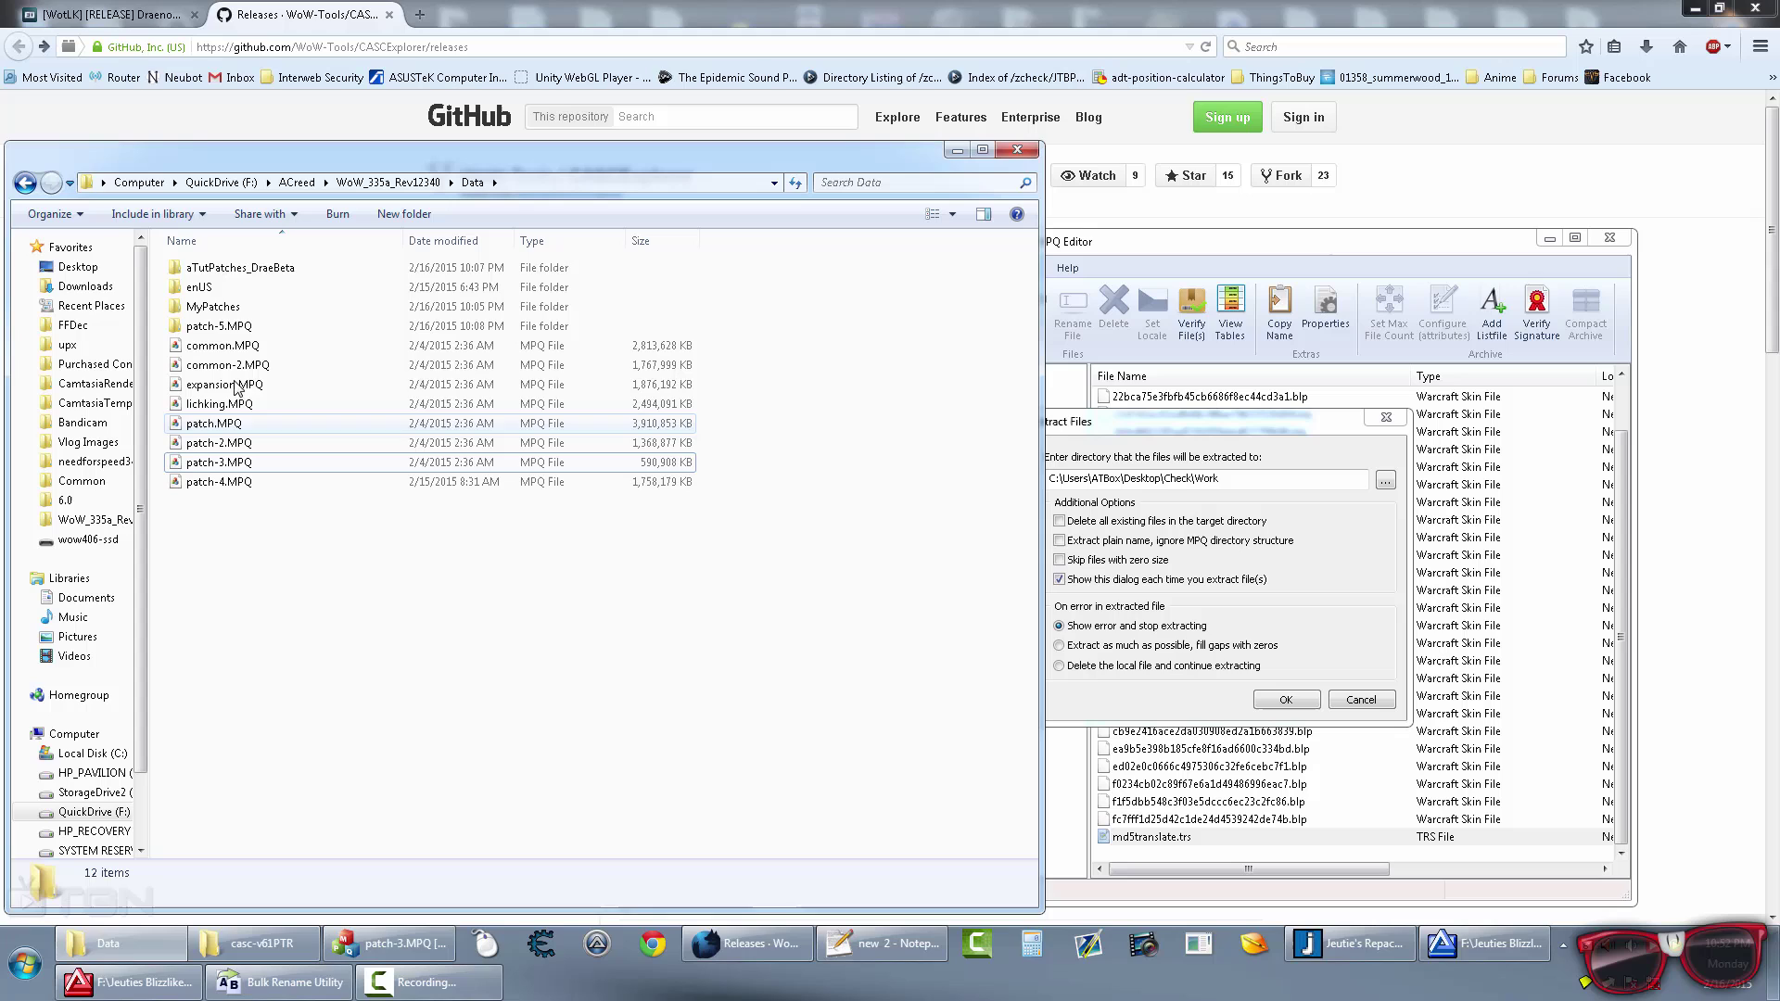
pyautogui.doubleClick(225, 327)
pyautogui.click(617, 182)
pyautogui.hotkey('ctrl', 'c')
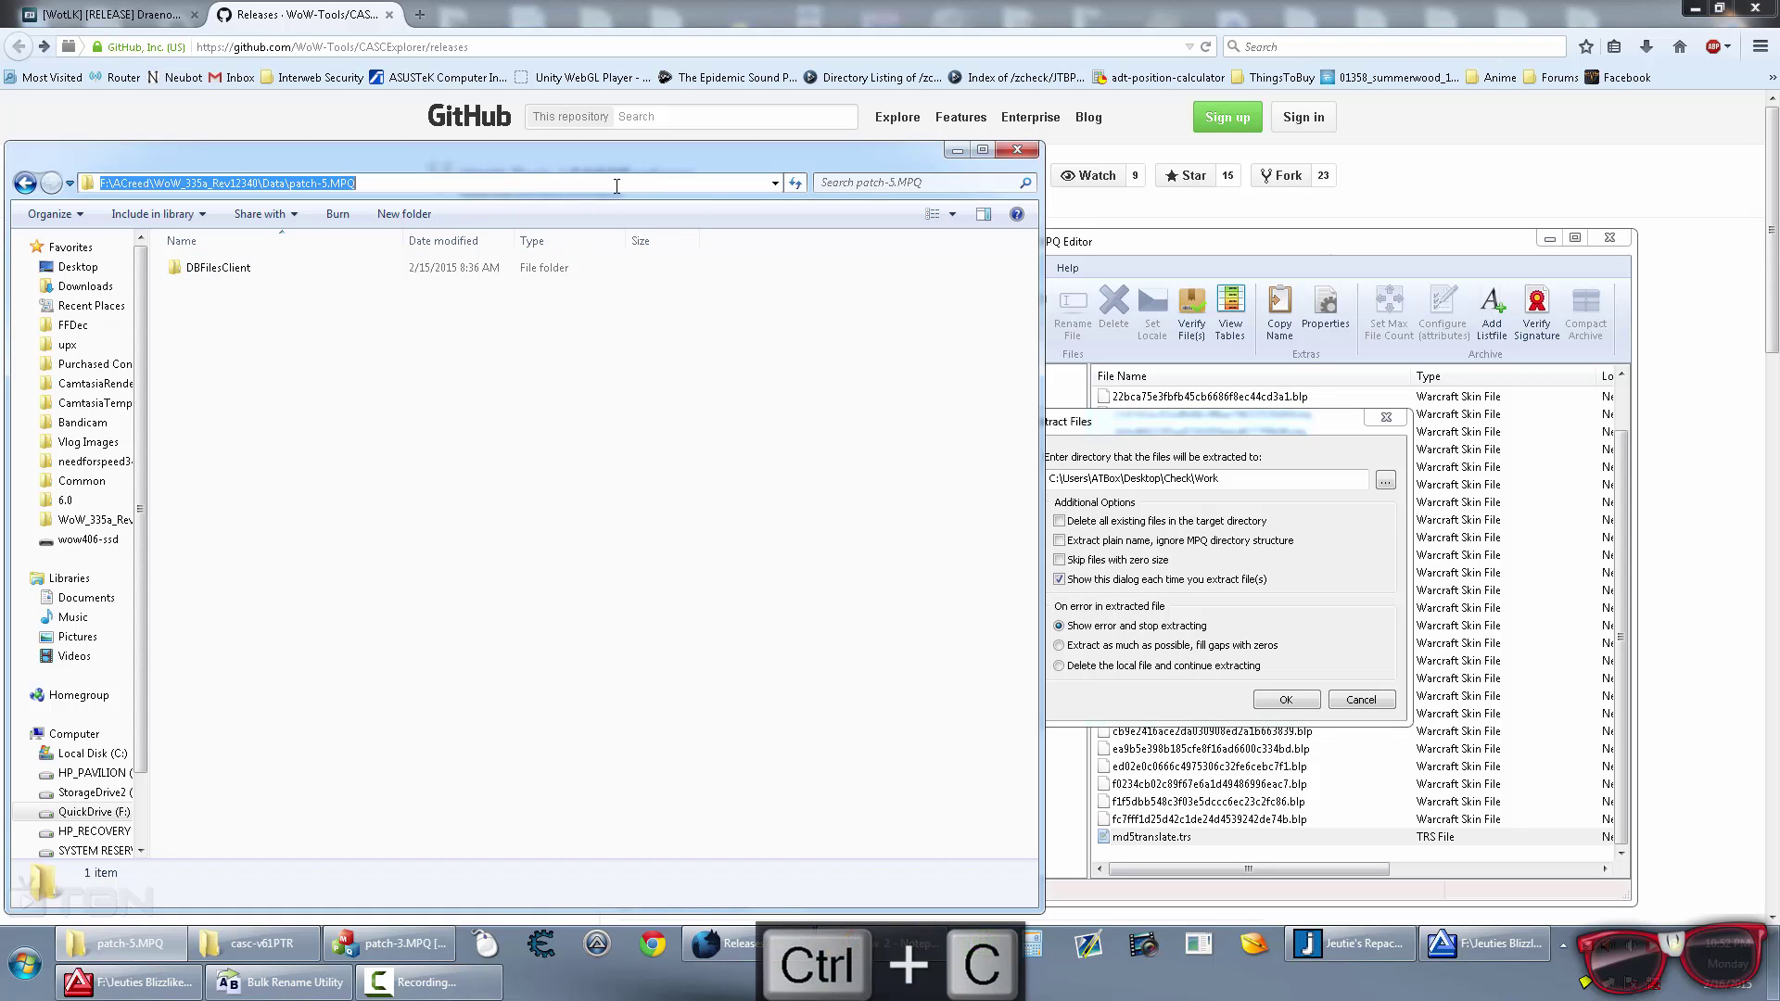
pyautogui.click(1230, 478)
pyautogui.hotkey('ctrl', 'a')
pyautogui.hotkey('ctrl', 'v')
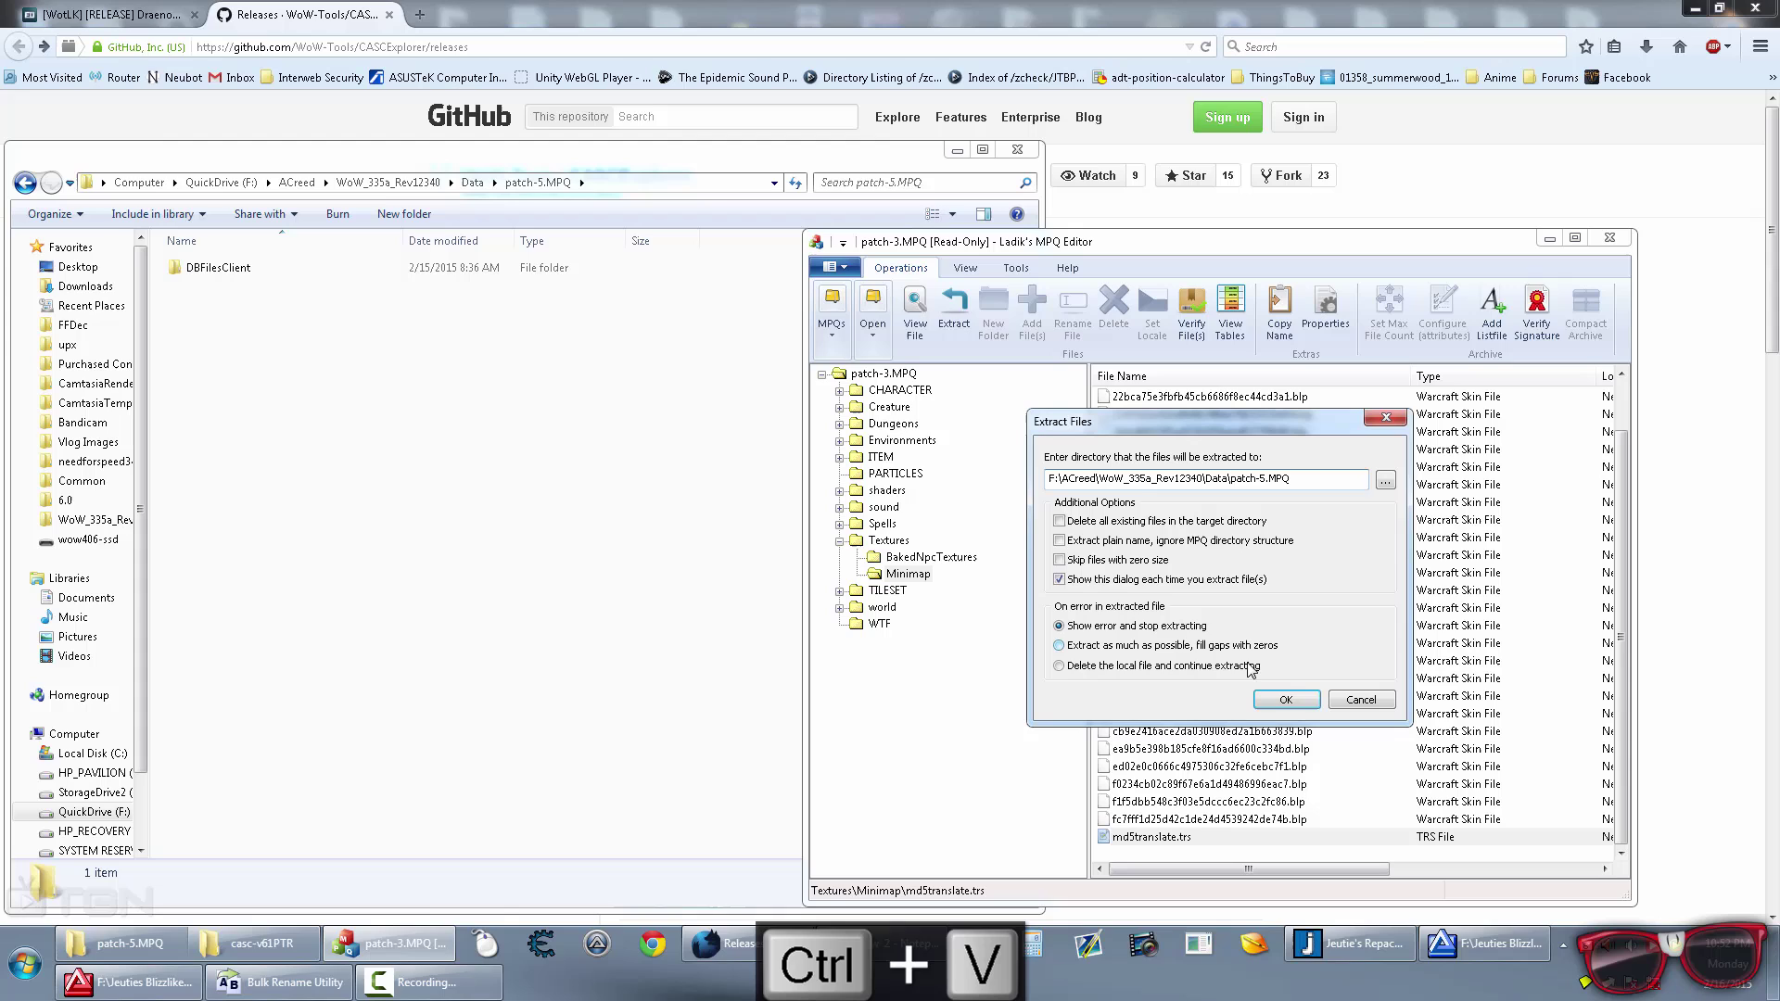
pyautogui.click(1287, 701)
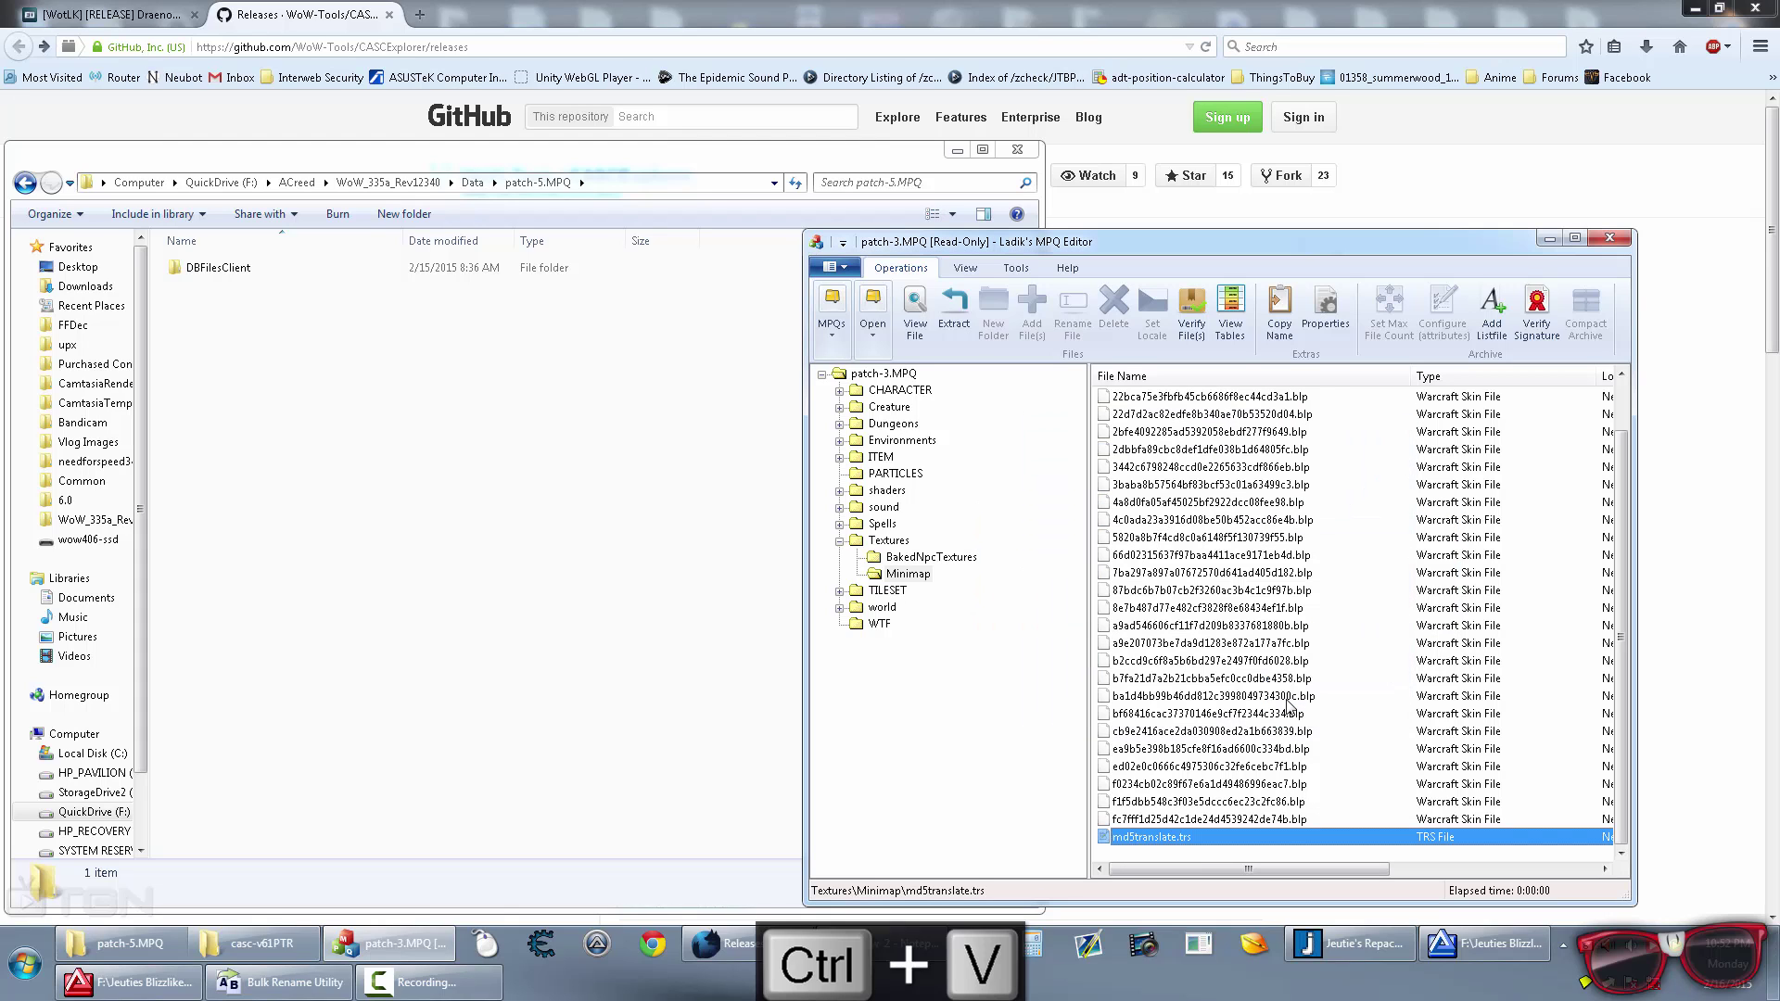
# Step: Close the MPQ editor and open the extracted Textures\Minimap folder inside the patch-5.MPQ folder
pyautogui.click(510, 564)
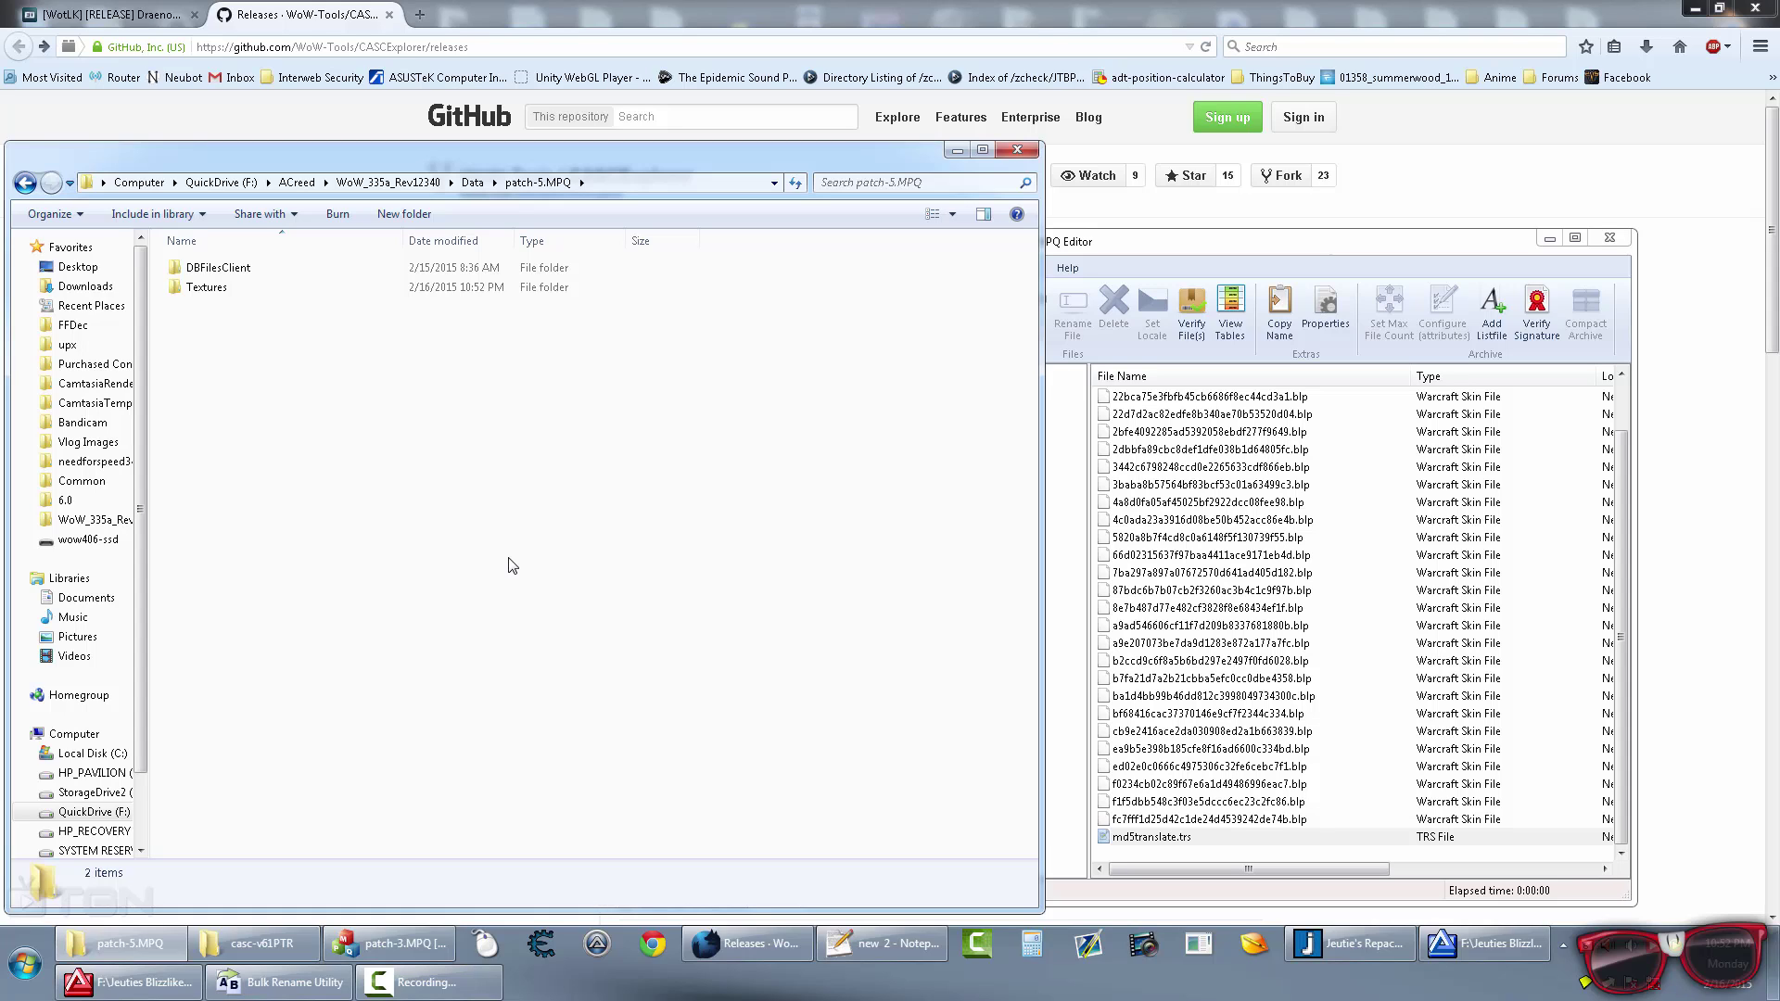
pyautogui.click(1221, 540)
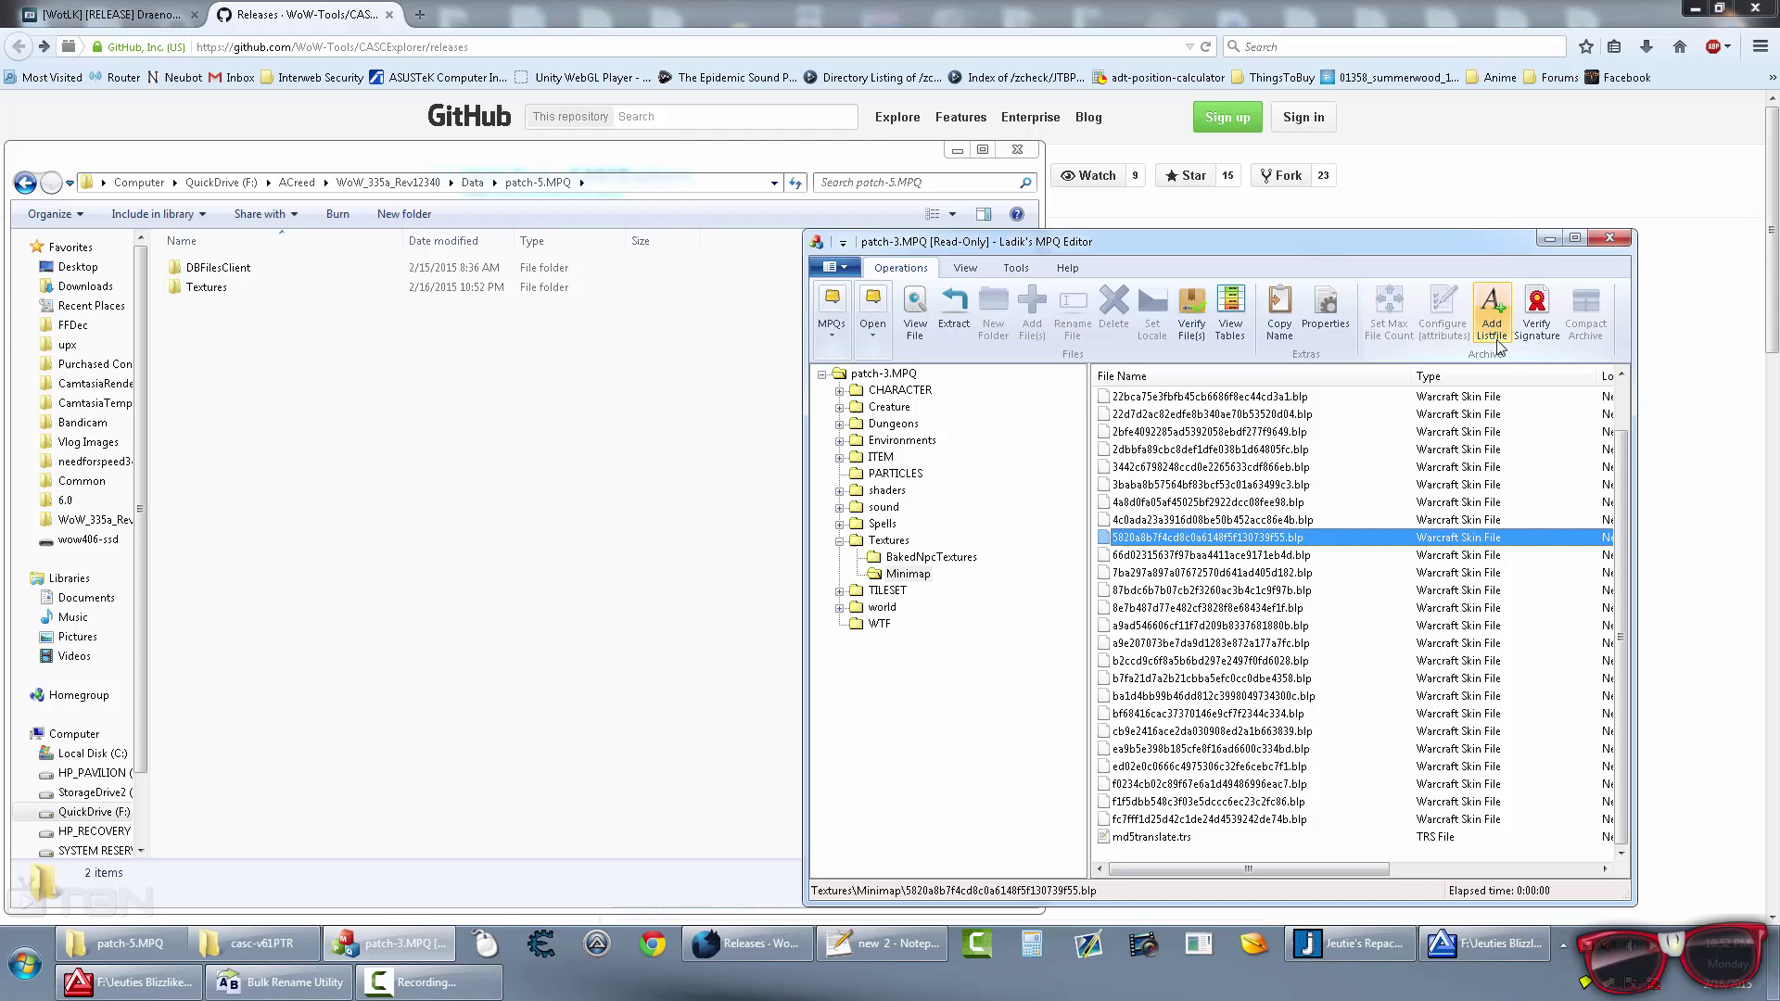
pyautogui.click(1610, 238)
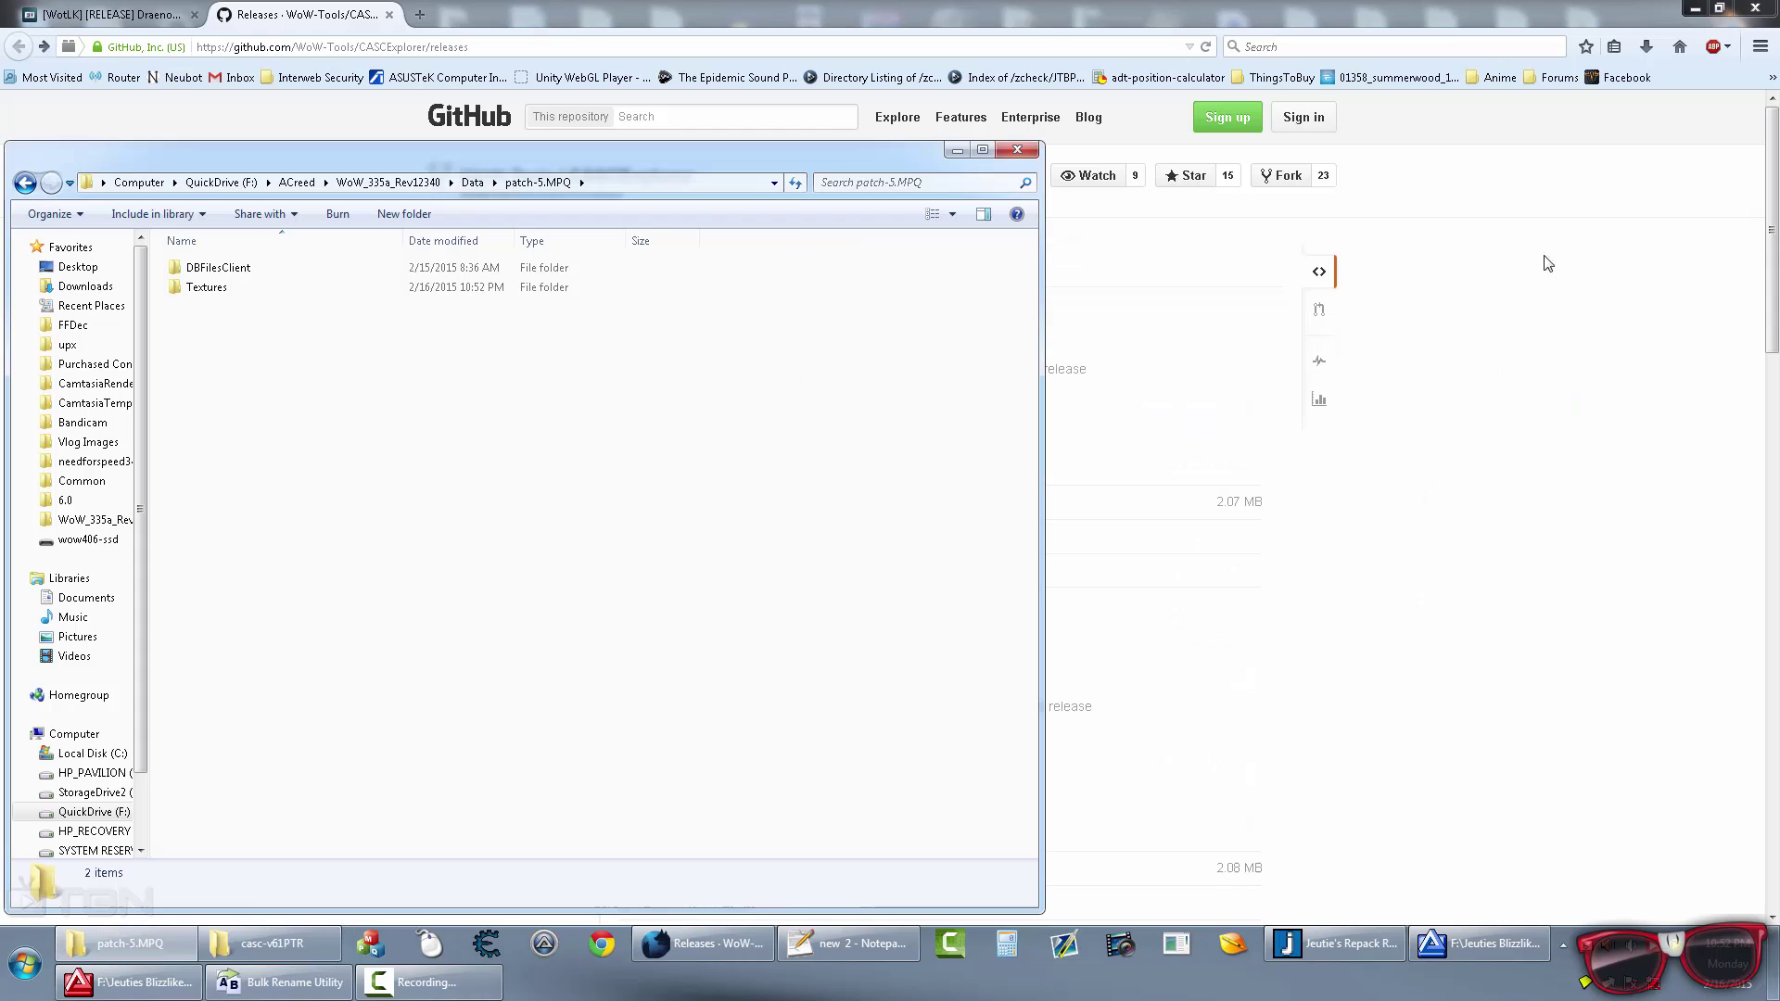
pyautogui.doubleClick(276, 288)
pyautogui.doubleClick(290, 274)
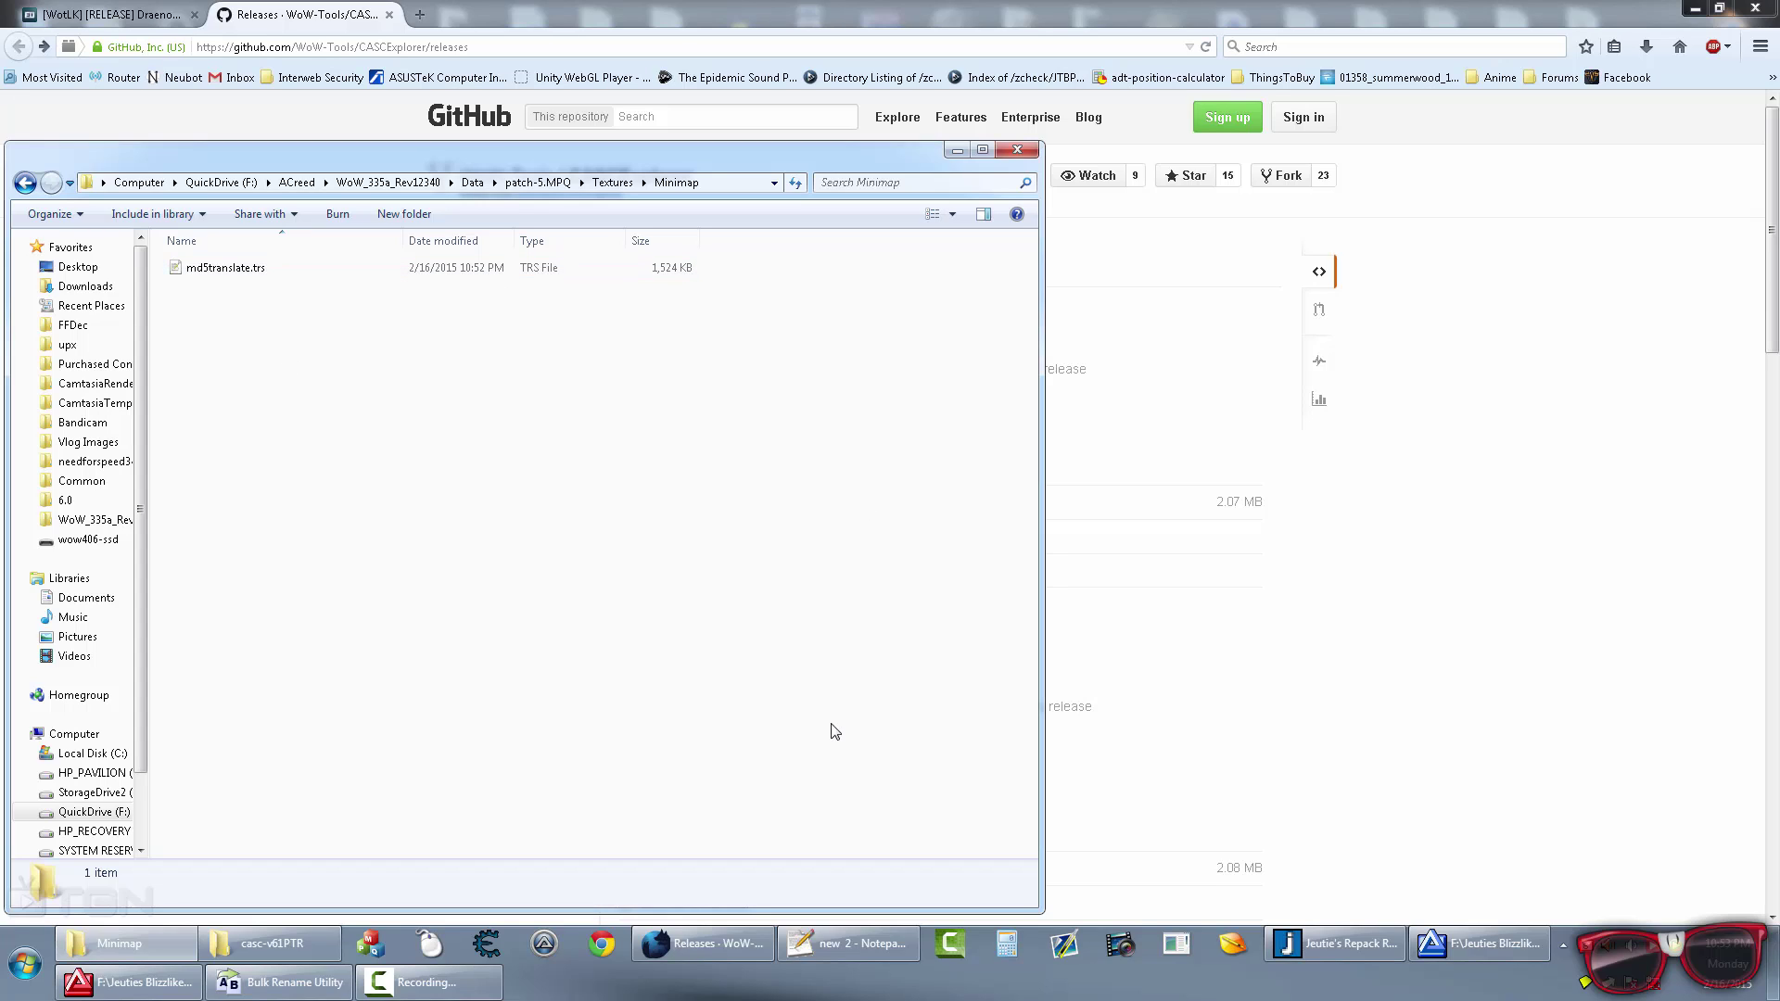
# Step: Launch CASCExplorer.exe from the casc-v61PTR folder
pyautogui.moveTo(295, 942)
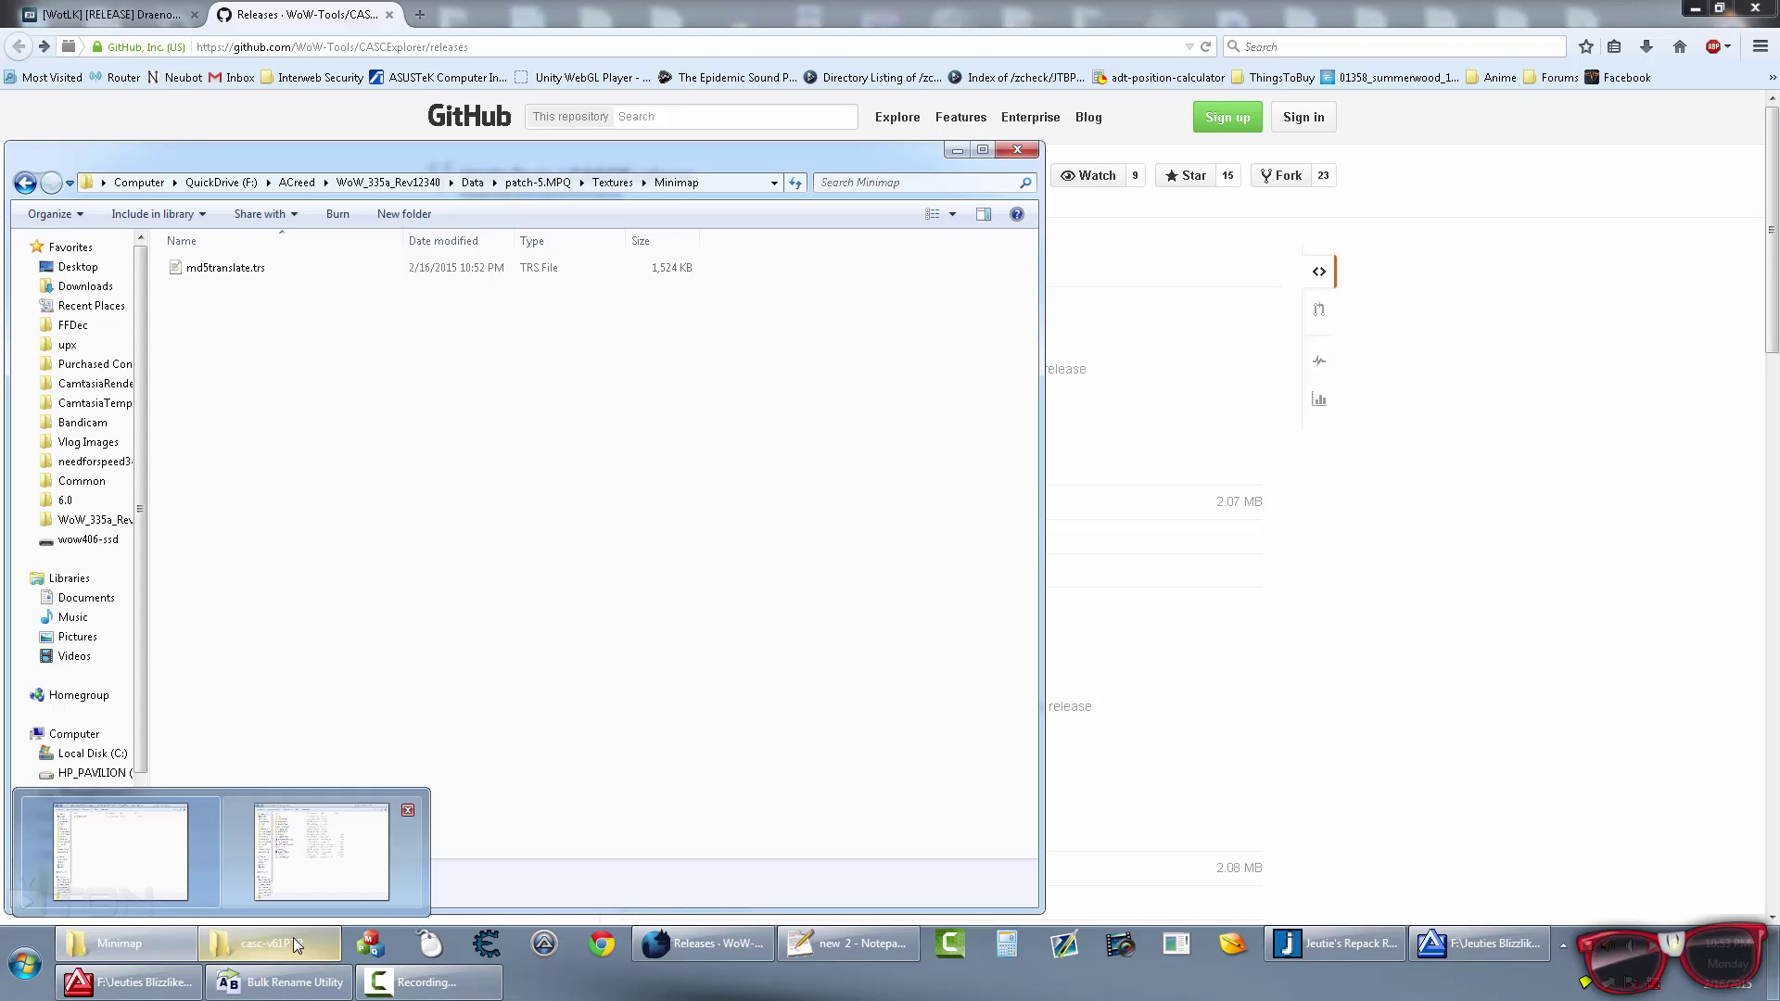
pyautogui.click(293, 937)
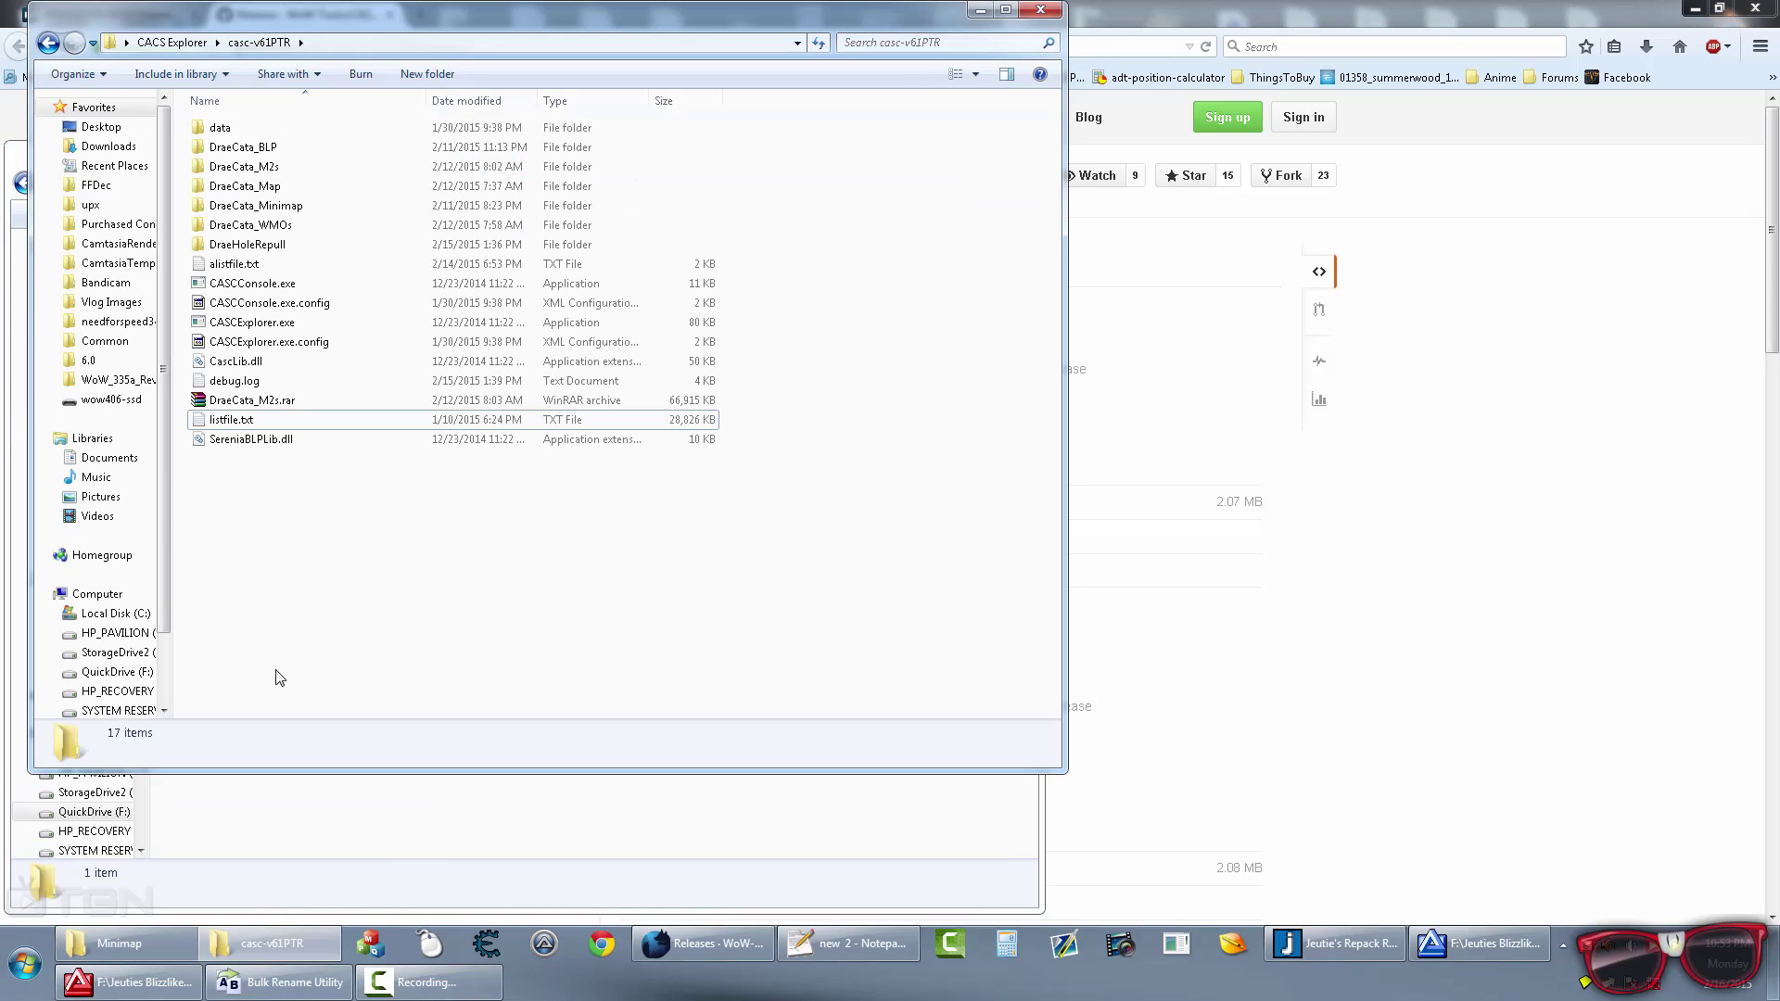
pyautogui.doubleClick(269, 321)
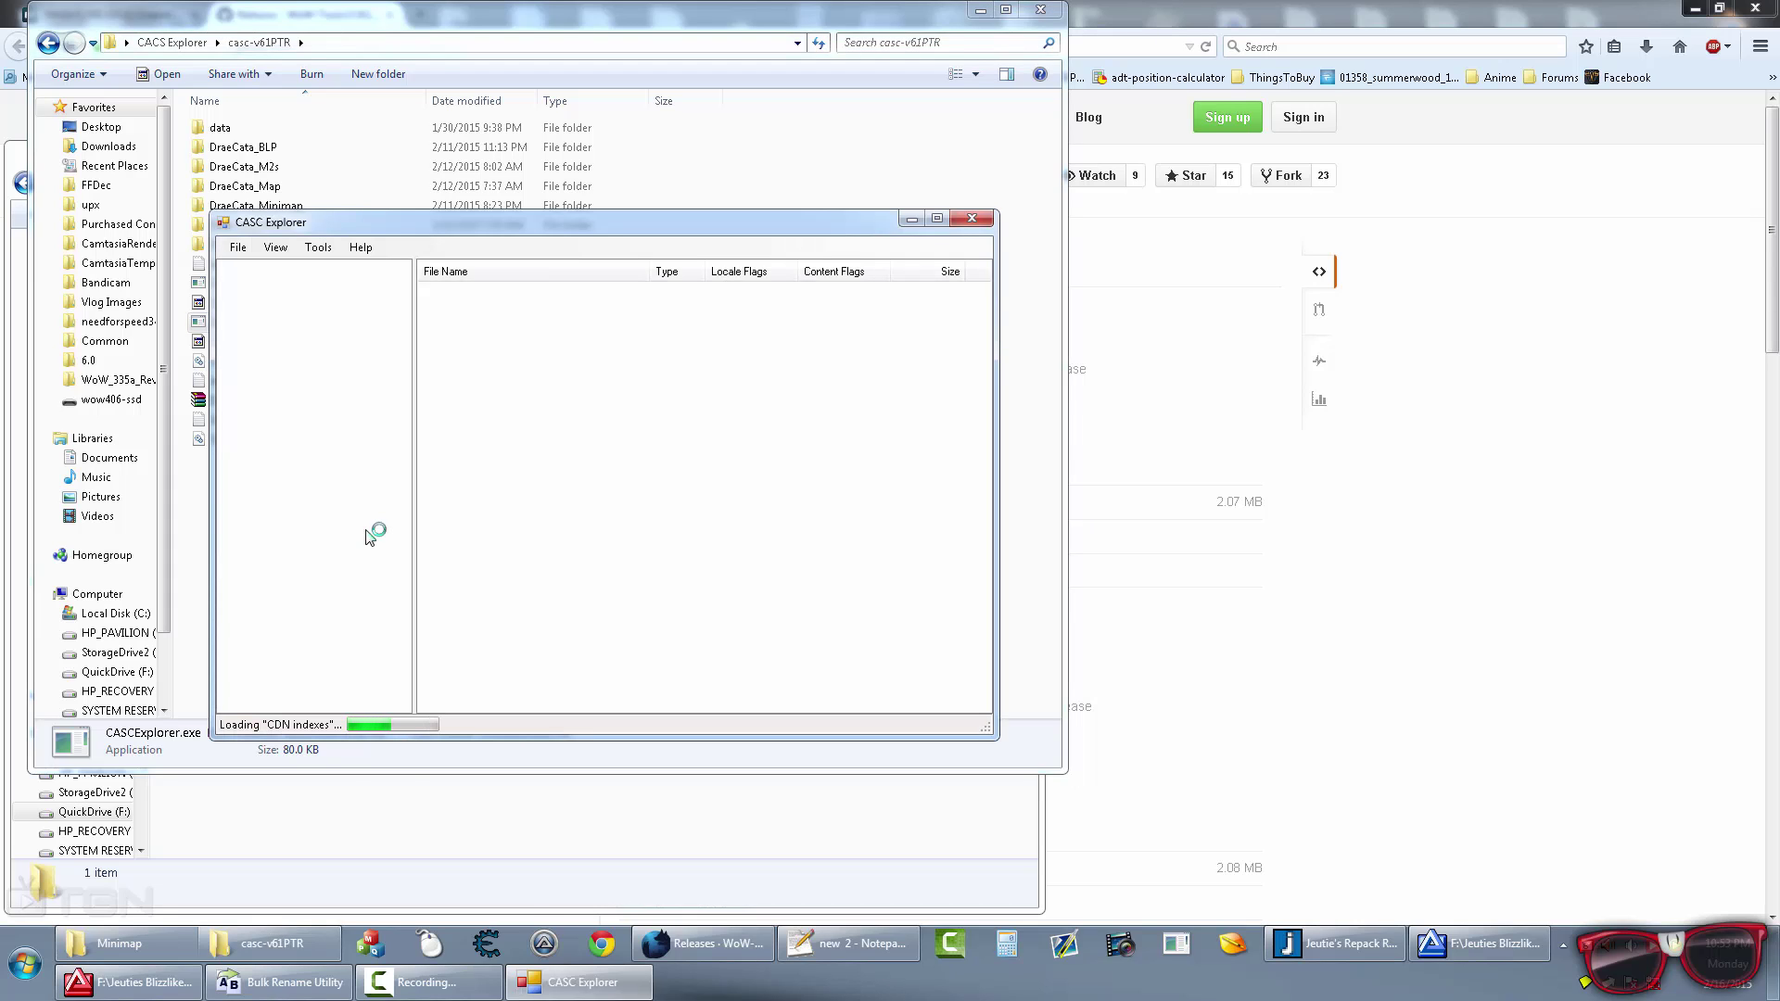
# Step: Open CASCExplorer.exe.config in Notepad++ and examine the OnlineMode setting and its value
pyautogui.rightClick(264, 342)
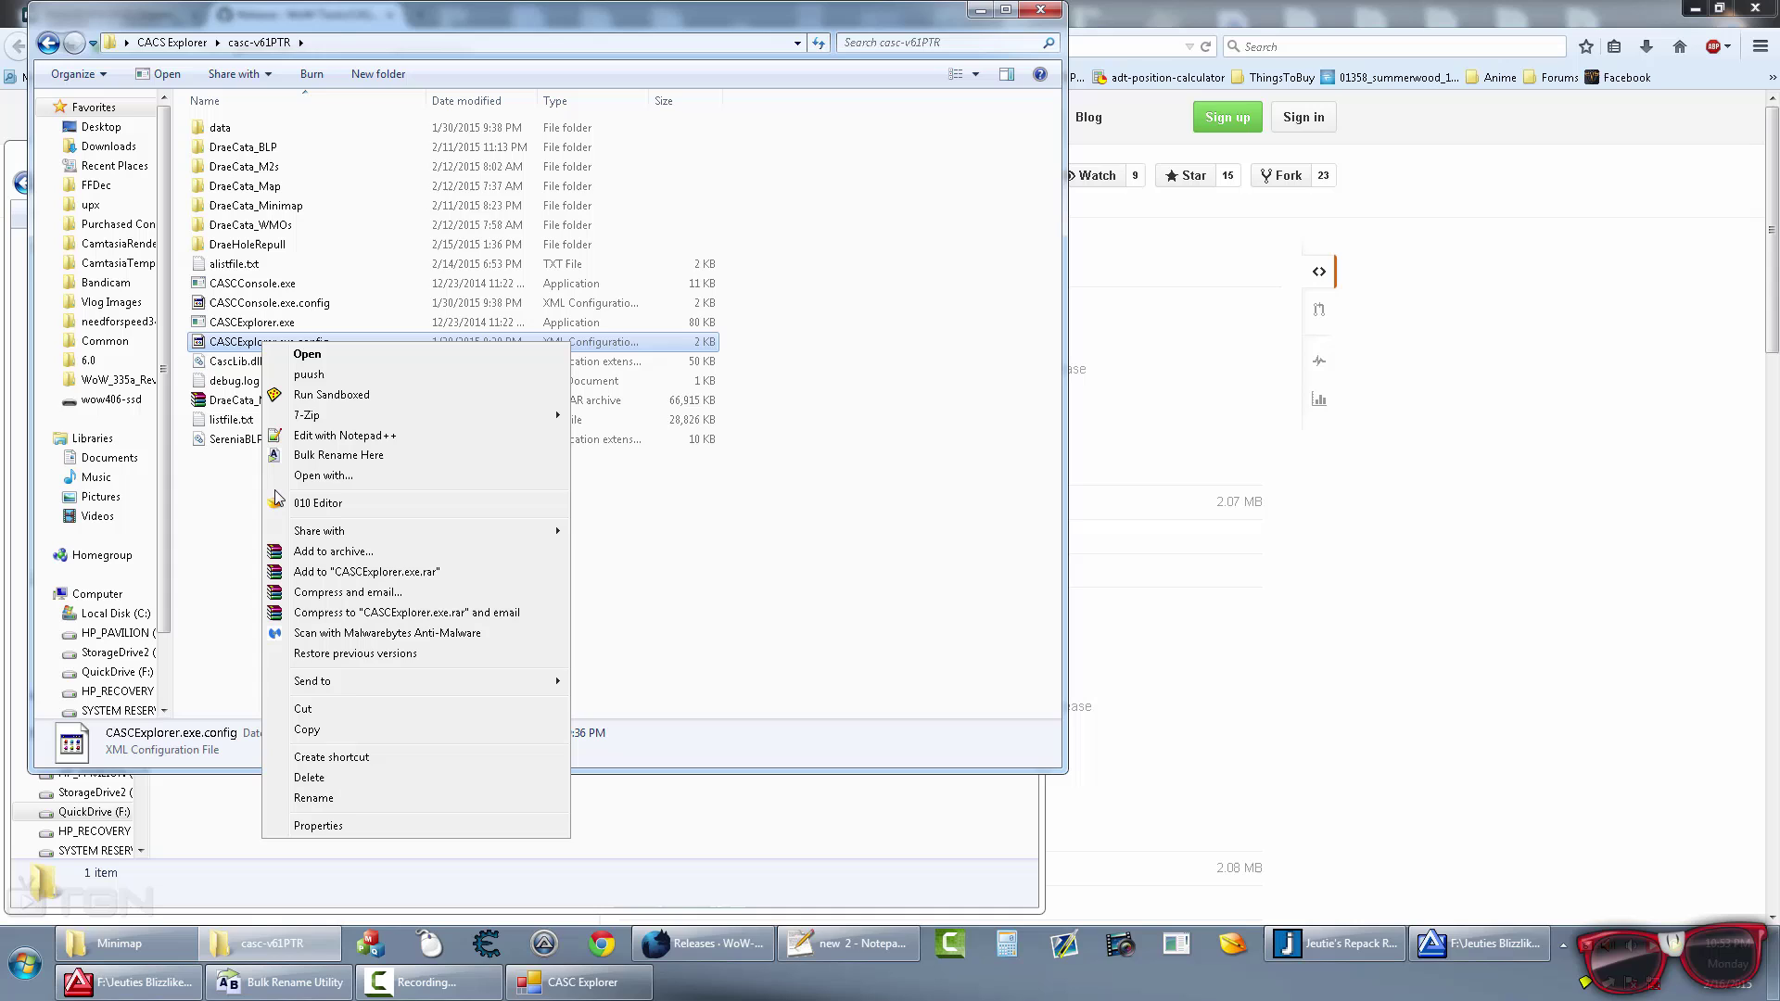
pyautogui.click(316, 436)
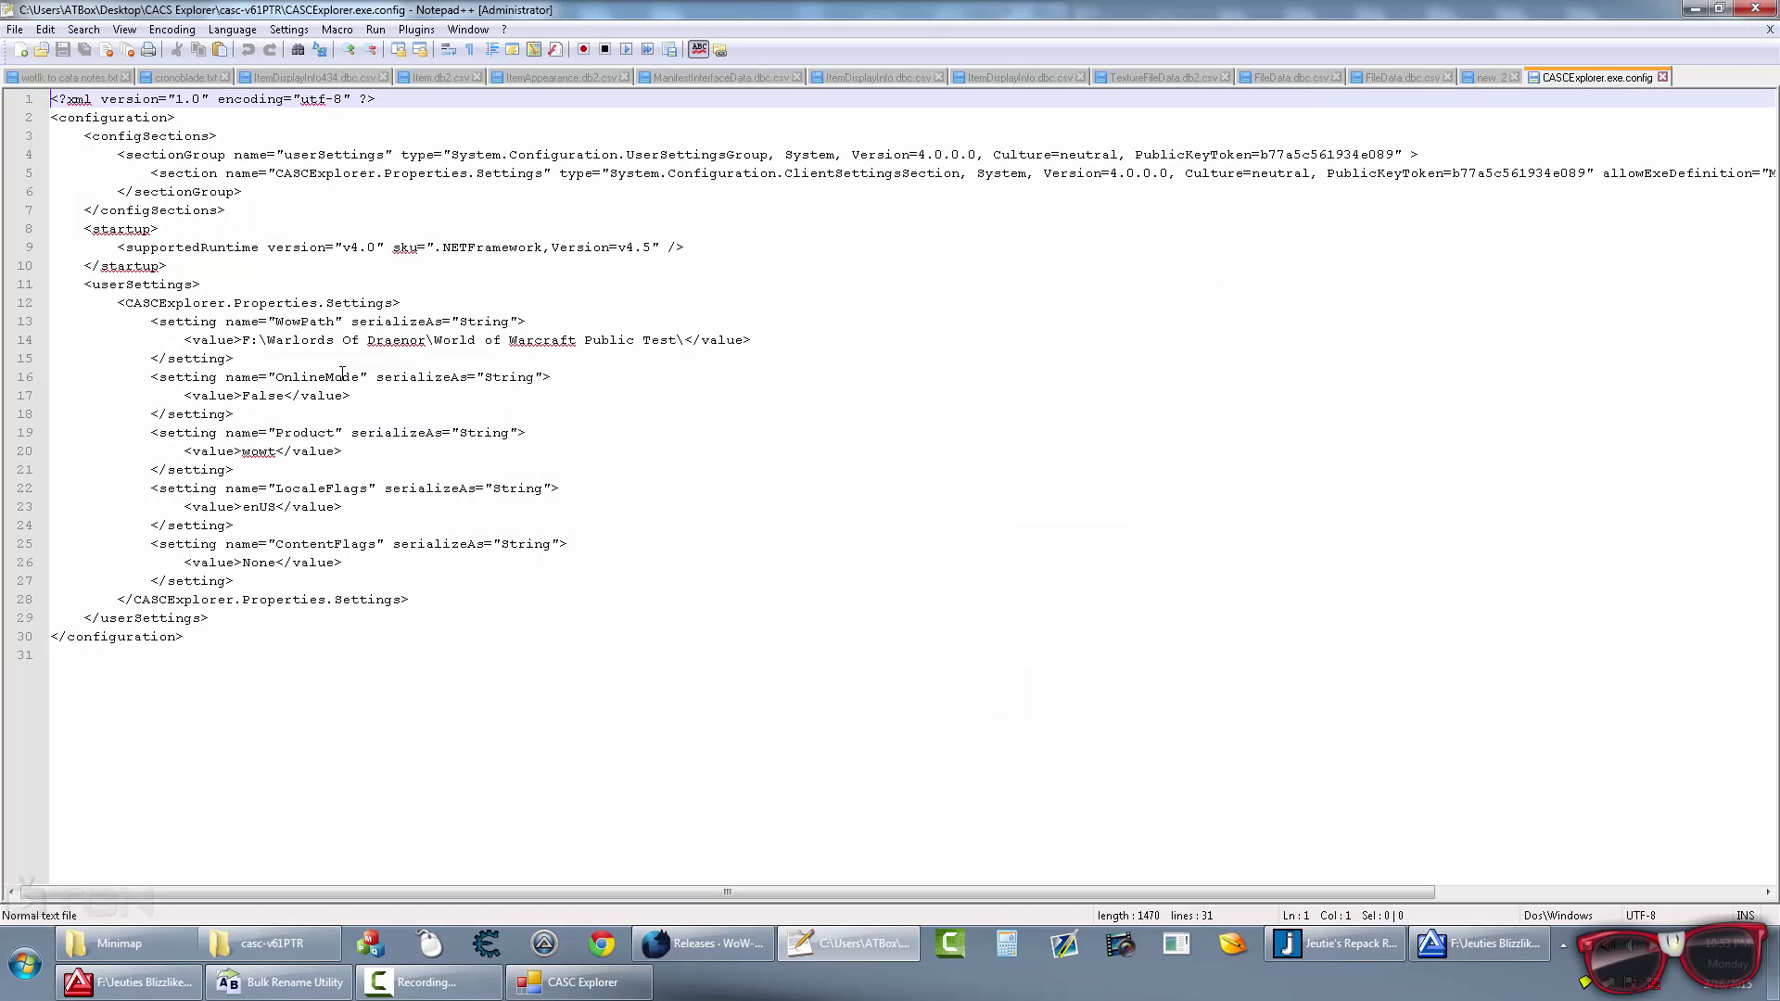
pyautogui.click(408, 395)
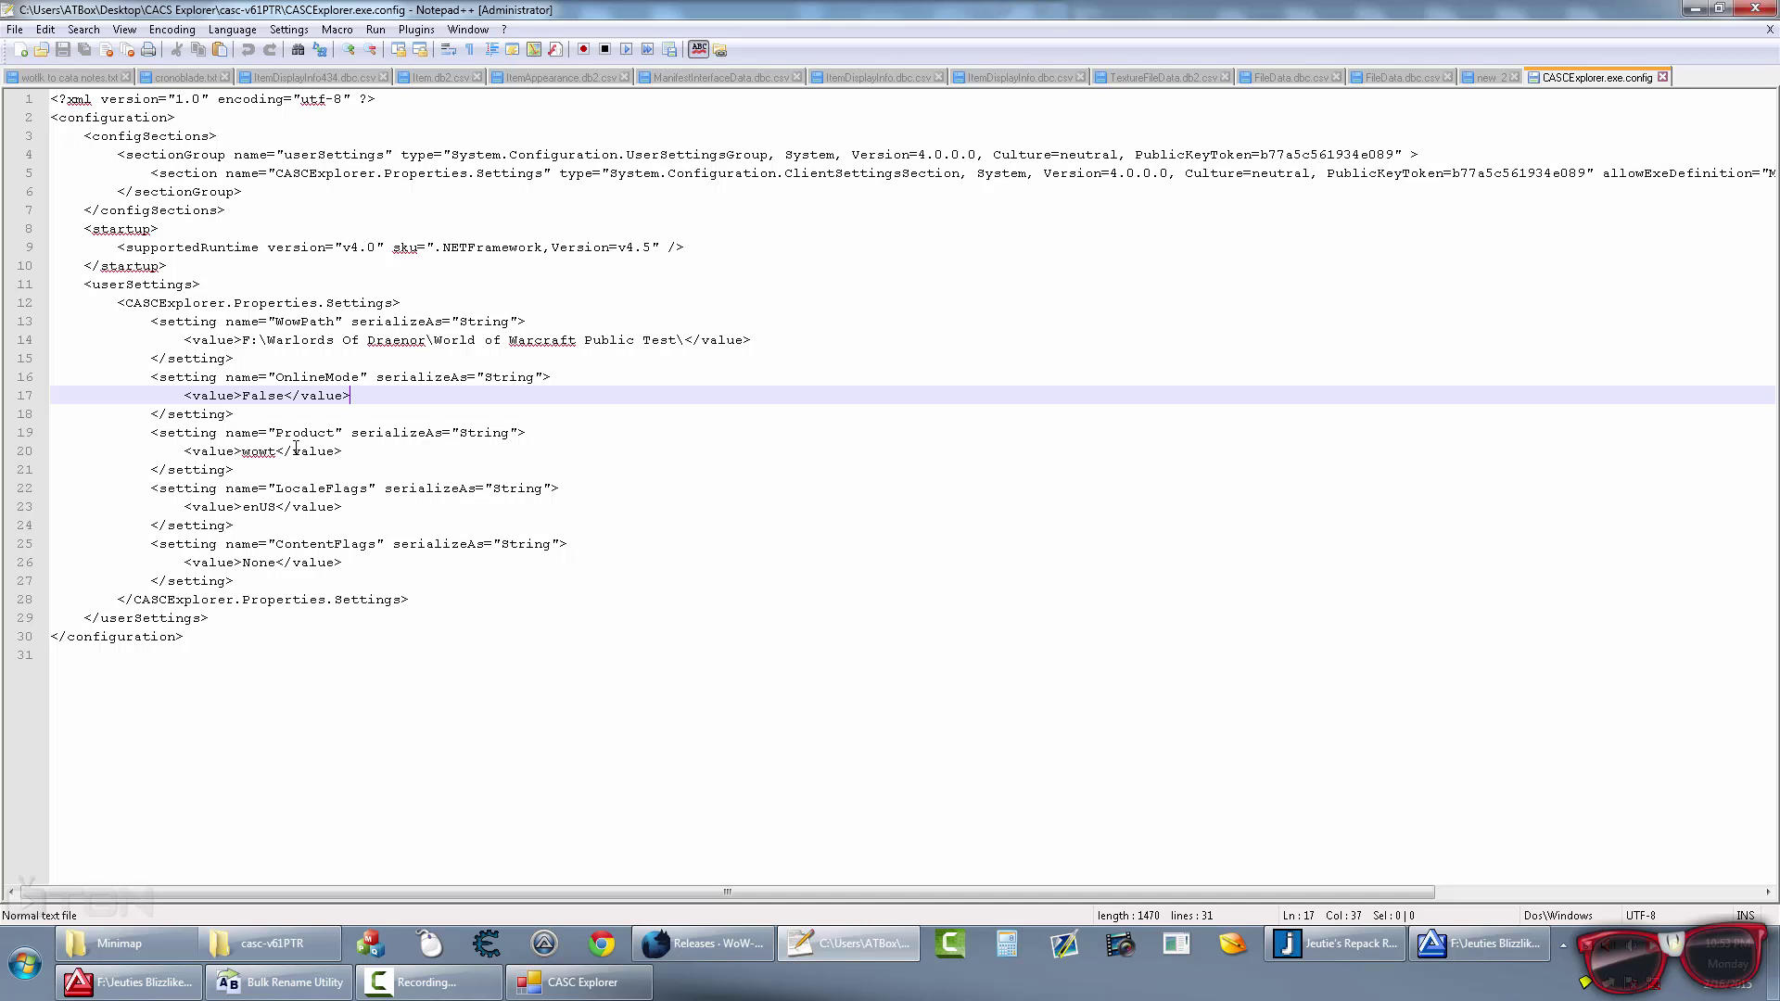
pyautogui.doubleClick(300, 377)
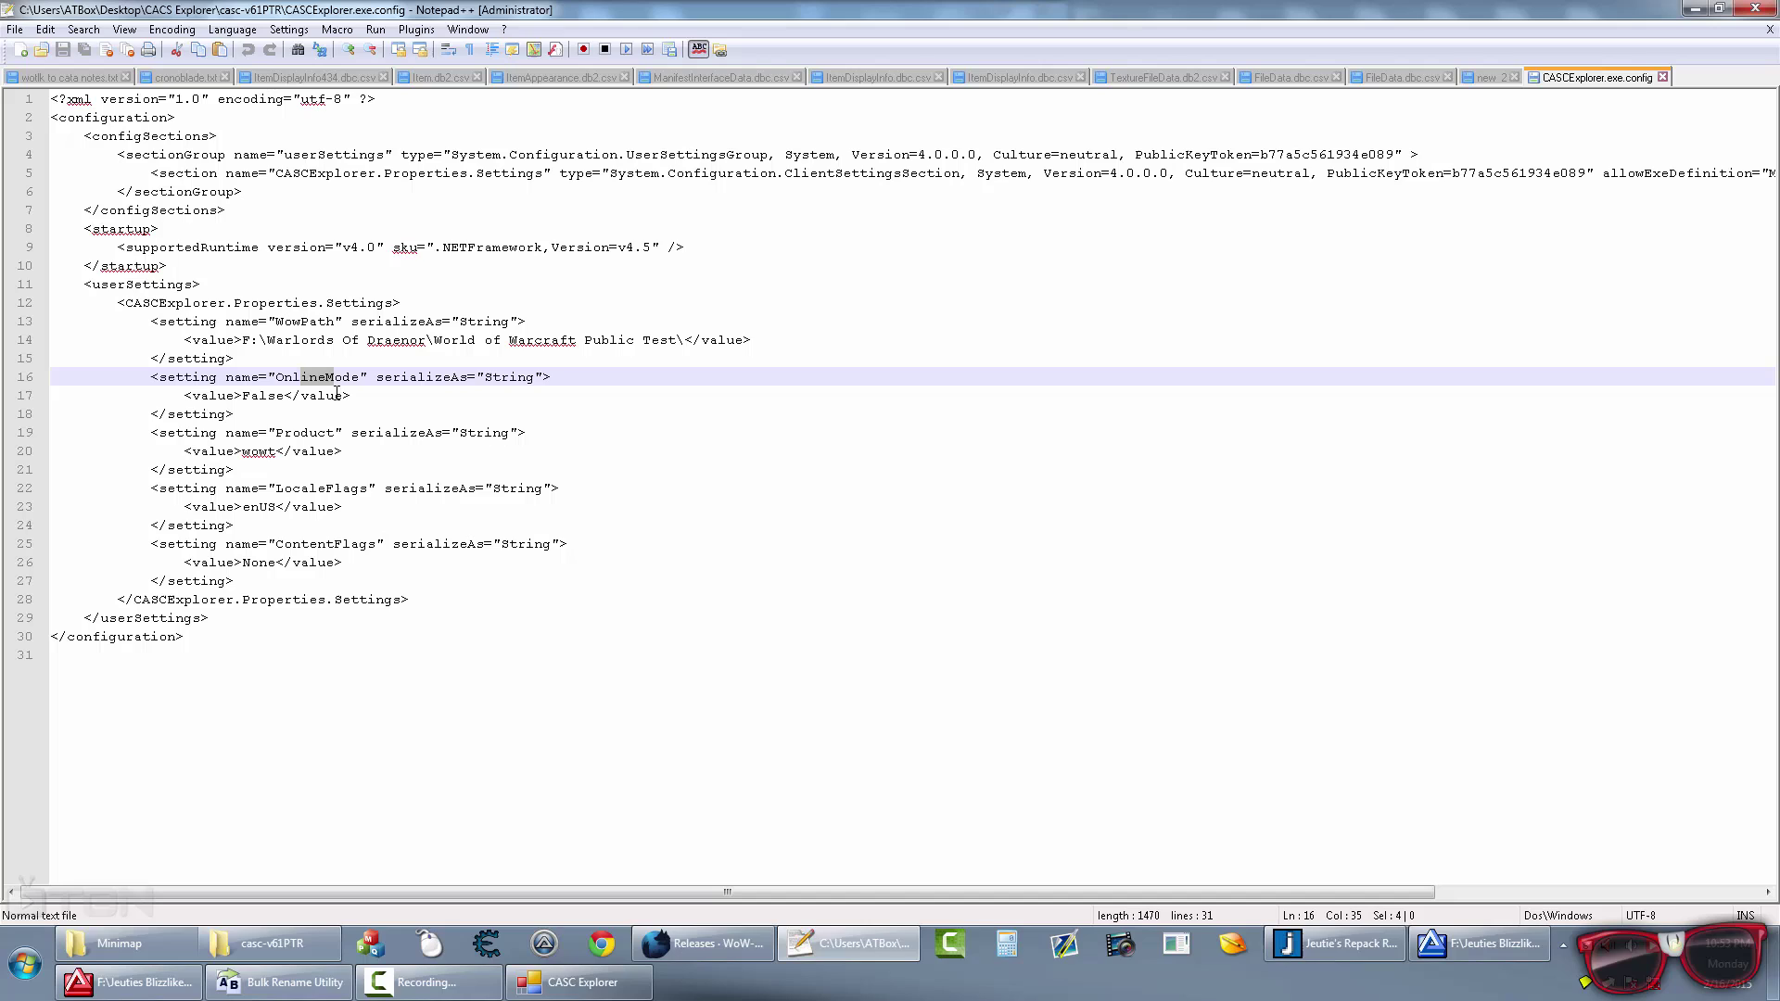
pyautogui.click(262, 398)
pyautogui.moveTo(260, 395); pyautogui.dragTo(284, 396)
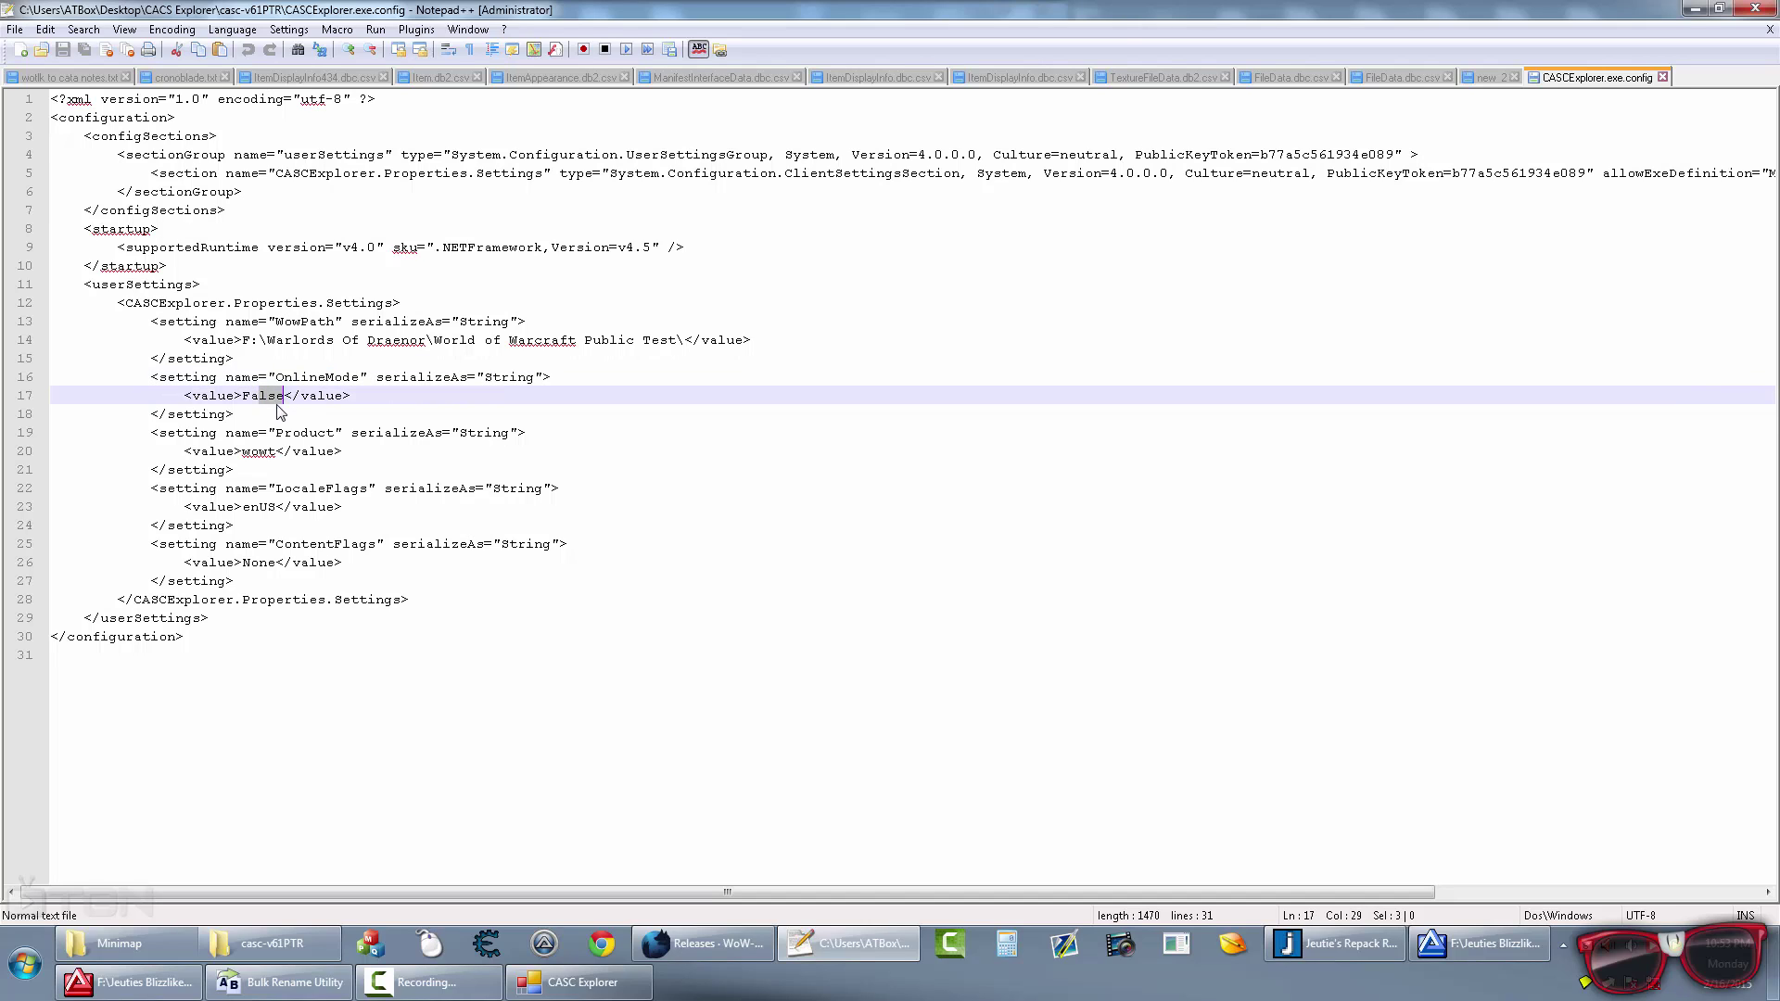
pyautogui.click(247, 399)
# Step: Examine the WowPath value in the config file, then close the file and minimize Notepad++
pyautogui.moveTo(243, 339); pyautogui.dragTo(677, 343)
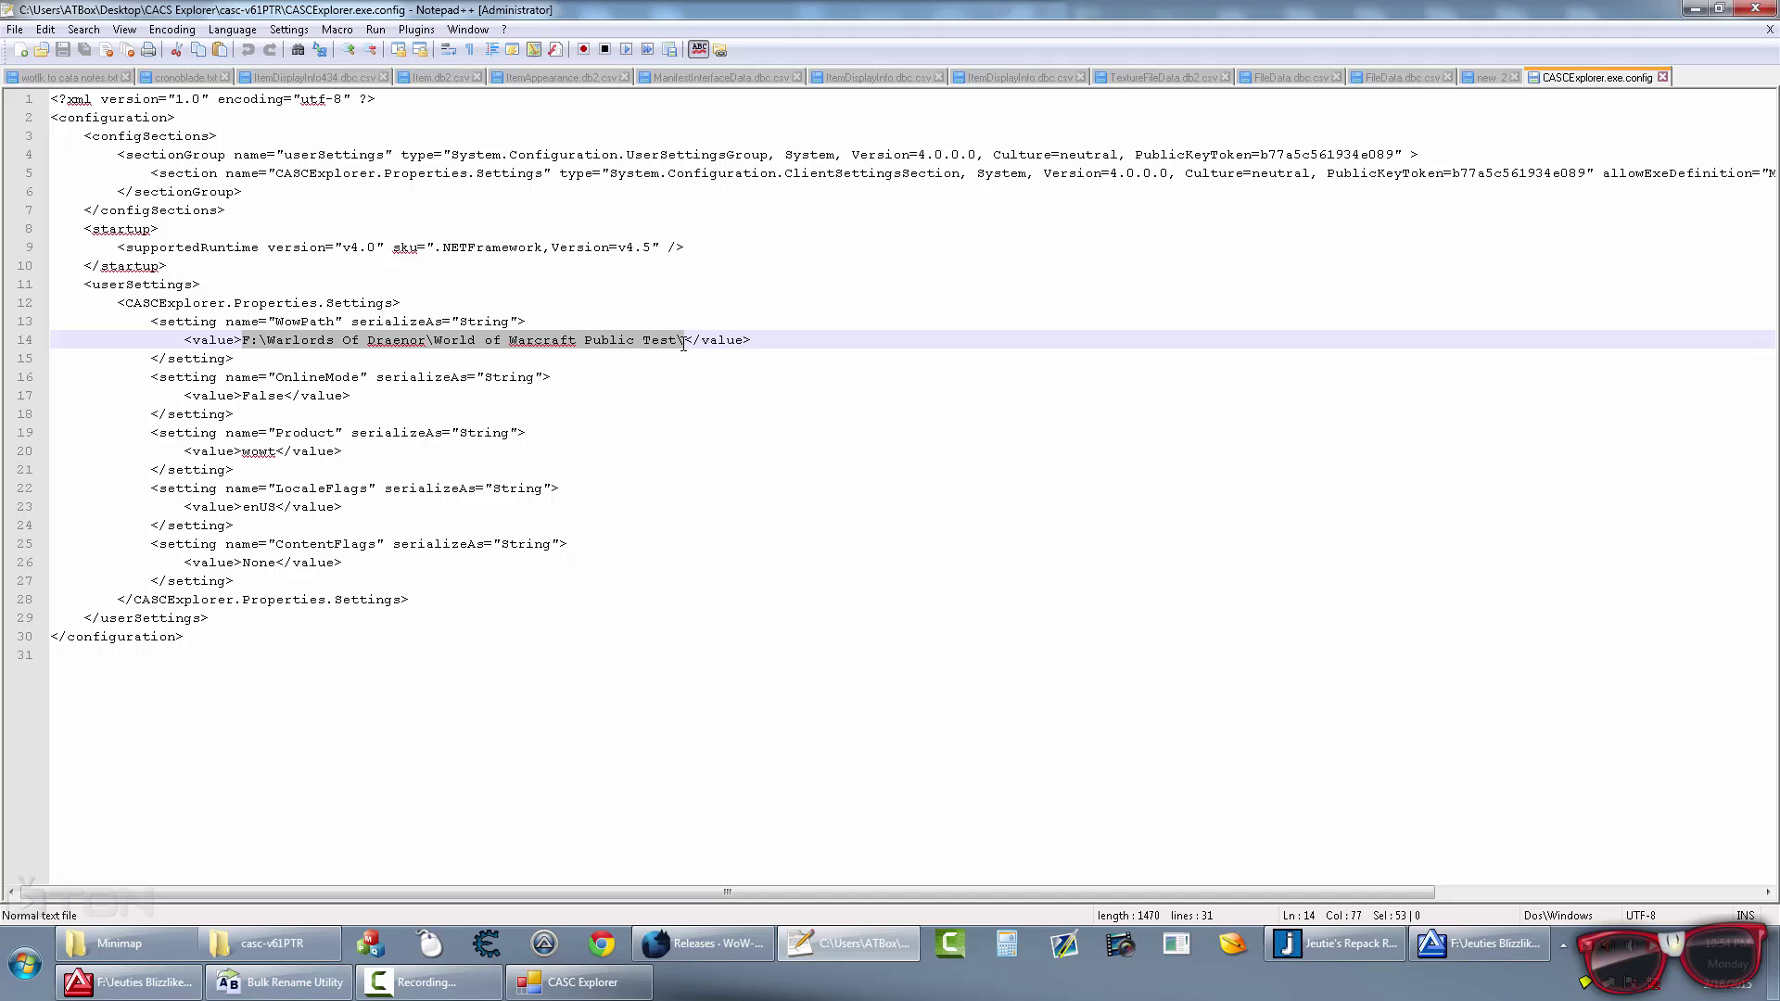
pyautogui.click(684, 346)
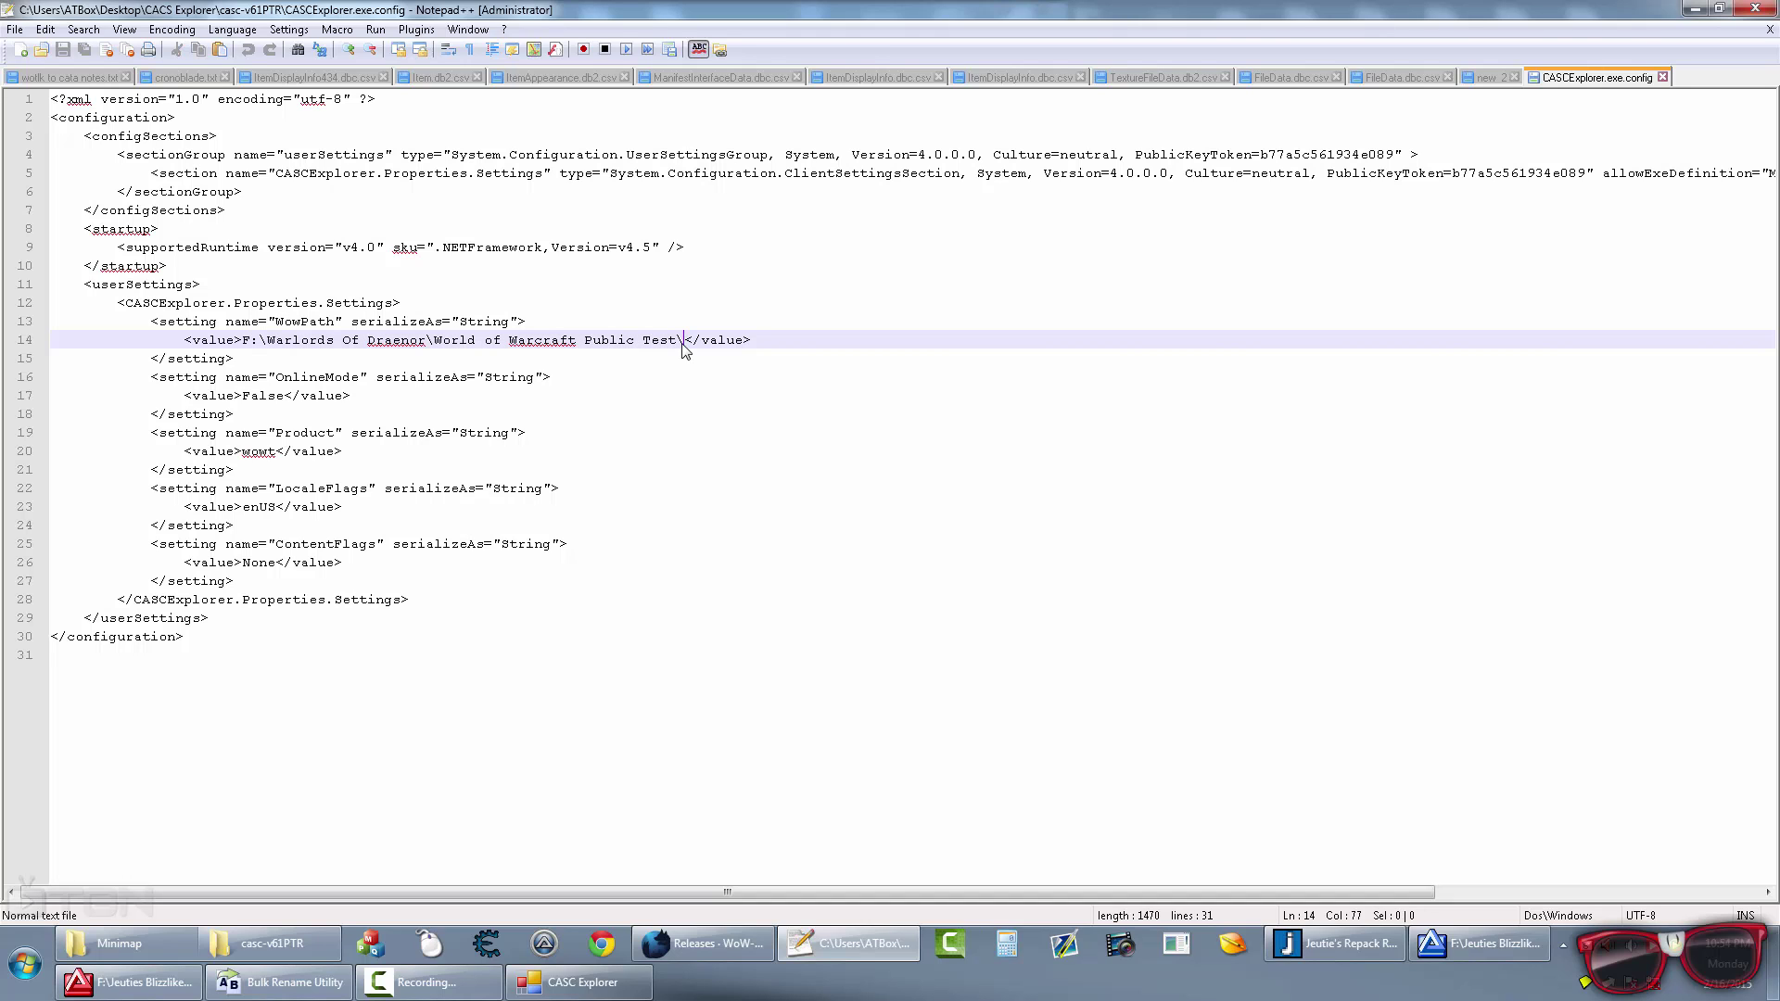
pyautogui.click(1662, 77)
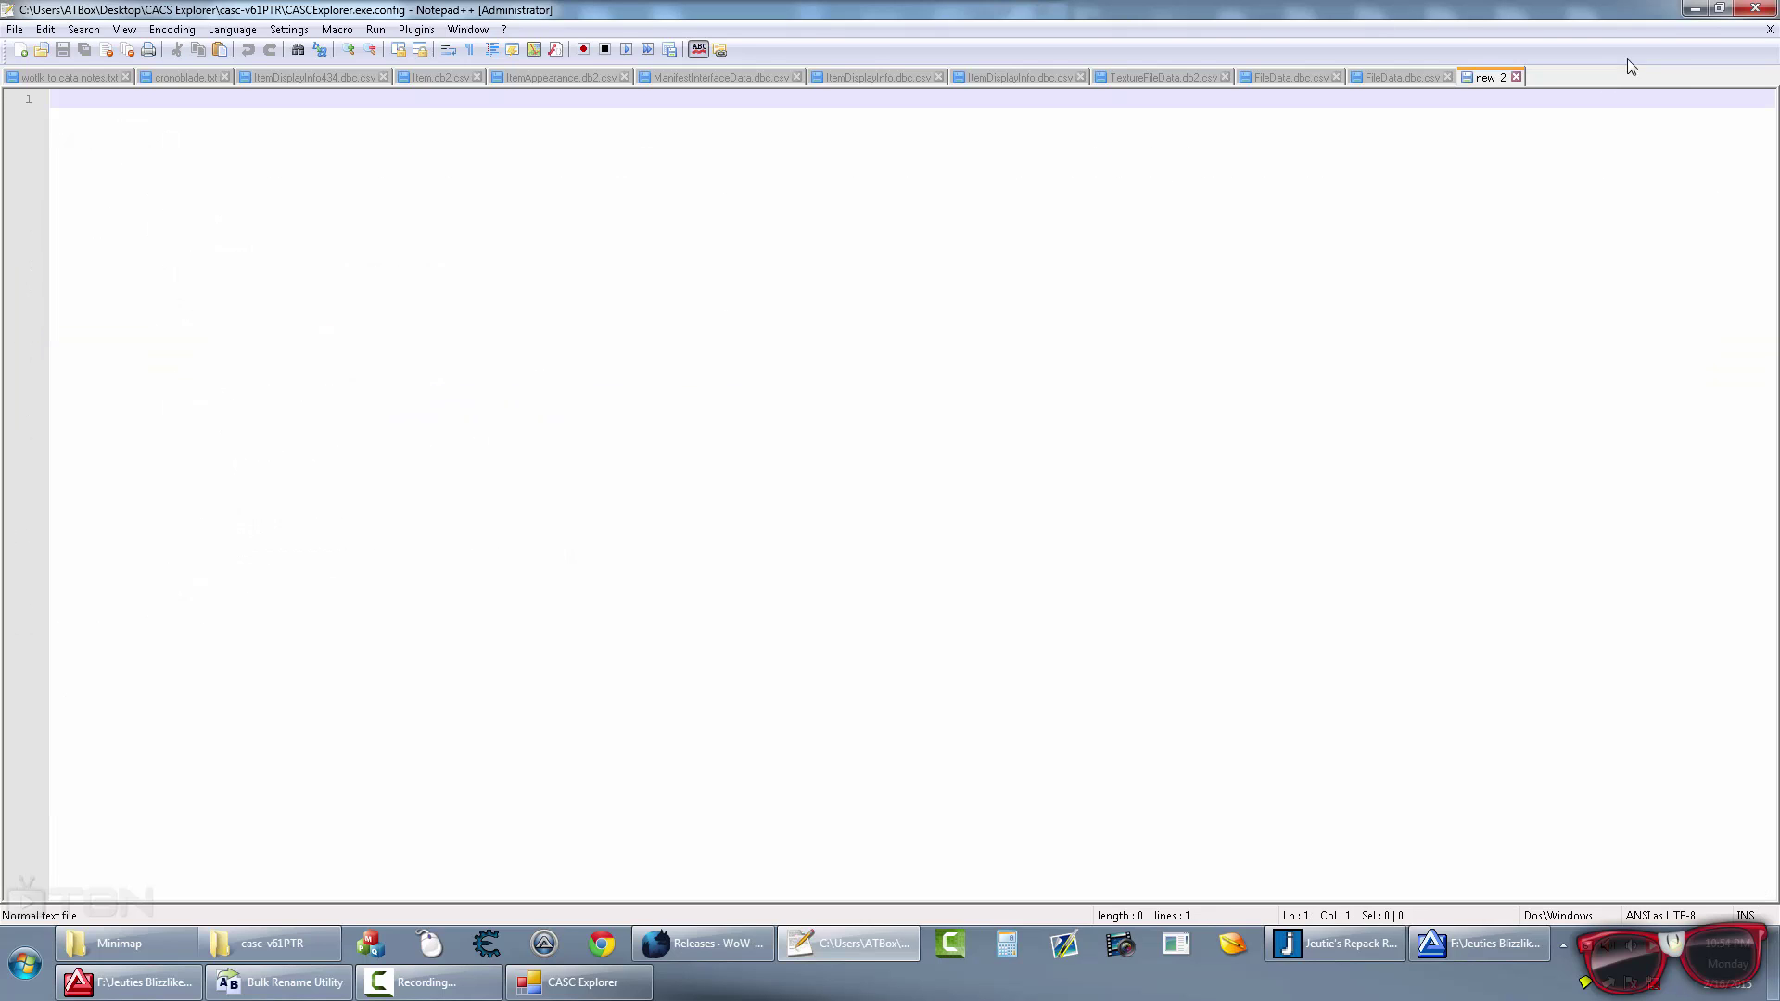
pyautogui.click(1695, 9)
# Step: In CASC Explorer, go to World\Minimaps and start extracting the Draenor folder
pyautogui.click(465, 554)
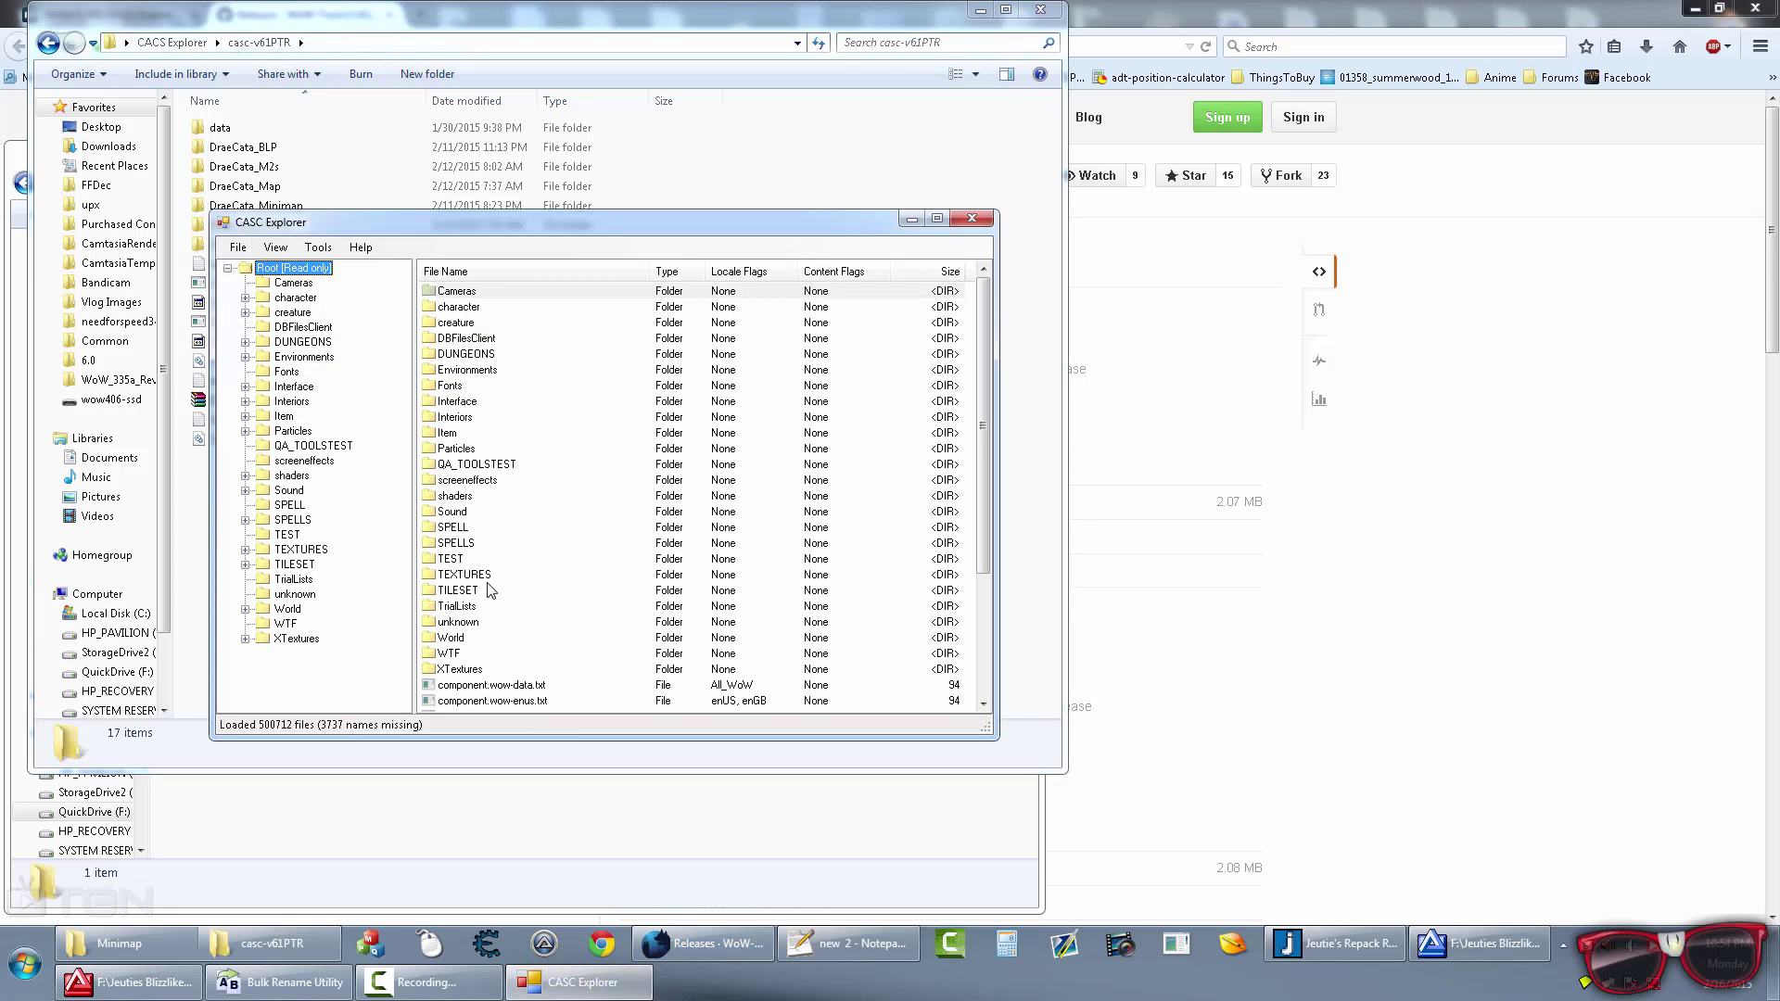
pyautogui.doubleClick(454, 638)
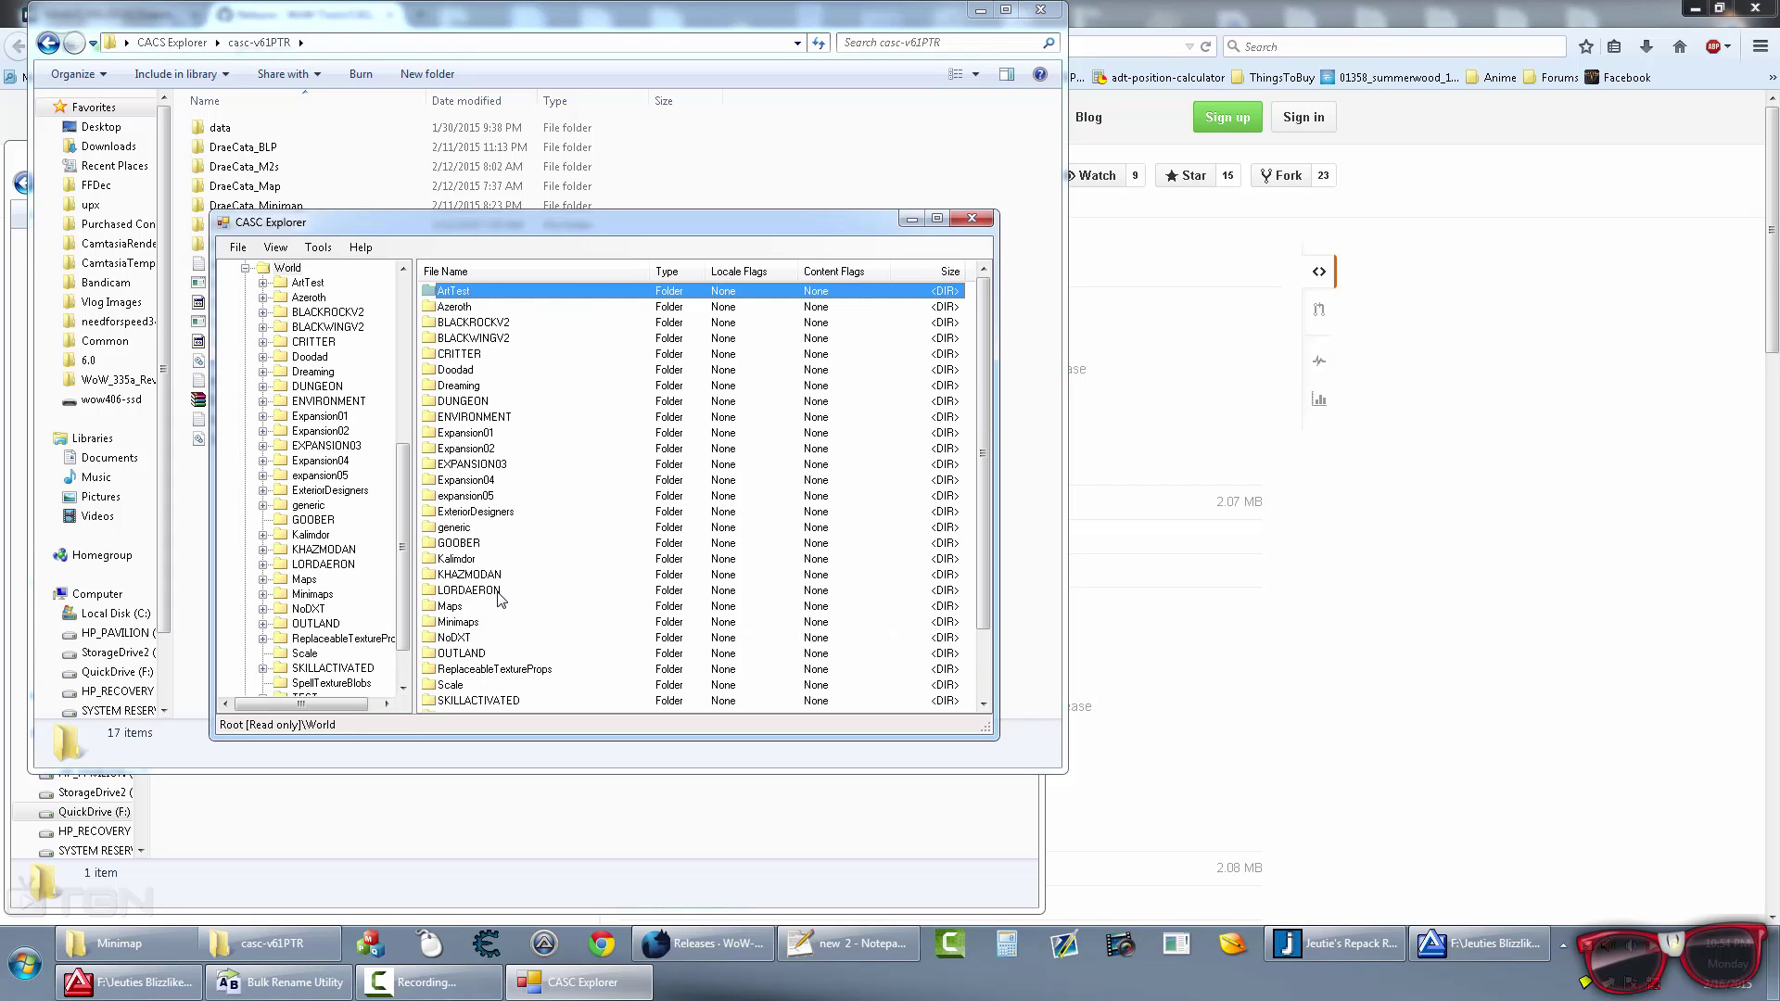
pyautogui.doubleClick(498, 622)
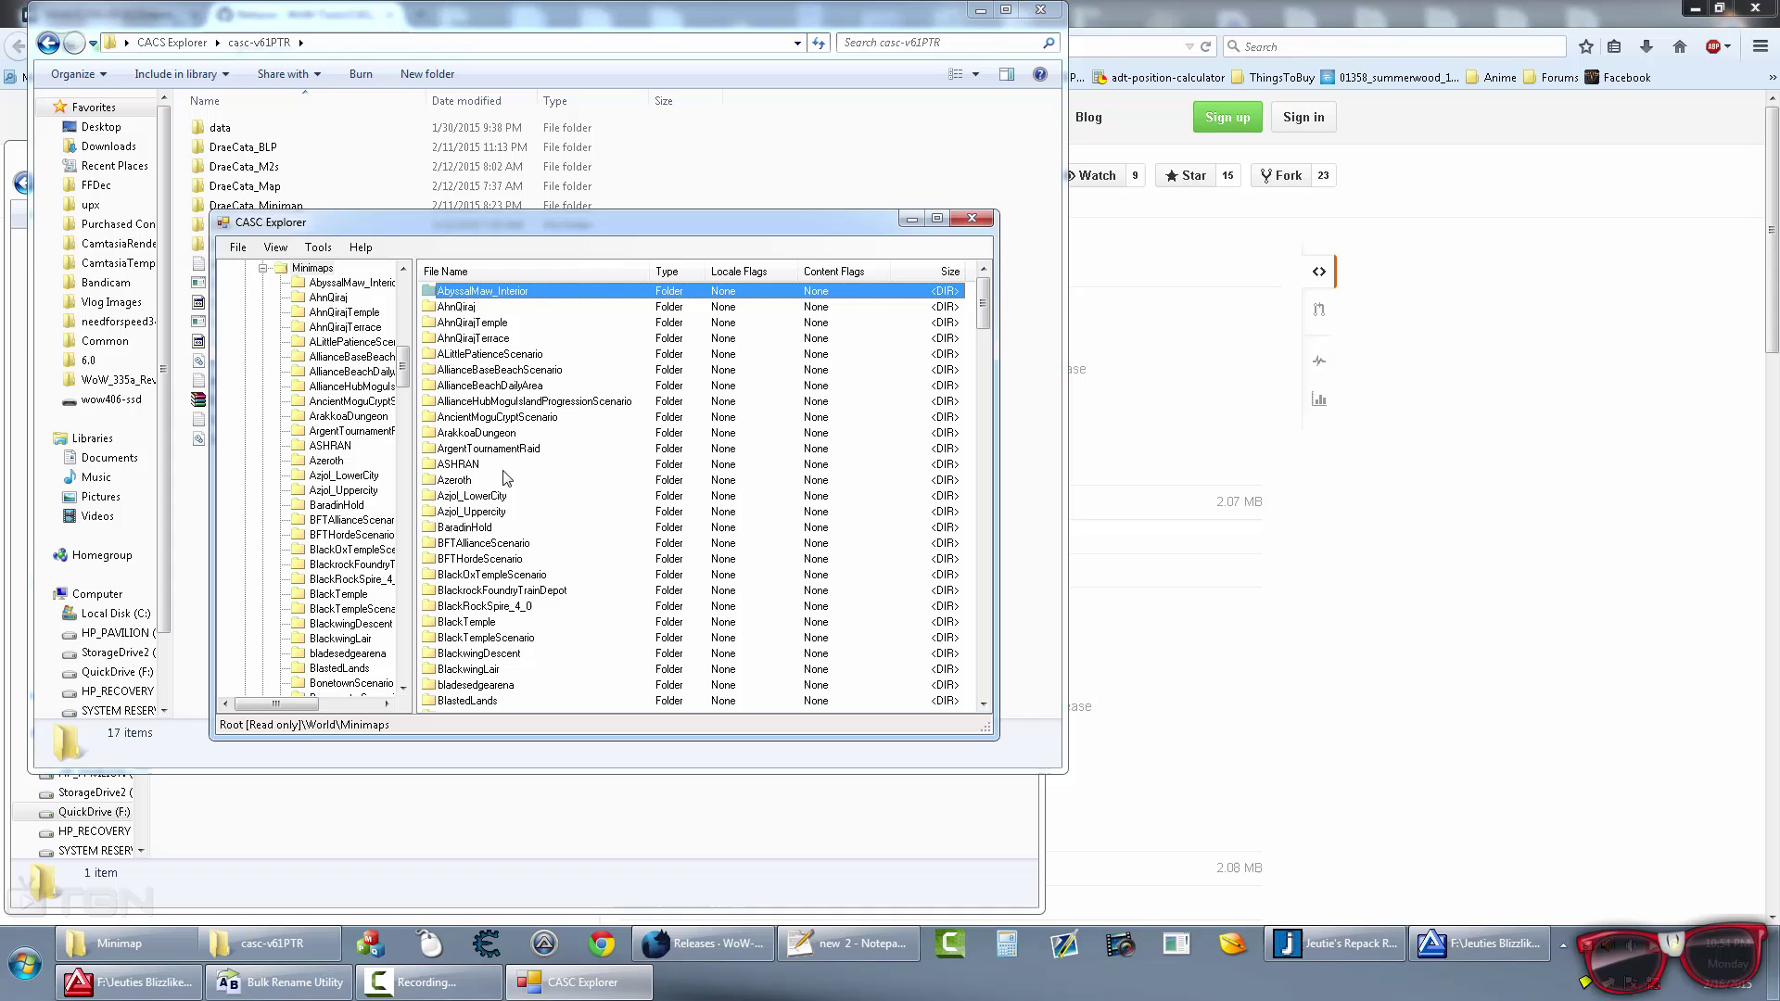
pyautogui.click(474, 591)
pyautogui.scroll(-8, 474, 593)
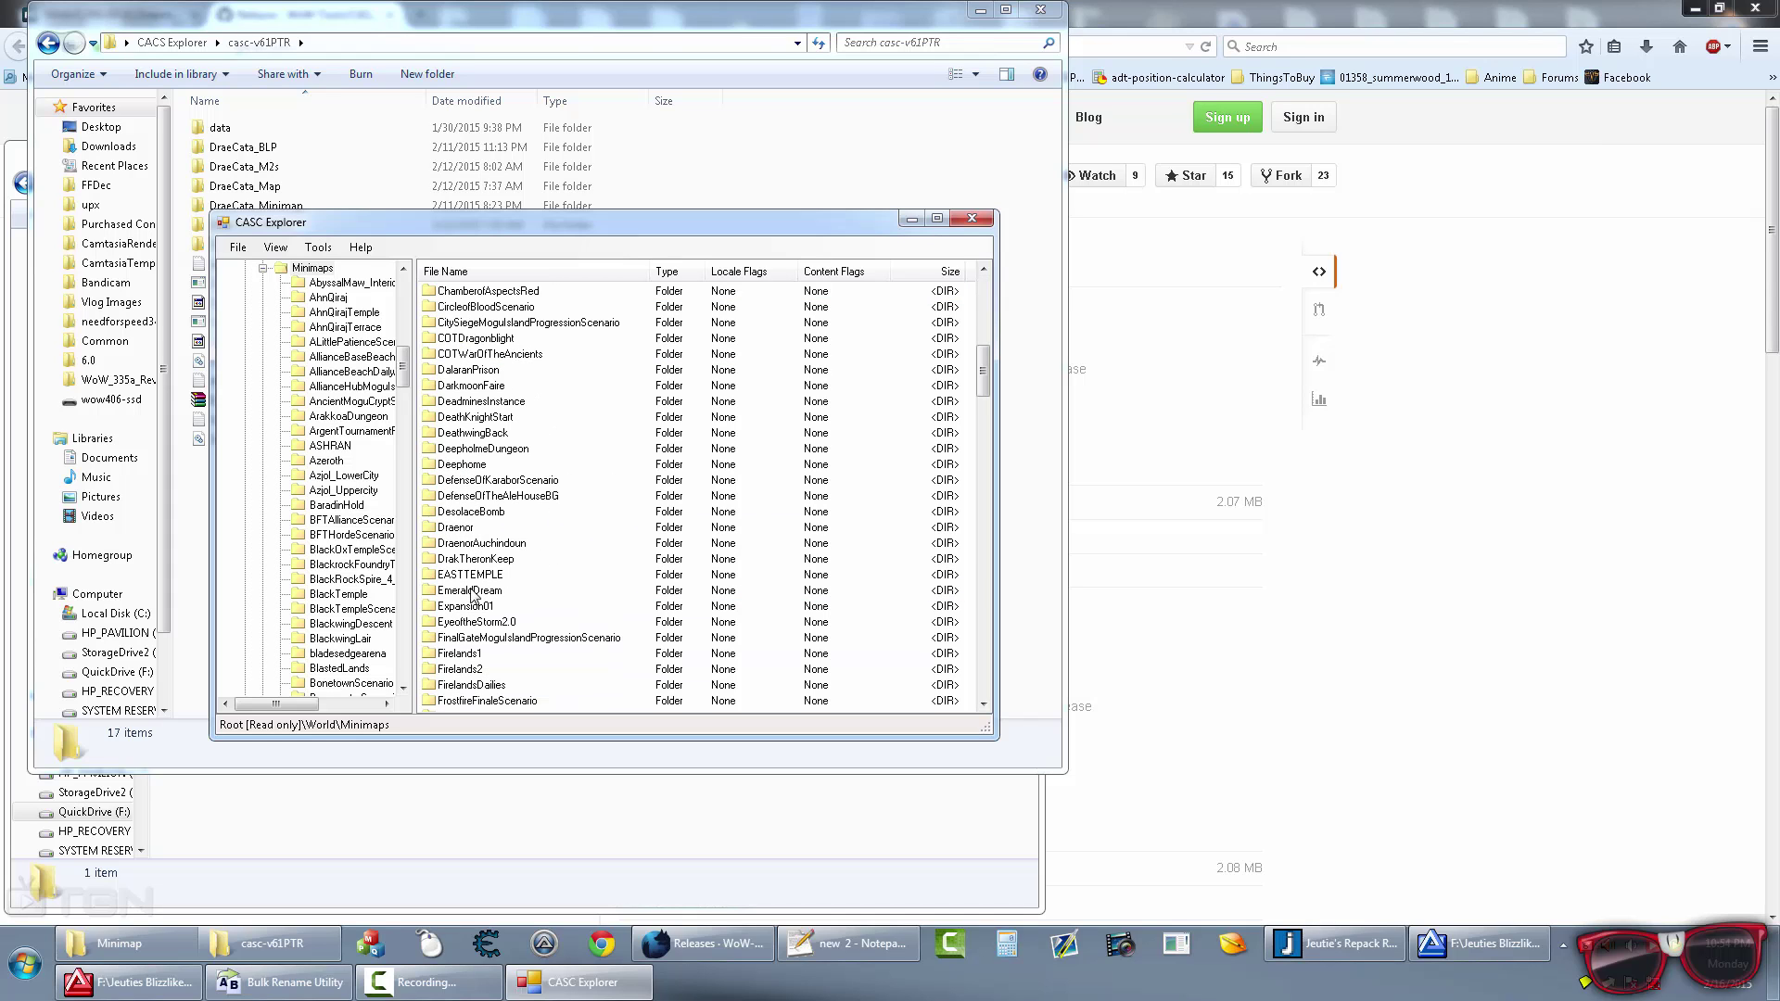
pyautogui.click(468, 529)
pyautogui.rightClick(460, 530)
pyautogui.click(501, 544)
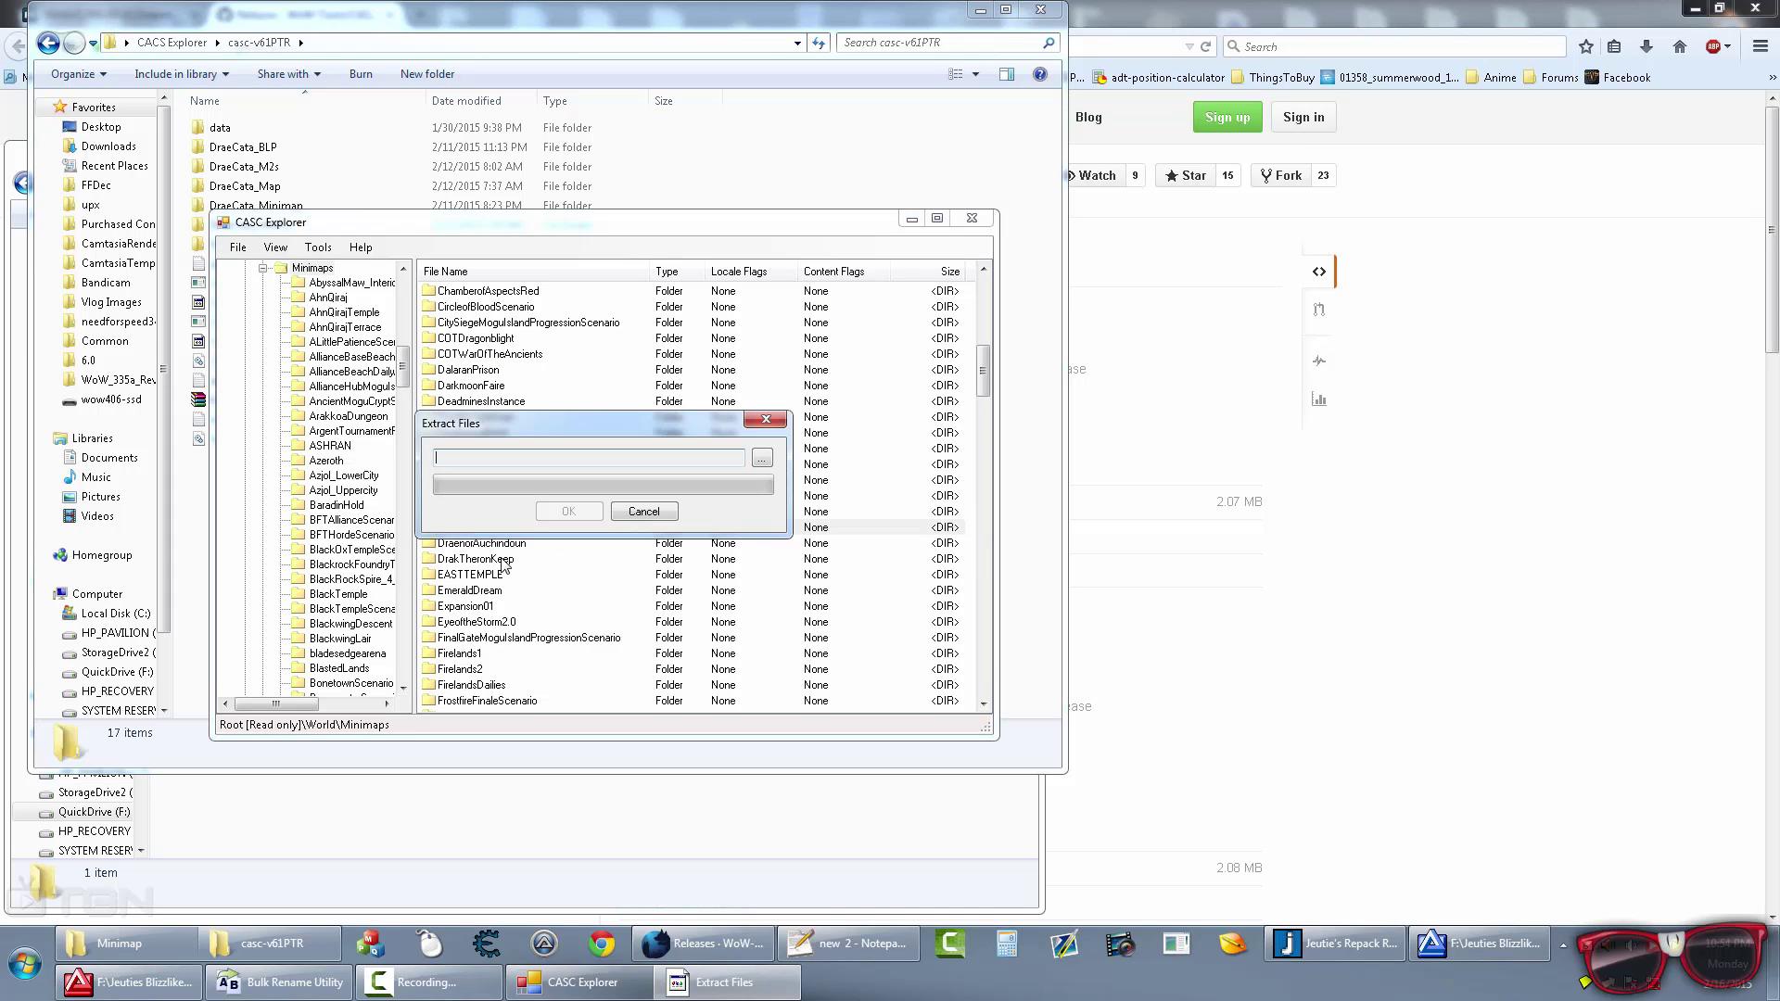
# Step: Create a new desktop folder named 123456 and open it
pyautogui.click(1773, 965)
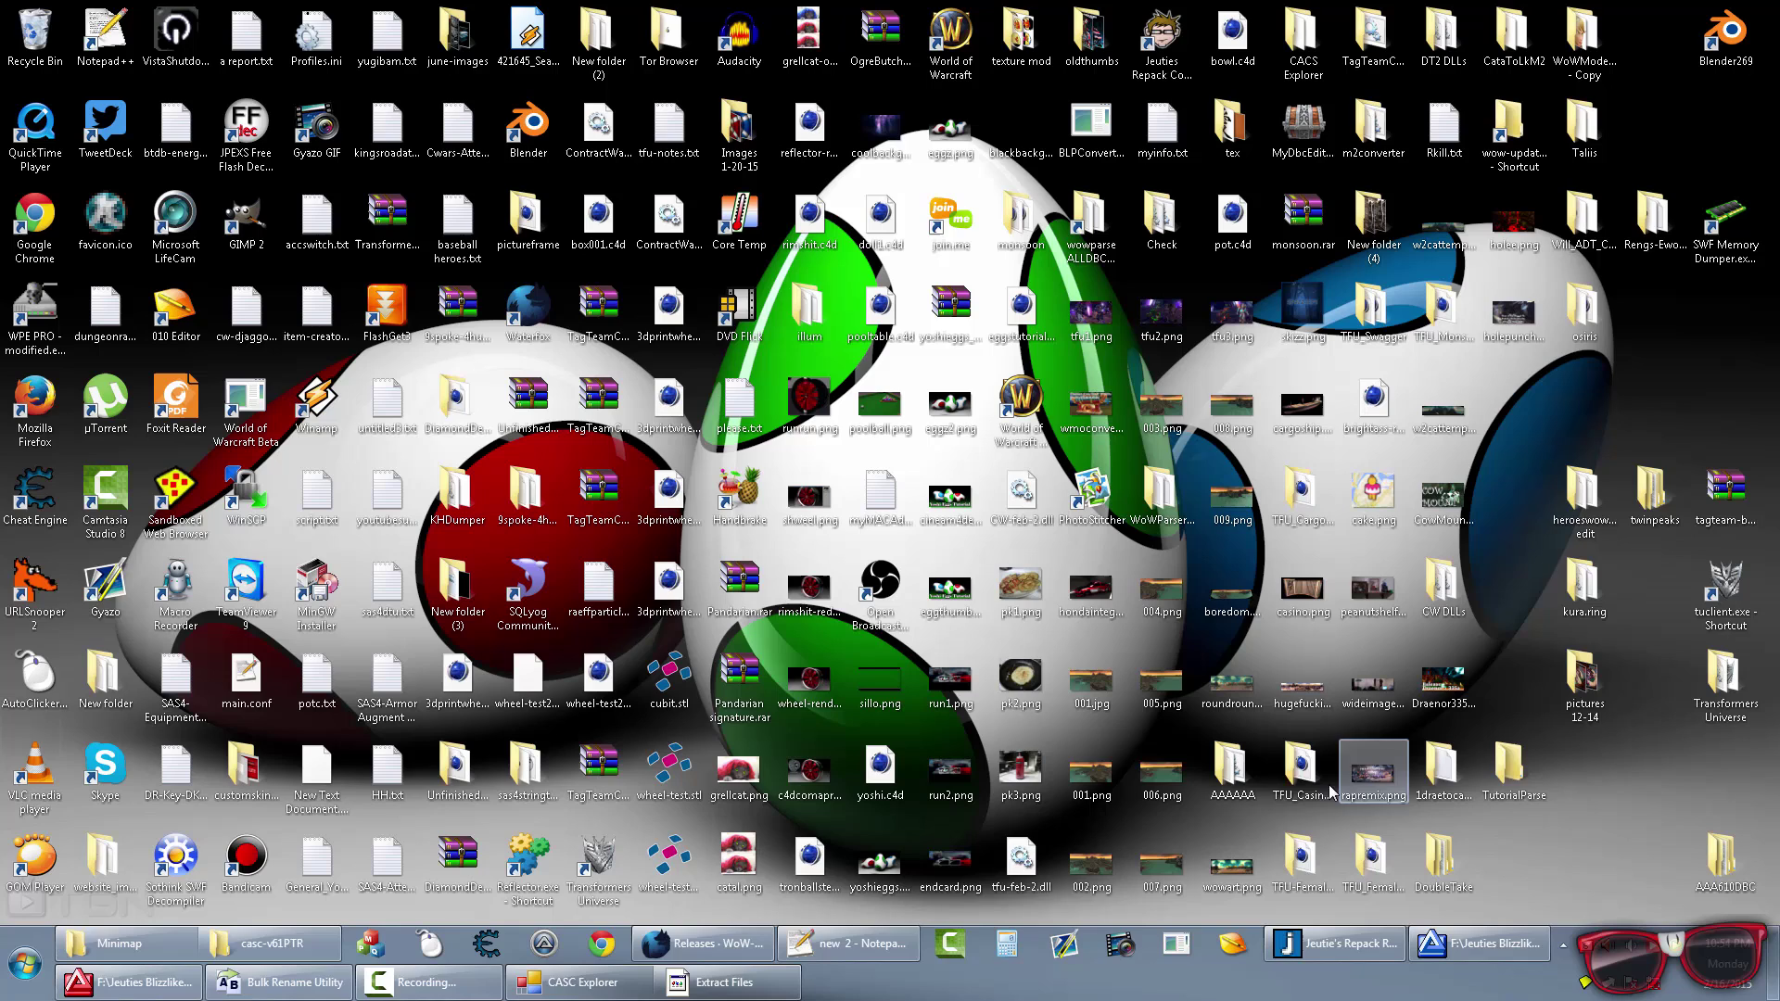
pyautogui.rightClick(1524, 840)
pyautogui.moveTo(1576, 763)
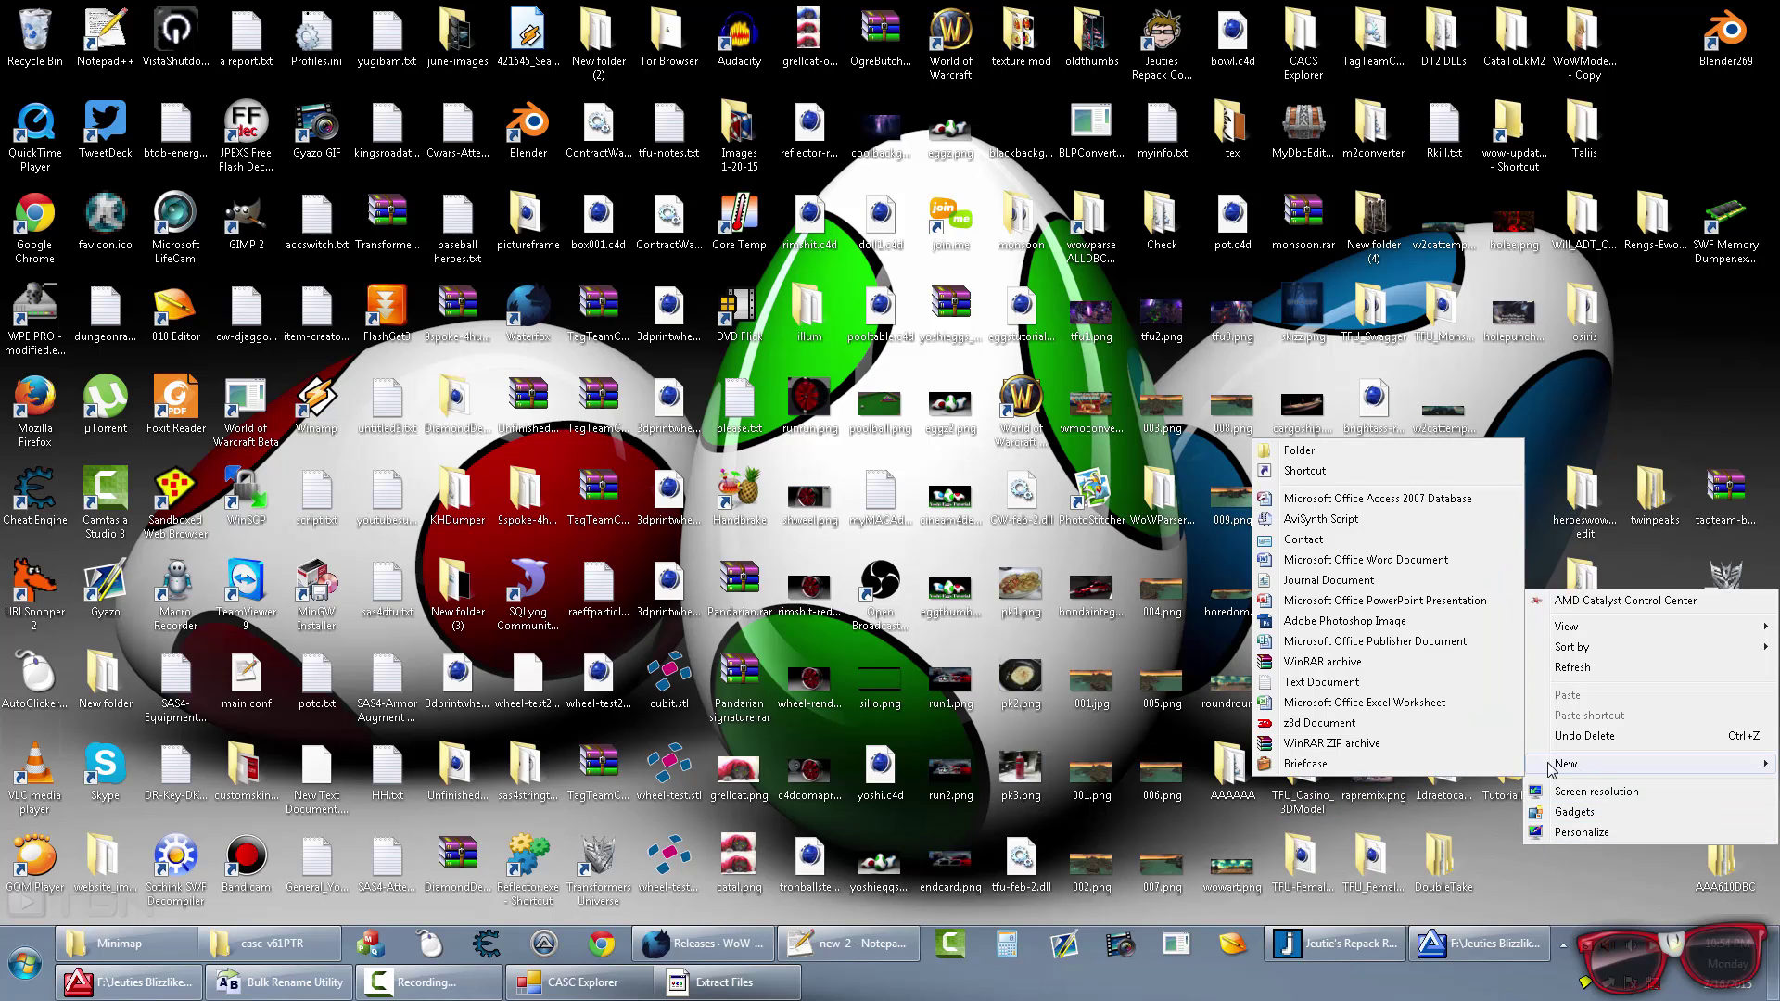
pyautogui.click(1353, 449)
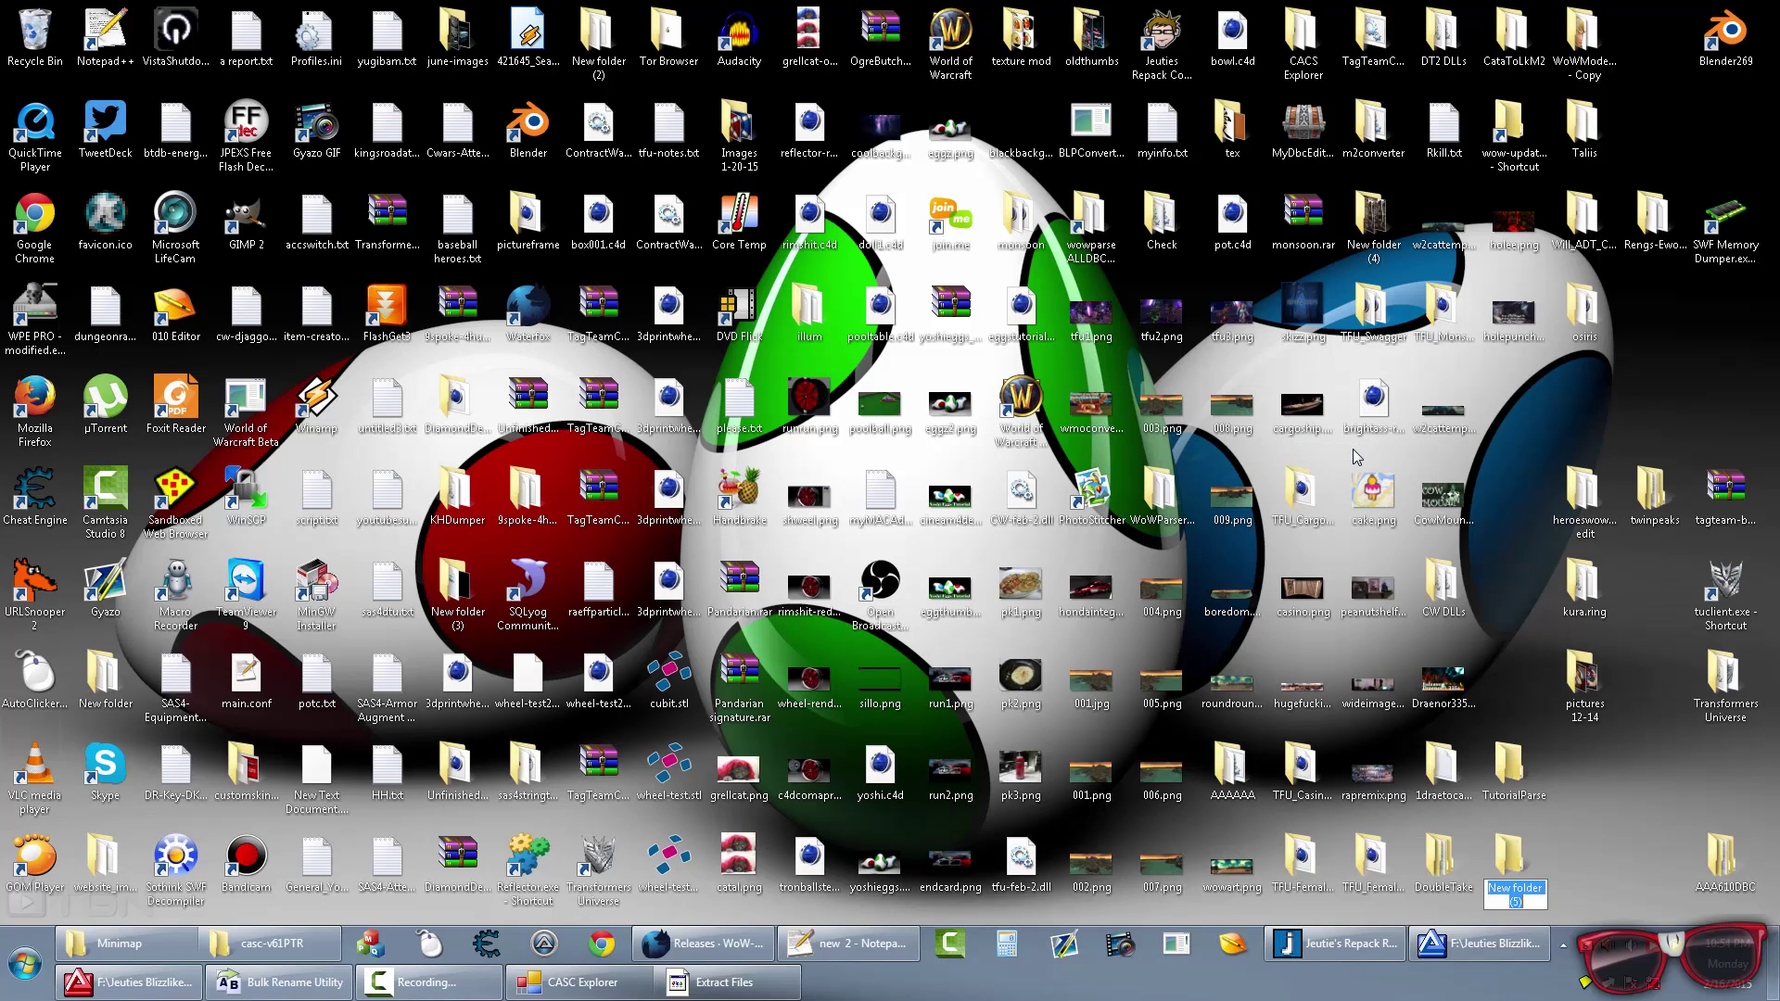
pyautogui.write('123456')
pyautogui.press('Return')
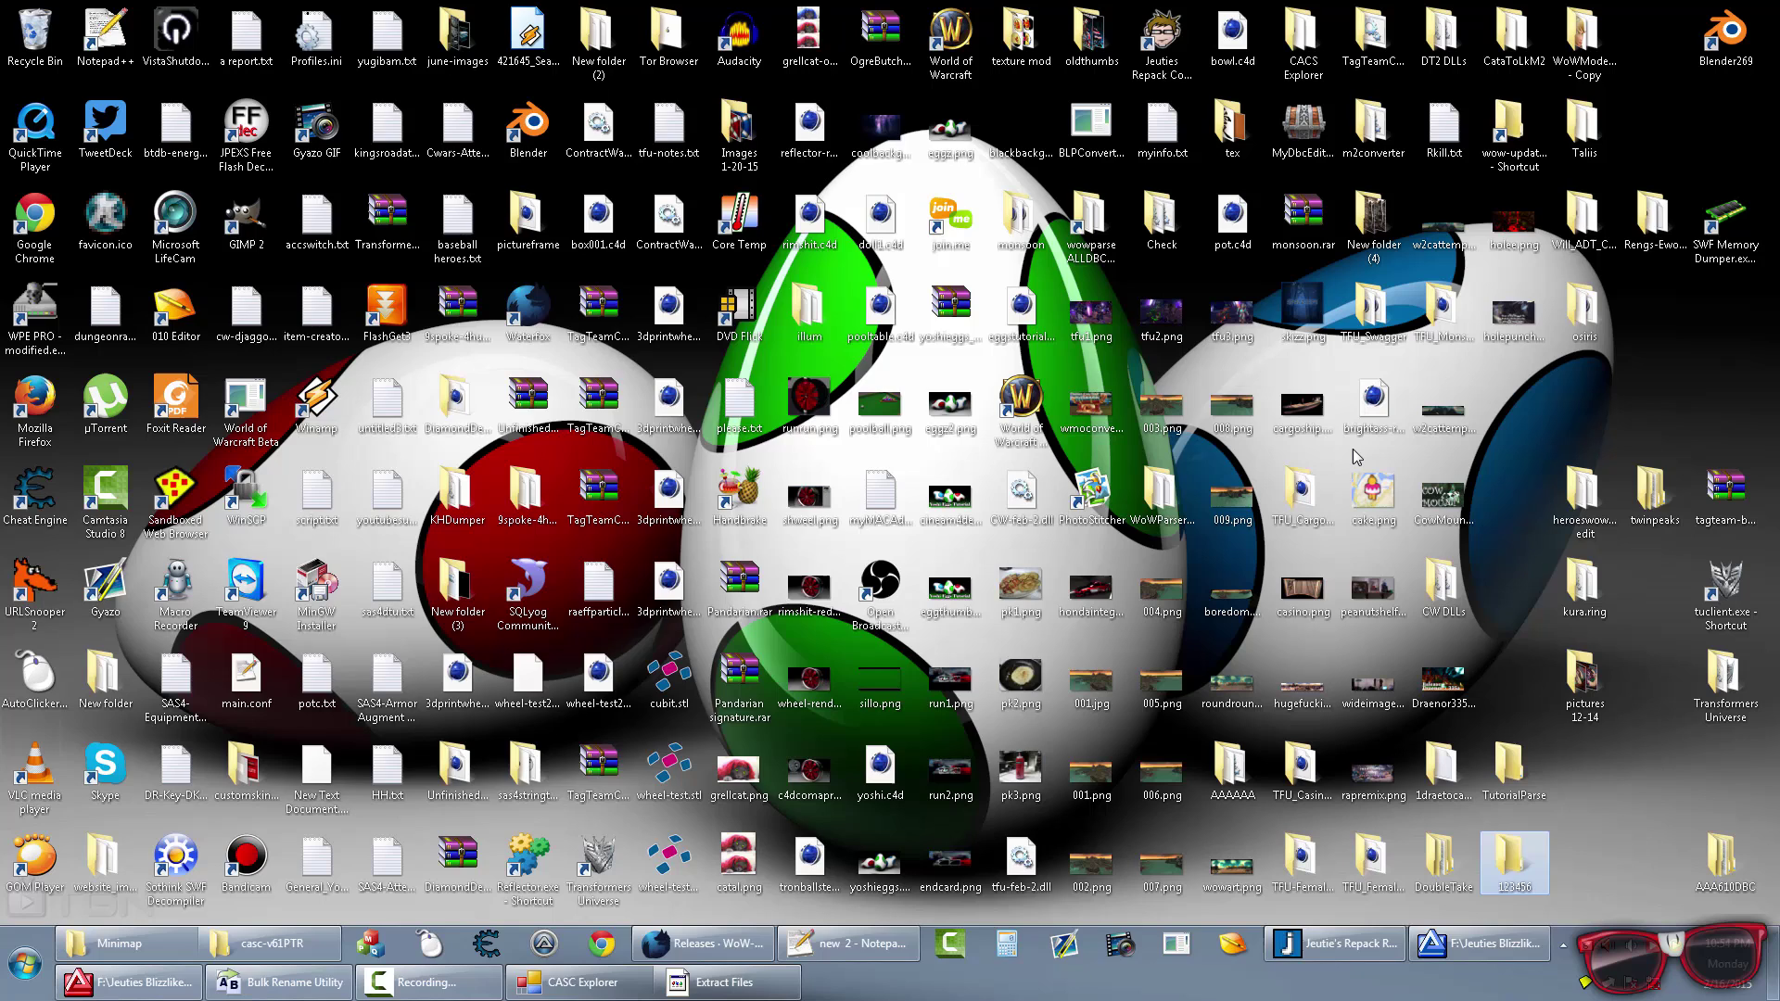
pyautogui.press('Return')
# Step: Extract the Draenor minimaps into the 123456 desktop folder and close CASC Explorer
pyautogui.click(898, 990)
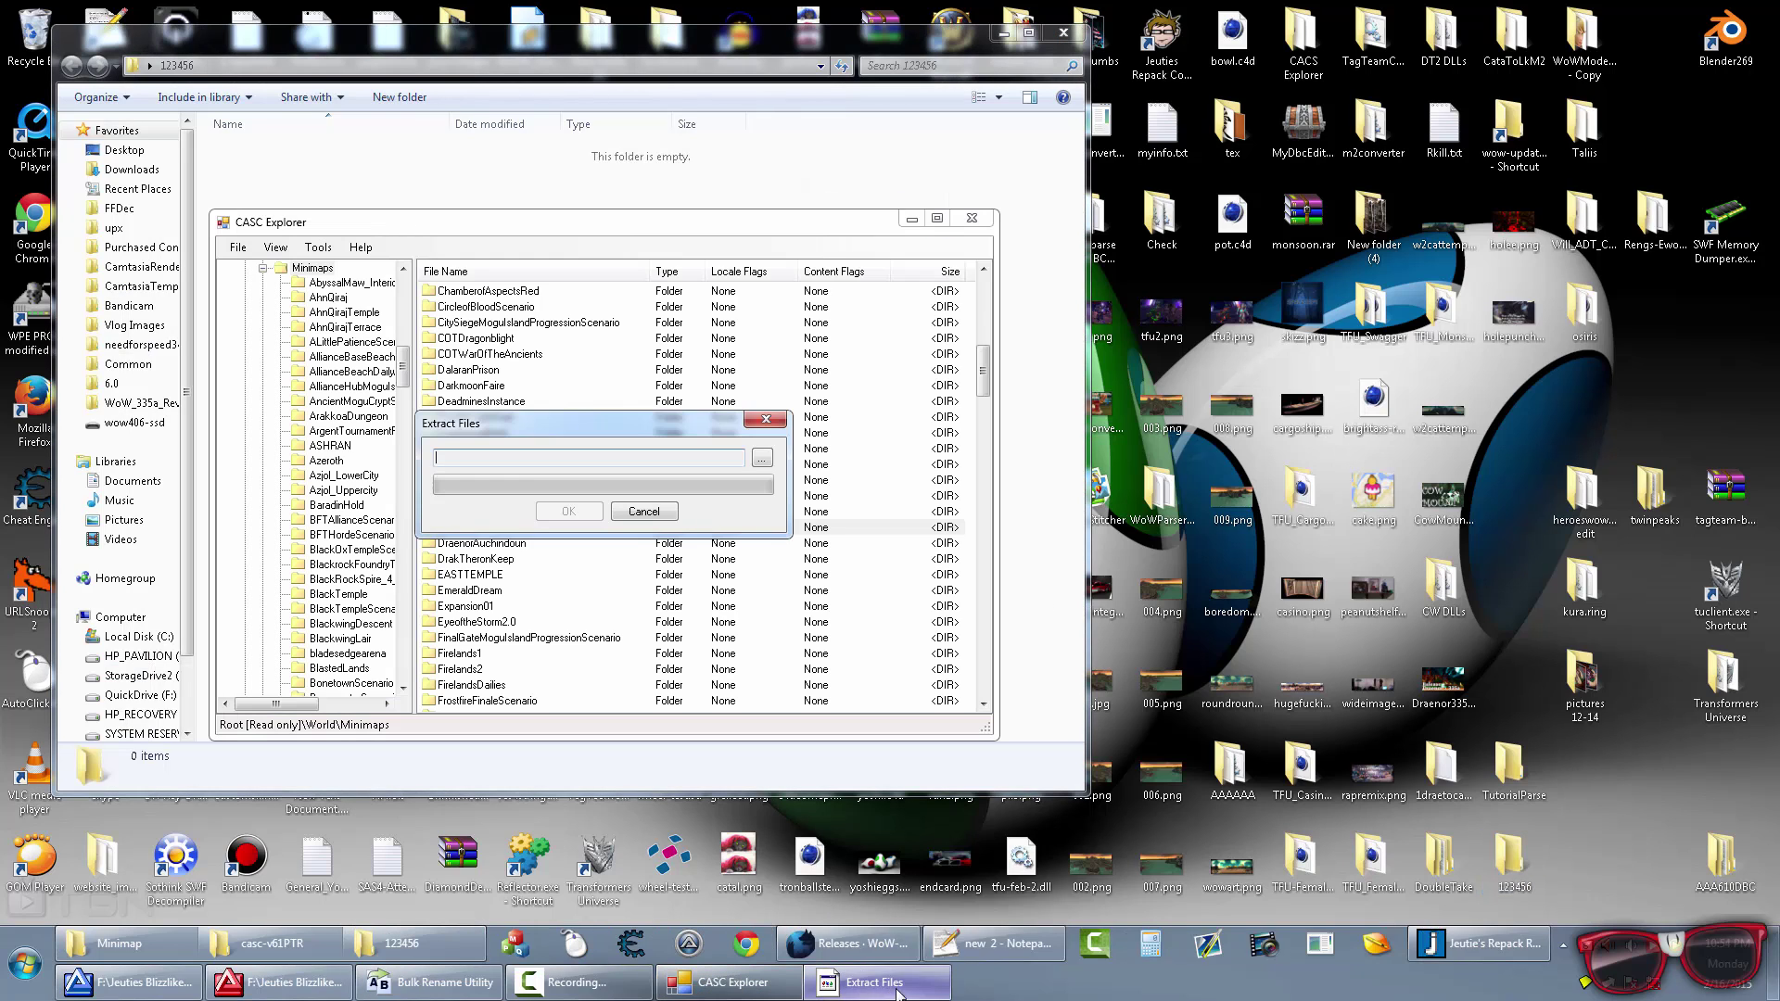
pyautogui.click(761, 458)
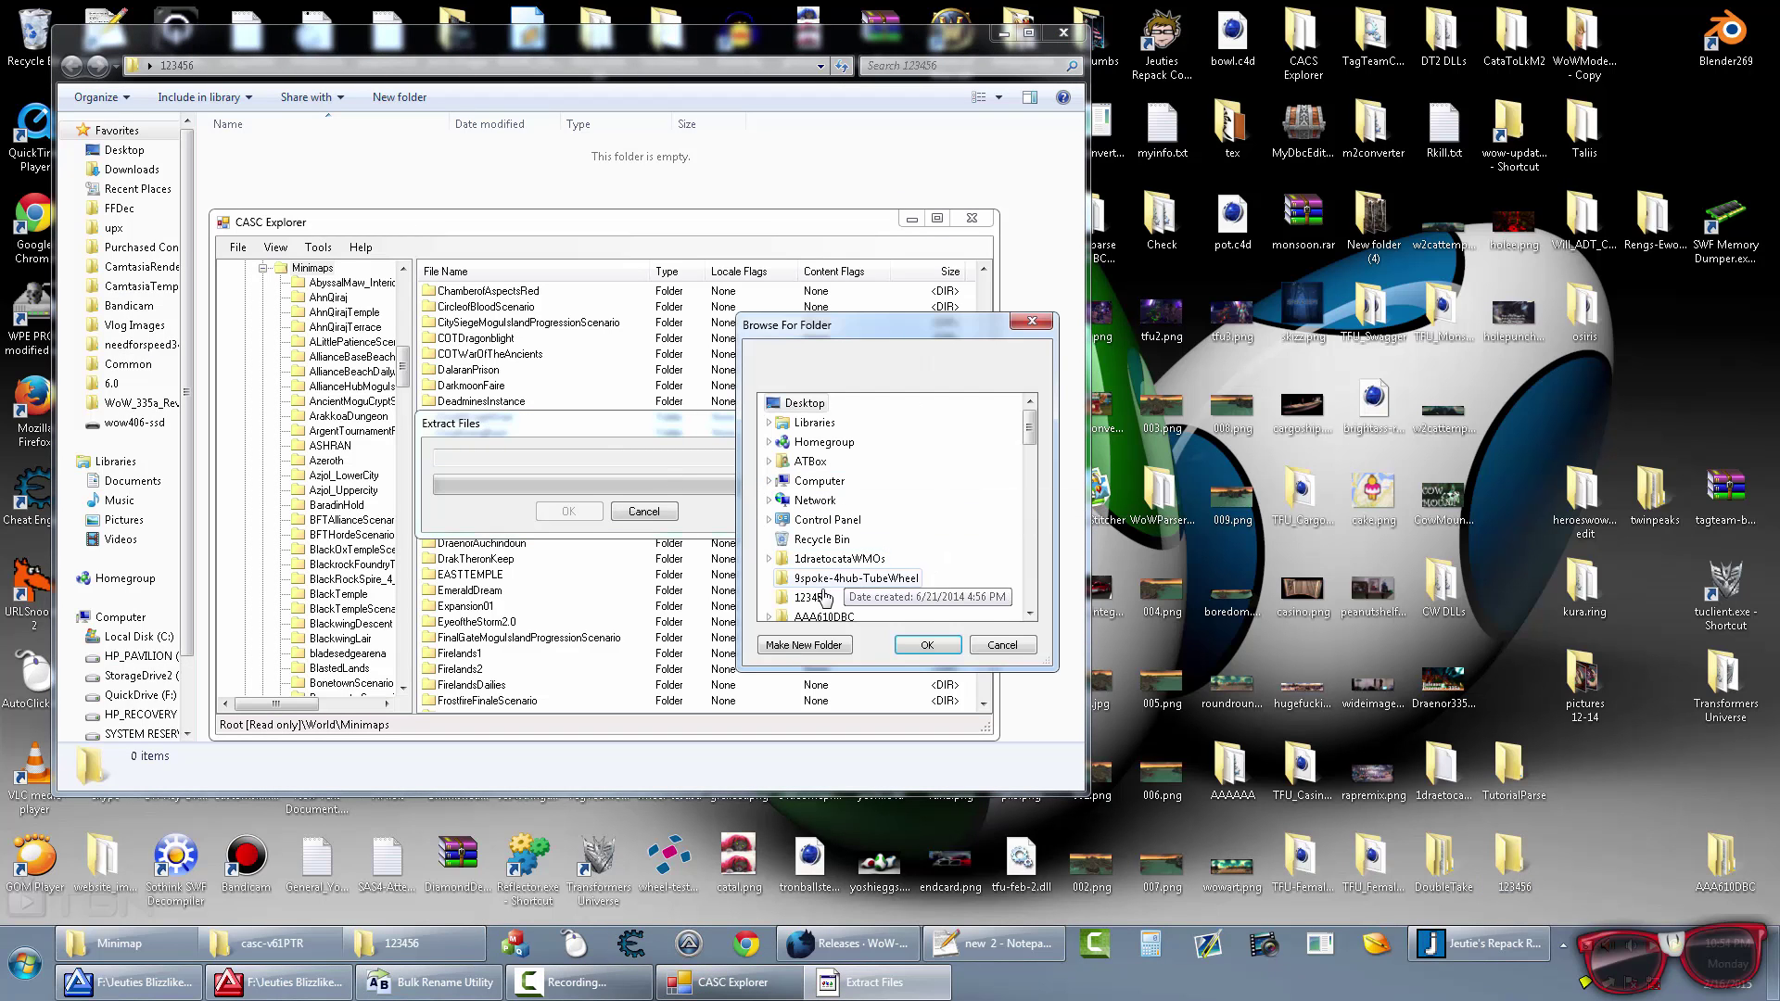
pyautogui.click(825, 598)
pyautogui.click(927, 645)
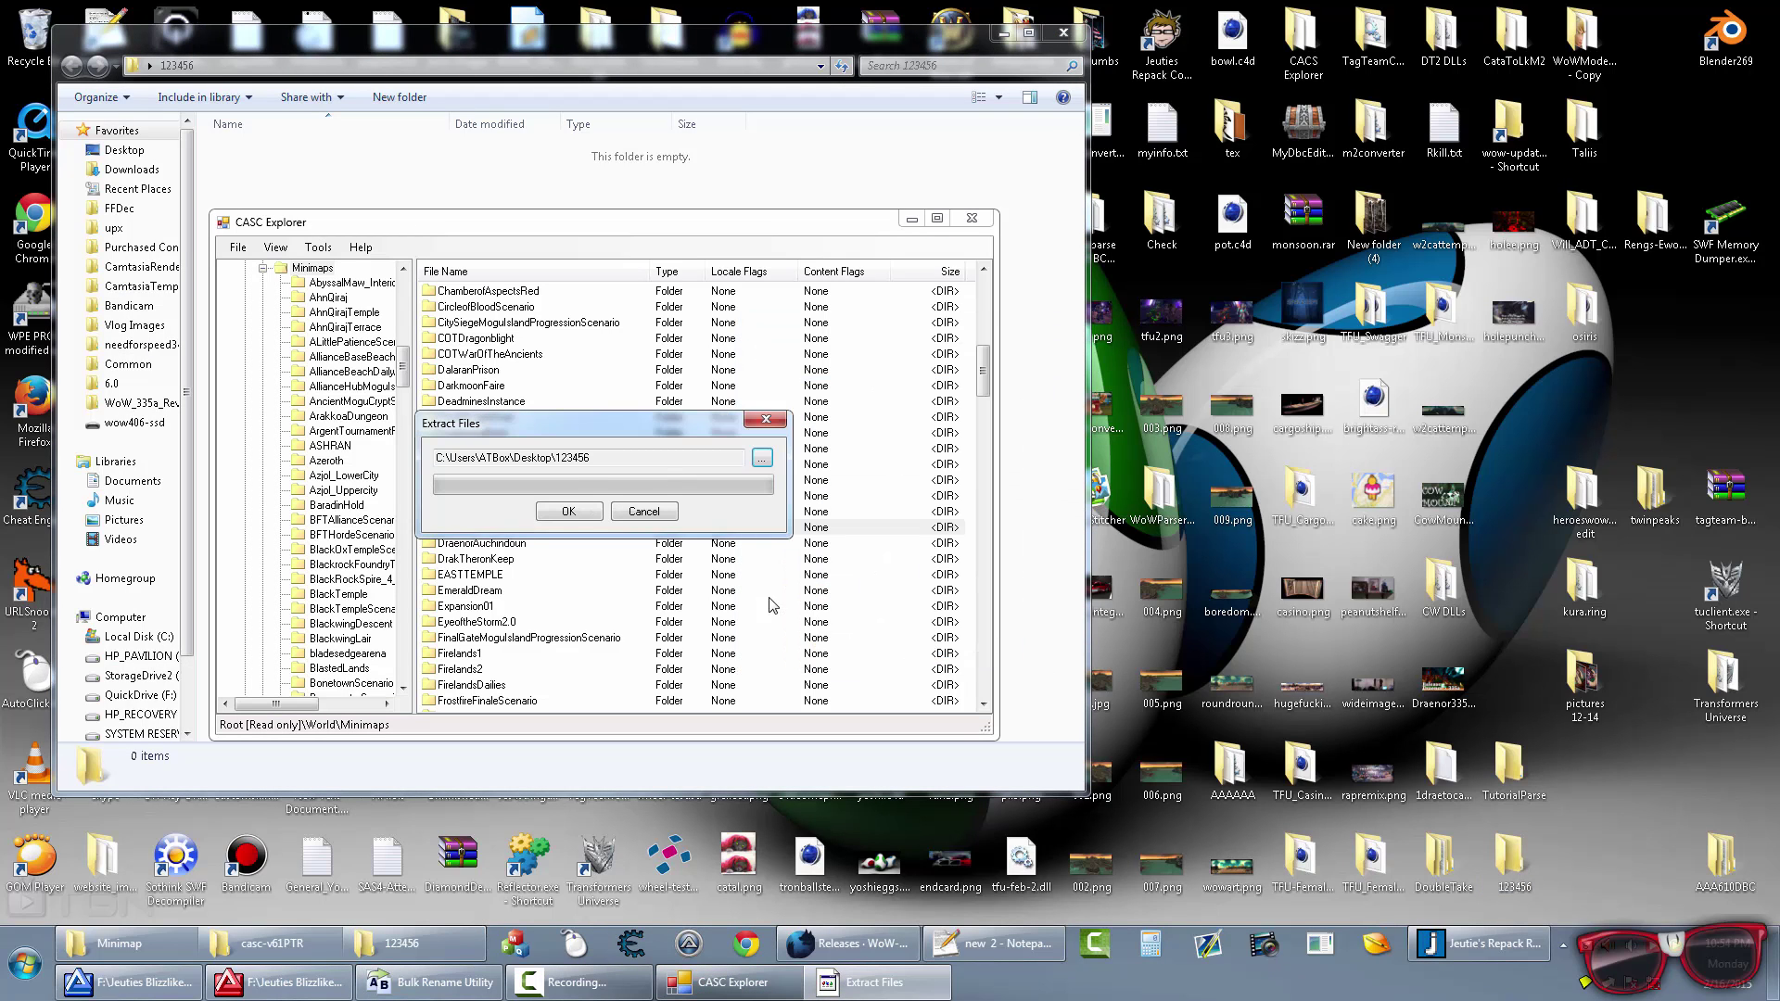
pyautogui.click(562, 514)
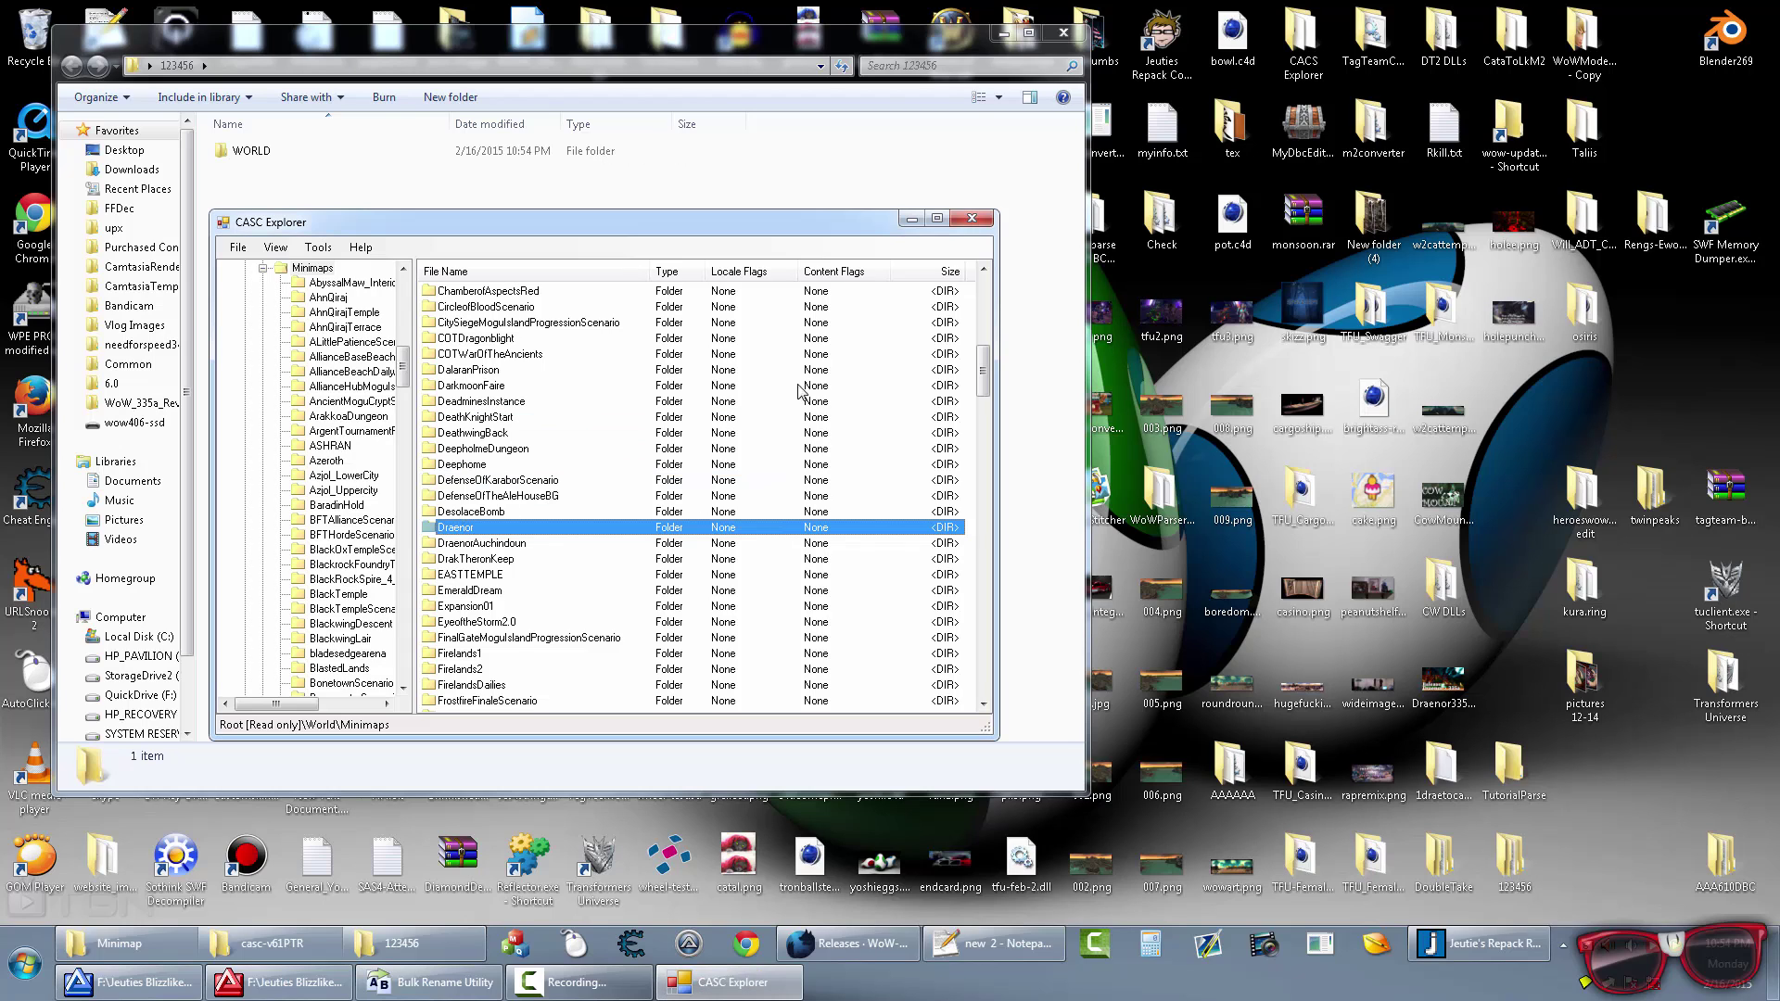
pyautogui.click(984, 223)
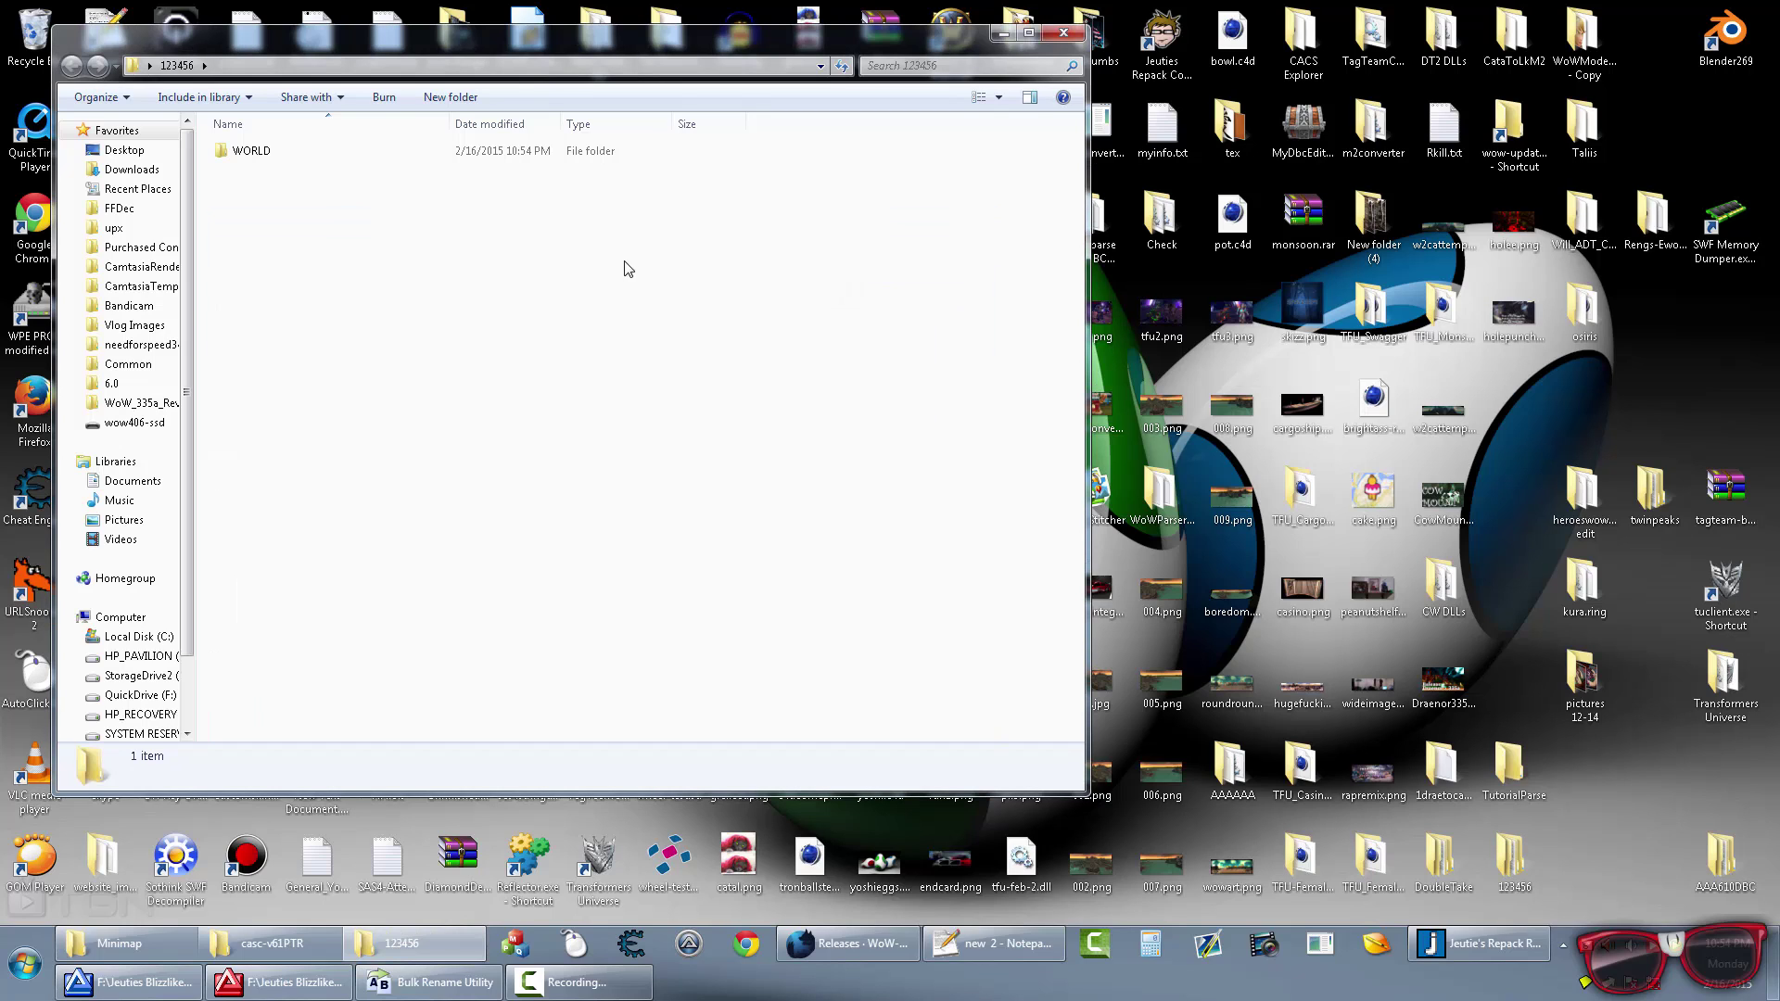
# Step: Examine the extracted files in 123456\WORLD\Minimaps\Draenor and return to the Minimaps folder
pyautogui.doubleClick(259, 154)
pyautogui.doubleClick(259, 154)
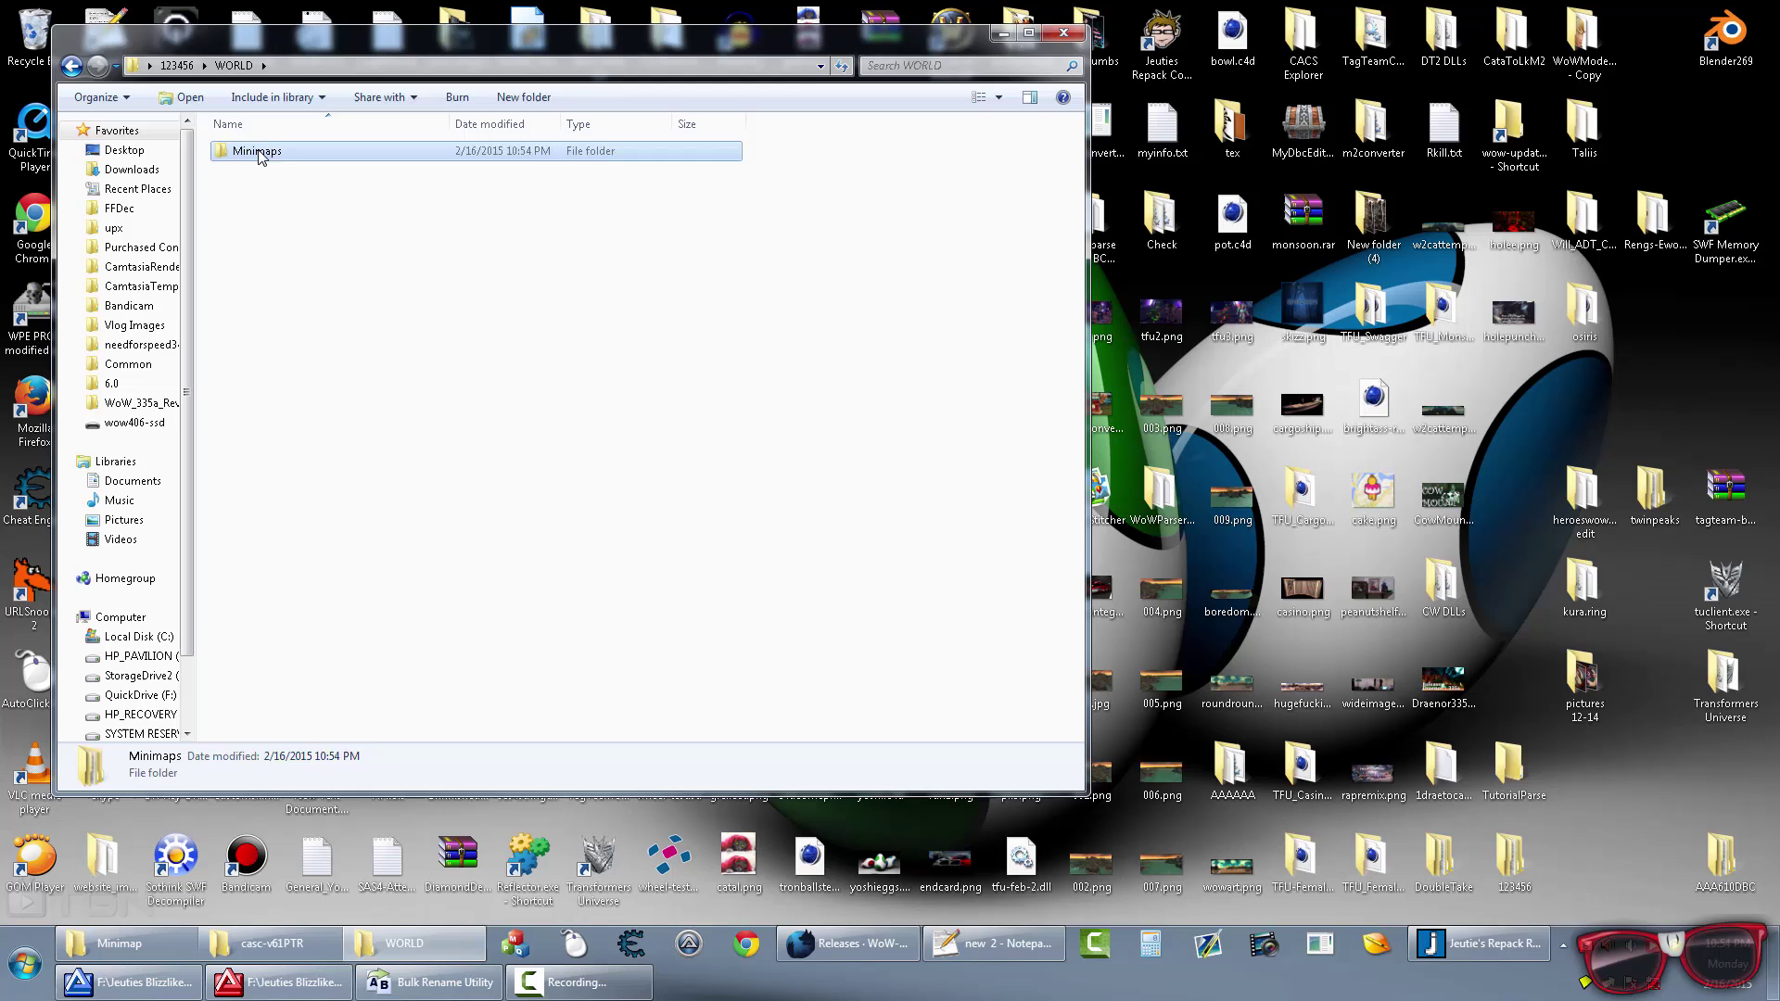
pyautogui.doubleClick(252, 152)
pyautogui.click(74, 68)
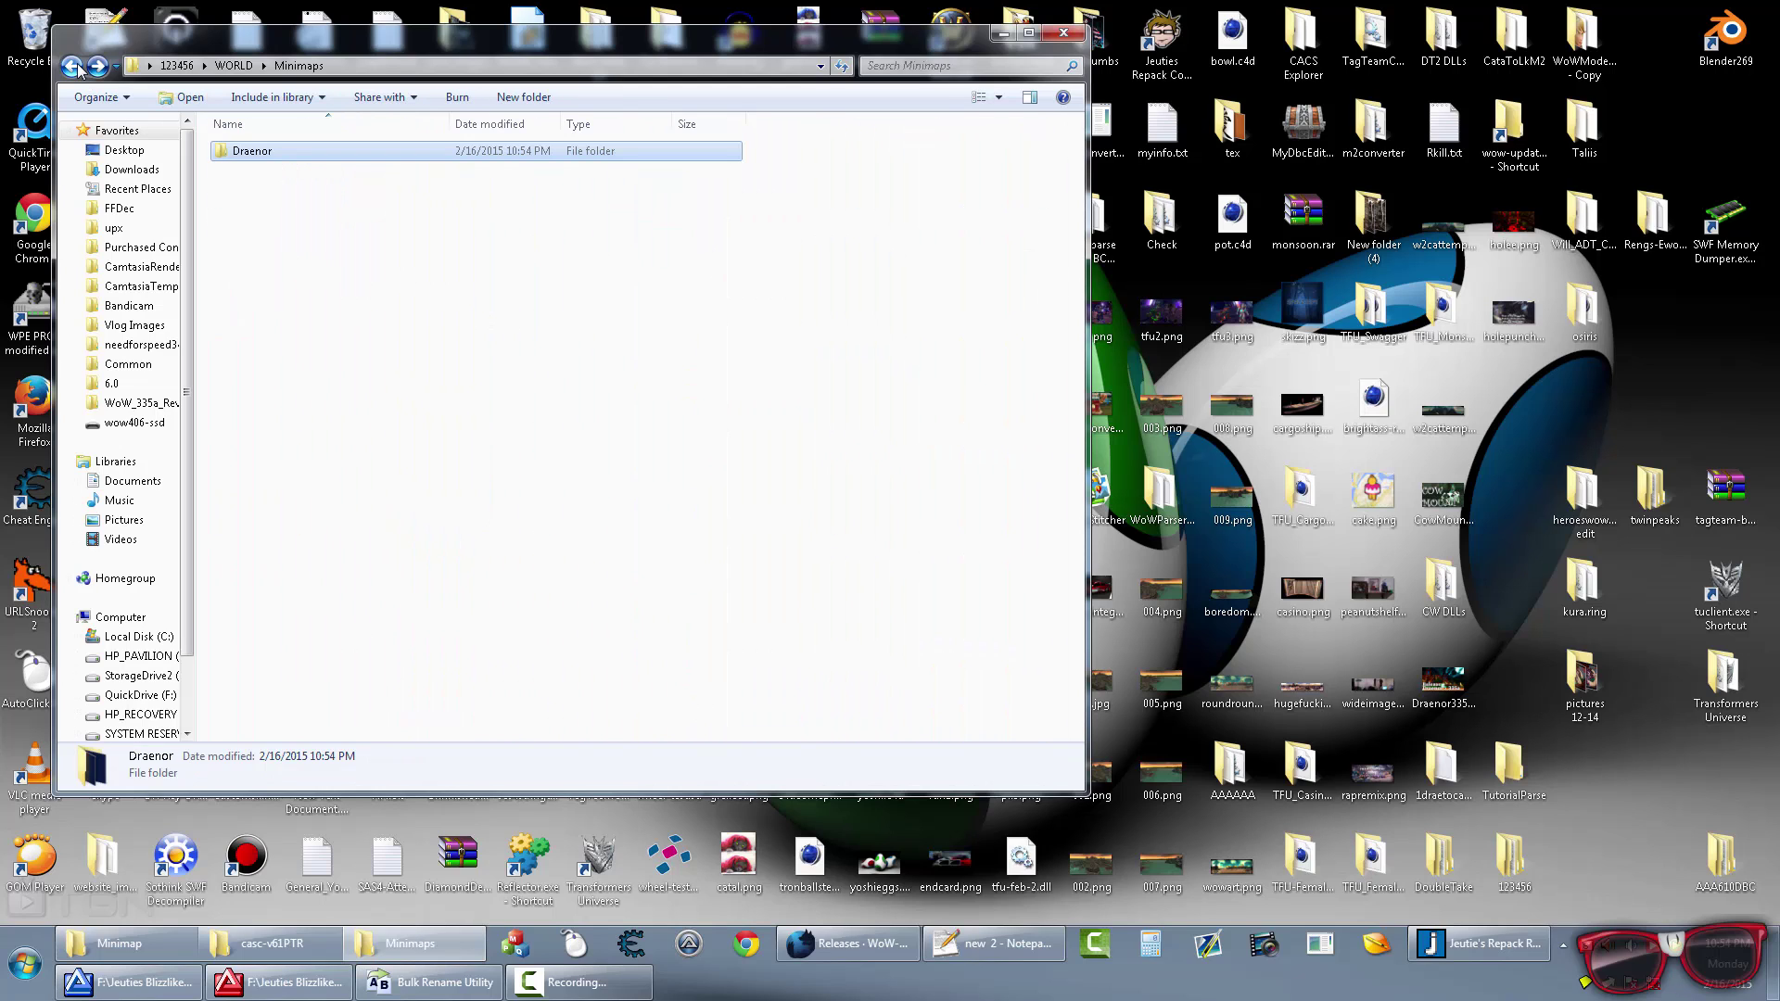
pyautogui.click(74, 69)
pyautogui.click(74, 69)
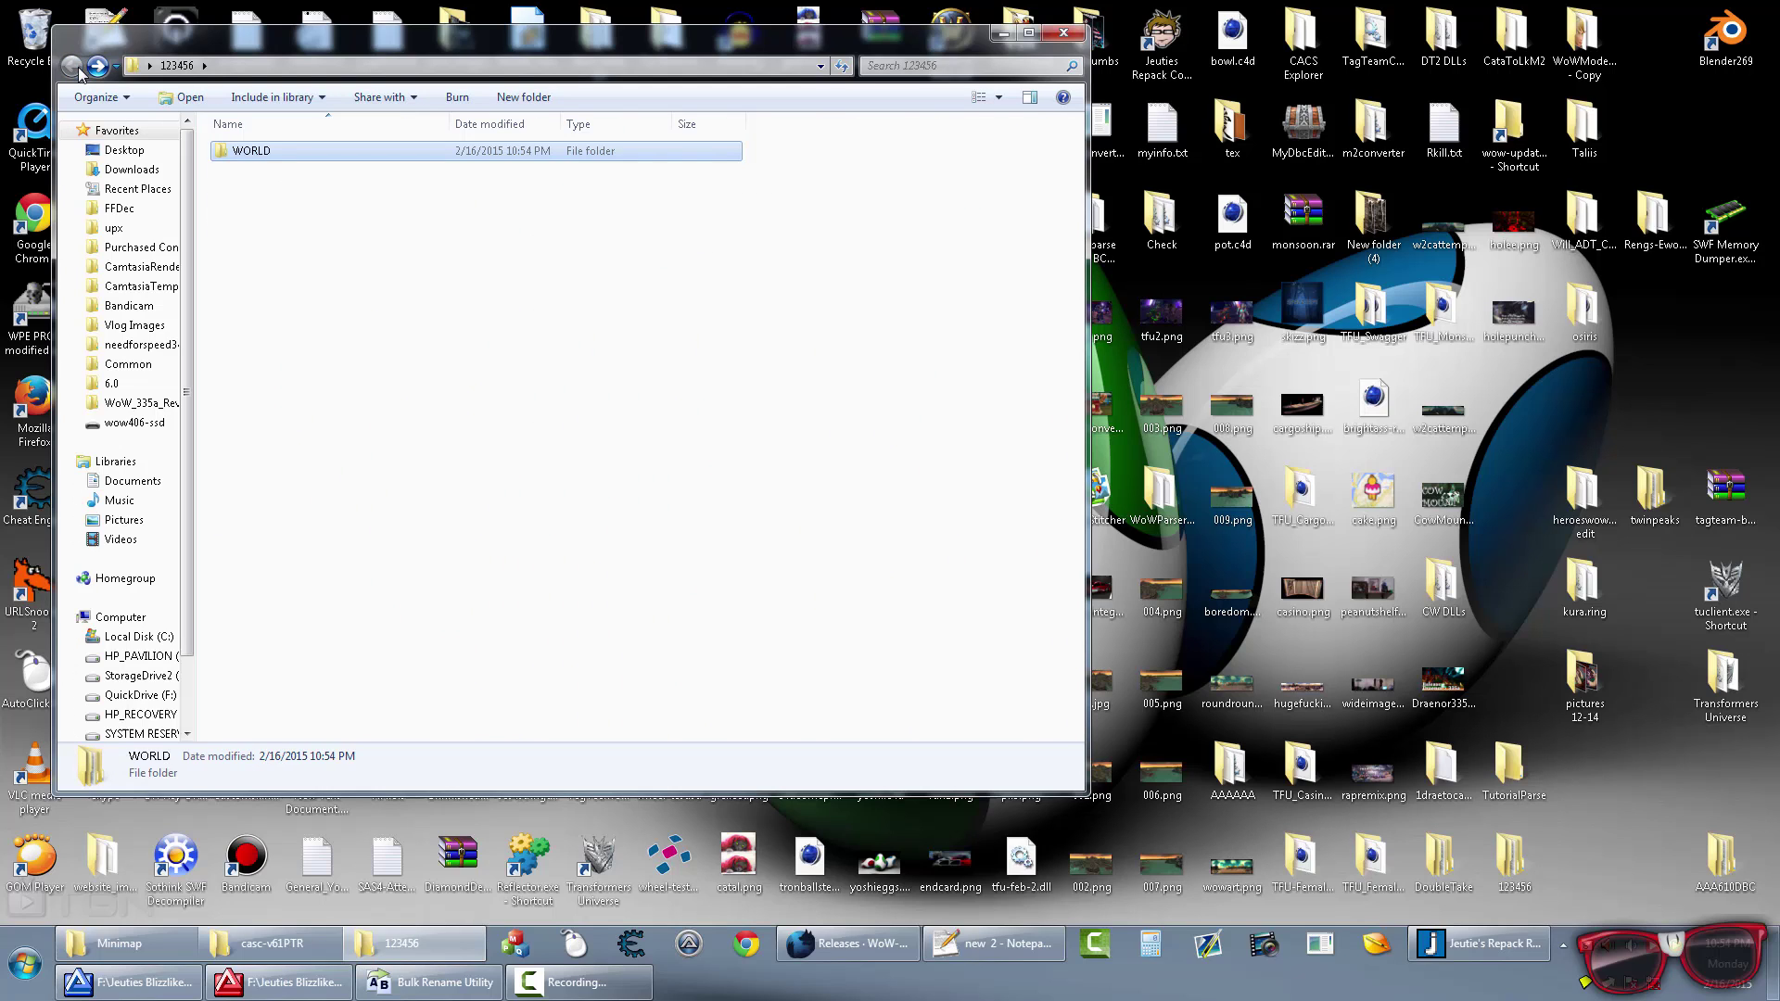
pyautogui.doubleClick(248, 154)
pyautogui.doubleClick(252, 154)
pyautogui.click(256, 154)
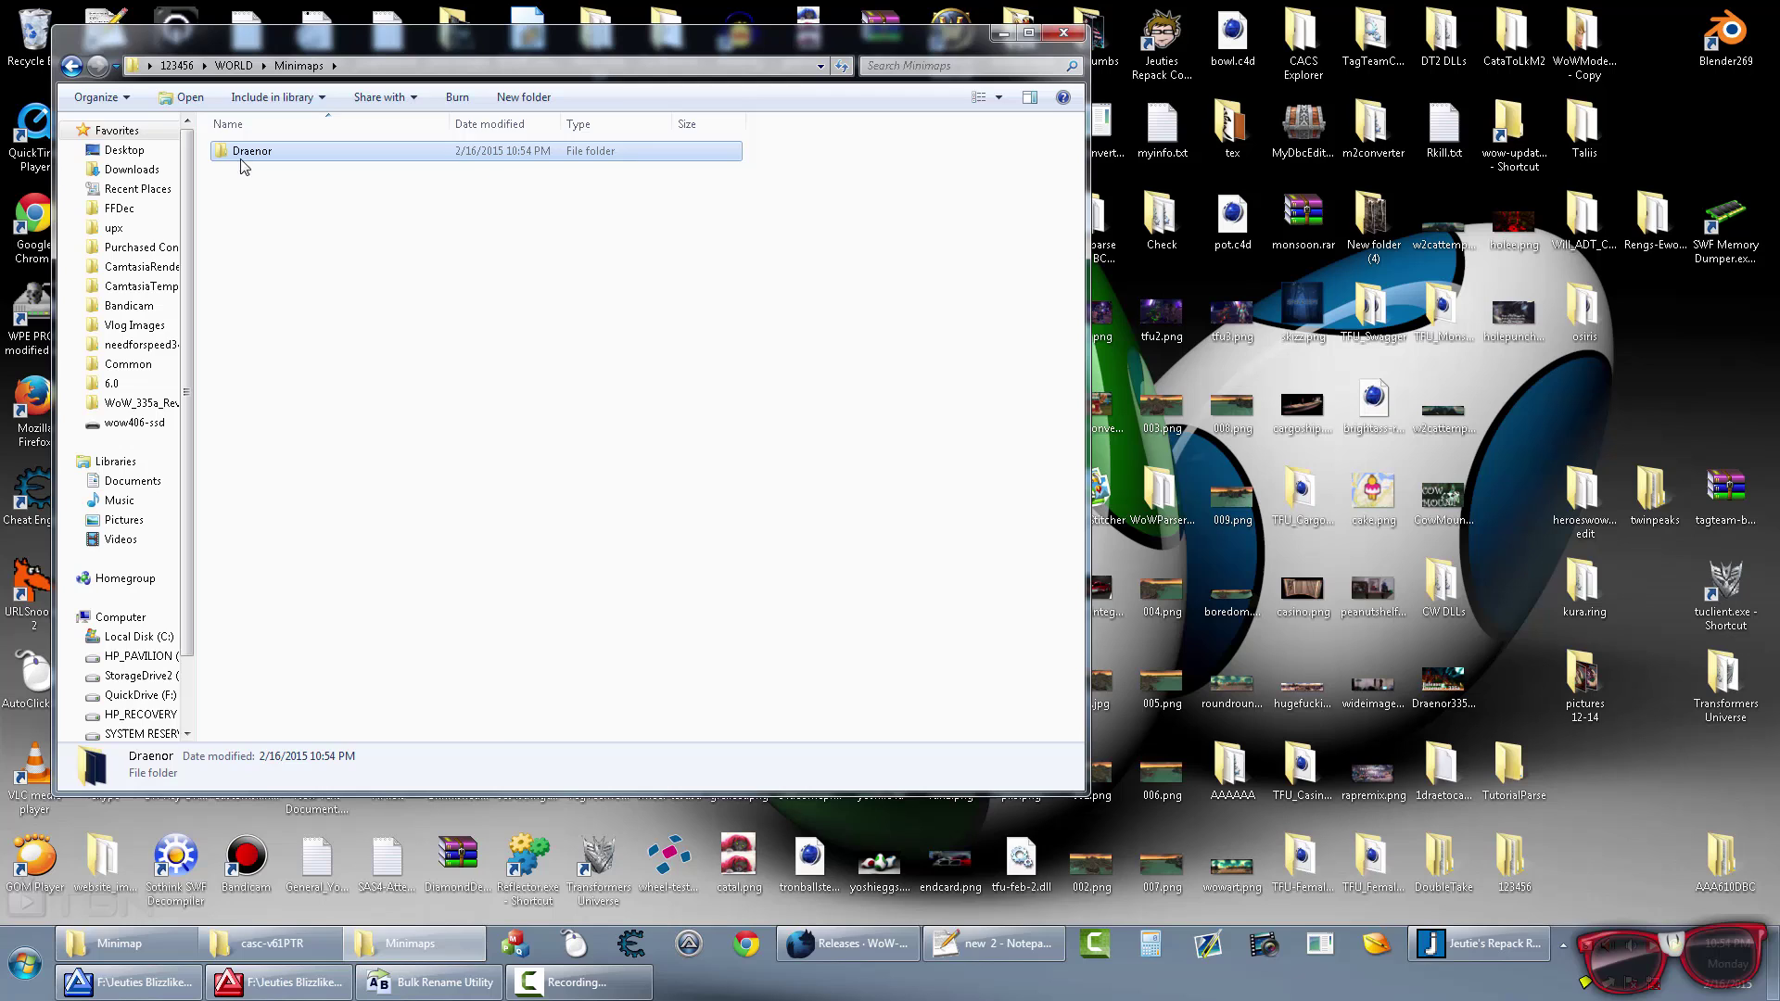
pyautogui.doubleClick(248, 156)
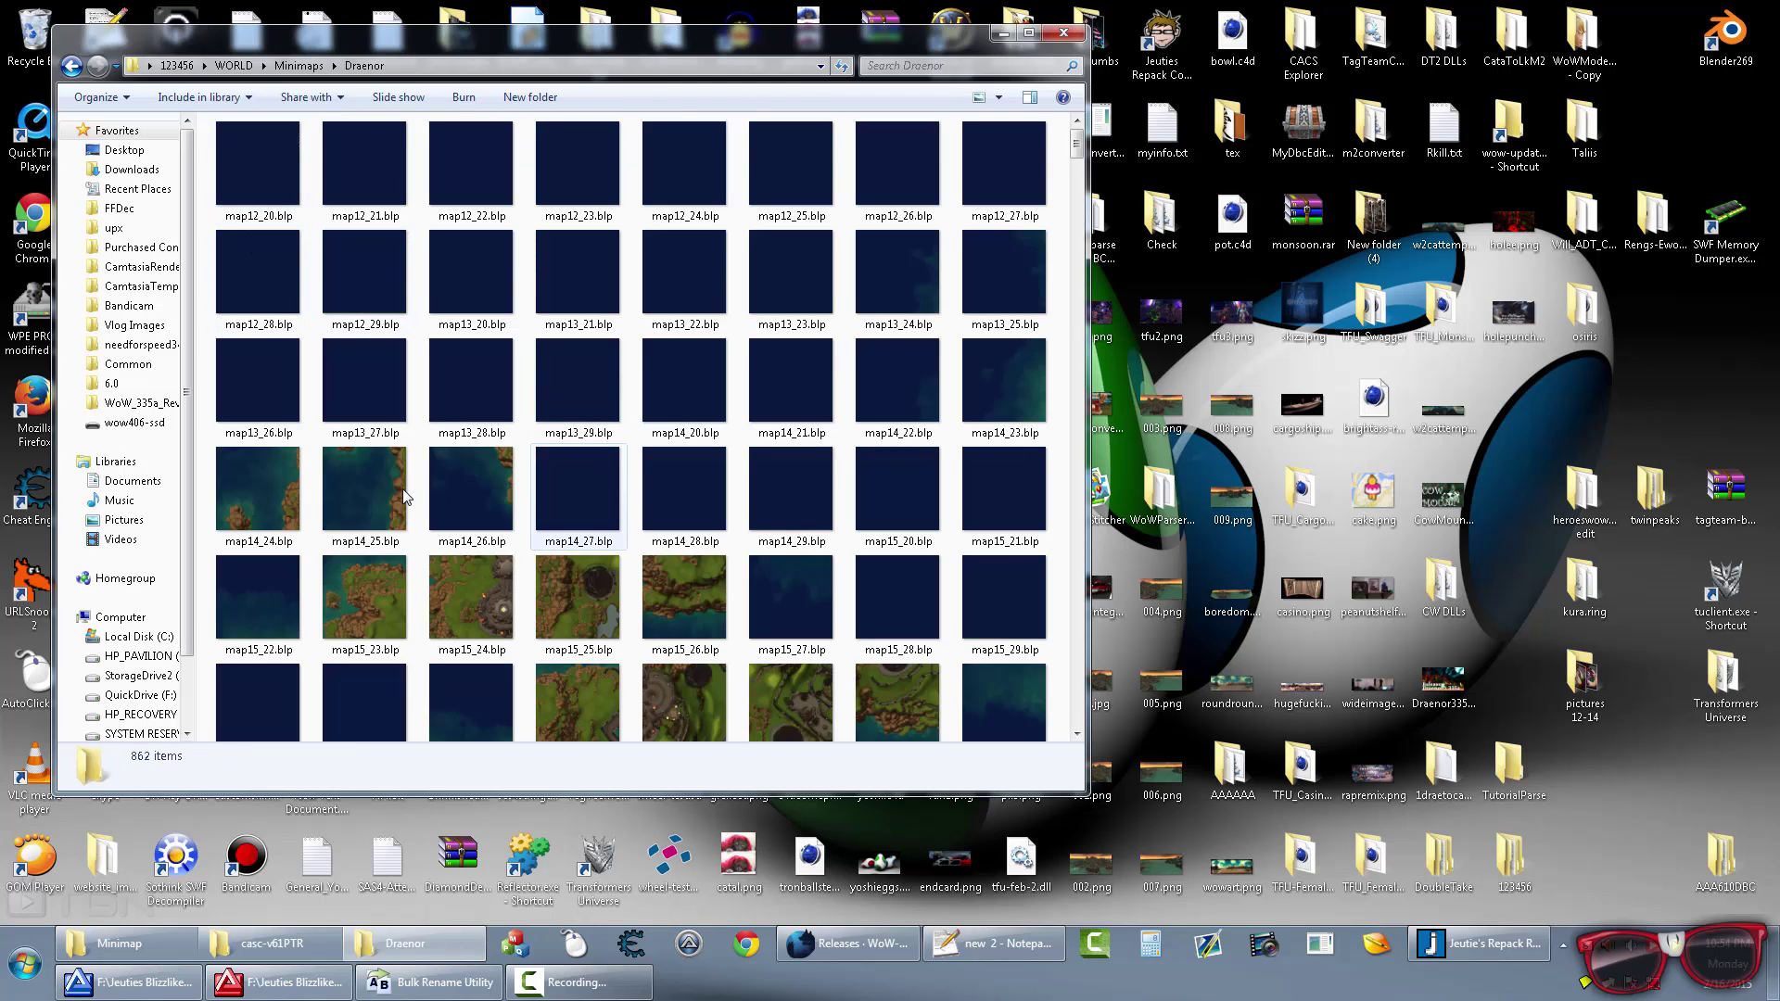
pyautogui.click(297, 66)
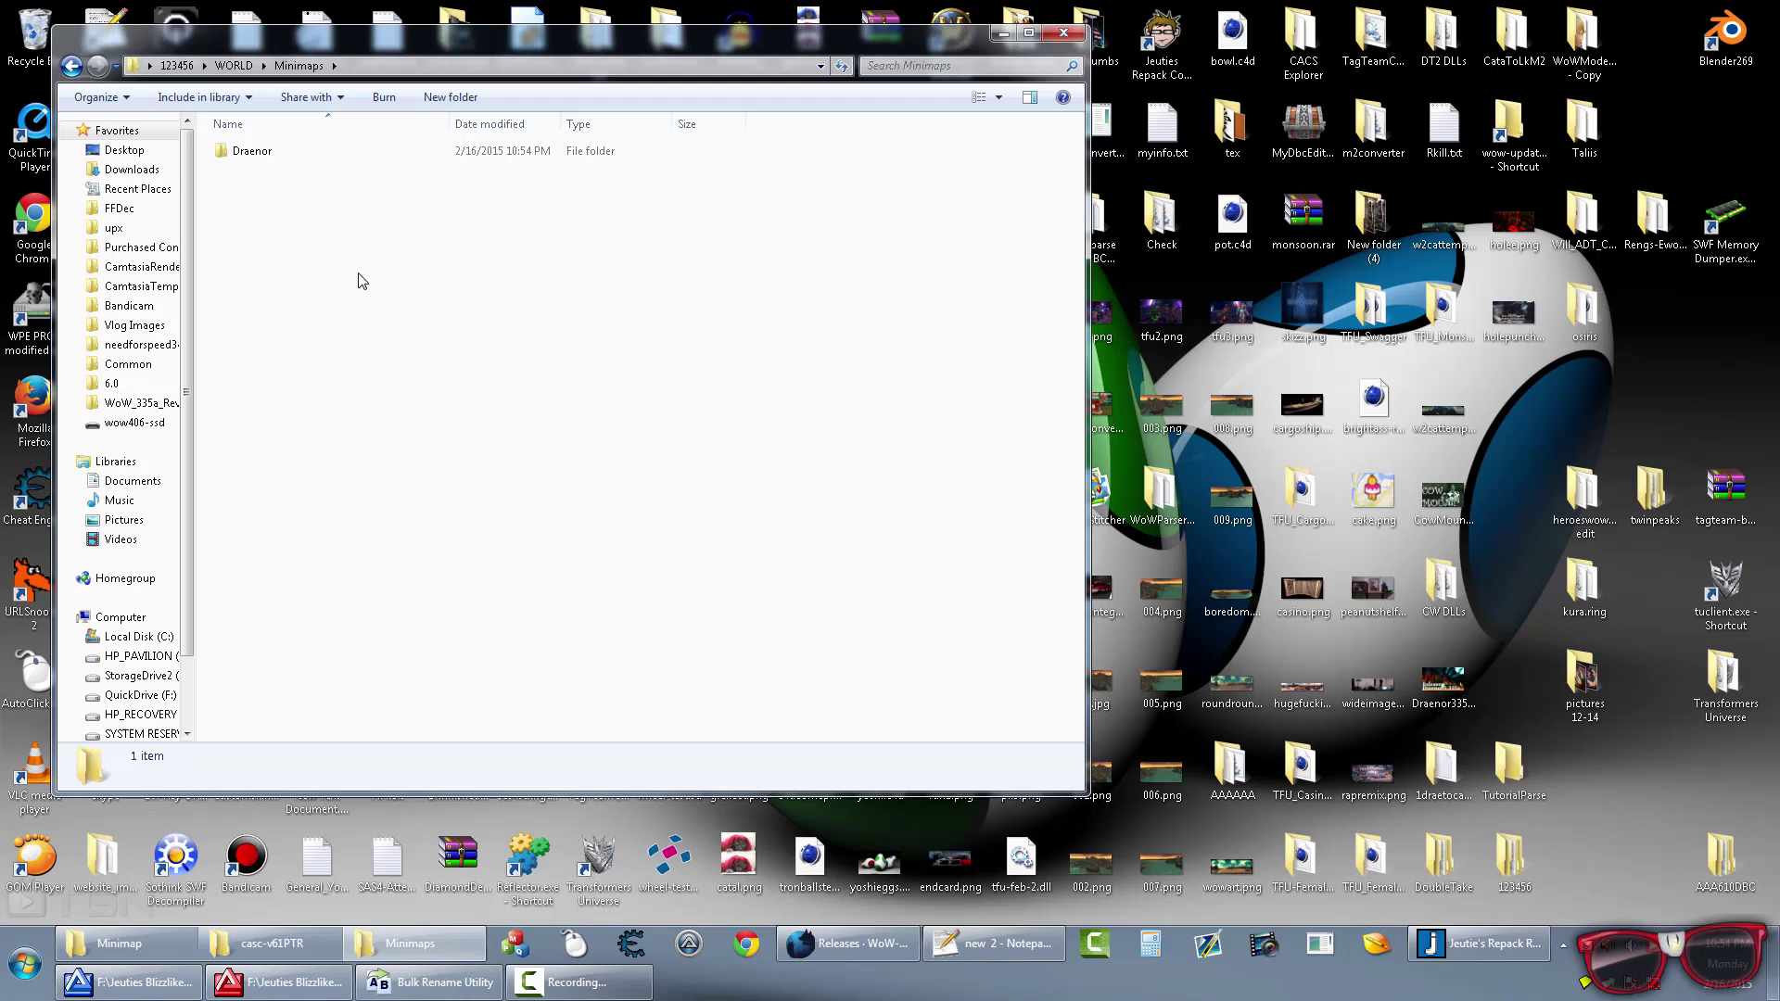
# Step: Bring up the patch-5.MPQ Textures\Minimap folder and place its window beside the extracted Minimaps folder
pyautogui.click(141, 948)
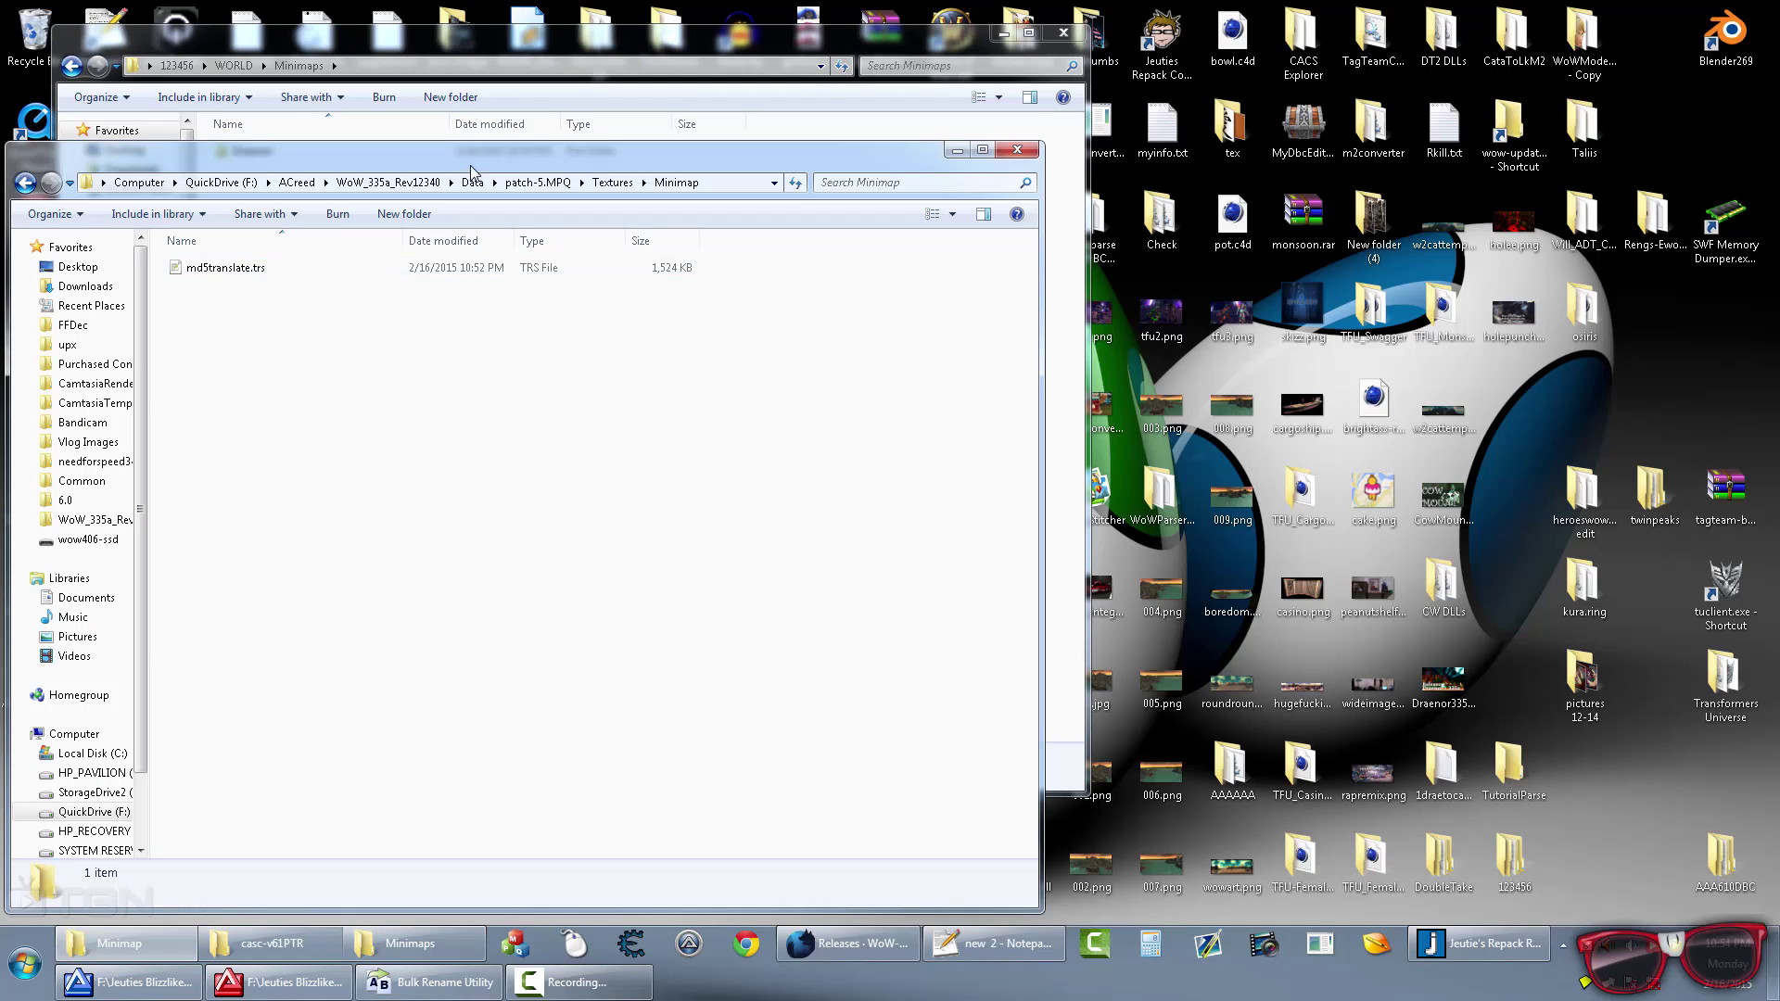
pyautogui.moveTo(351, 223); pyautogui.dragTo(910, 200)
pyautogui.click(366, 292)
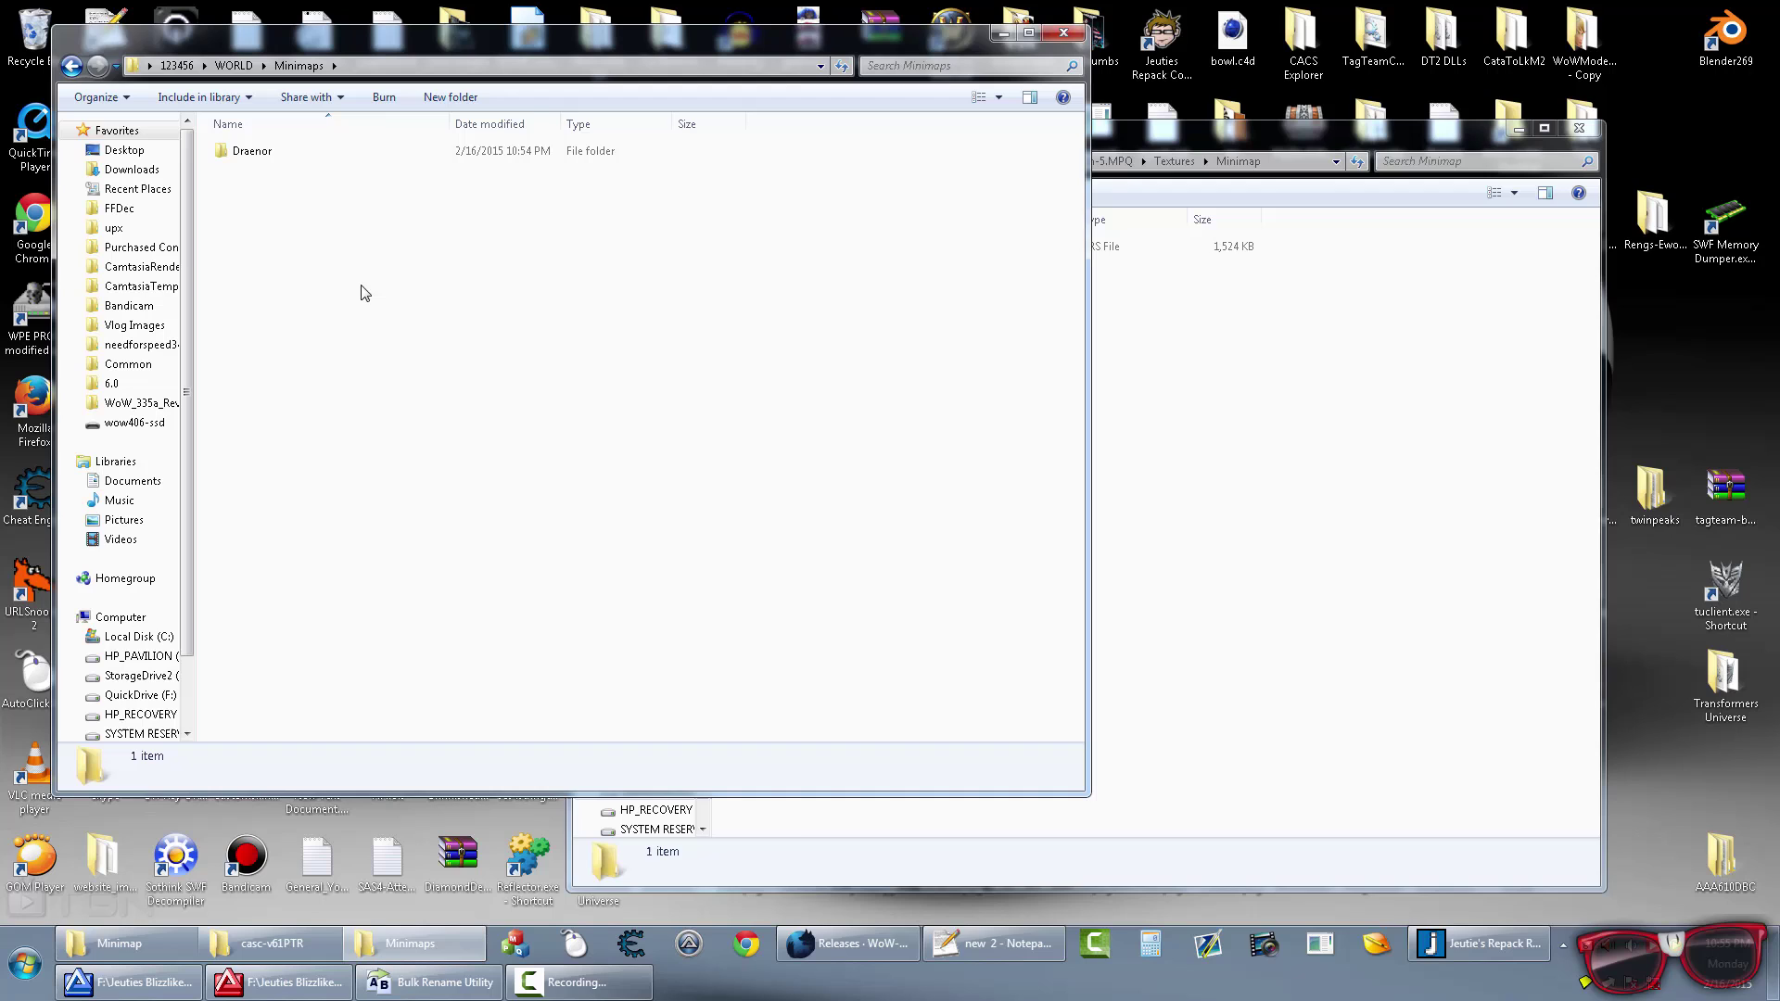
pyautogui.click(1139, 371)
# Step: Open md5translate.trs in Notepad++ and highlight its "dir: AhnQiraj" line to examine the entry layout
pyautogui.doubleClick(797, 246)
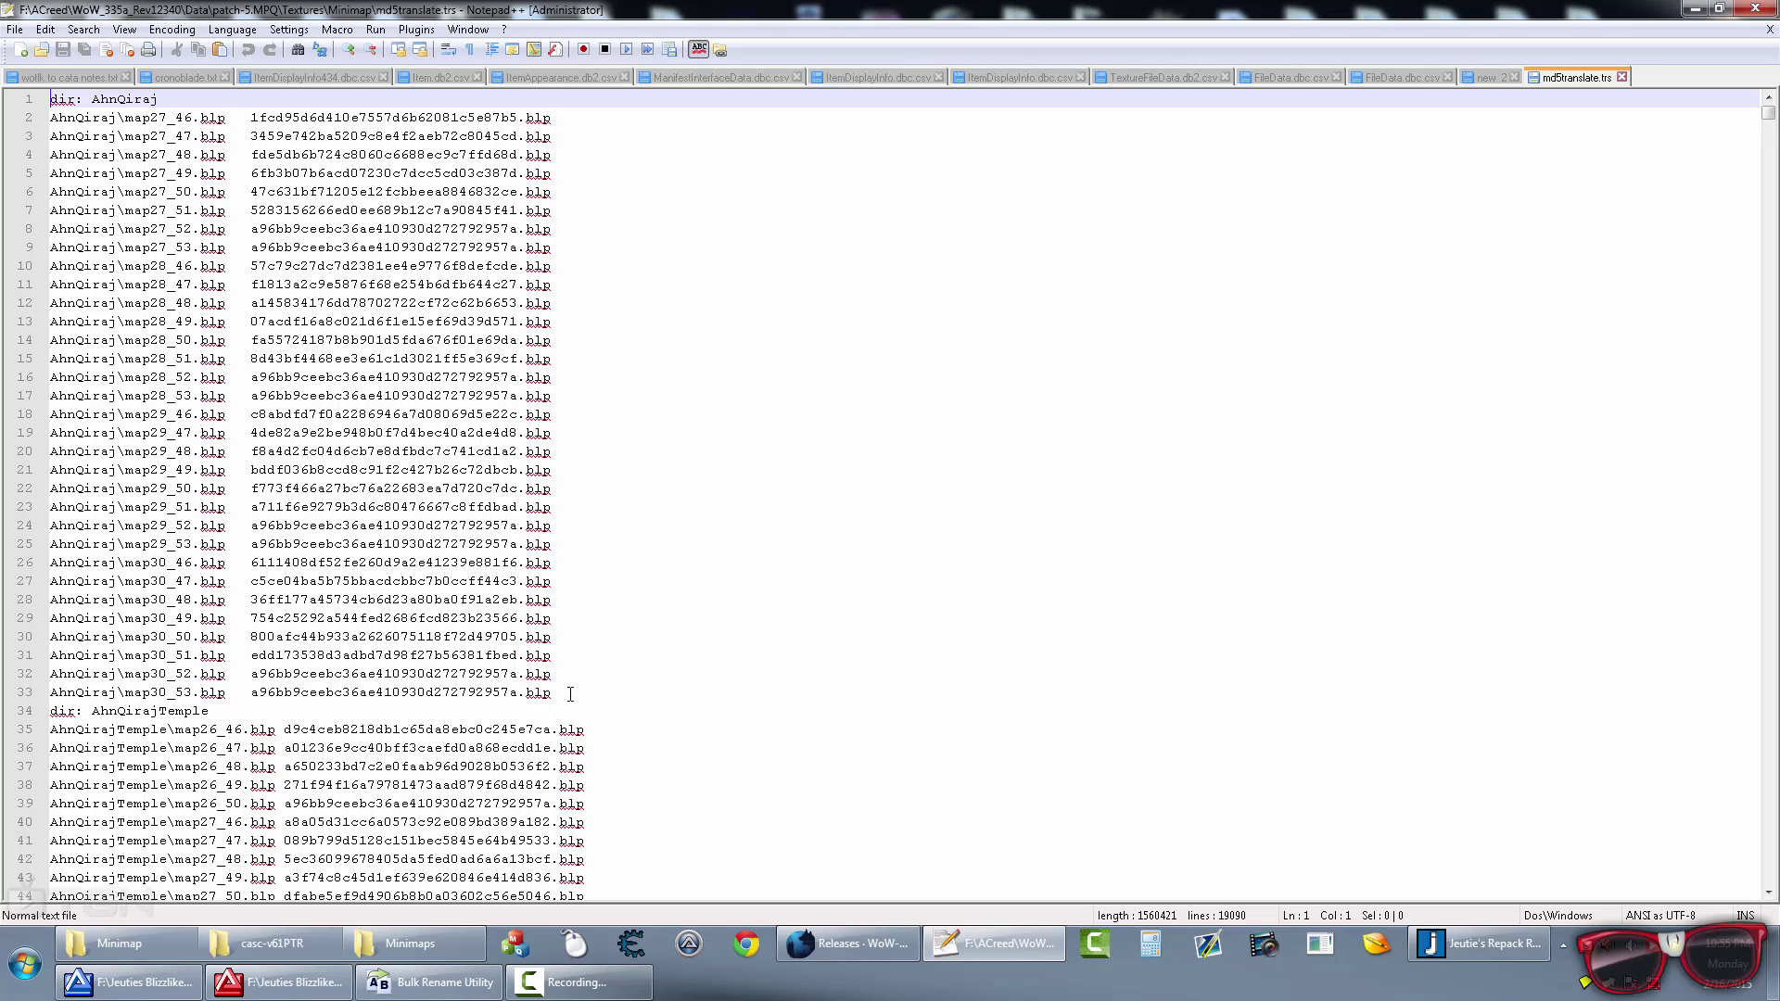
pyautogui.moveTo(570, 693); pyautogui.dragTo(222, 547)
pyautogui.click(188, 358)
pyautogui.moveTo(191, 101); pyautogui.dragTo(41, 100)
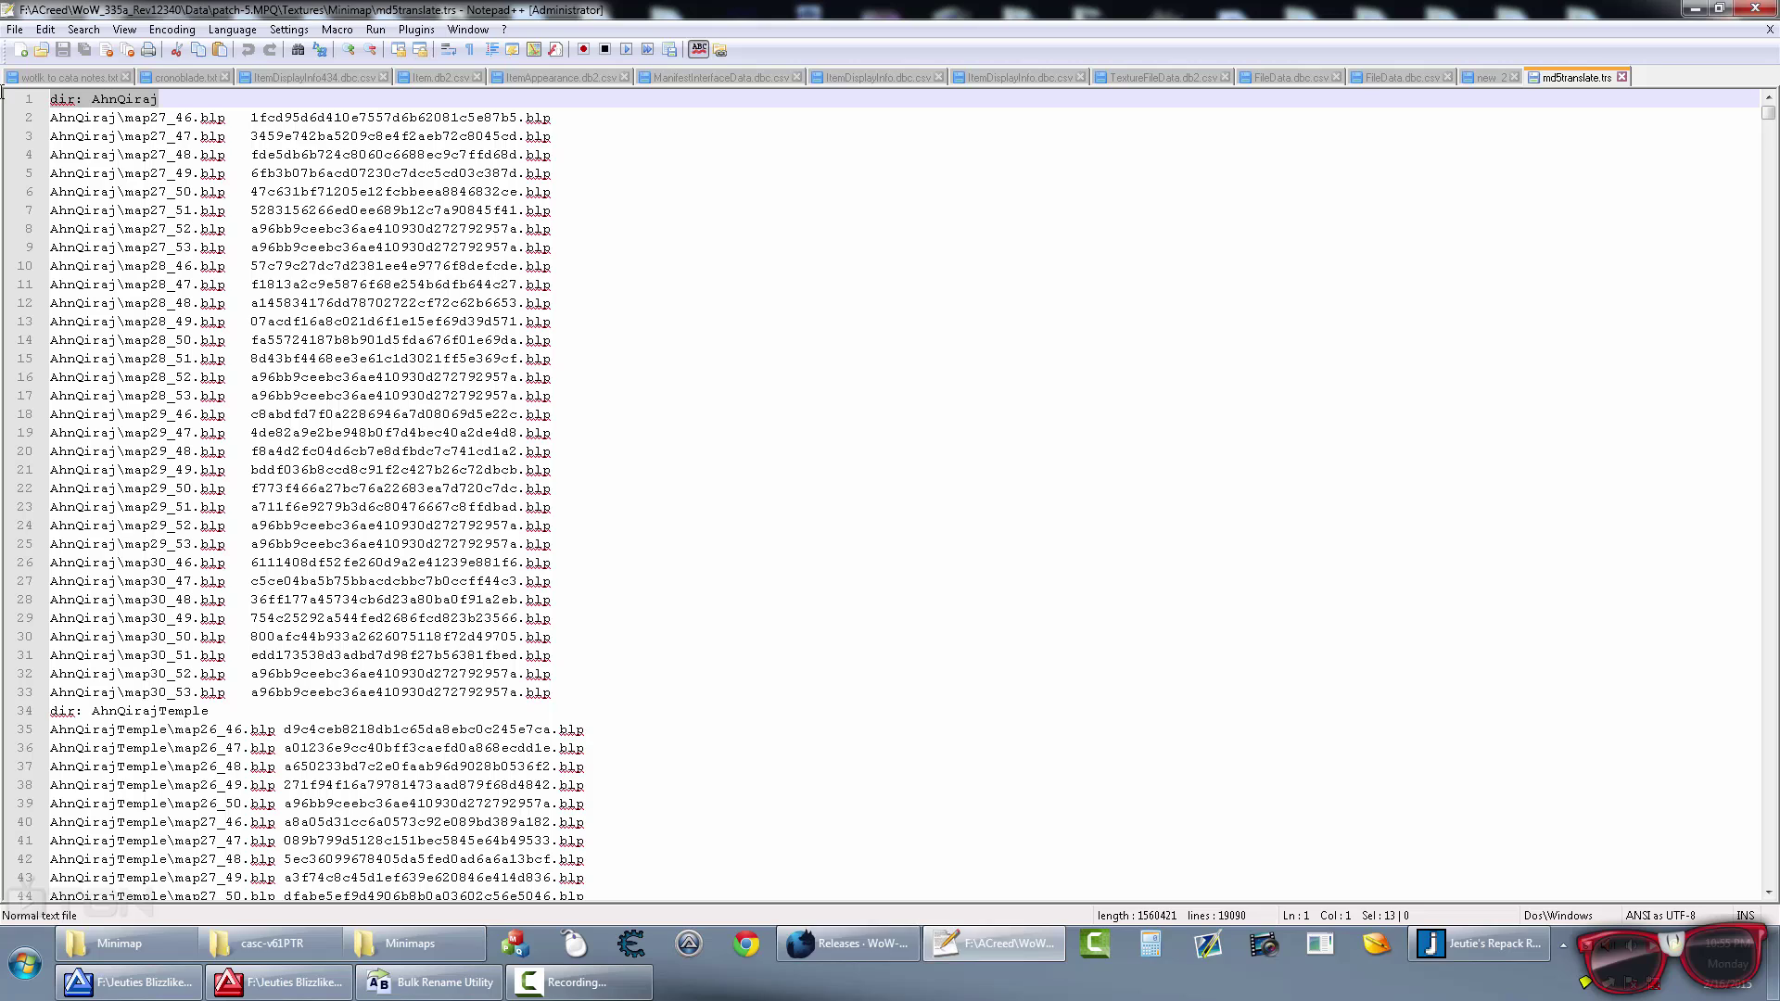
# Step: Duplicate the "dir: AhnQiraj" line at the very start of md5translate.trs and add an empty line beneath the copy
pyautogui.hotkey('ctrl', 'c')
pyautogui.press('Home')
pyautogui.press('Return')
pyautogui.press('Up')
pyautogui.hotkey('ctrl', 'v')
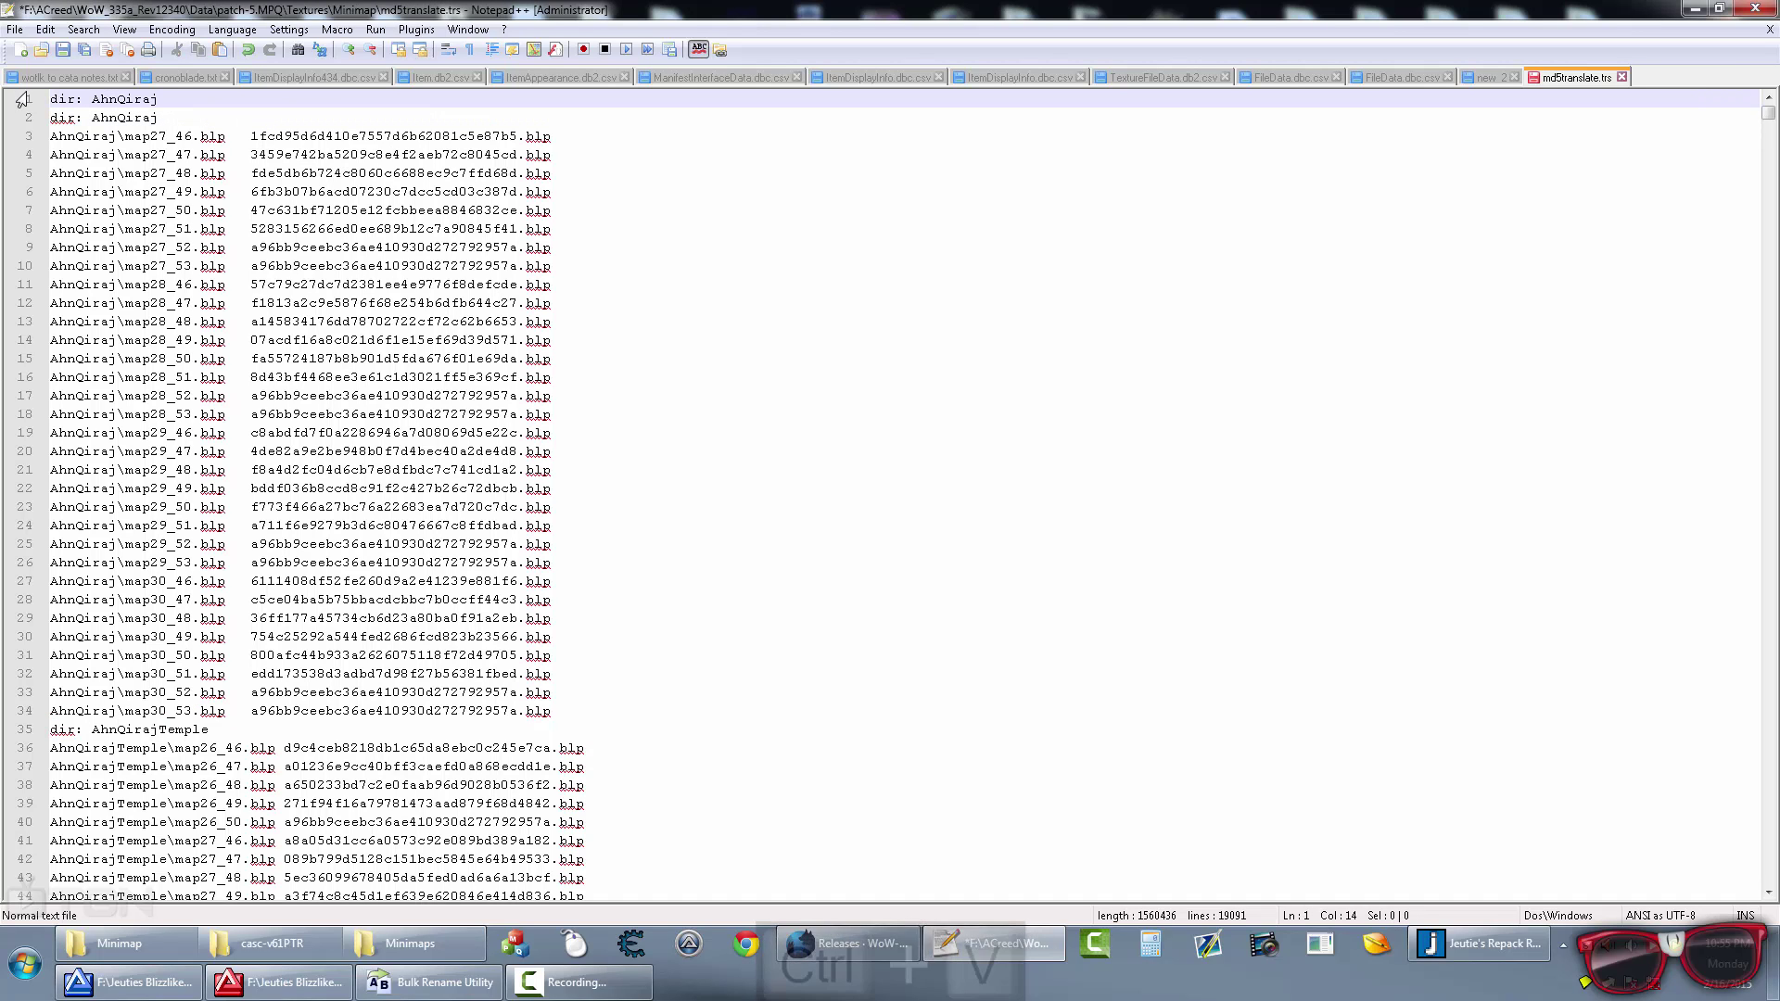
pyautogui.press('Return')
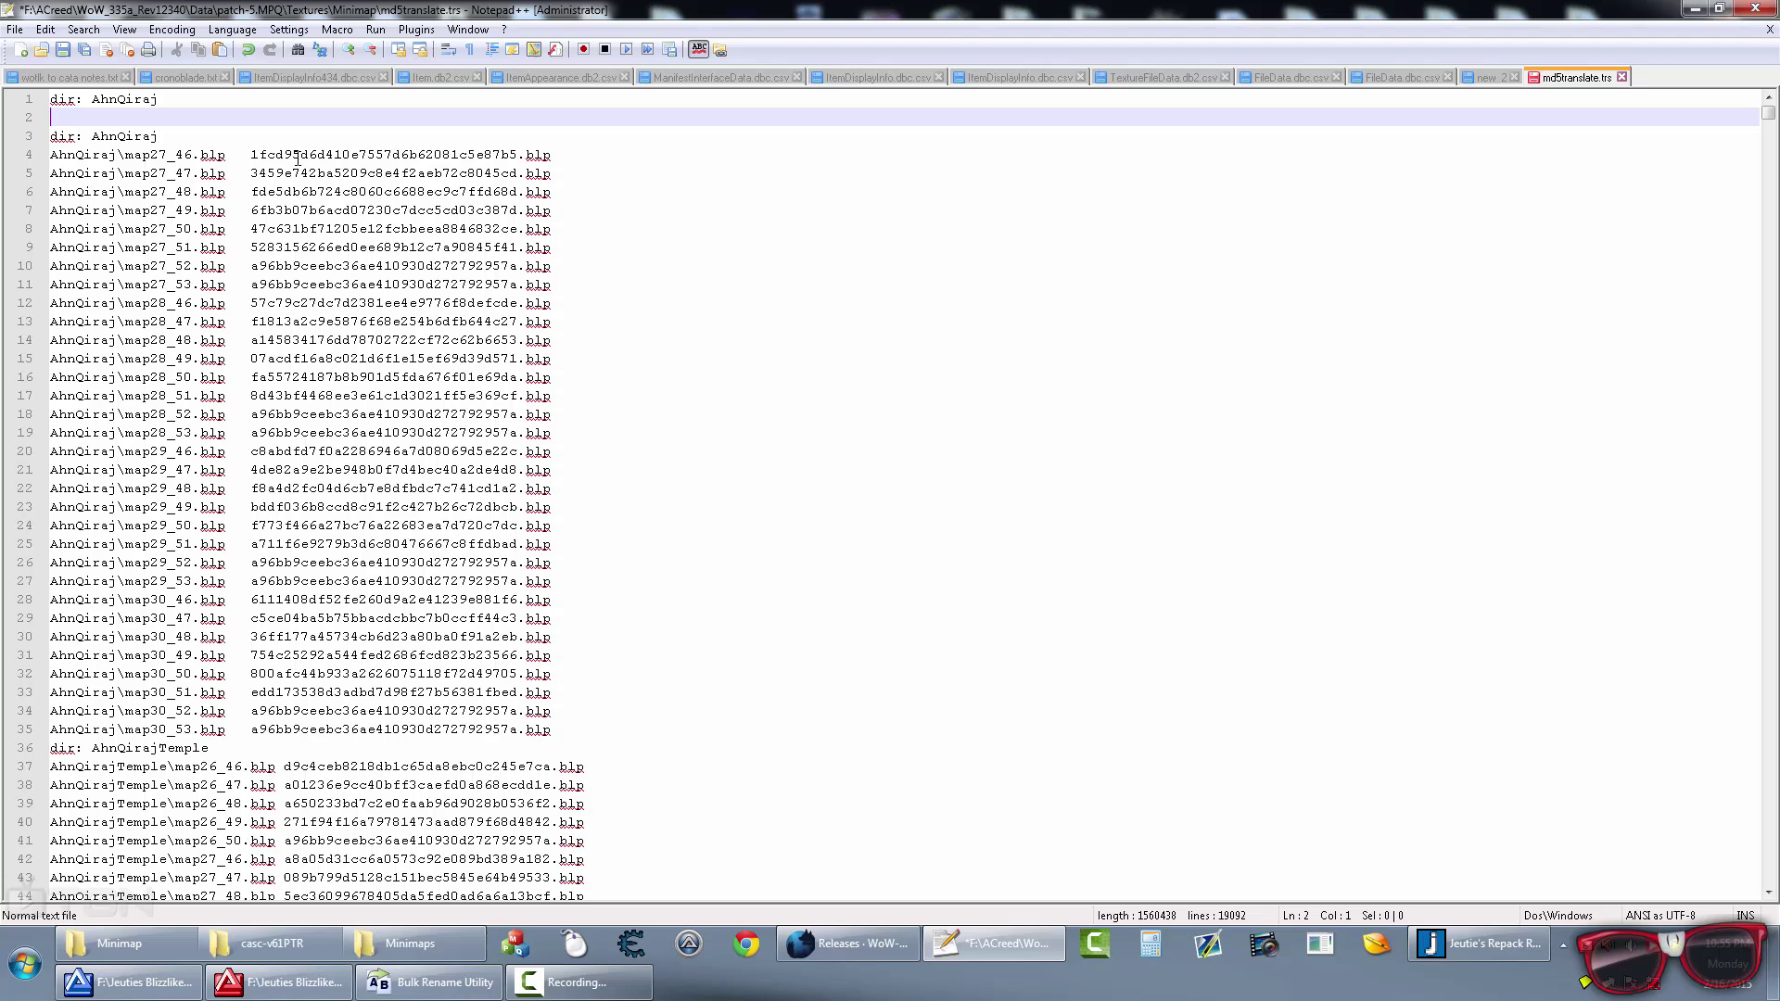
# Step: Examine the hashed file name and the map path in the first AhnQiraj entry, map27_46.blp
pyautogui.moveTo(252, 155); pyautogui.dragTo(549, 154)
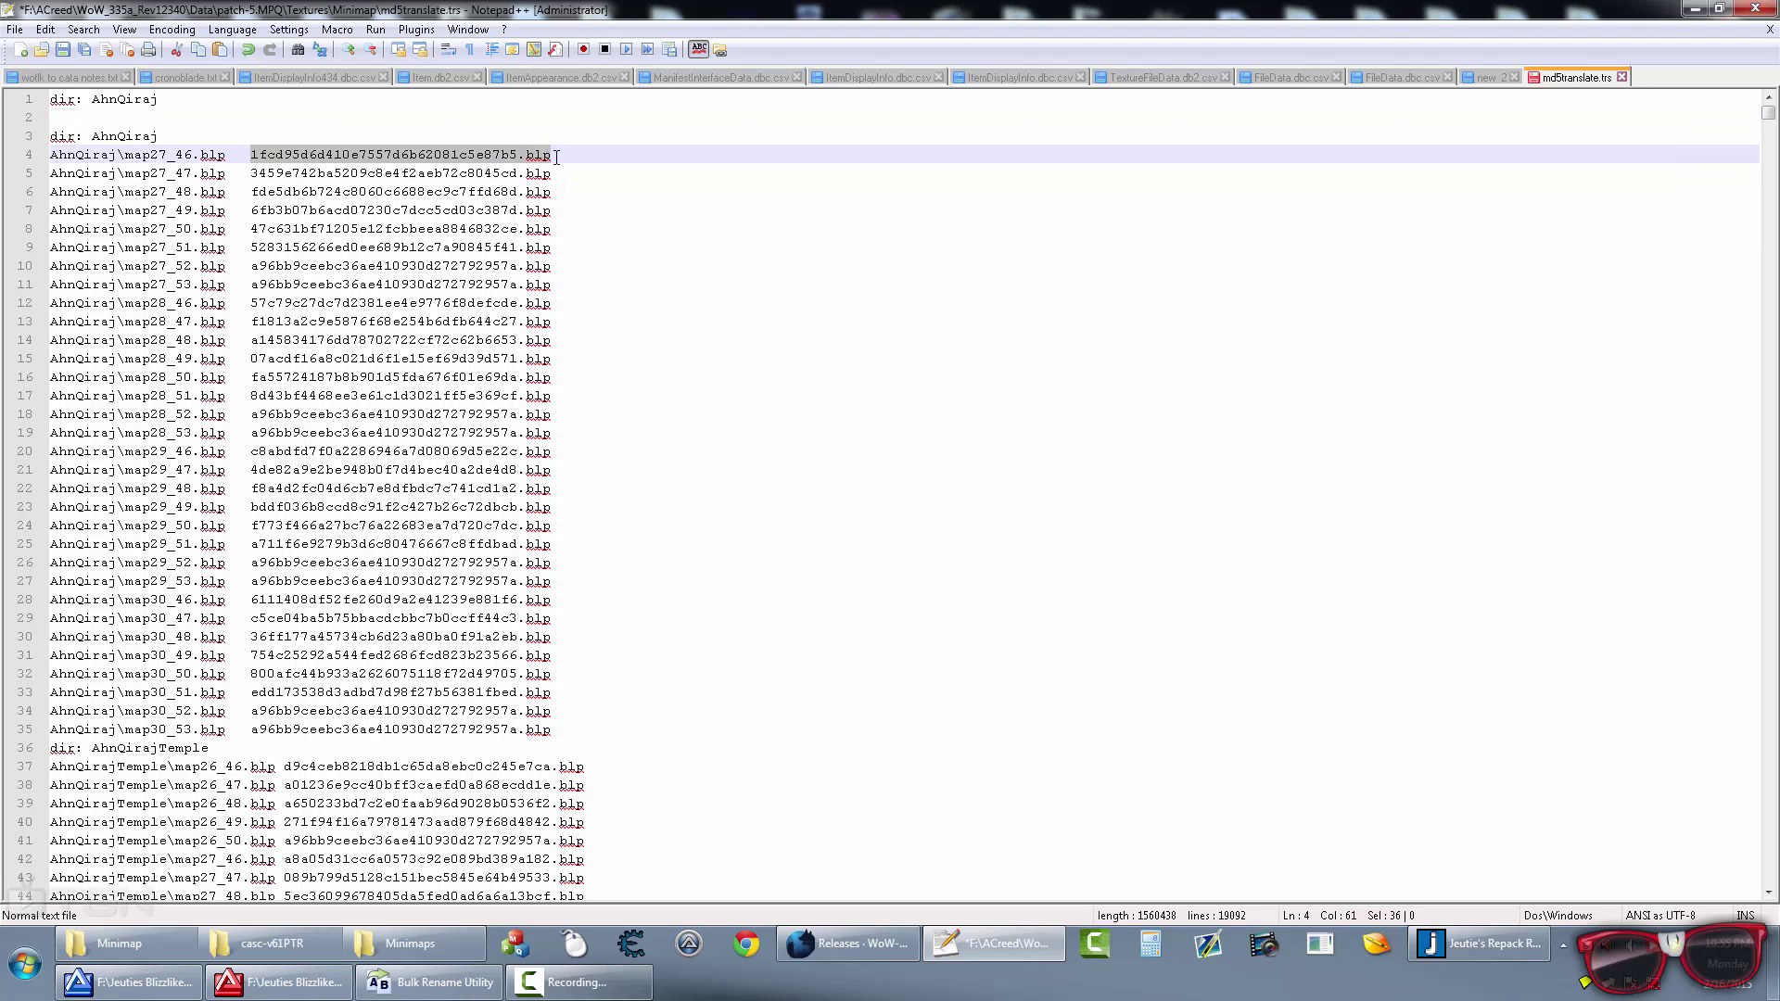
pyautogui.click(401, 247)
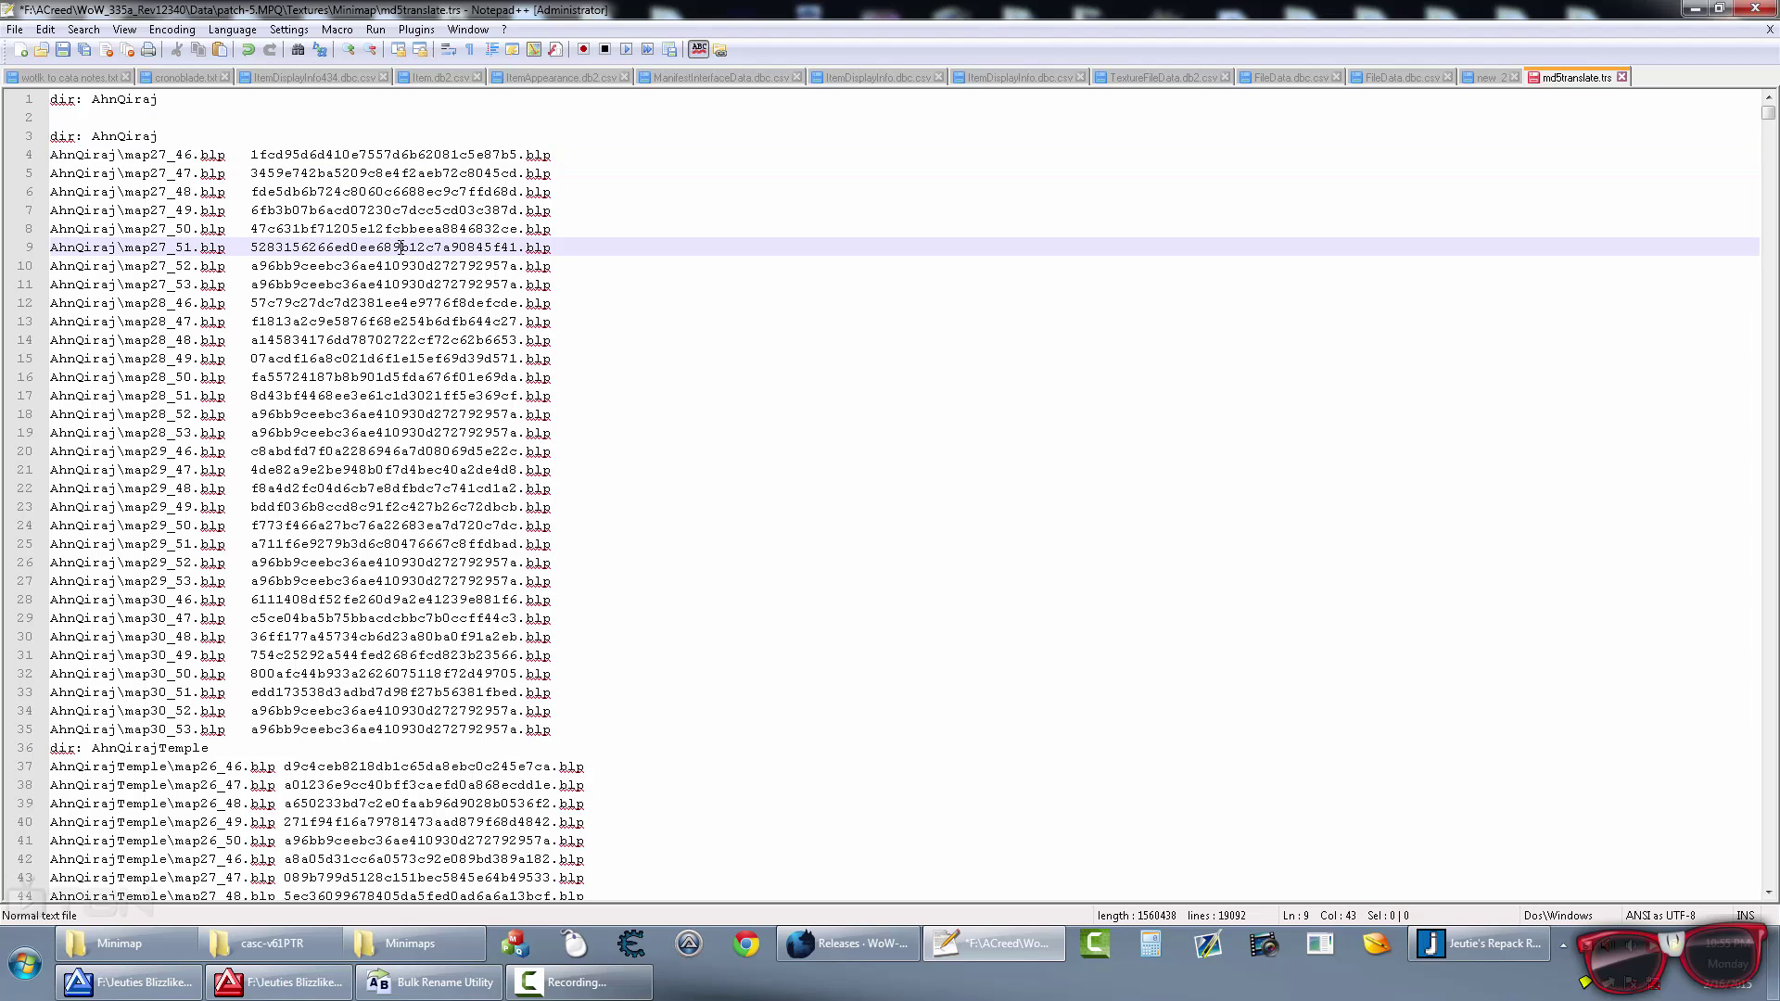
pyautogui.moveTo(226, 155); pyautogui.dragTo(40, 157)
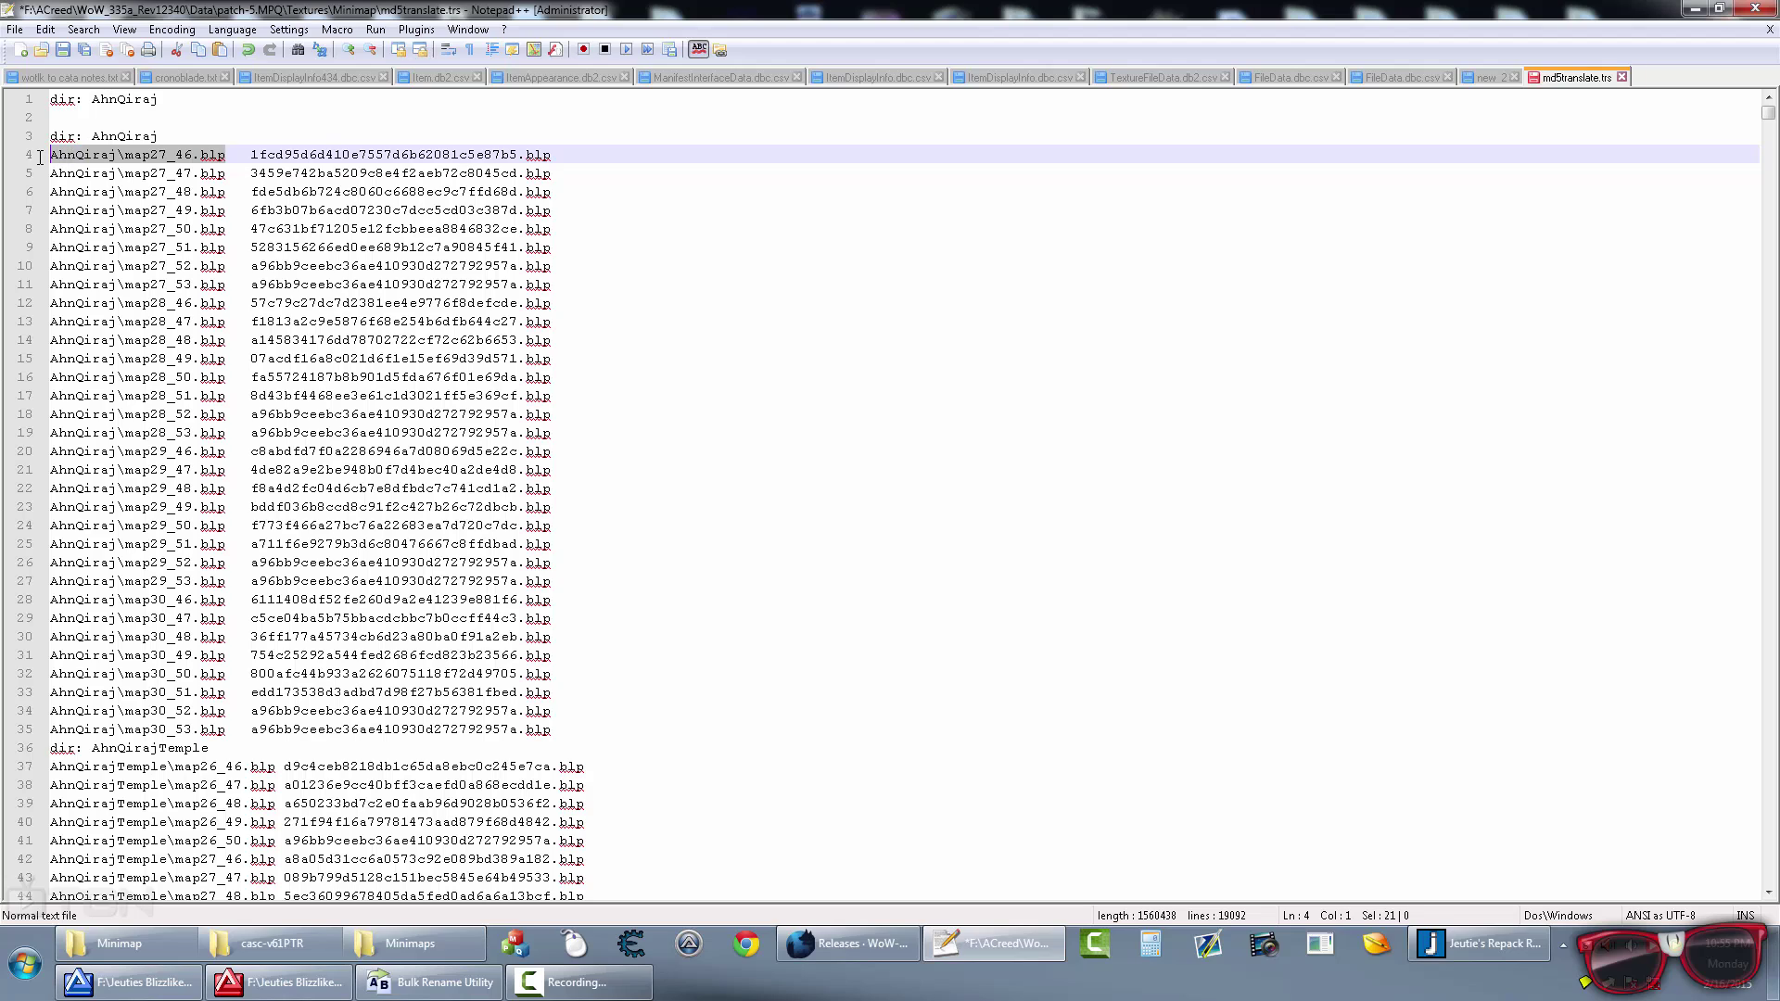
pyautogui.click(109, 161)
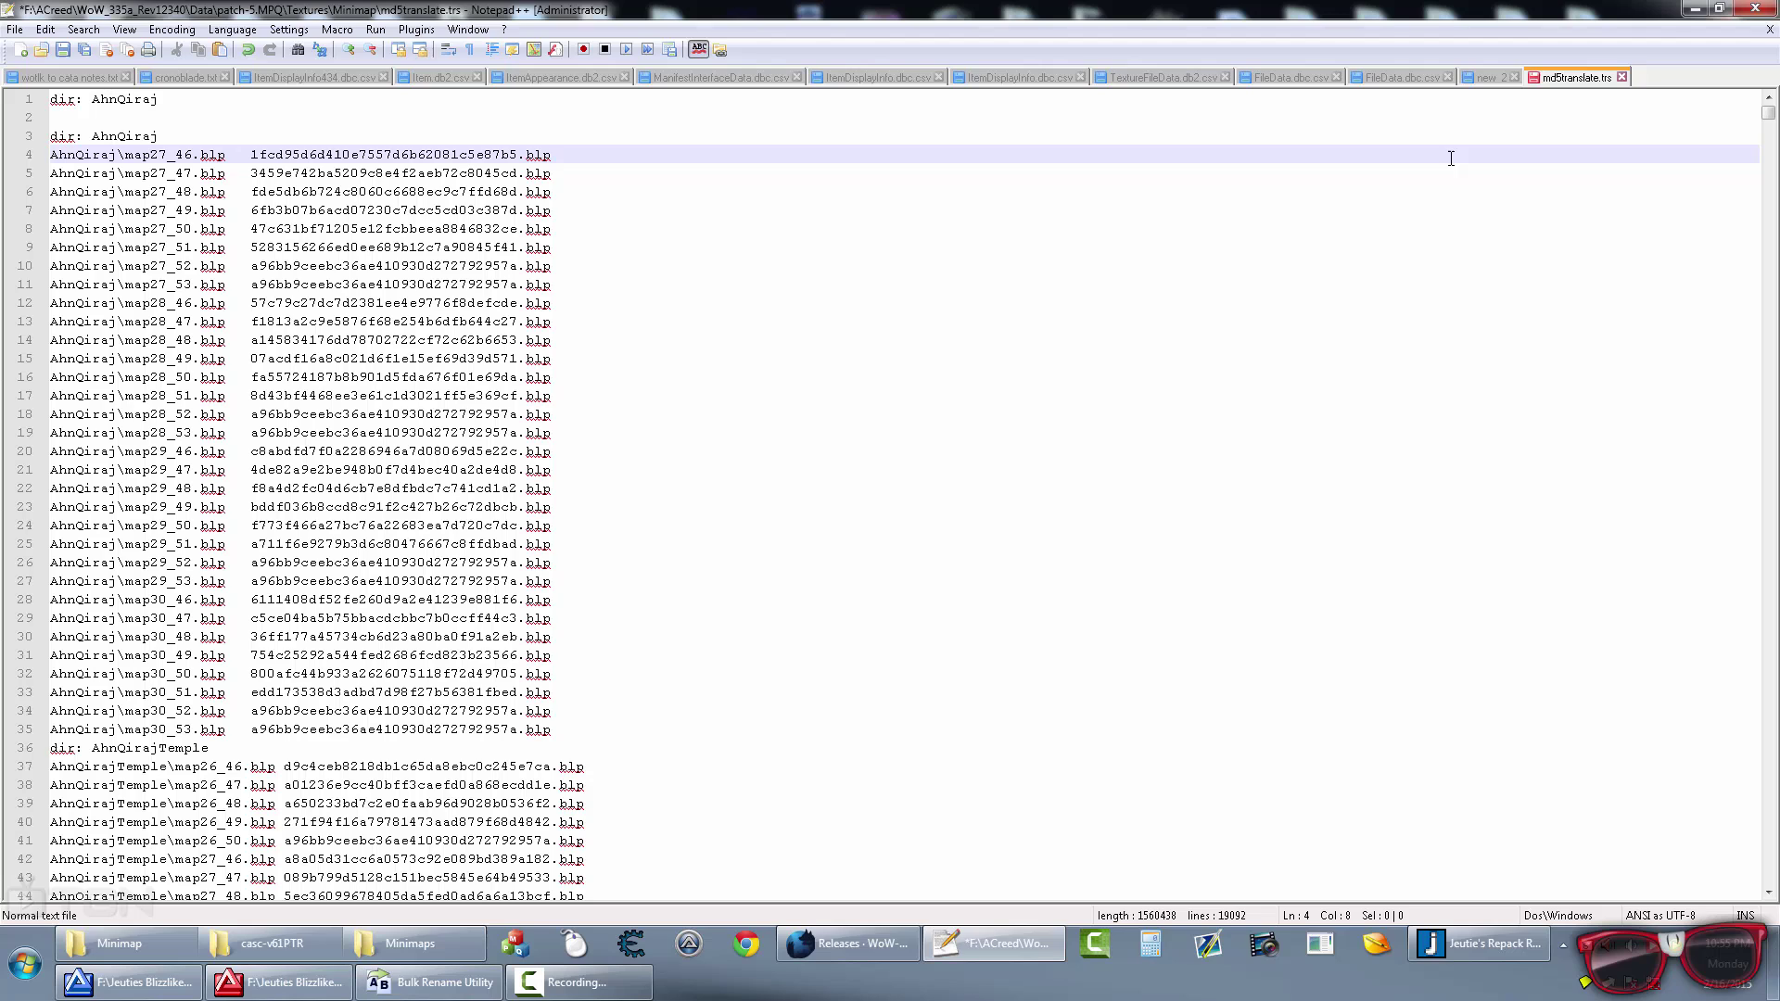
# Step: Minimize Notepad++, examine the BLP file names in the extracted Draenor folder, and return to the Minimaps folder
pyautogui.click(1695, 9)
pyautogui.click(369, 393)
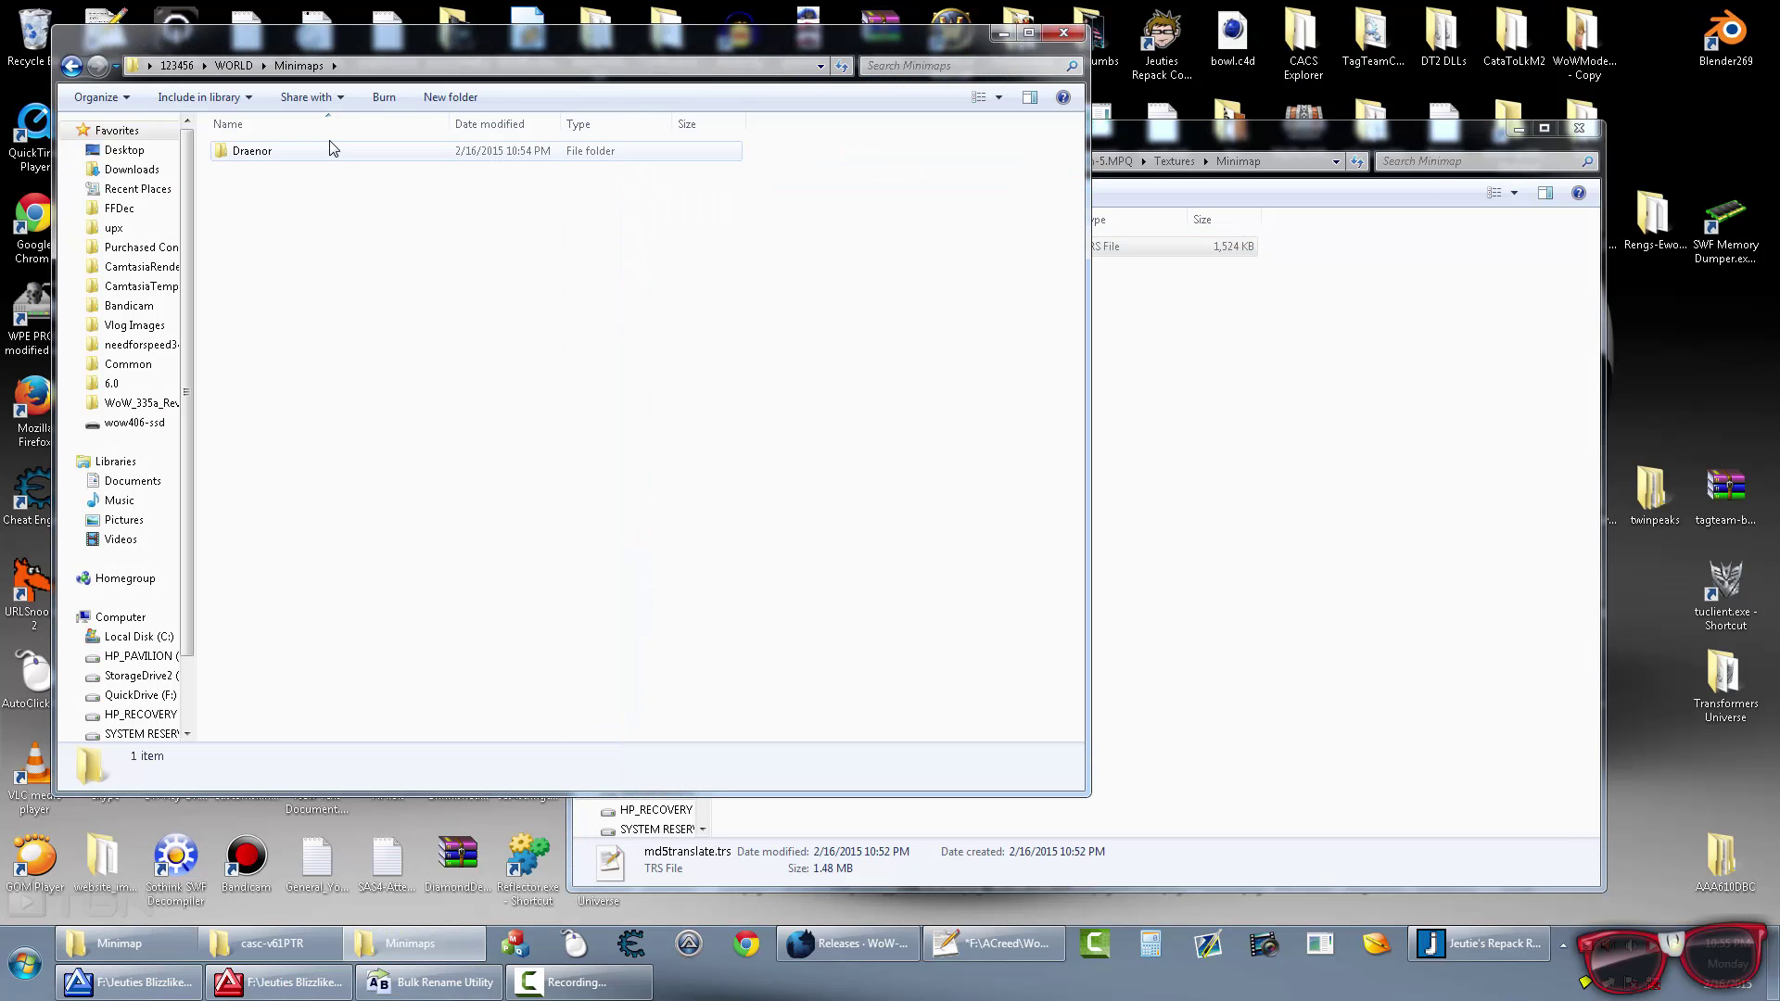
pyautogui.doubleClick(329, 146)
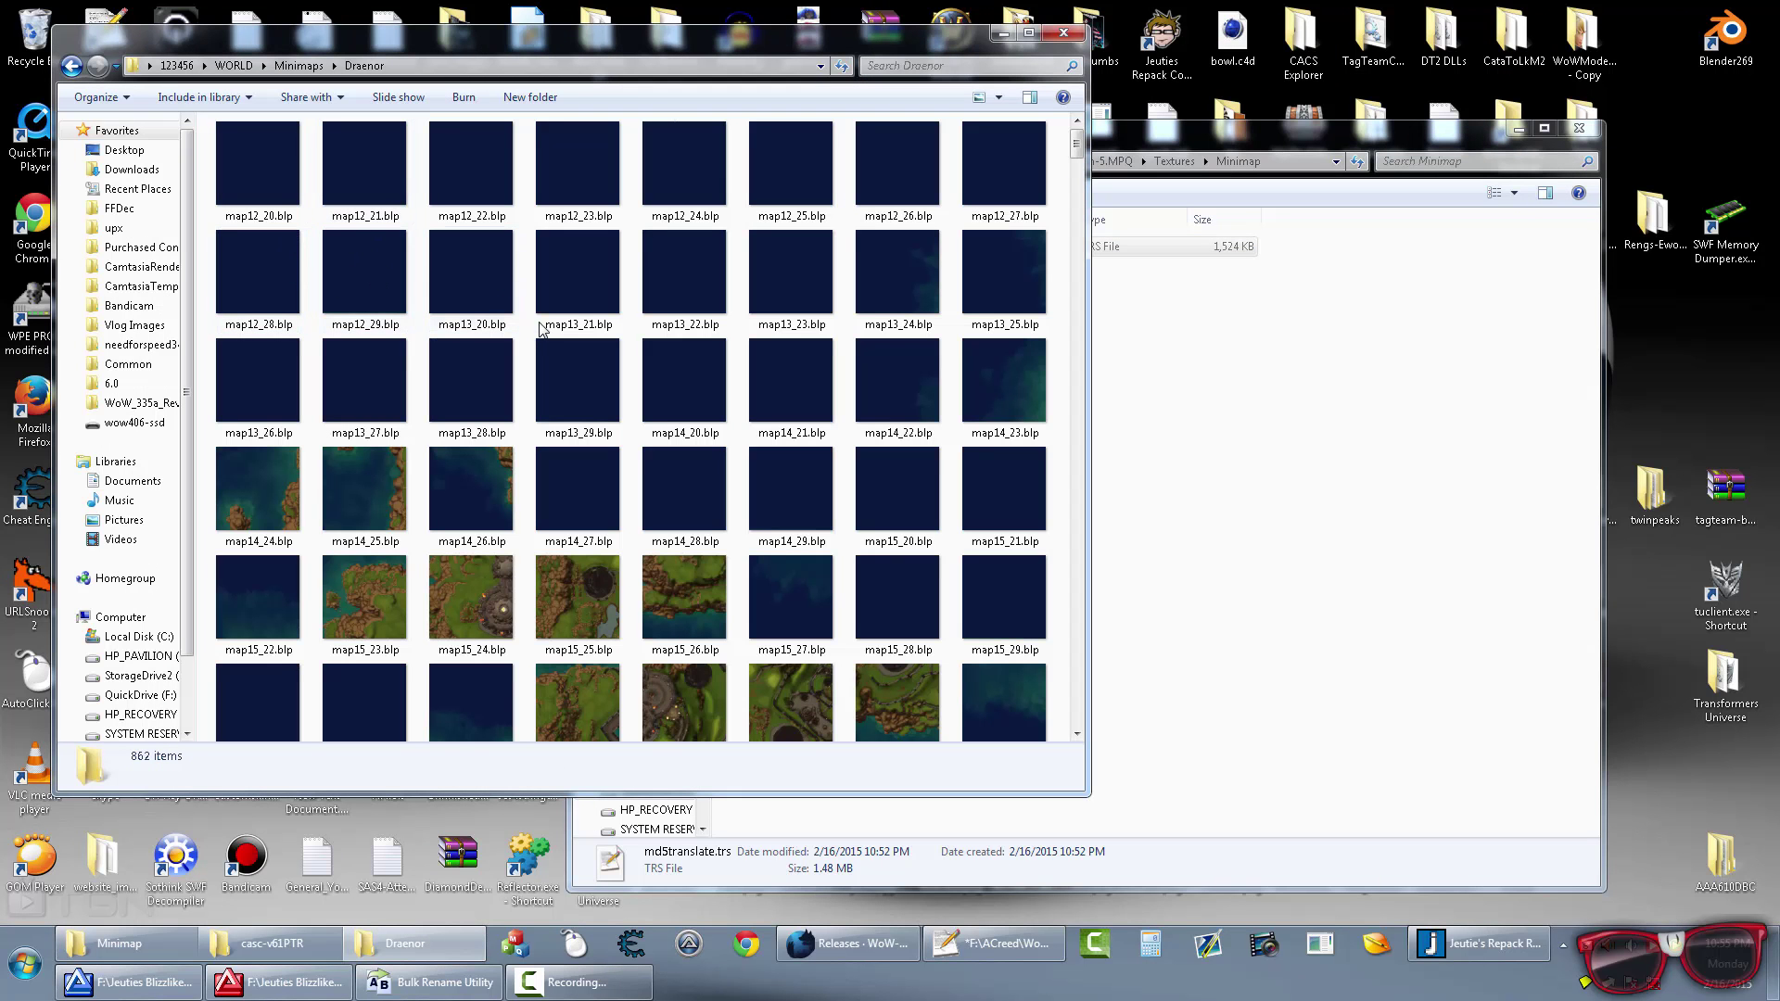
pyautogui.click(579, 329)
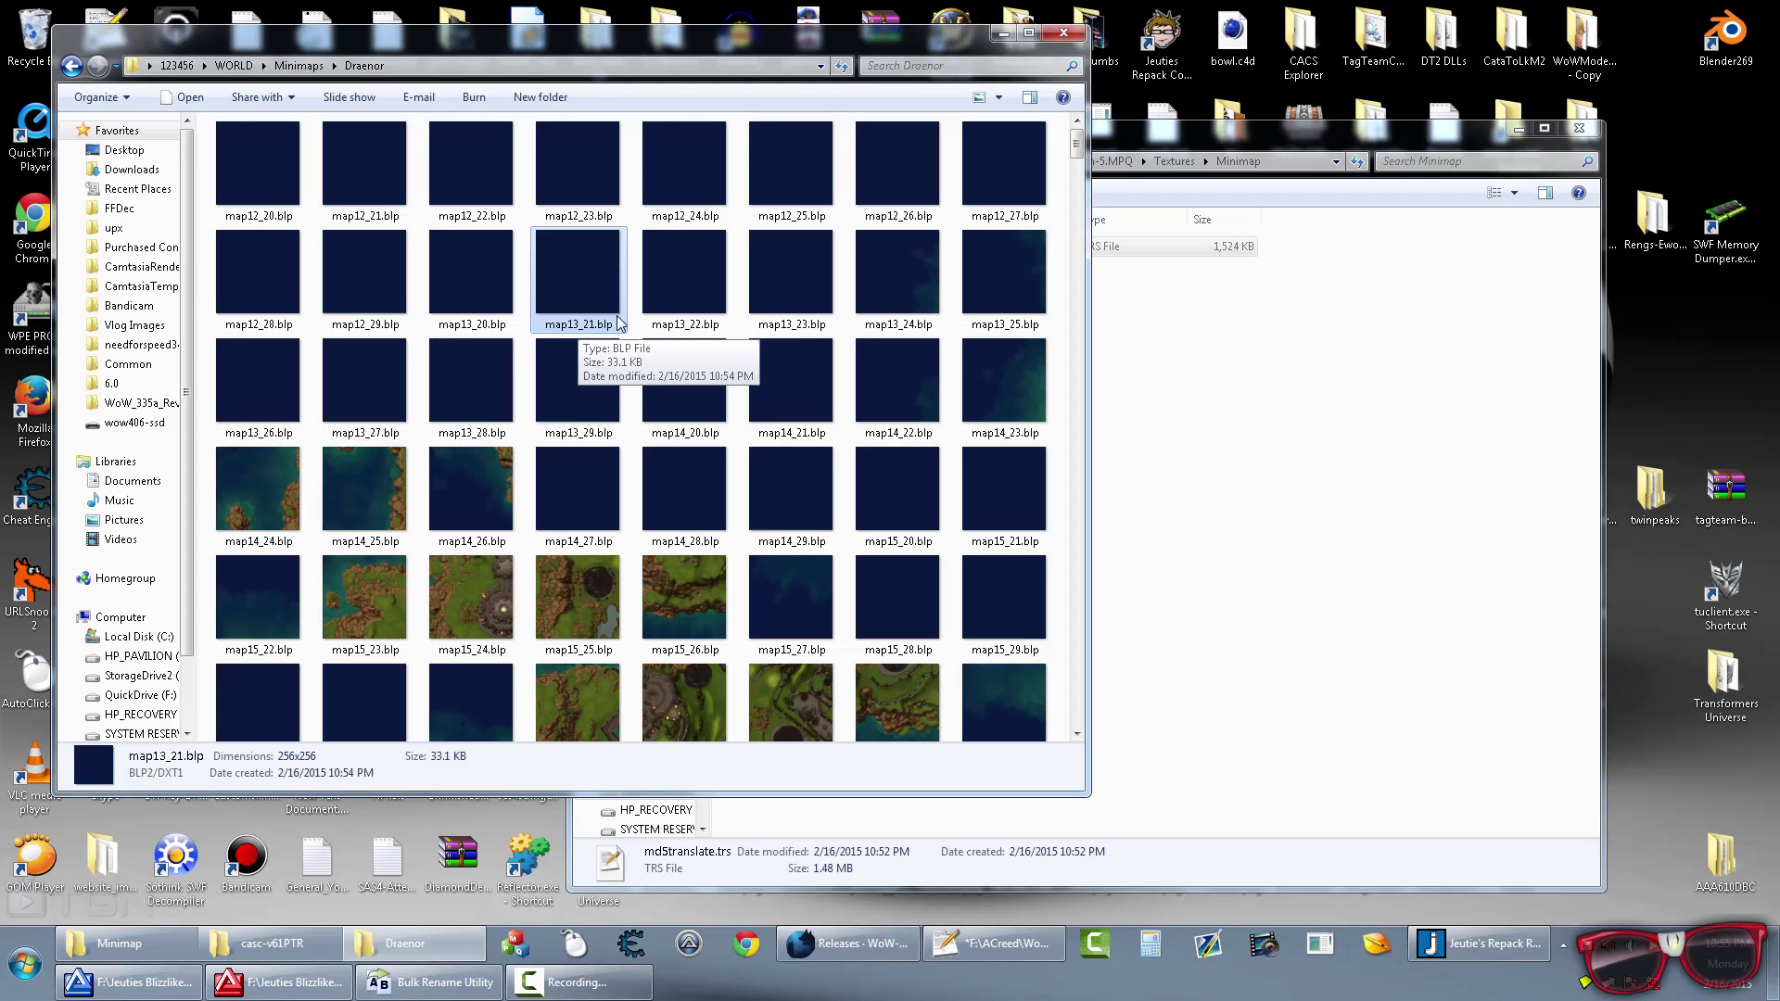
pyautogui.click(670, 312)
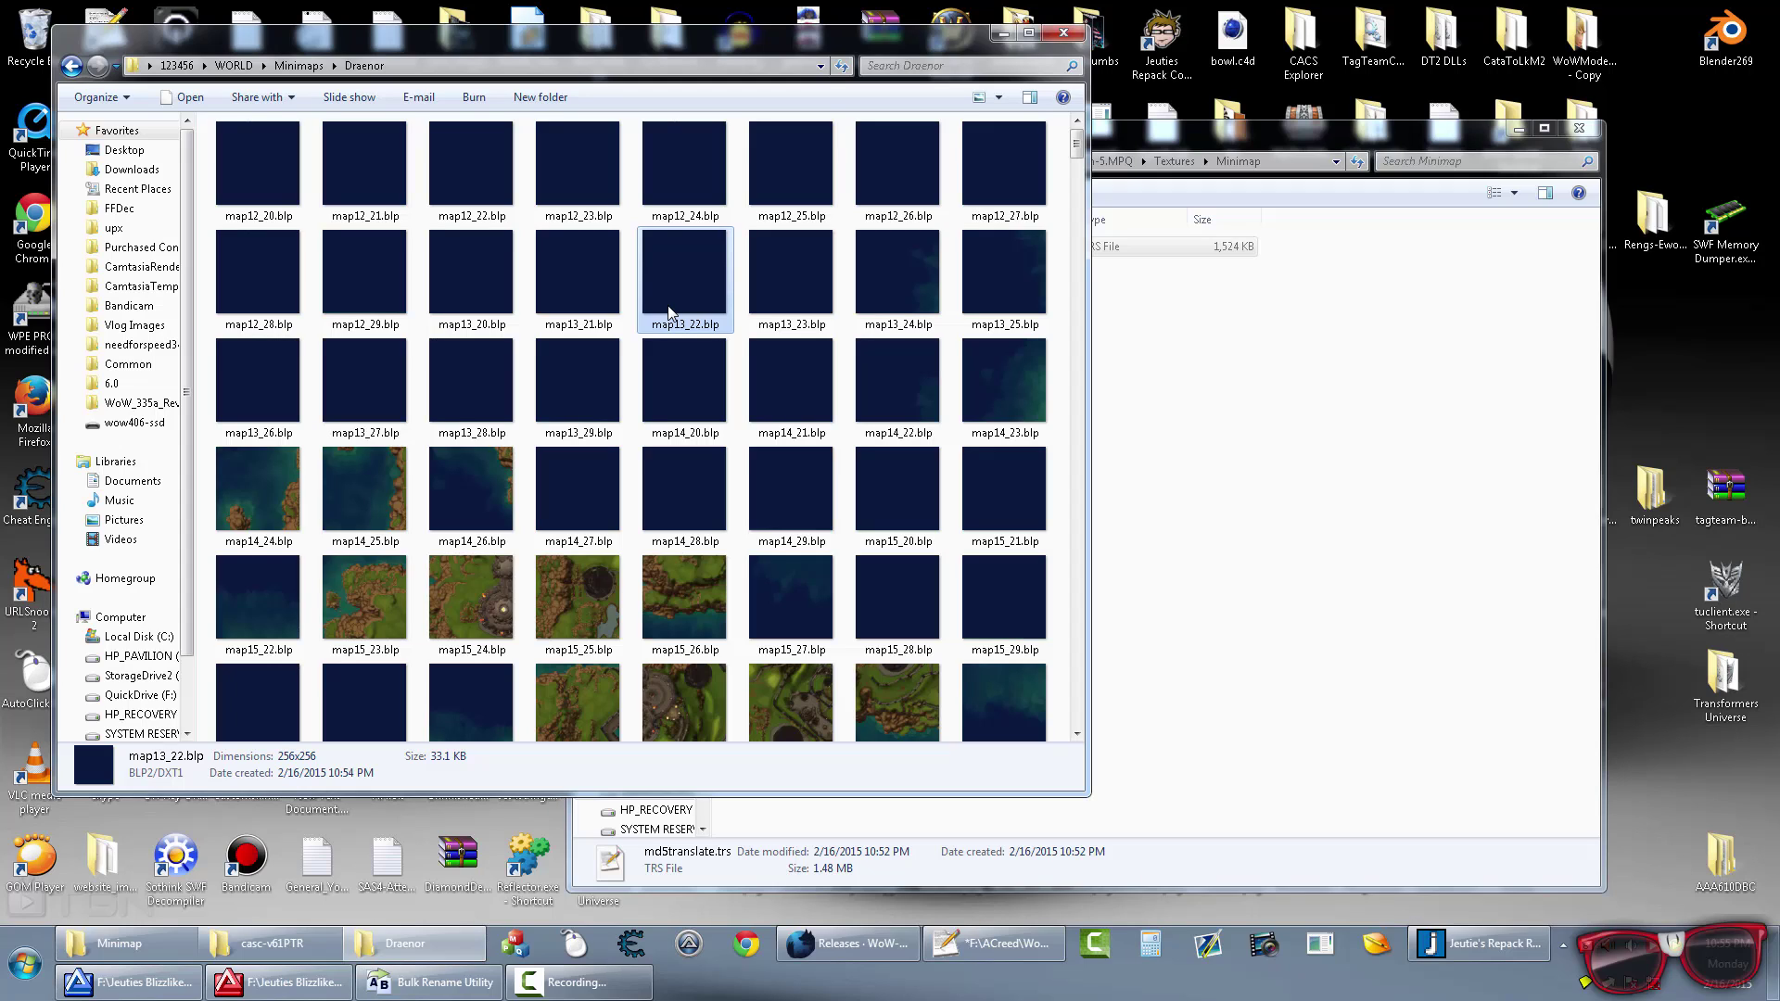
pyautogui.click(297, 65)
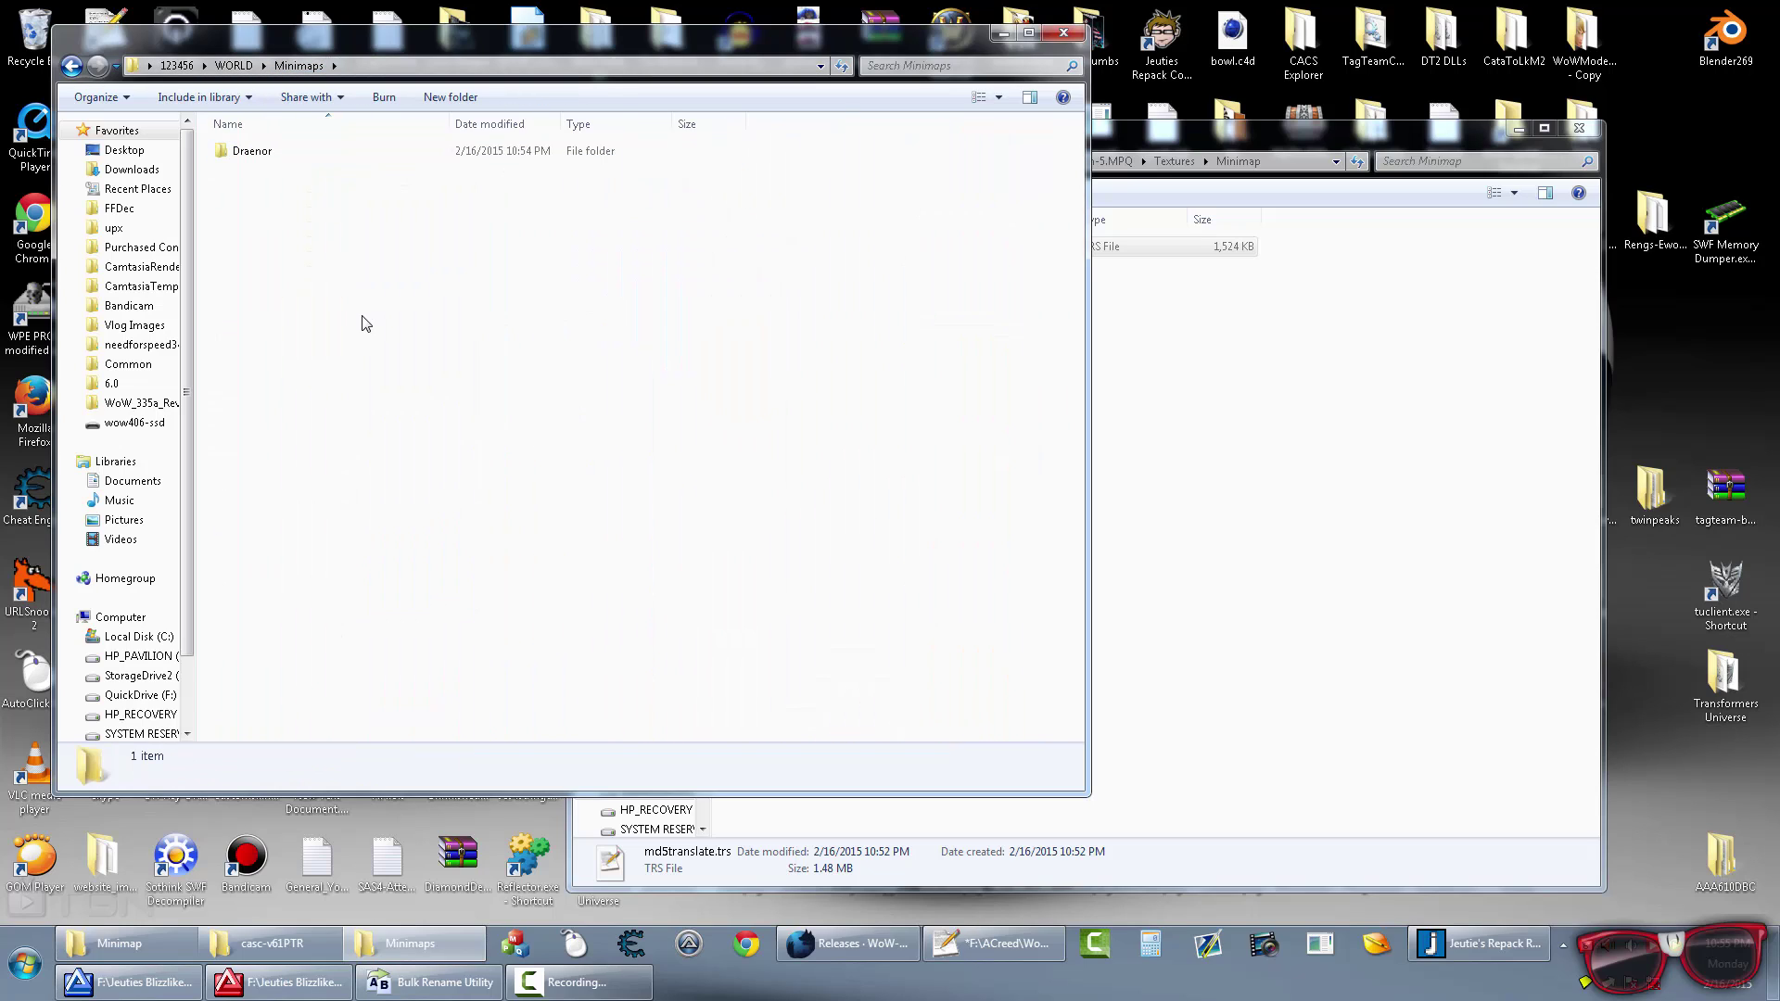
# Step: Open a command window in the Minimaps folder and move it below the Draenor folder entry
pyautogui.rightClick(362, 323)
pyautogui.click(318, 410)
pyautogui.keyDown('shift'); pyautogui.rightClick(414, 385); pyautogui.keyUp('shift')
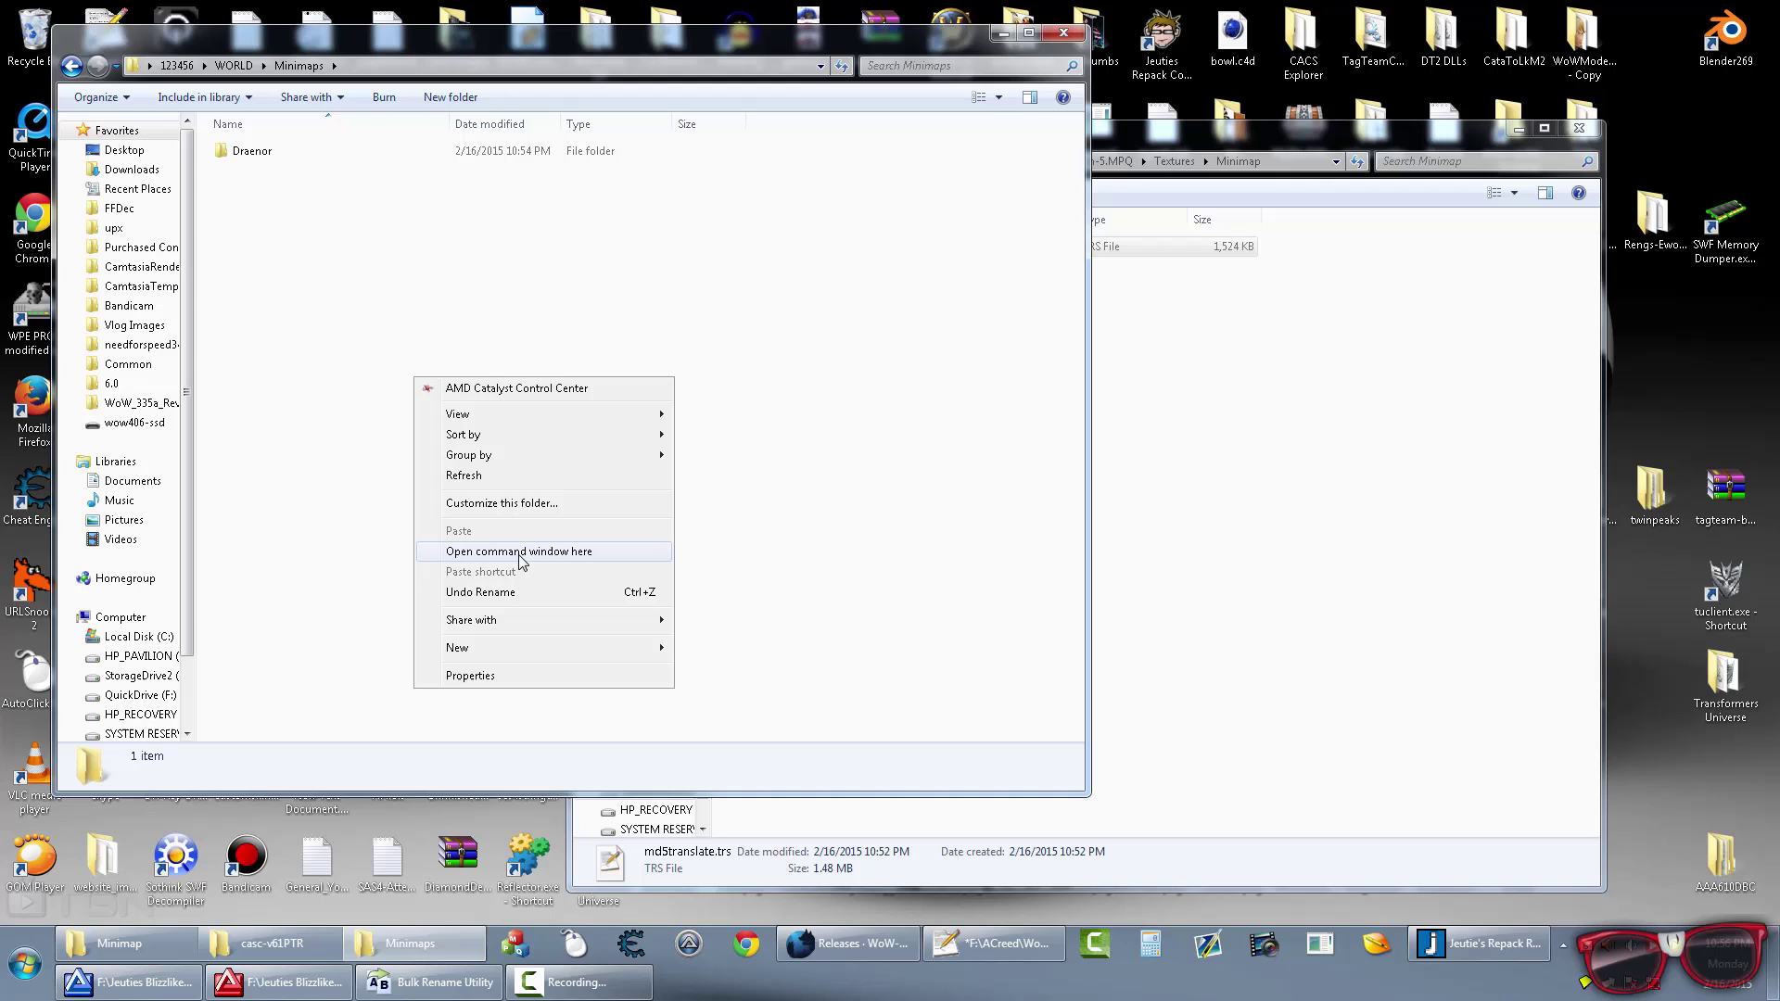
pyautogui.click(579, 559)
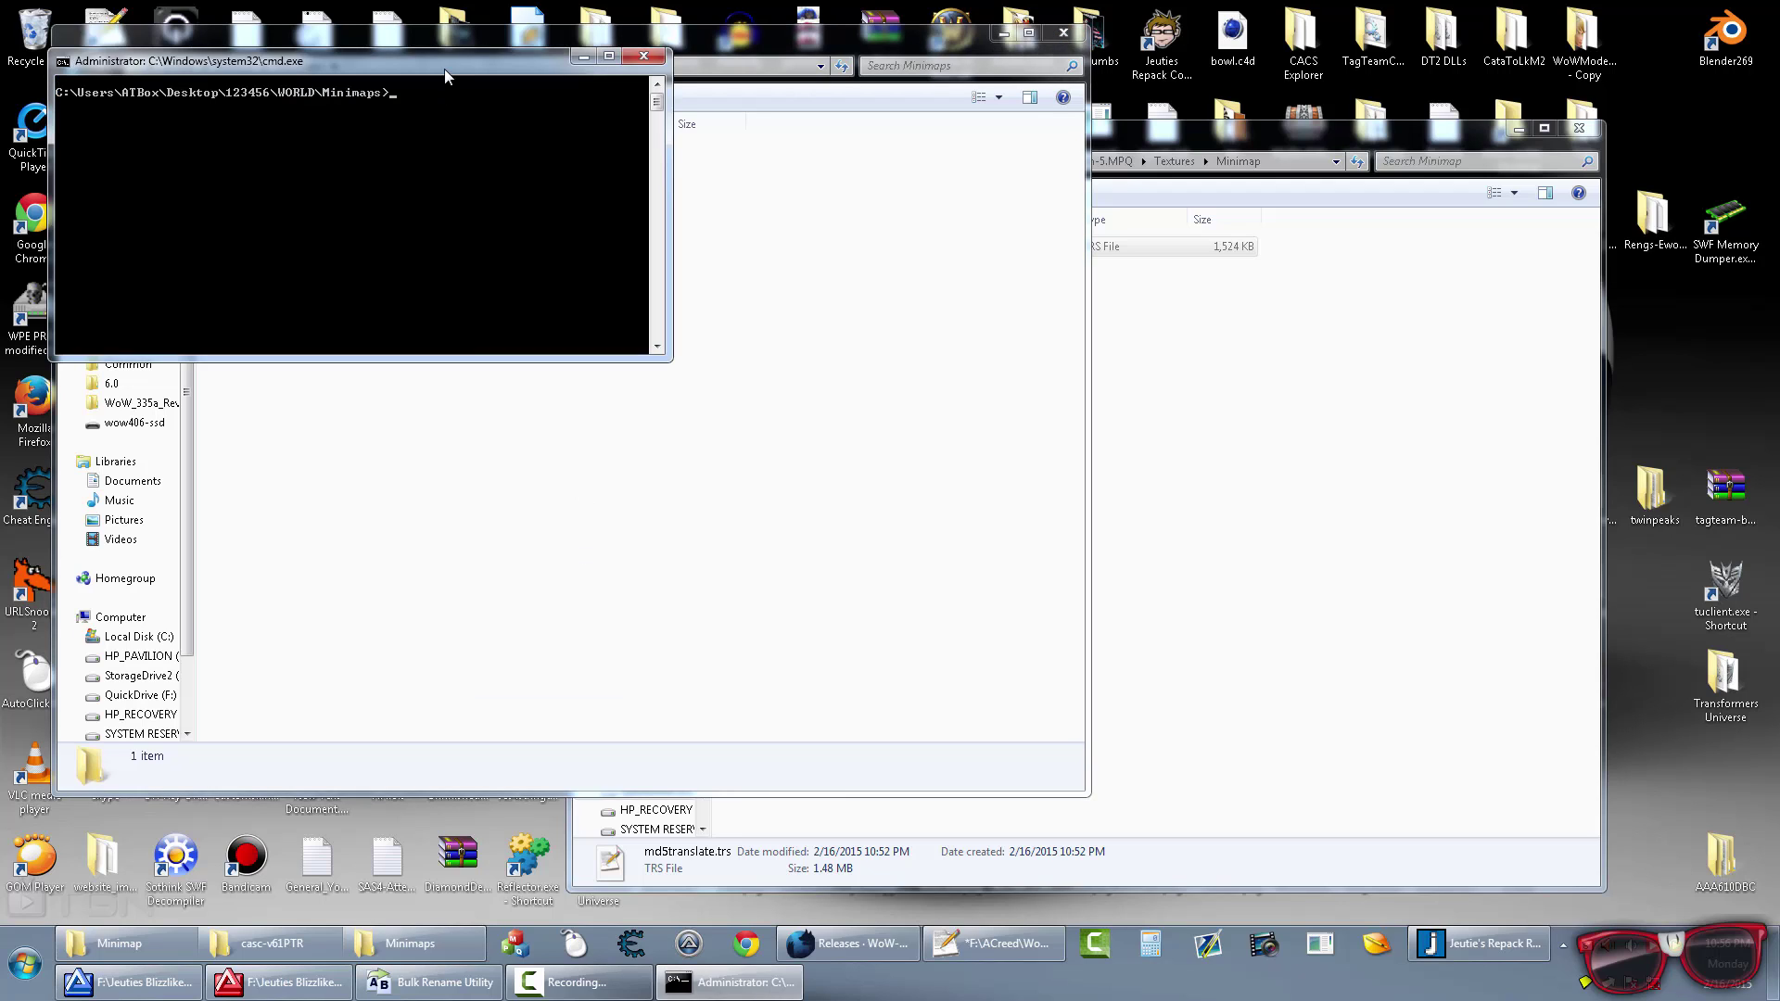
pyautogui.moveTo(444, 63); pyautogui.dragTo(397, 350)
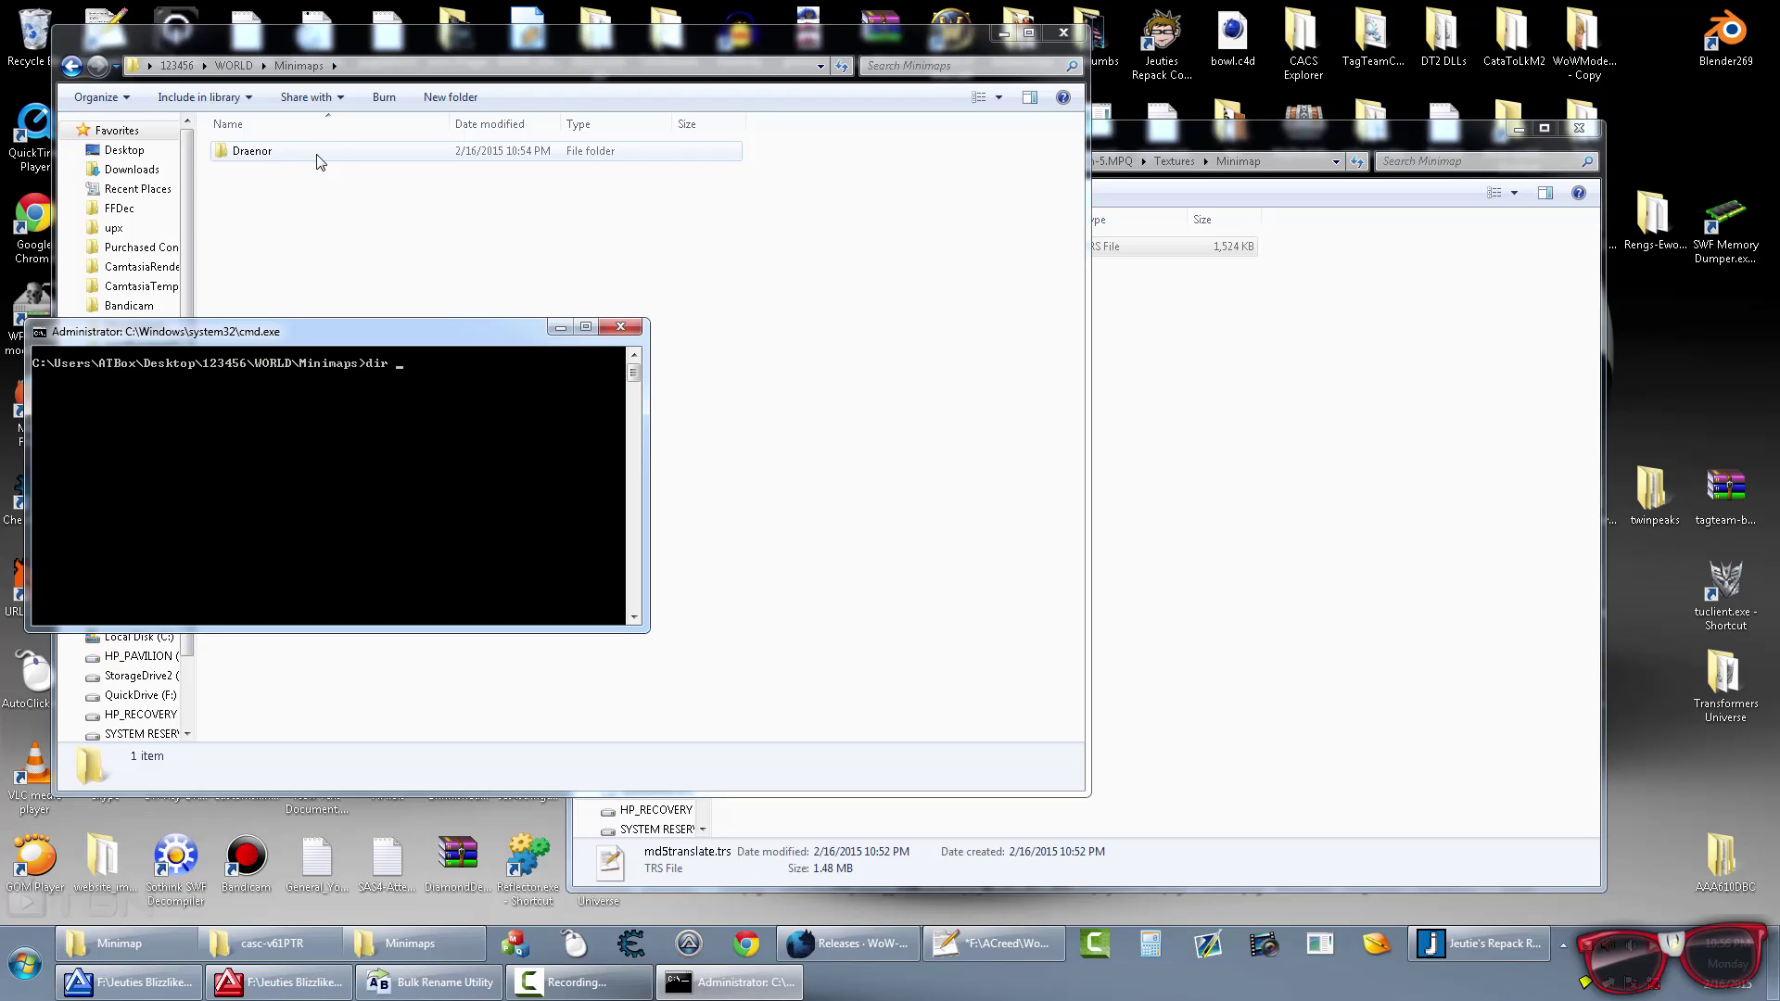
# Step: Write a recursive list of all file paths to z1.txt with "dir /a-d /b /s > z1.txt"
pyautogui.press('BackSpace')
pyautogui.write('-d /b /s > z1.txt')
pyautogui.press('Return')
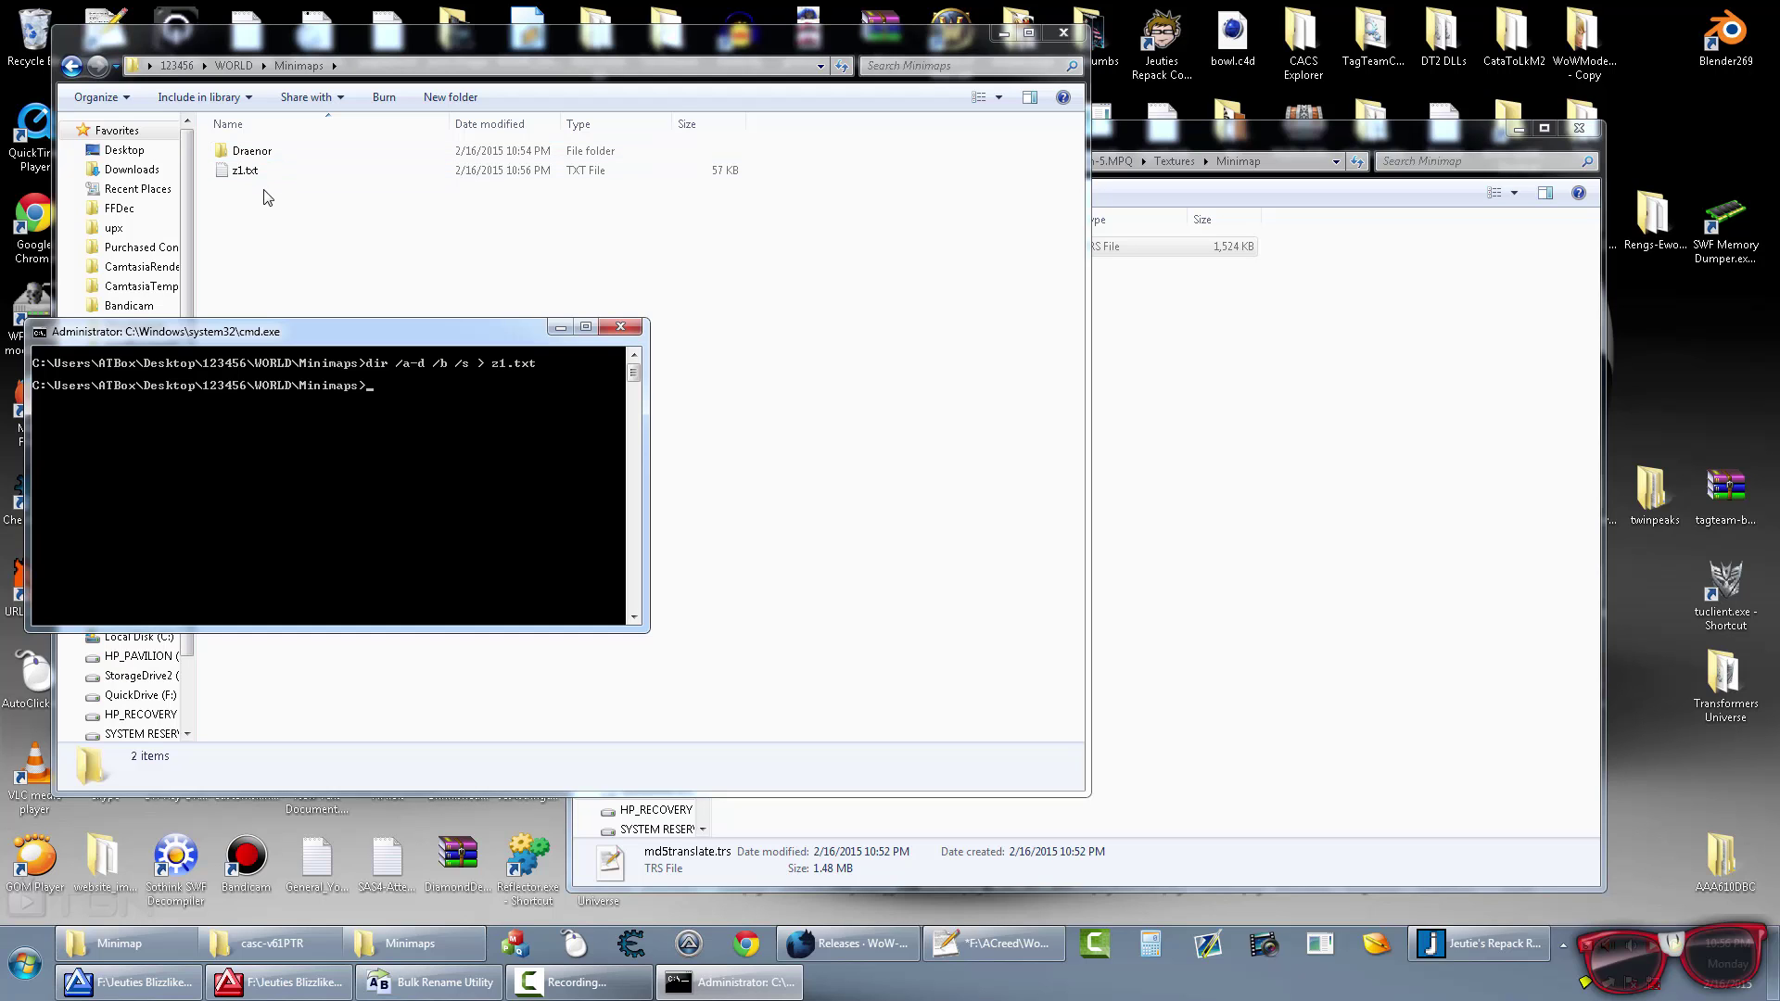
# Step: Open z1.txt in Notepad++, delete the line listing z1.txt itself, and check the list through to its end
pyautogui.click(243, 172)
pyautogui.doubleClick(243, 172)
pyautogui.click(451, 322)
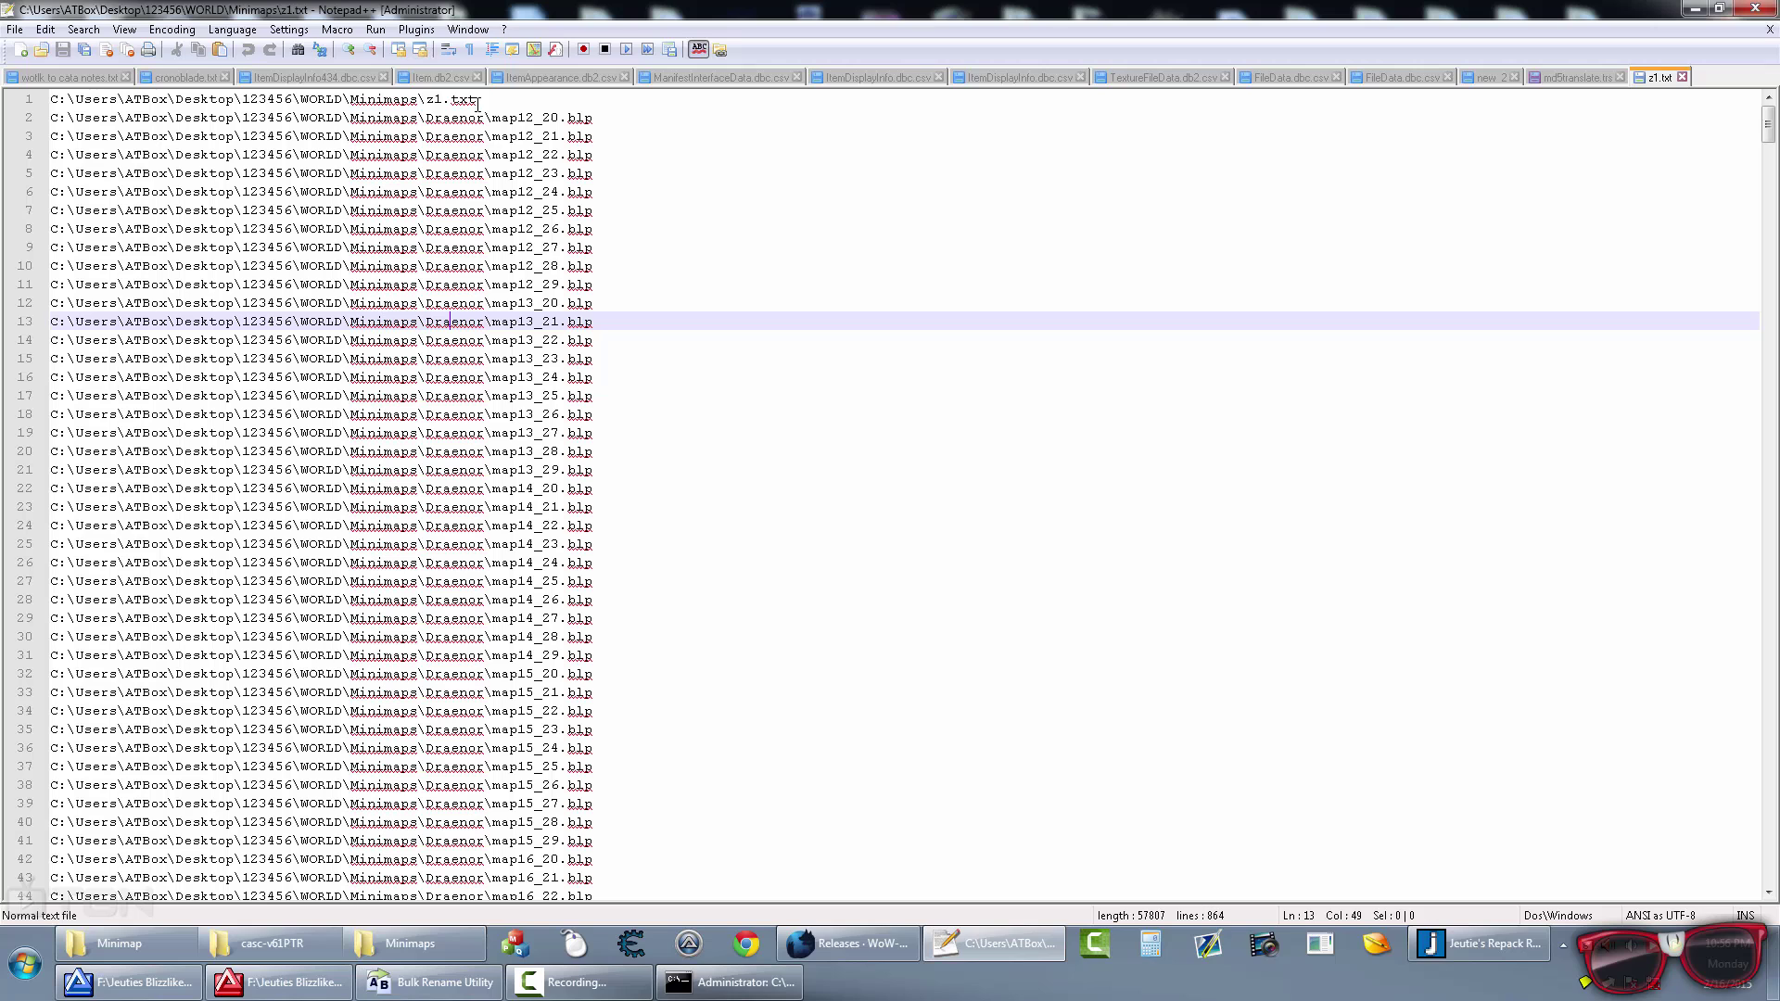
pyautogui.moveTo(478, 101); pyautogui.dragTo(50, 100)
pyautogui.press('Delete')
pyautogui.press('Delete')
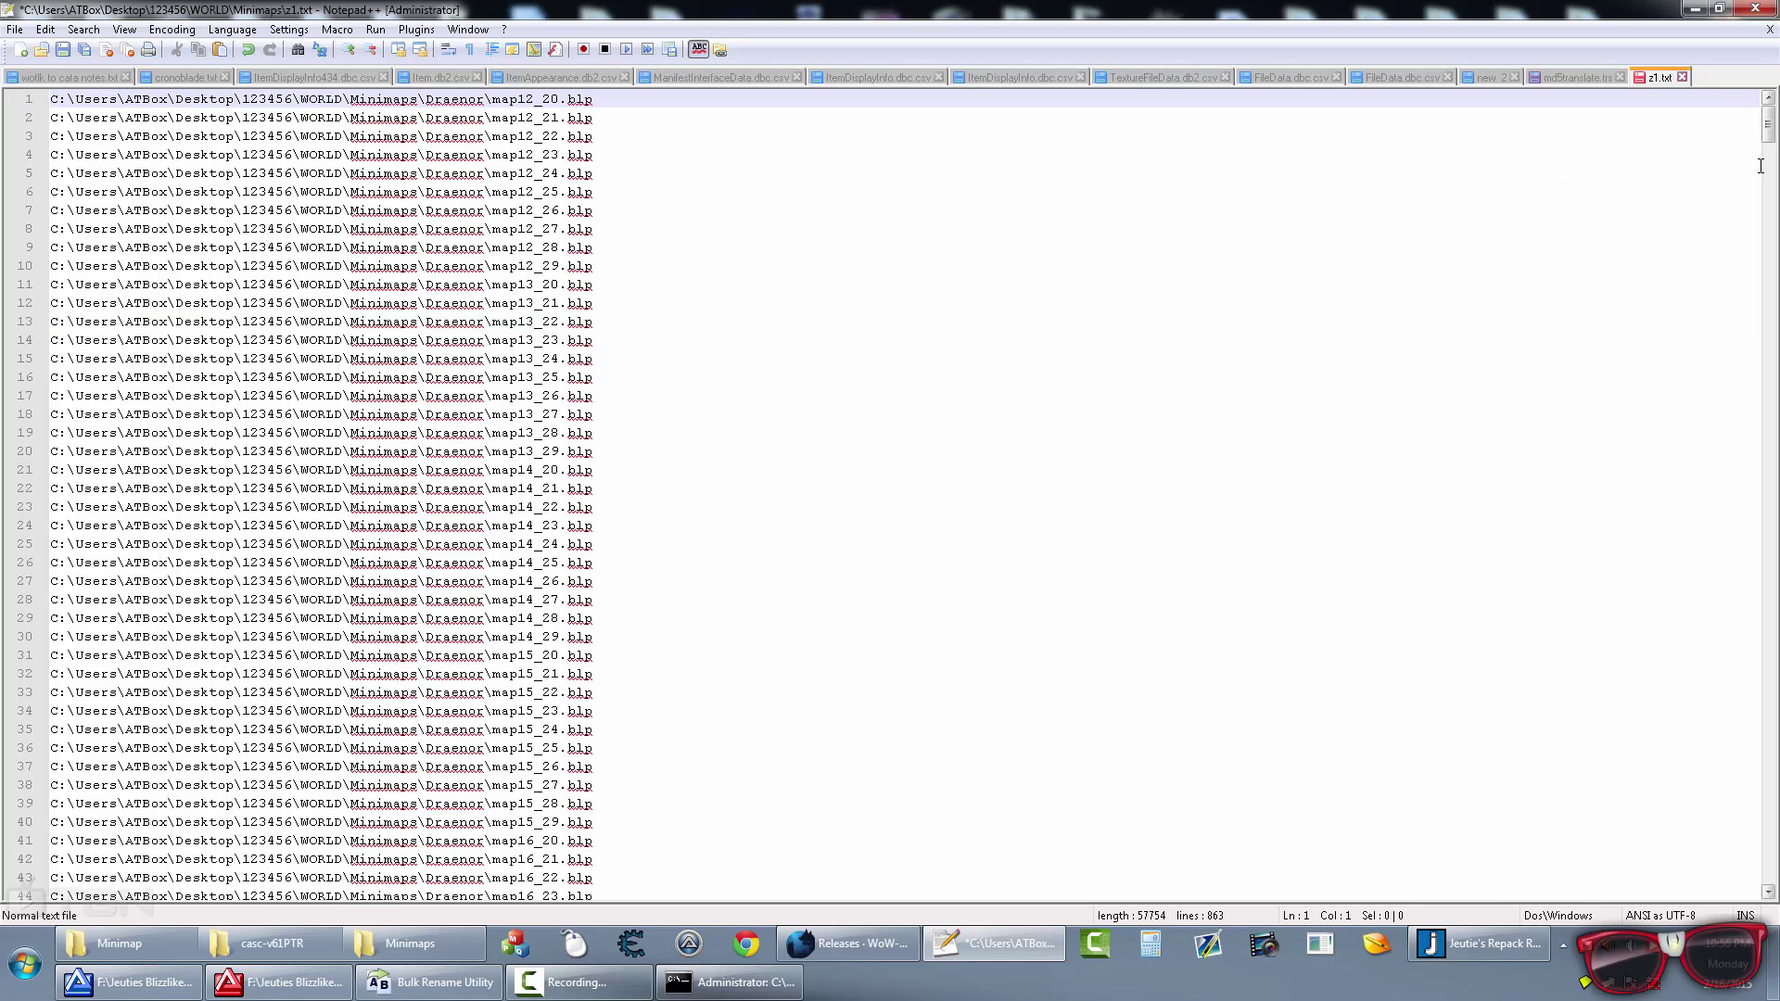
pyautogui.moveTo(1768, 125); pyautogui.dragTo(1767, 914)
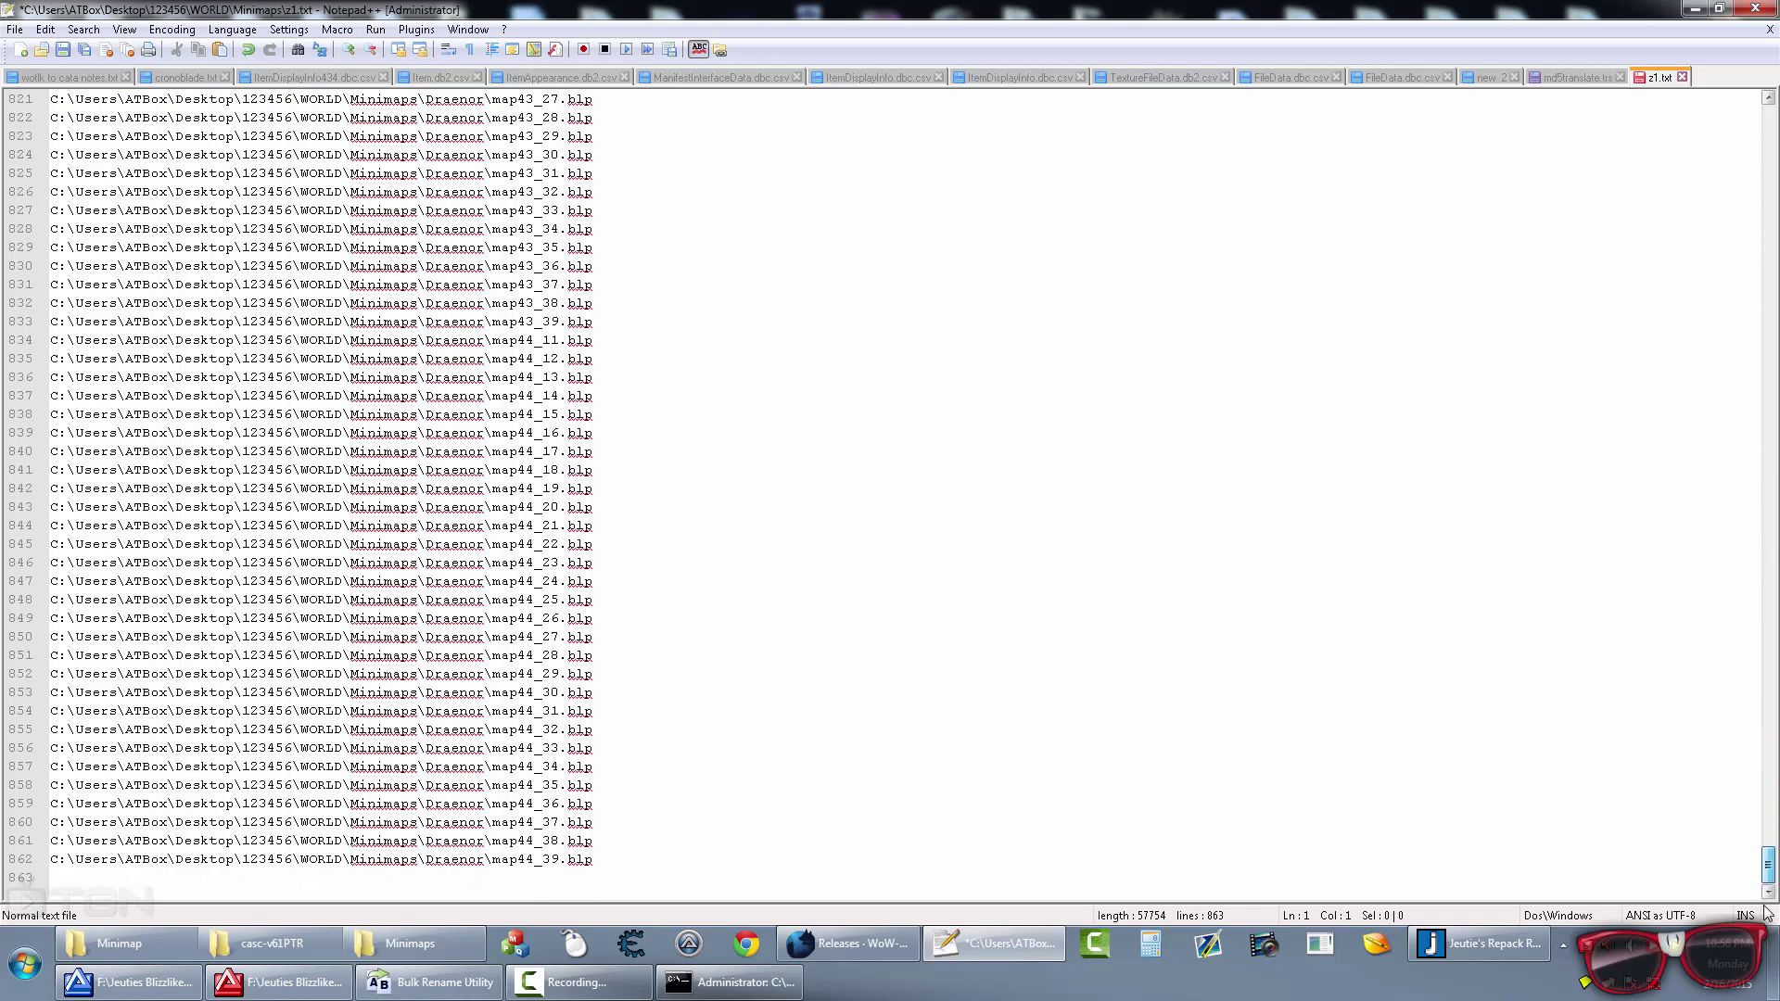
pyautogui.hotkey('ctrl', 'Home')
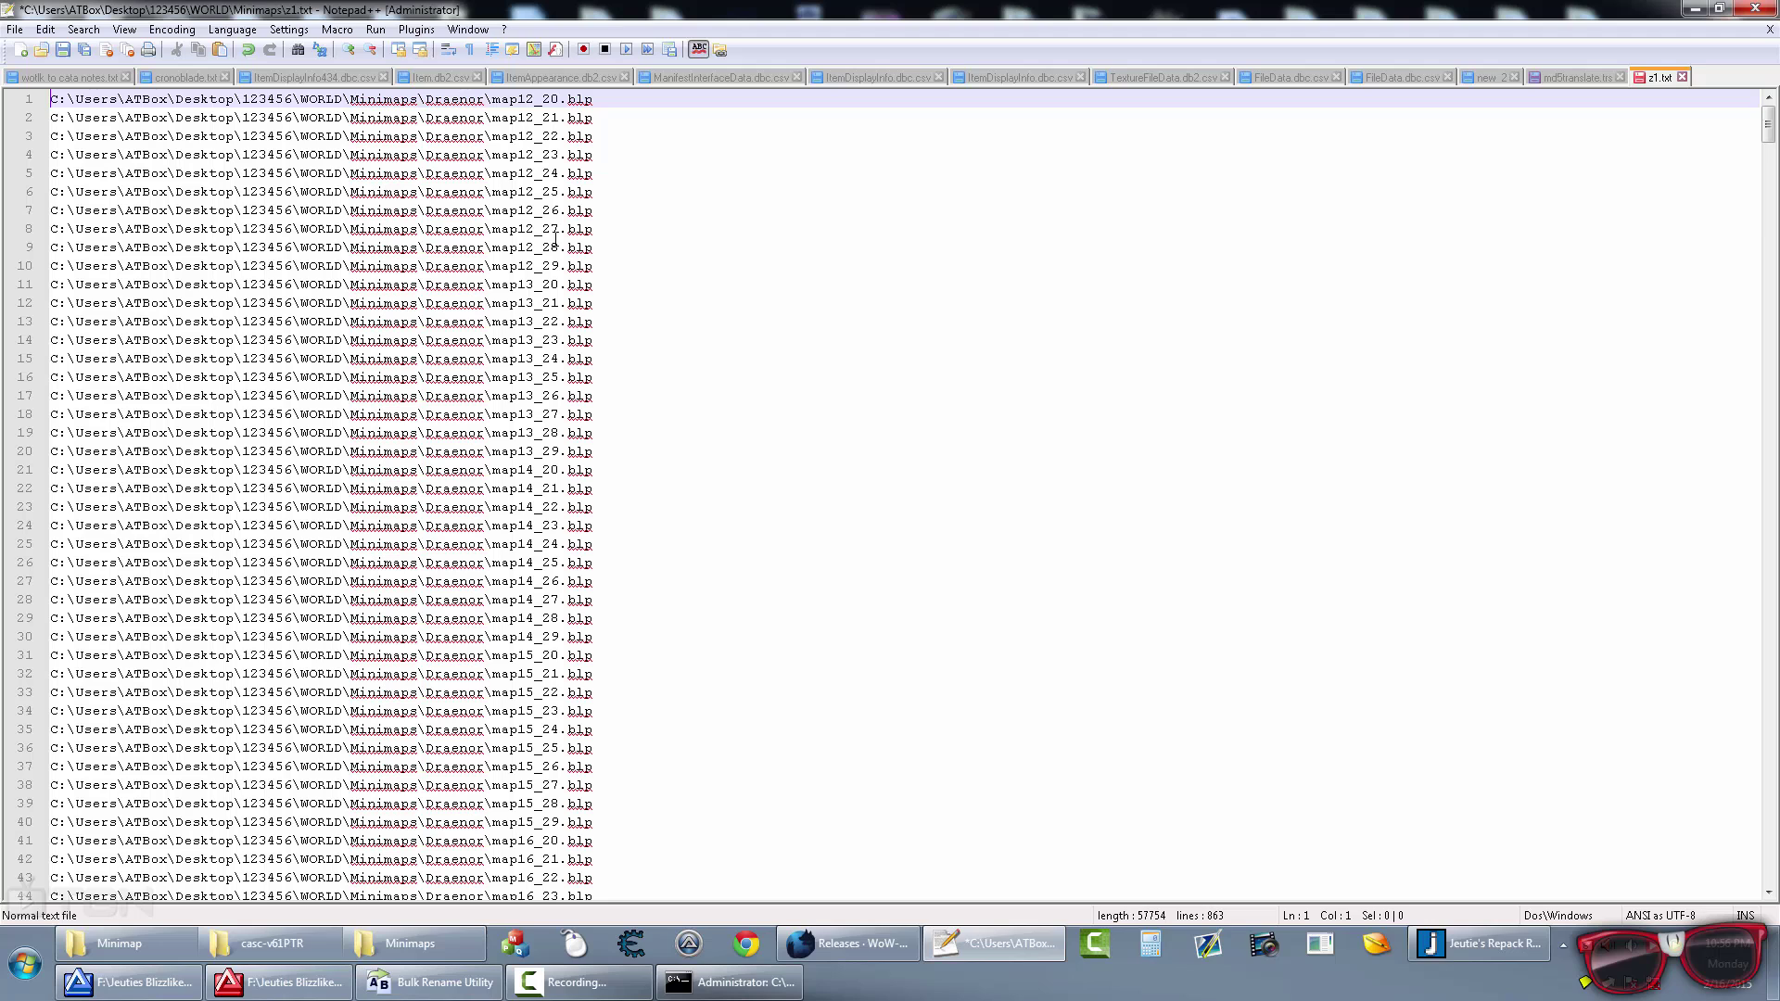
# Step: Launch Microsoft Office Excel 2007 with a blank workbook
pyautogui.click(543, 229)
pyautogui.press('super')
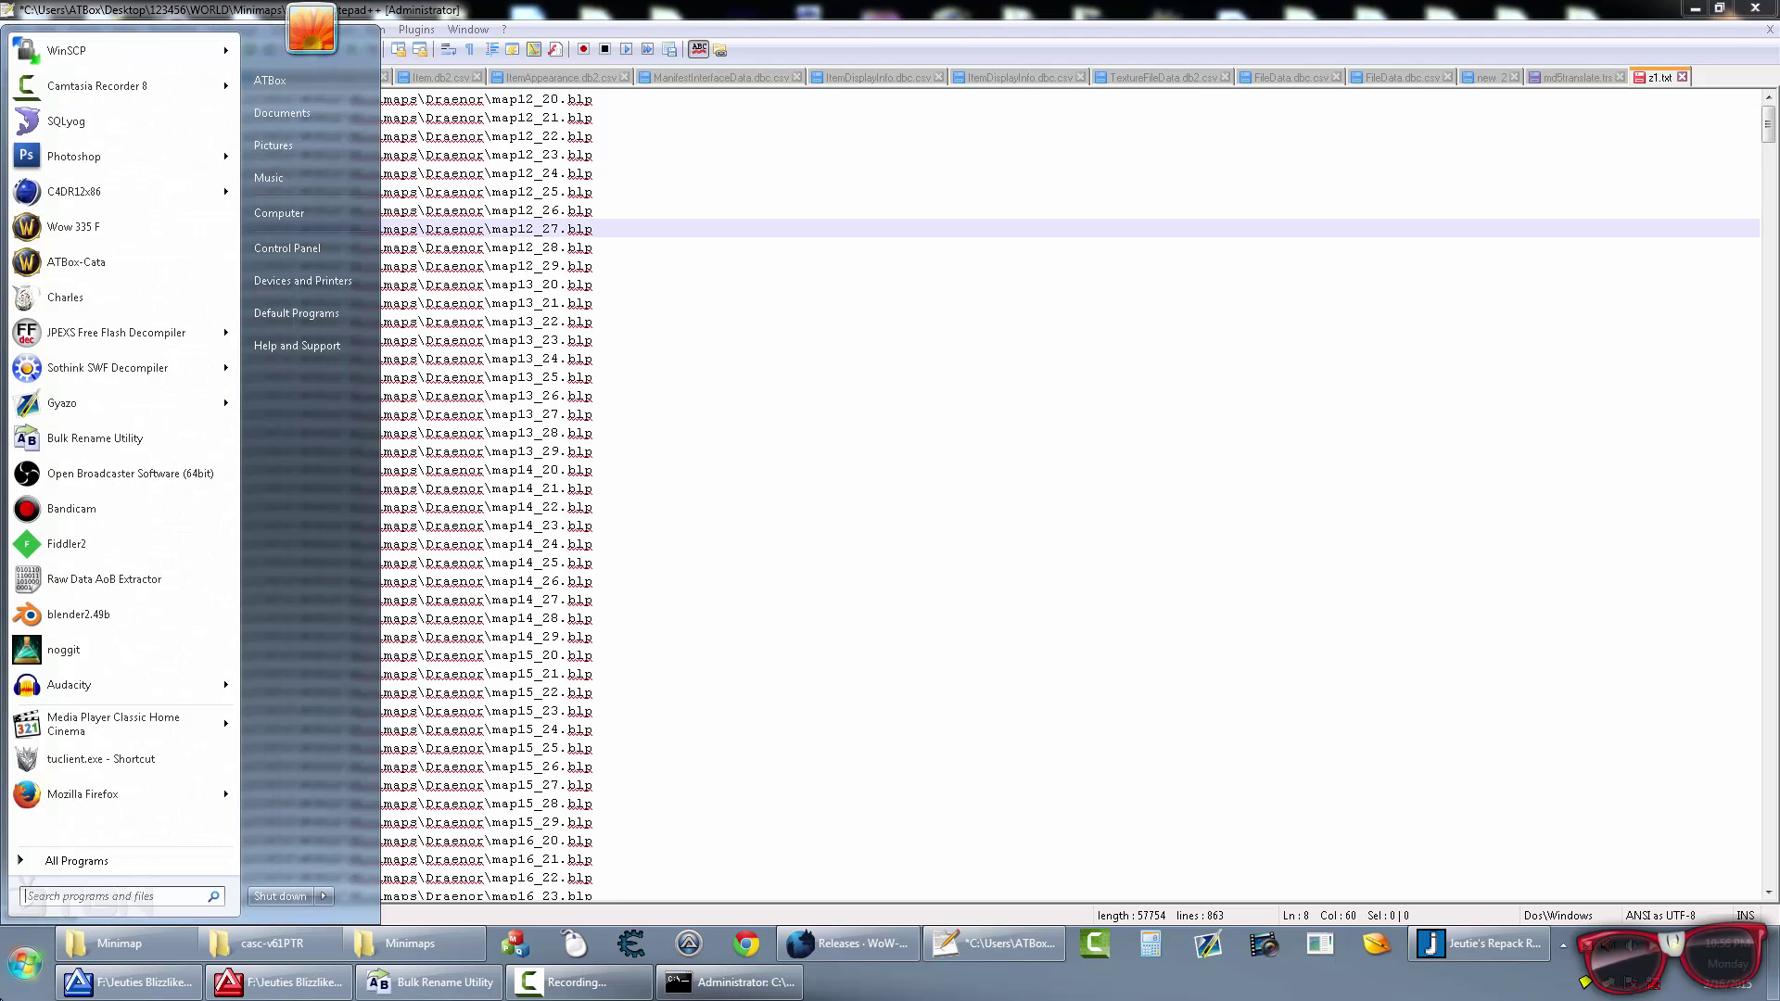
pyautogui.write('excel')
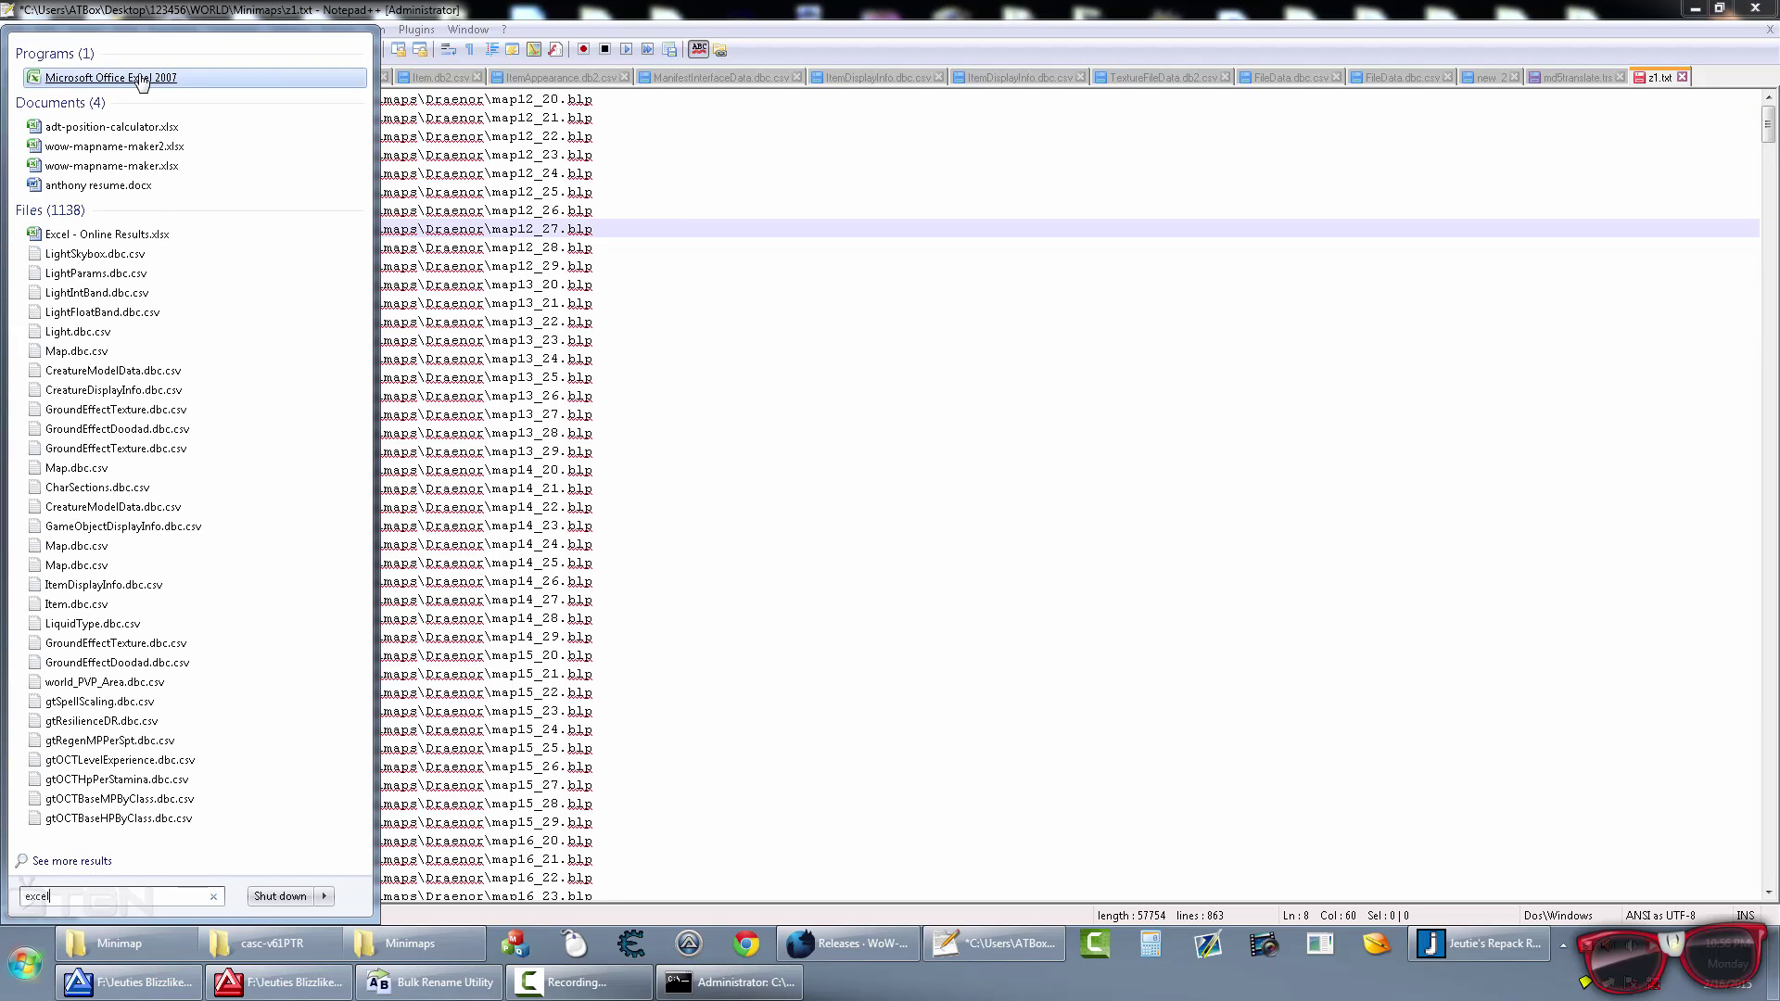
pyautogui.press('Return')
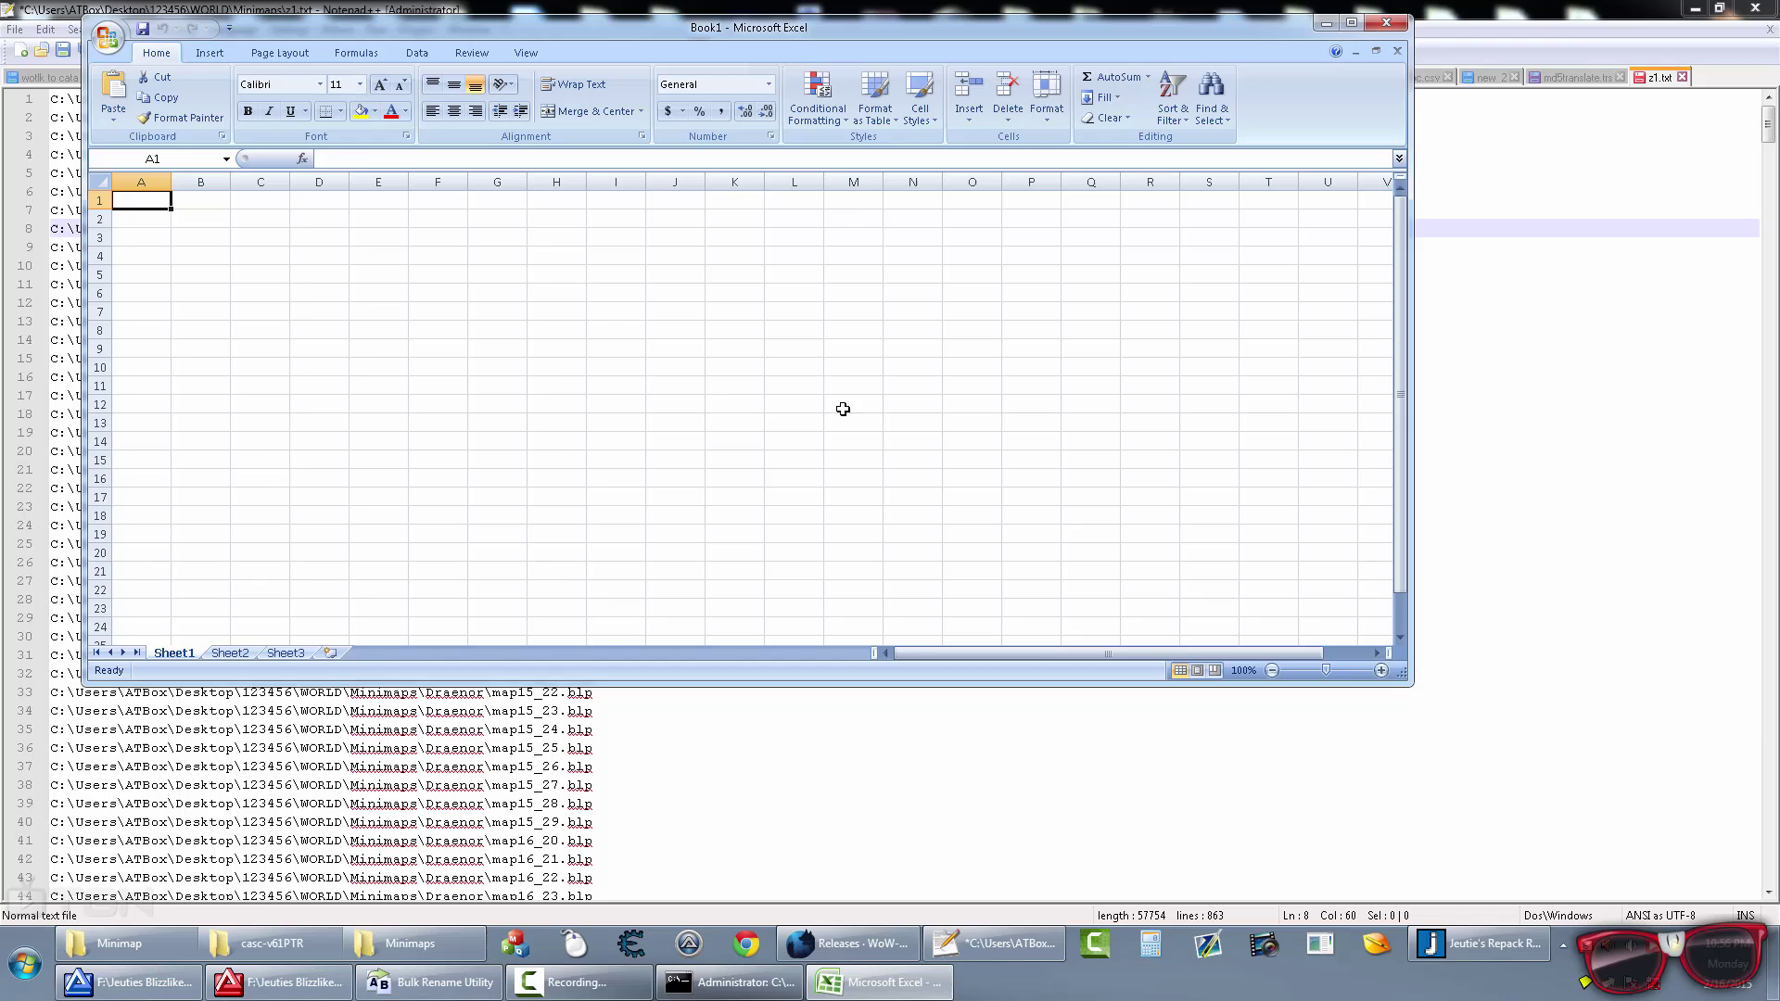
# Step: In z1.txt, replace the folder path up to and including "Minimaps\" with nothing on all lines, leaving entries starting with "Draenor\"
pyautogui.click(507, 729)
pyautogui.moveTo(452, 340); pyautogui.dragTo(459, 321)
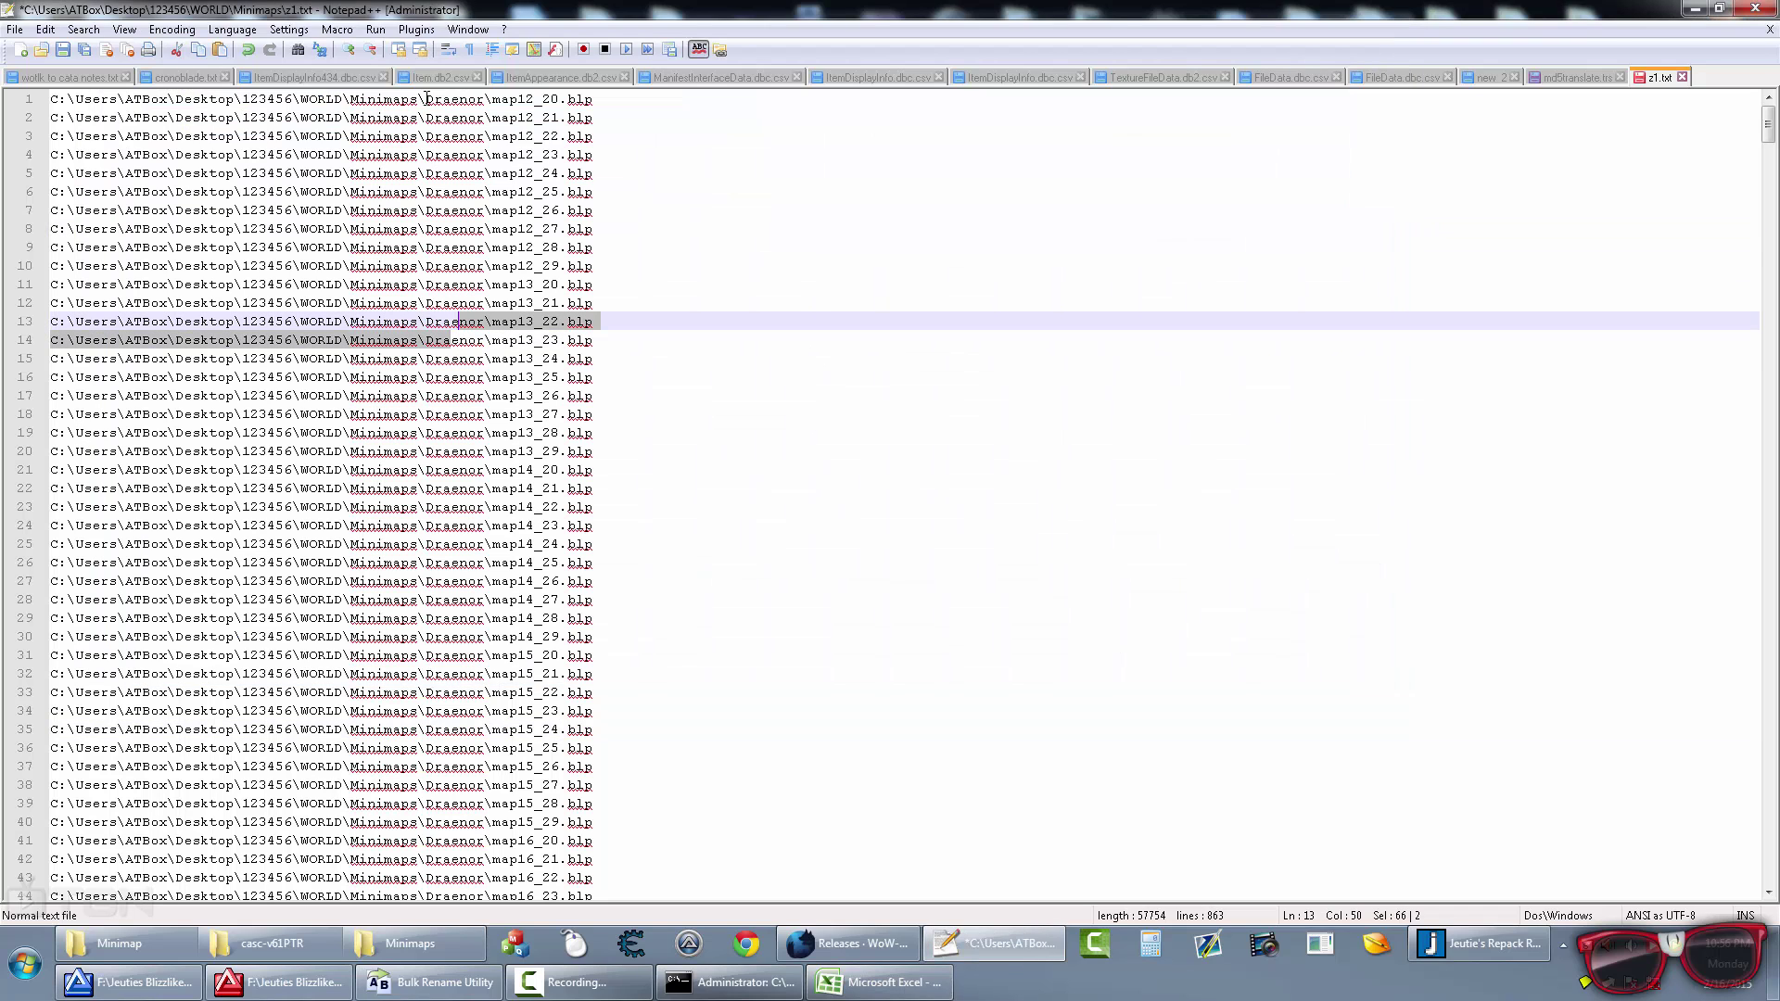
pyautogui.moveTo(425, 99); pyautogui.dragTo(50, 99)
pyautogui.hotkey('ctrl', 'f')
pyautogui.click(698, 351)
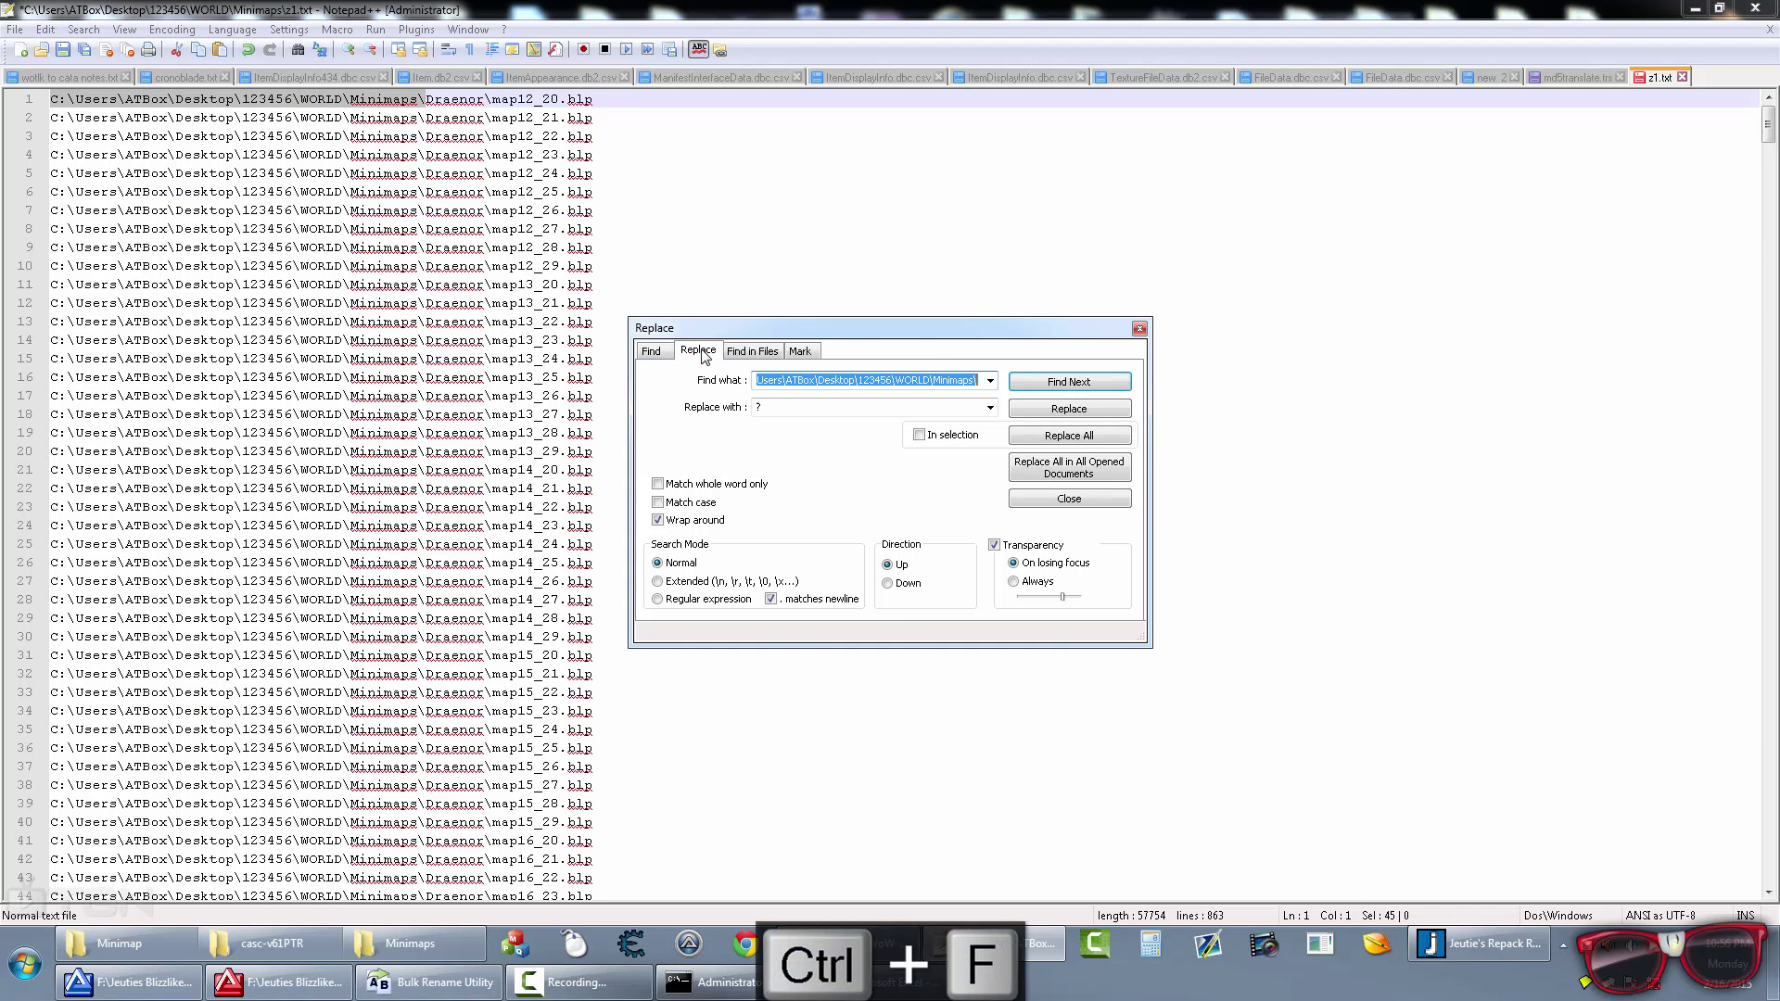
pyautogui.click(847, 406)
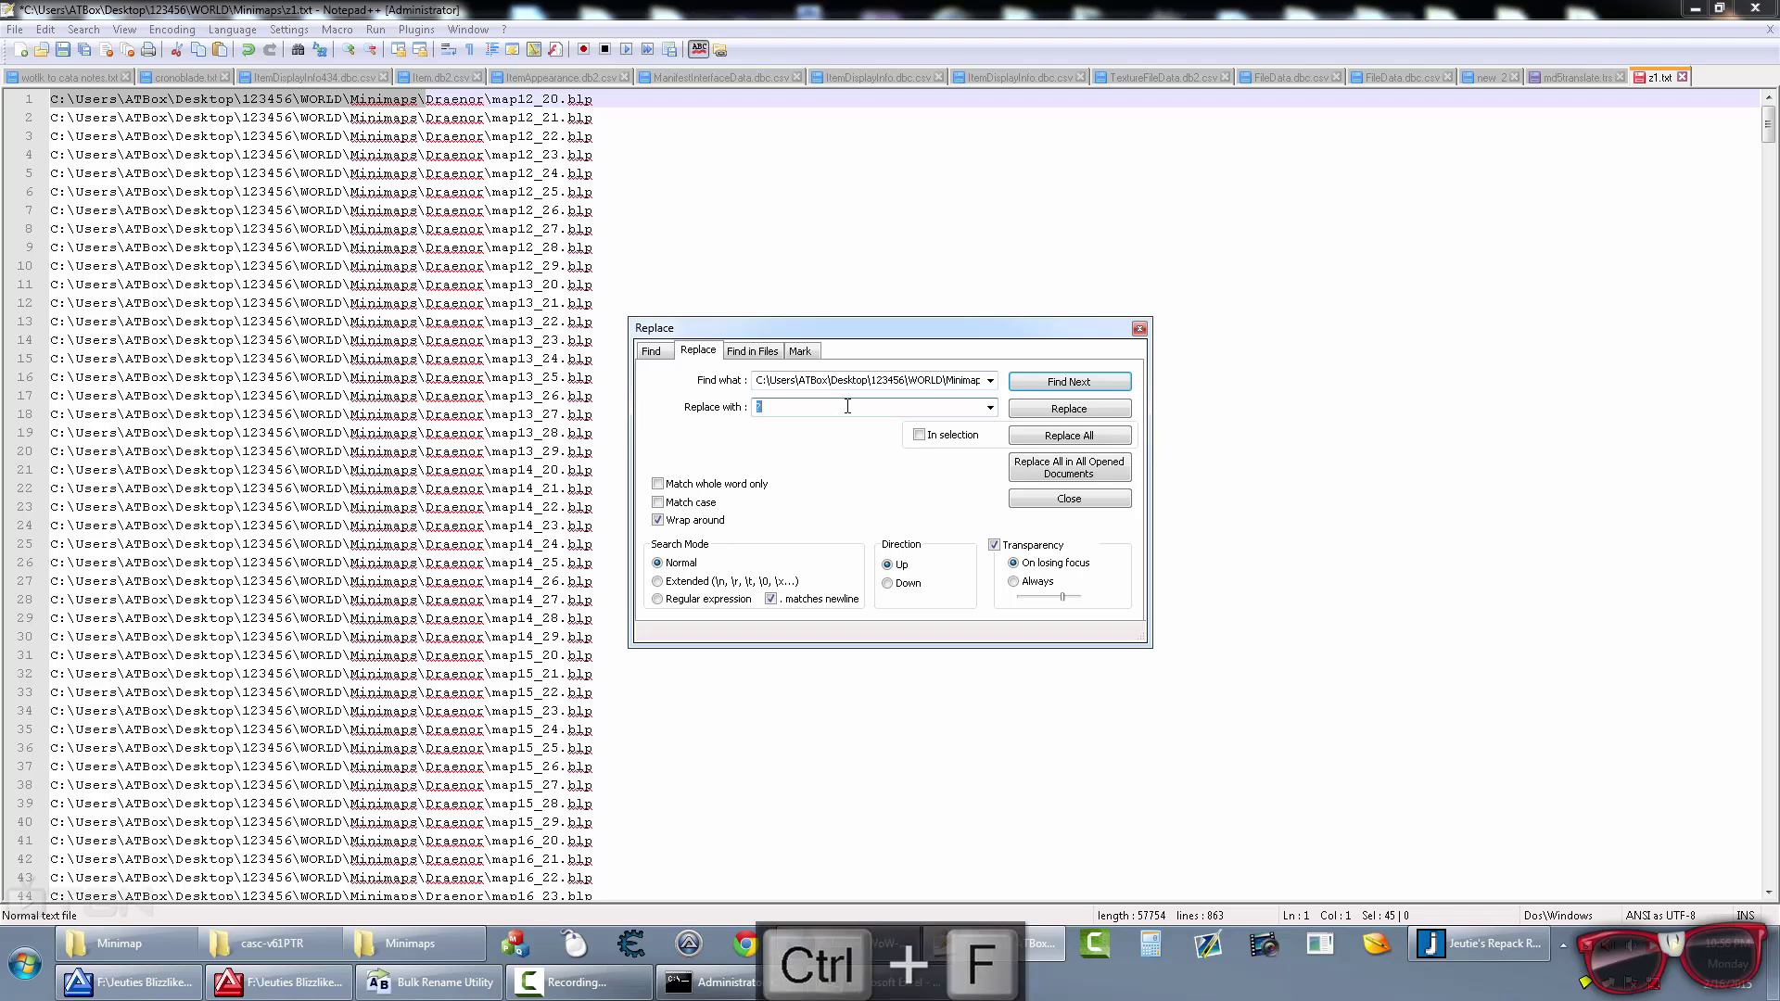
pyautogui.click(1037, 449)
pyautogui.click(149, 192)
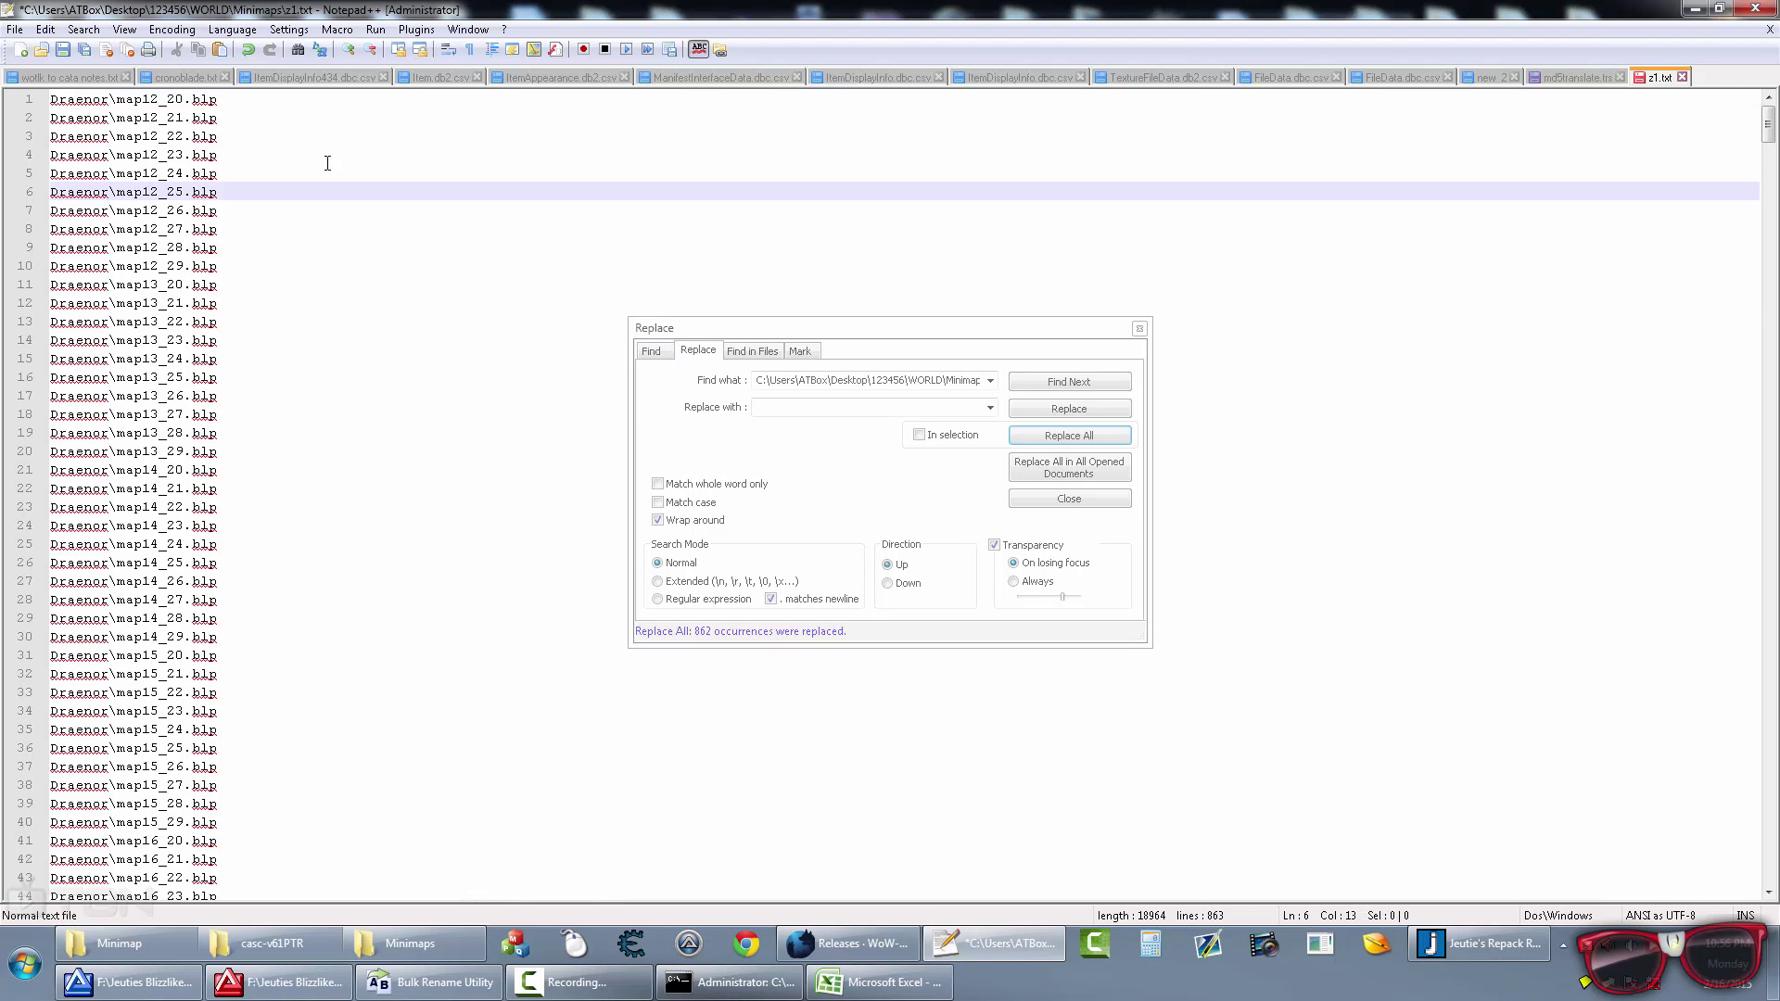
# Step: Examine in md5translate.trs how the AhnQiraj entries separate the map path from the hashed BLP name
pyautogui.click(1561, 77)
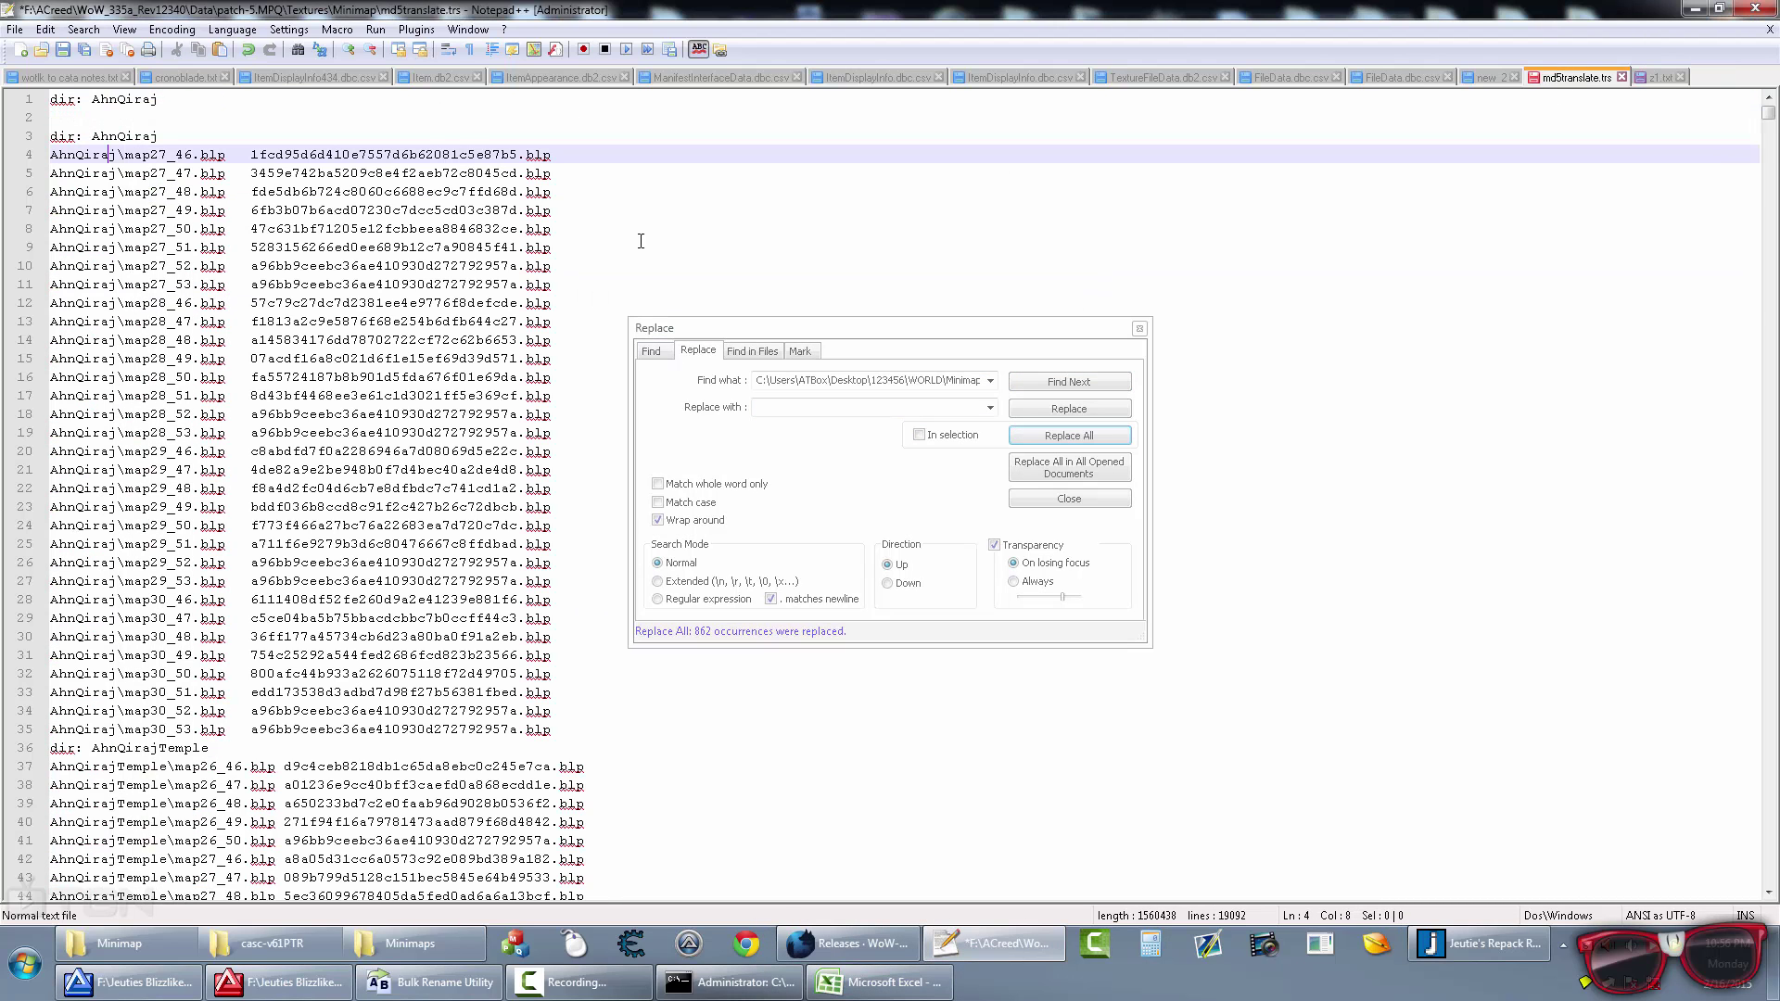
pyautogui.click(259, 169)
pyautogui.click(236, 155)
pyautogui.press('Down')
pyautogui.press('Down')
pyautogui.press('Down')
pyautogui.press('Down')
pyautogui.press('Down')
pyautogui.press('Down')
pyautogui.press('Down')
pyautogui.press('Down')
pyautogui.press('Down')
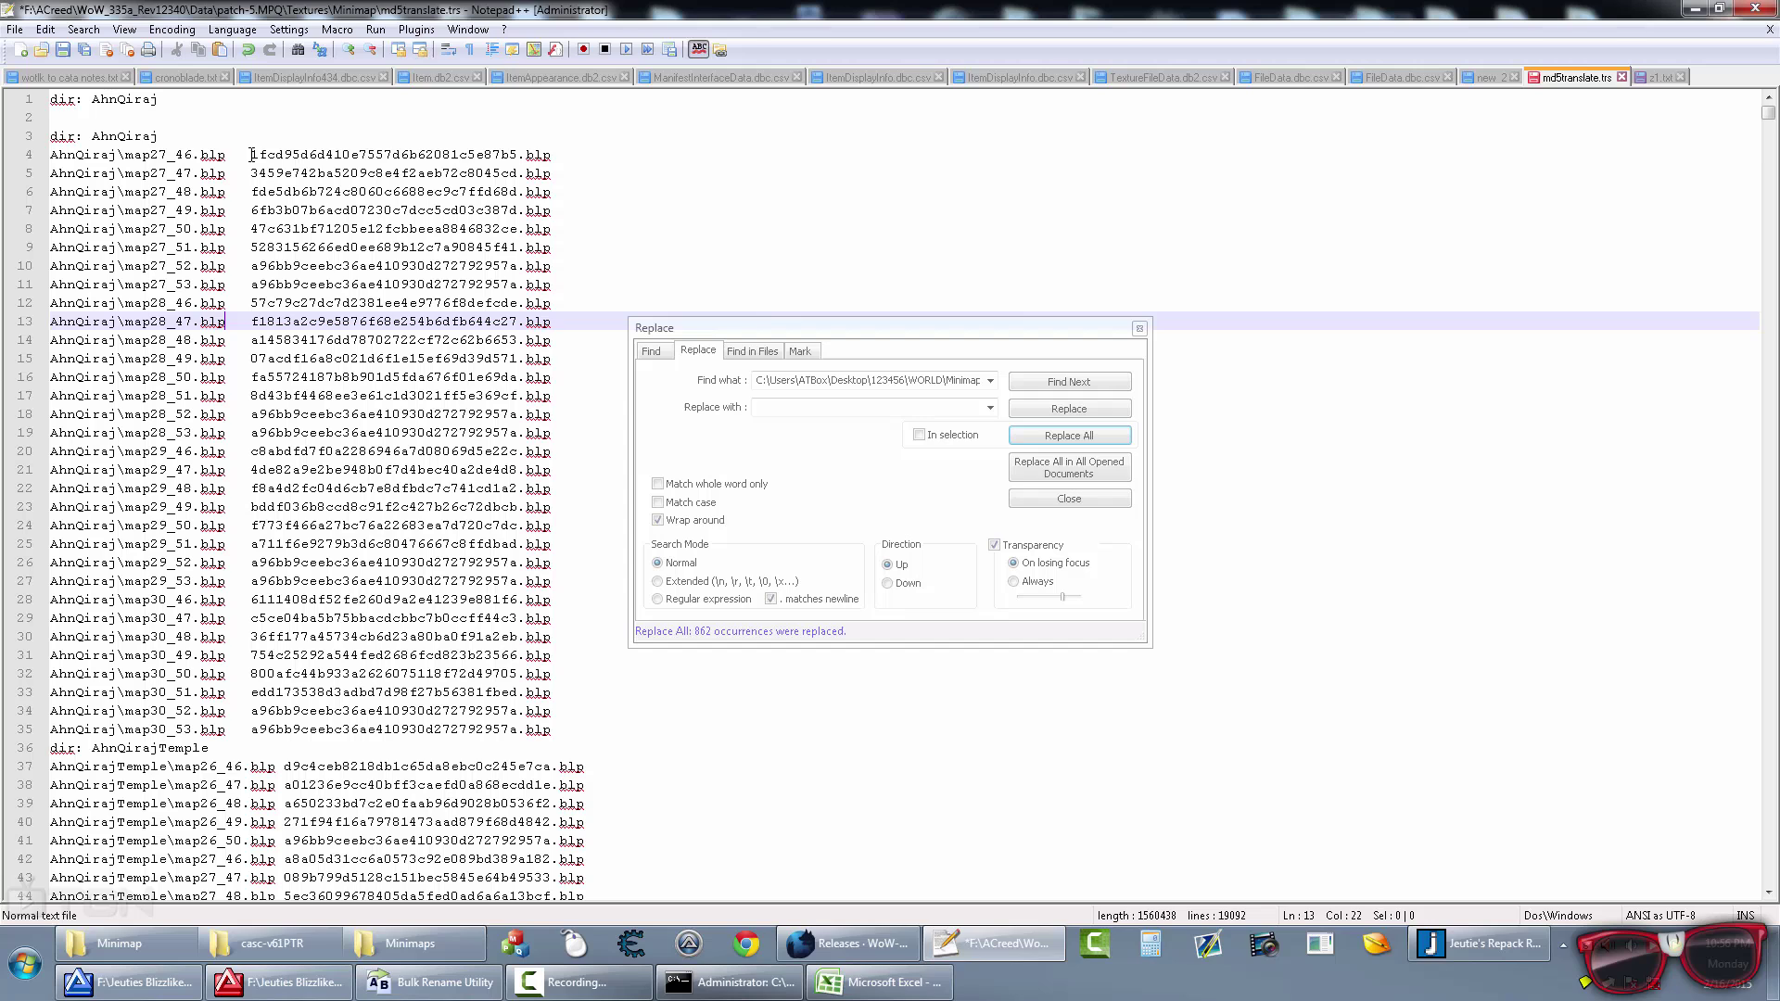
pyautogui.moveTo(252, 154); pyautogui.dragTo(551, 155)
pyautogui.hotkey('ctrl', 'a')
# Step: Copy the entire z1.txt list into the blank Excel workbook, starting at cell A1
pyautogui.click(1654, 78)
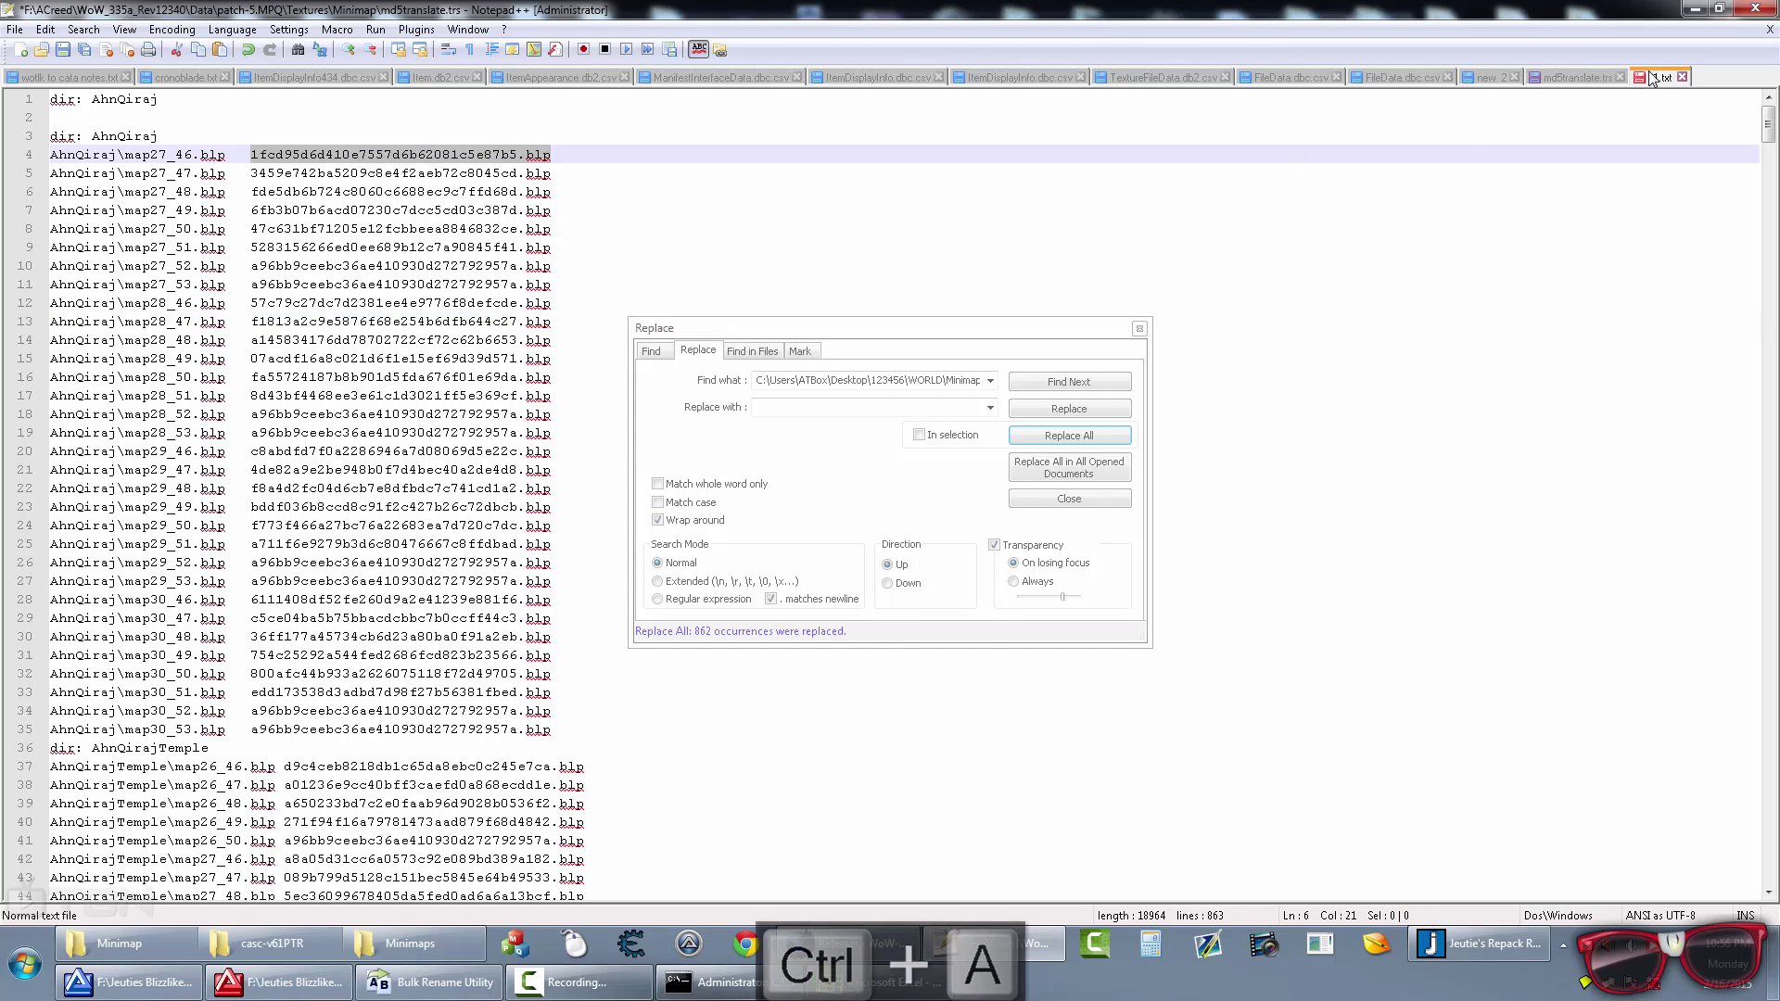
pyautogui.hotkey('ctrl', 'a')
pyautogui.hotkey('ctrl', 'c')
pyautogui.hotkey('alt', 'Tab')
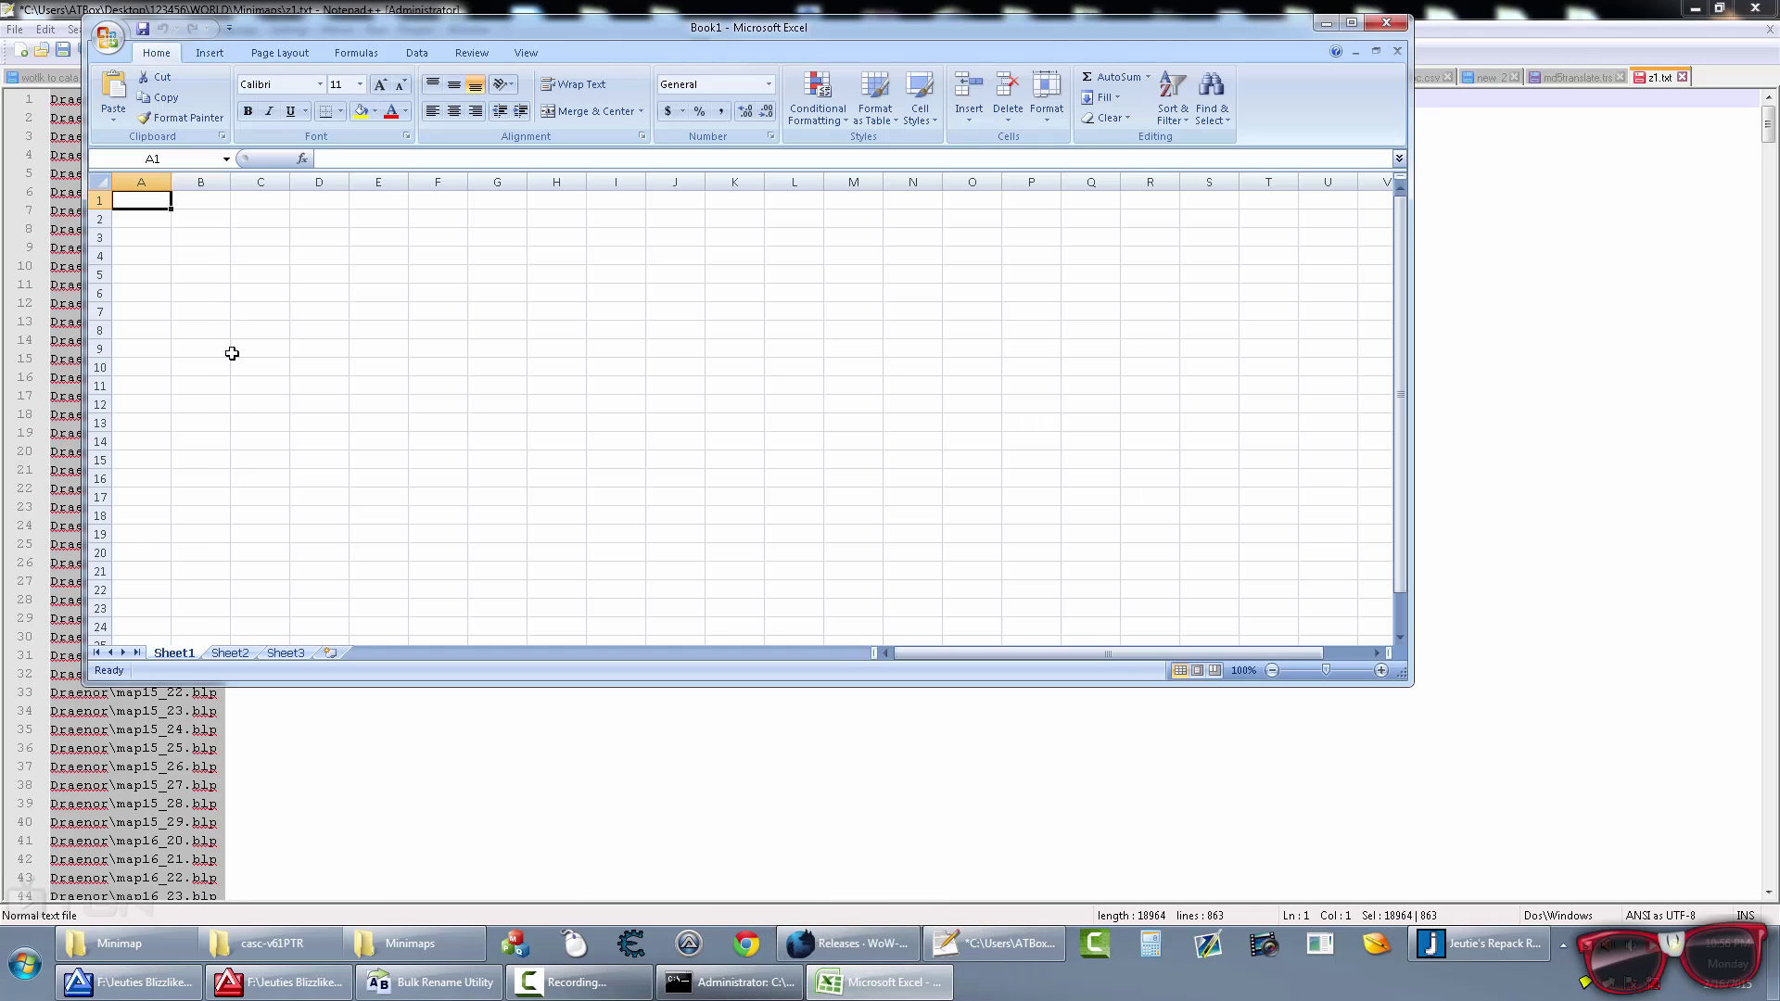
pyautogui.hotkey('ctrl', 'v')
# Step: Fit column A to its contents and widen the empty column B for the second set of names
pyautogui.click(141, 182)
pyautogui.doubleClick(171, 182)
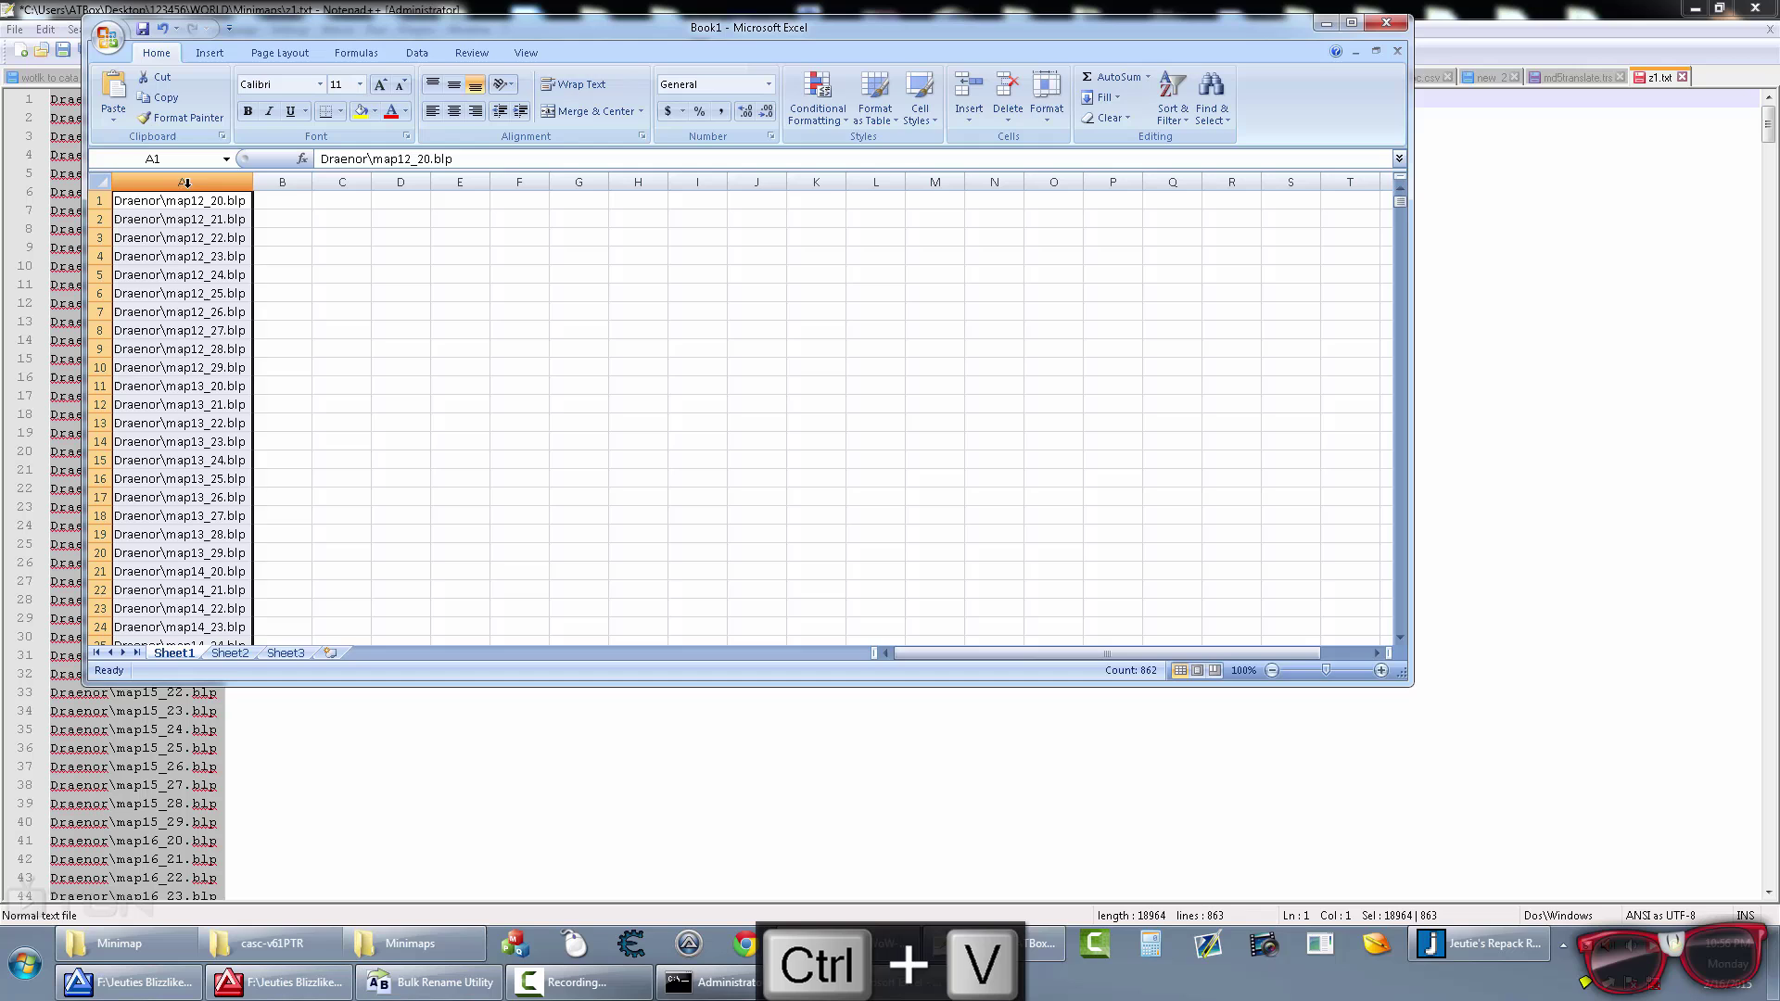
pyautogui.click(266, 200)
pyautogui.moveTo(313, 182); pyautogui.dragTo(490, 181)
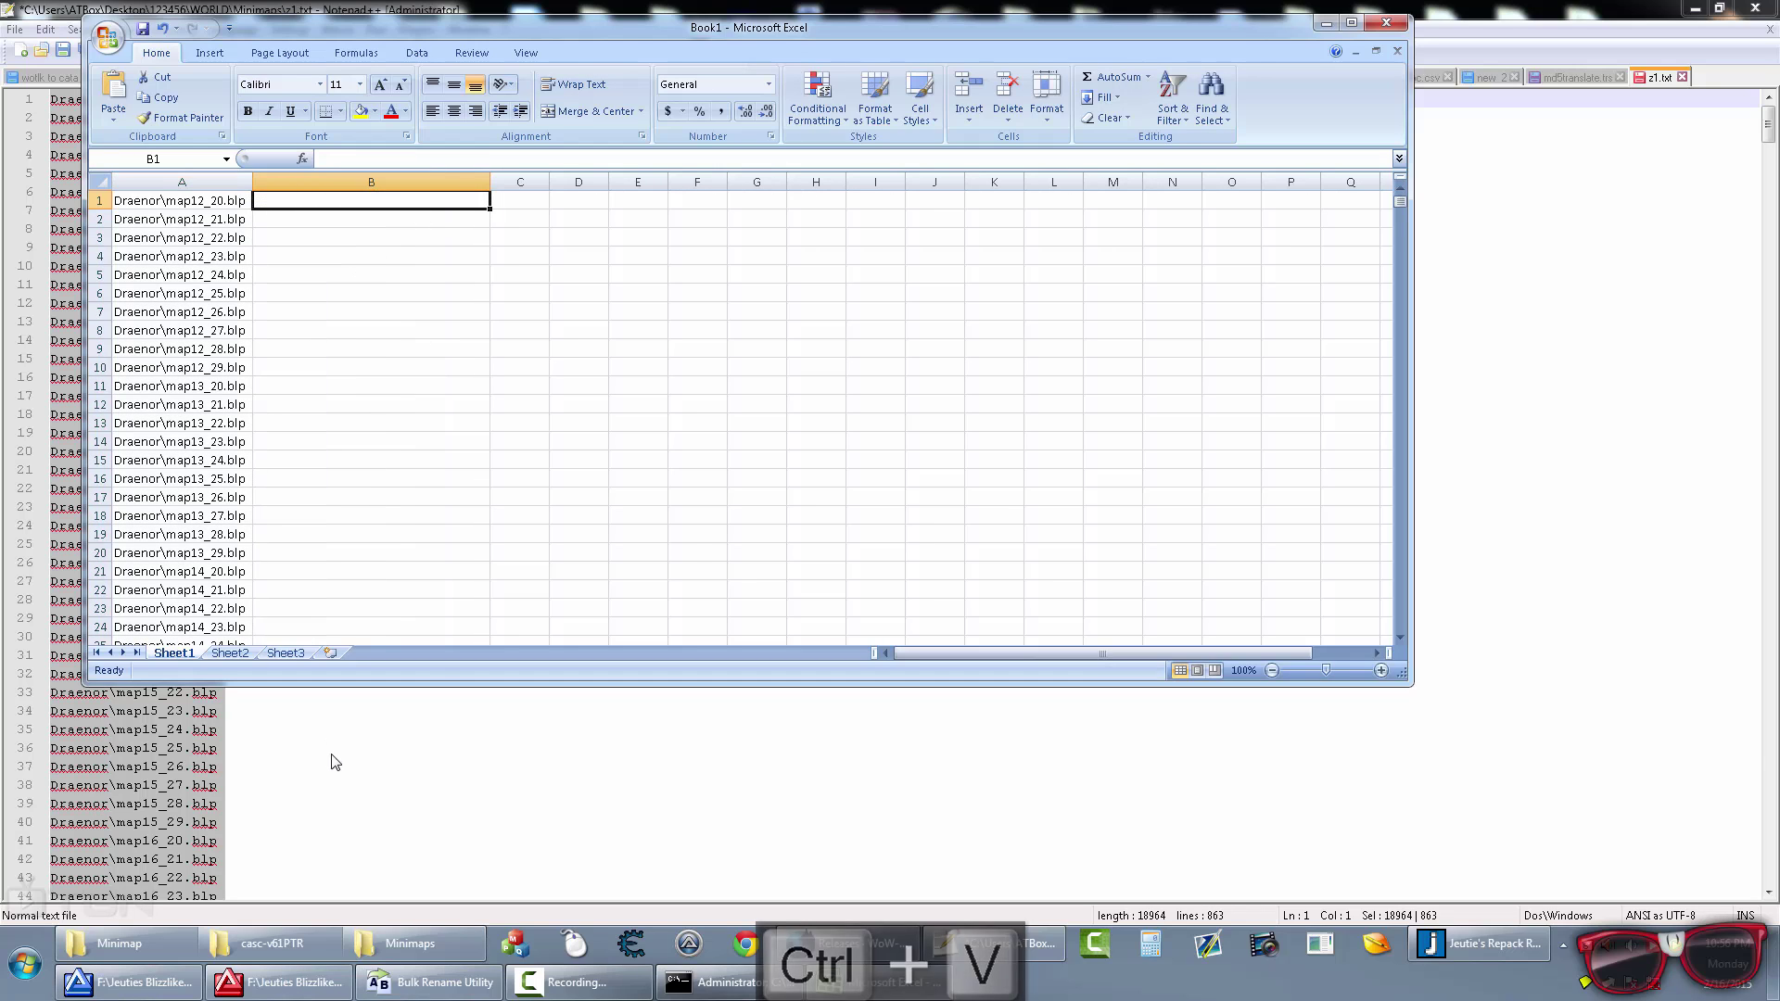
# Step: Bring up Bulk Rename Utility and open the extracted Draenor folder in the Minimaps Explorer window
pyautogui.click(358, 741)
pyautogui.click(417, 983)
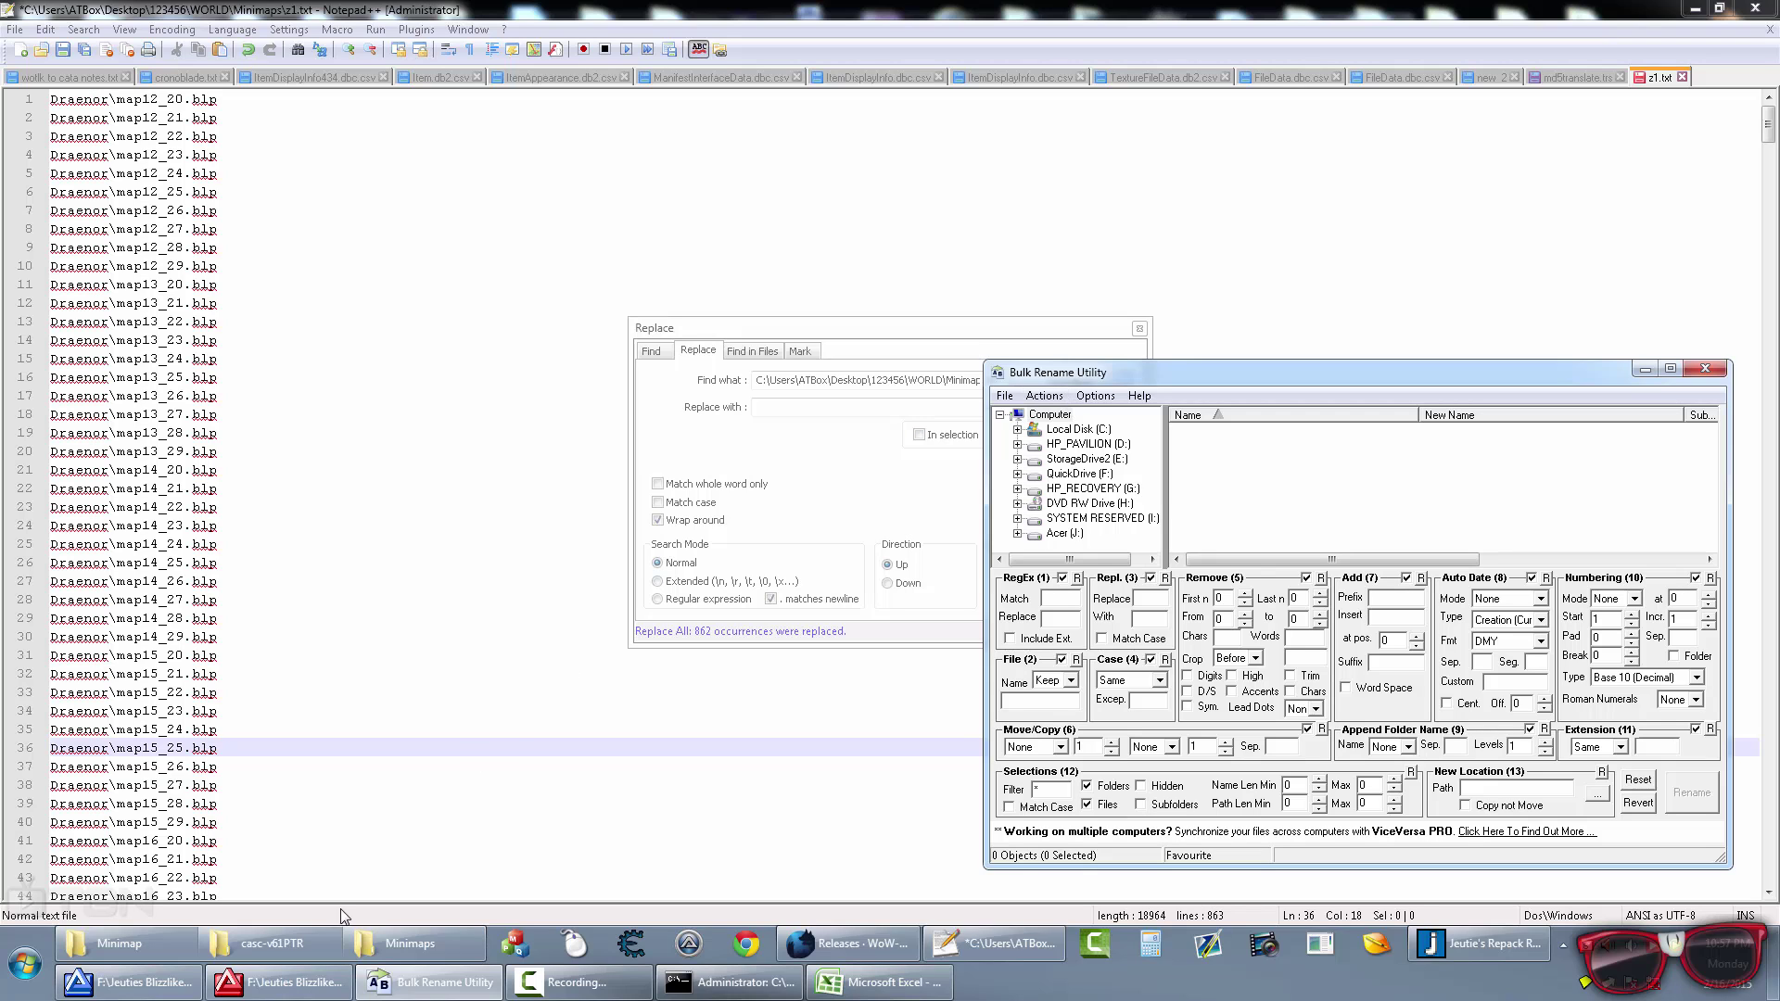
pyautogui.click(425, 942)
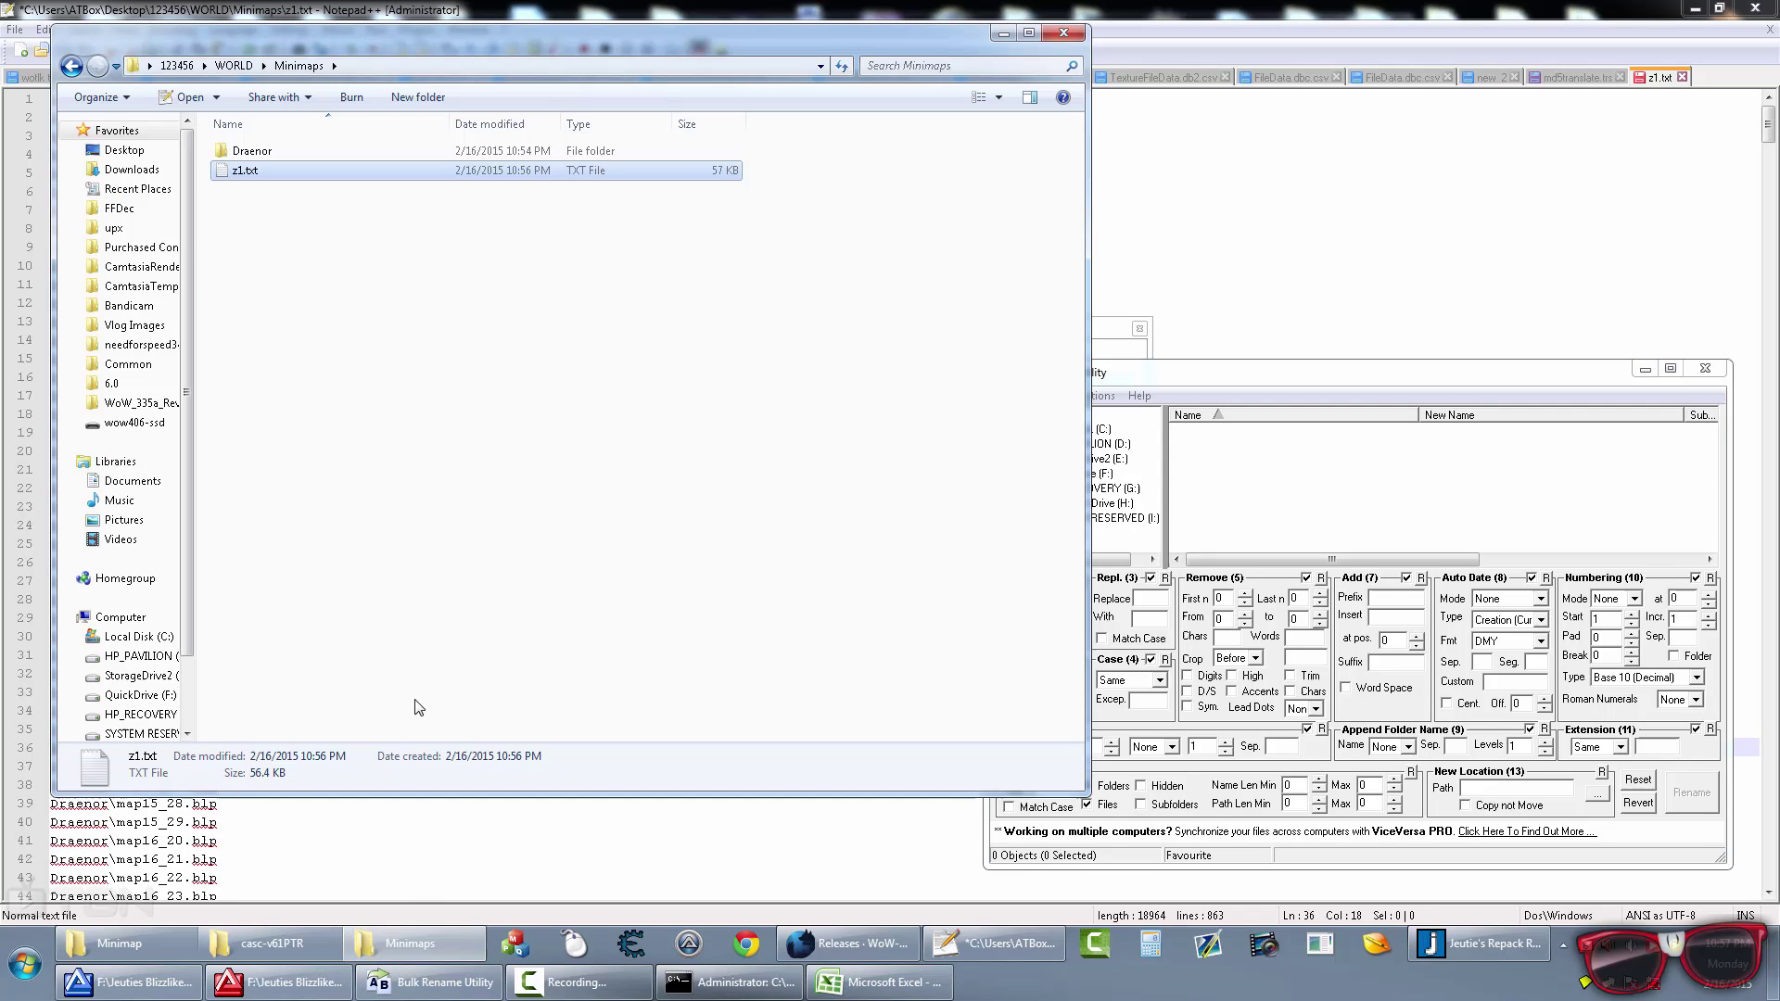
pyautogui.click(408, 570)
pyautogui.doubleClick(252, 150)
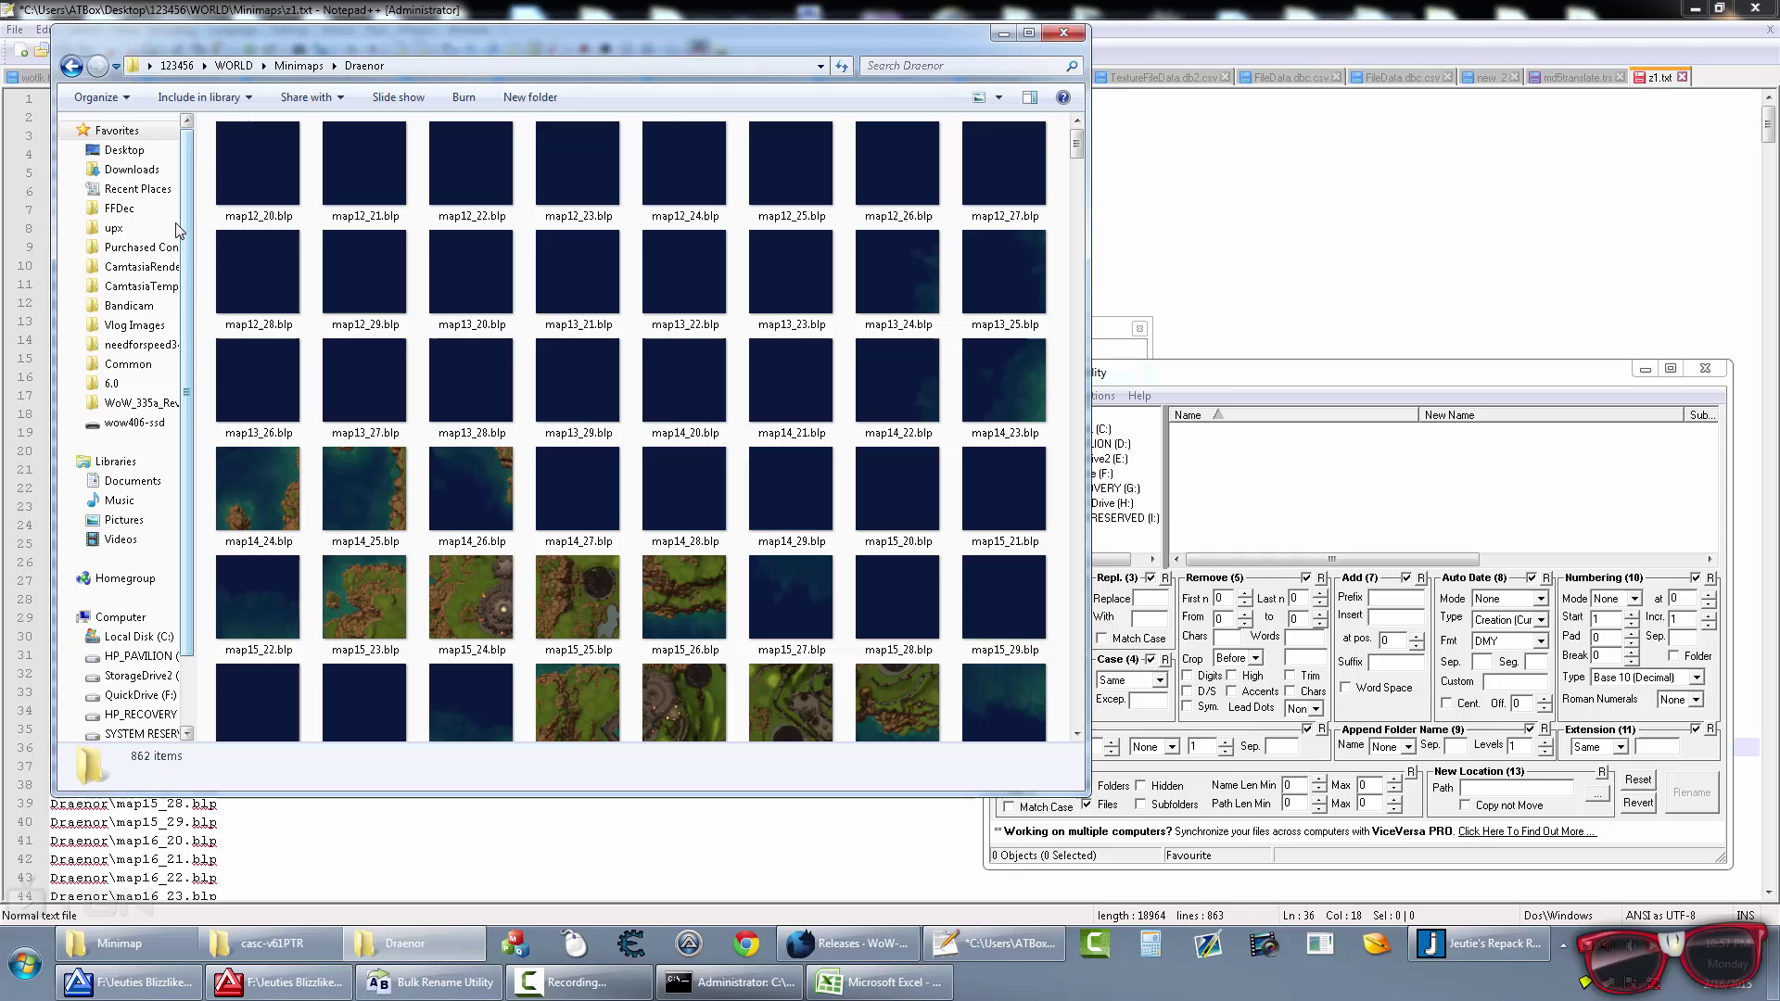
# Step: Load the Draenor folder's files into Bulk Rename Utility by jumping directly to the path copied from Explorer
pyautogui.click(455, 67)
pyautogui.hotkey('ctrl', 'c')
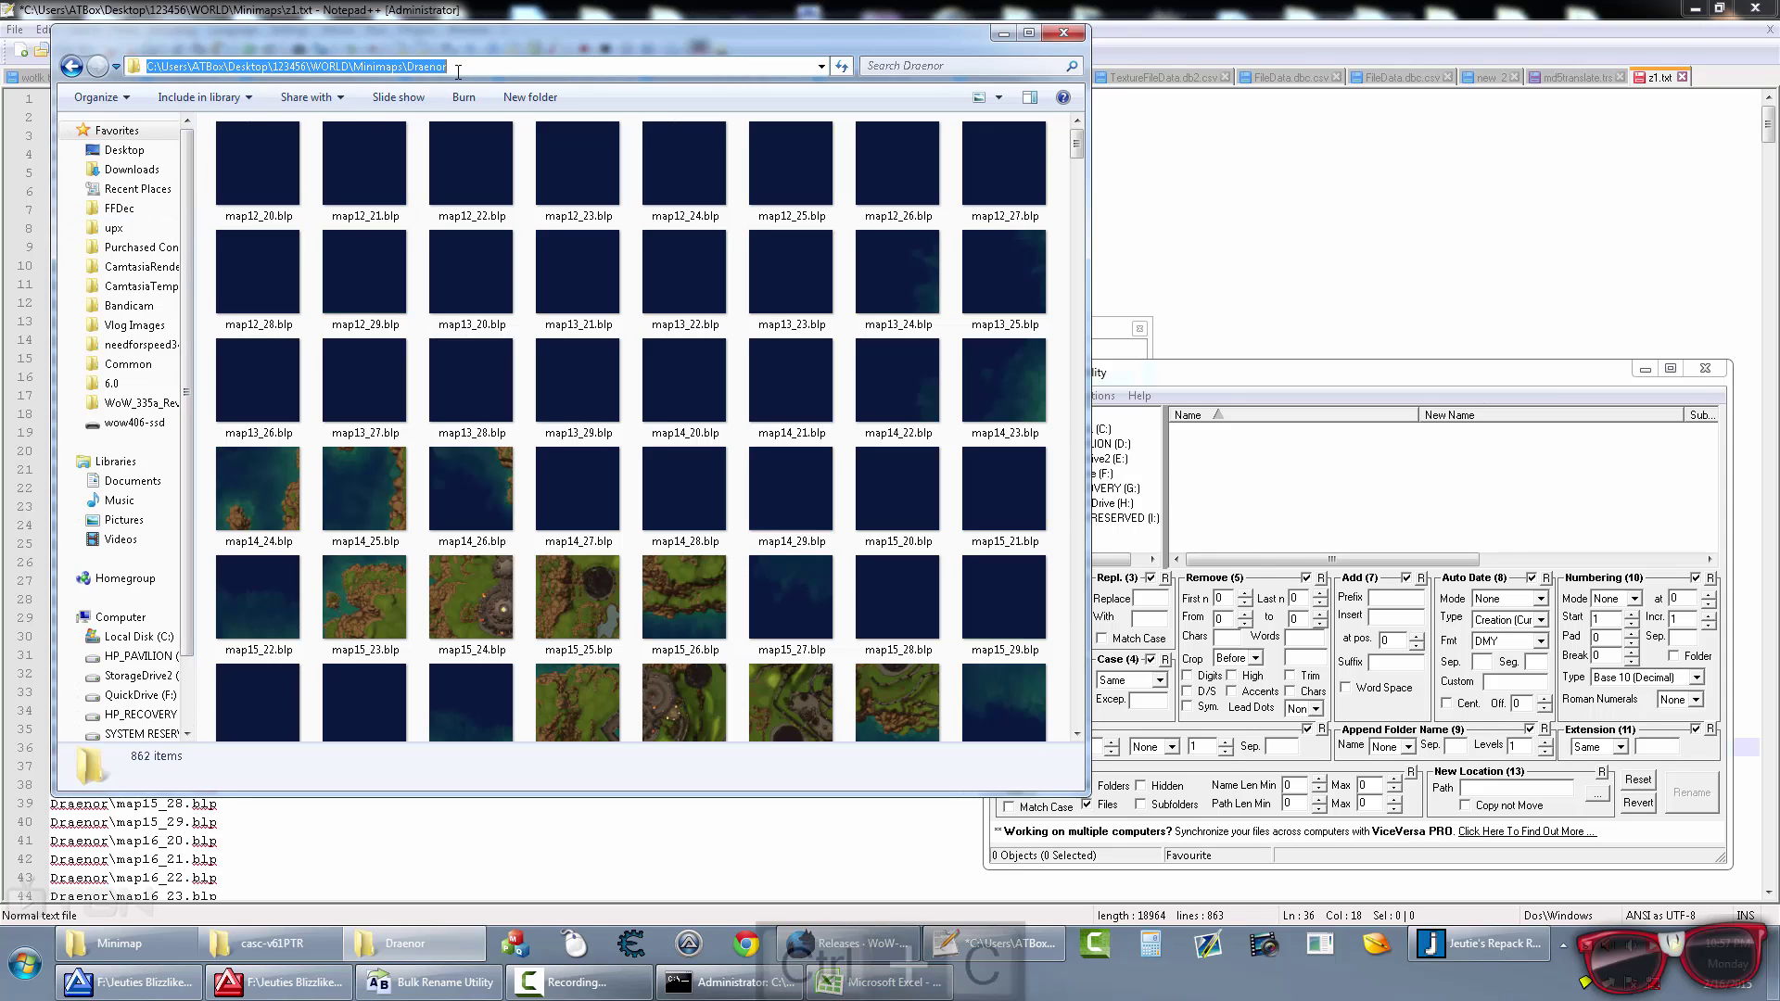
pyautogui.click(1245, 475)
pyautogui.click(1045, 396)
pyautogui.click(1097, 522)
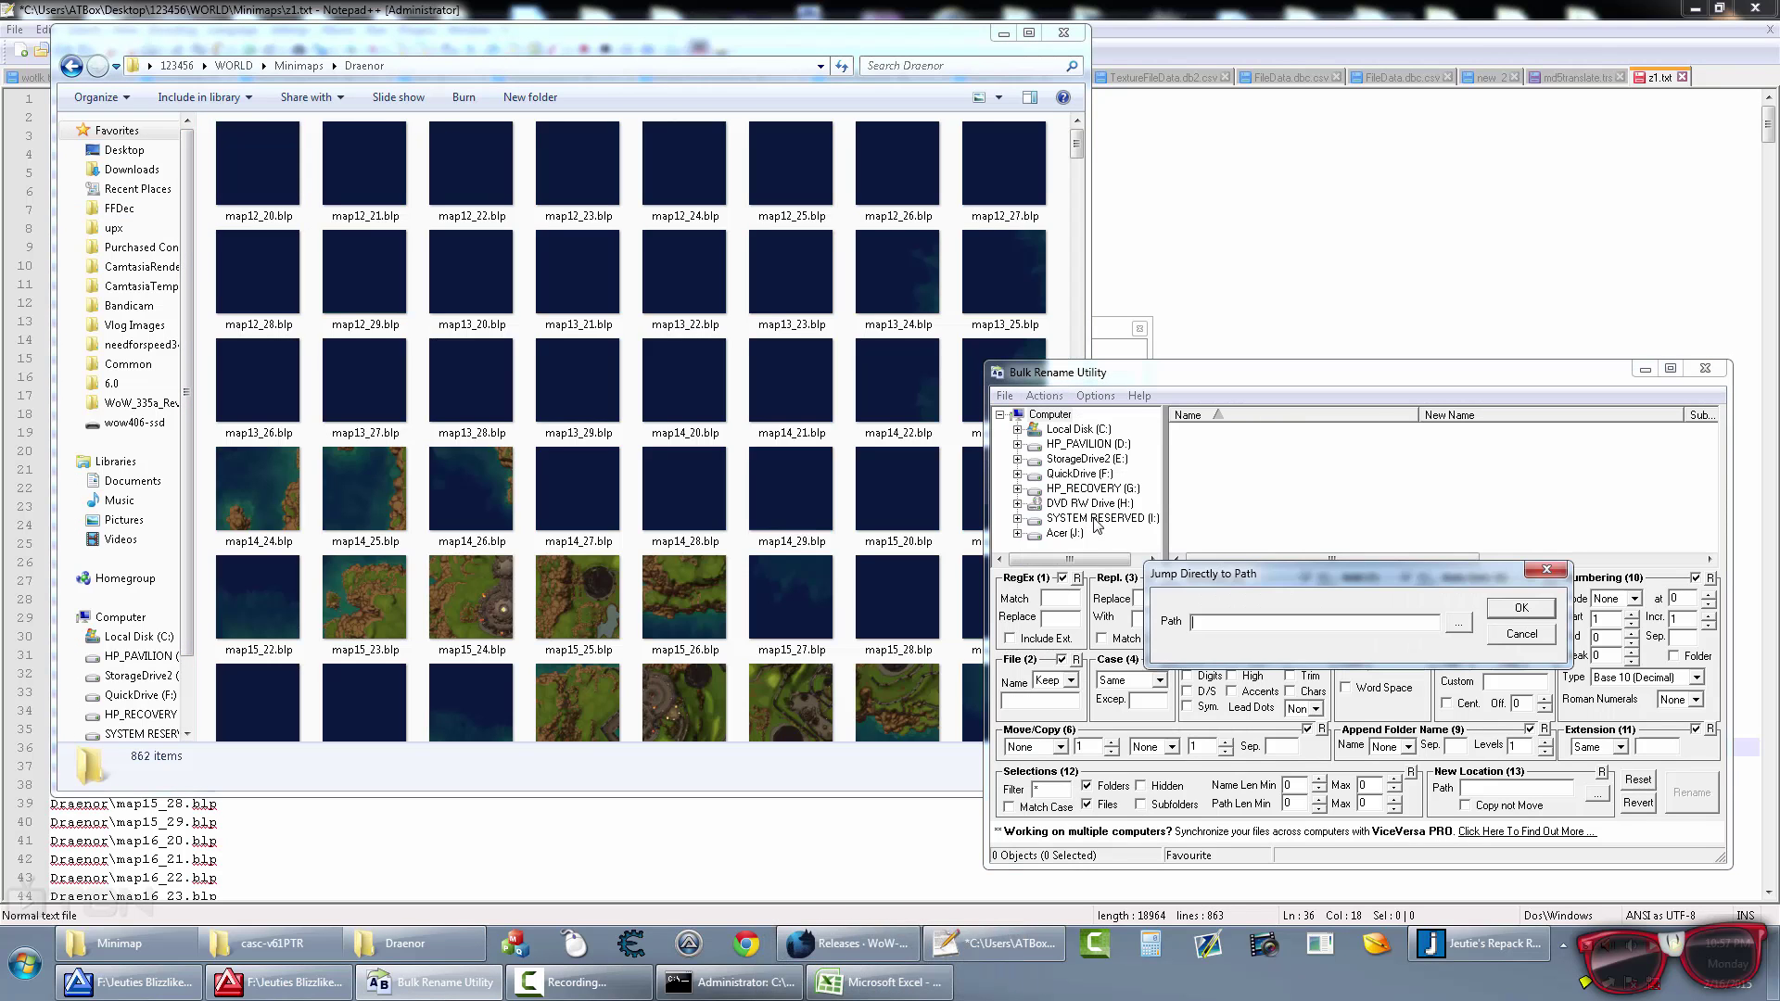
pyautogui.hotkey('ctrl', 'v')
pyautogui.click(1532, 616)
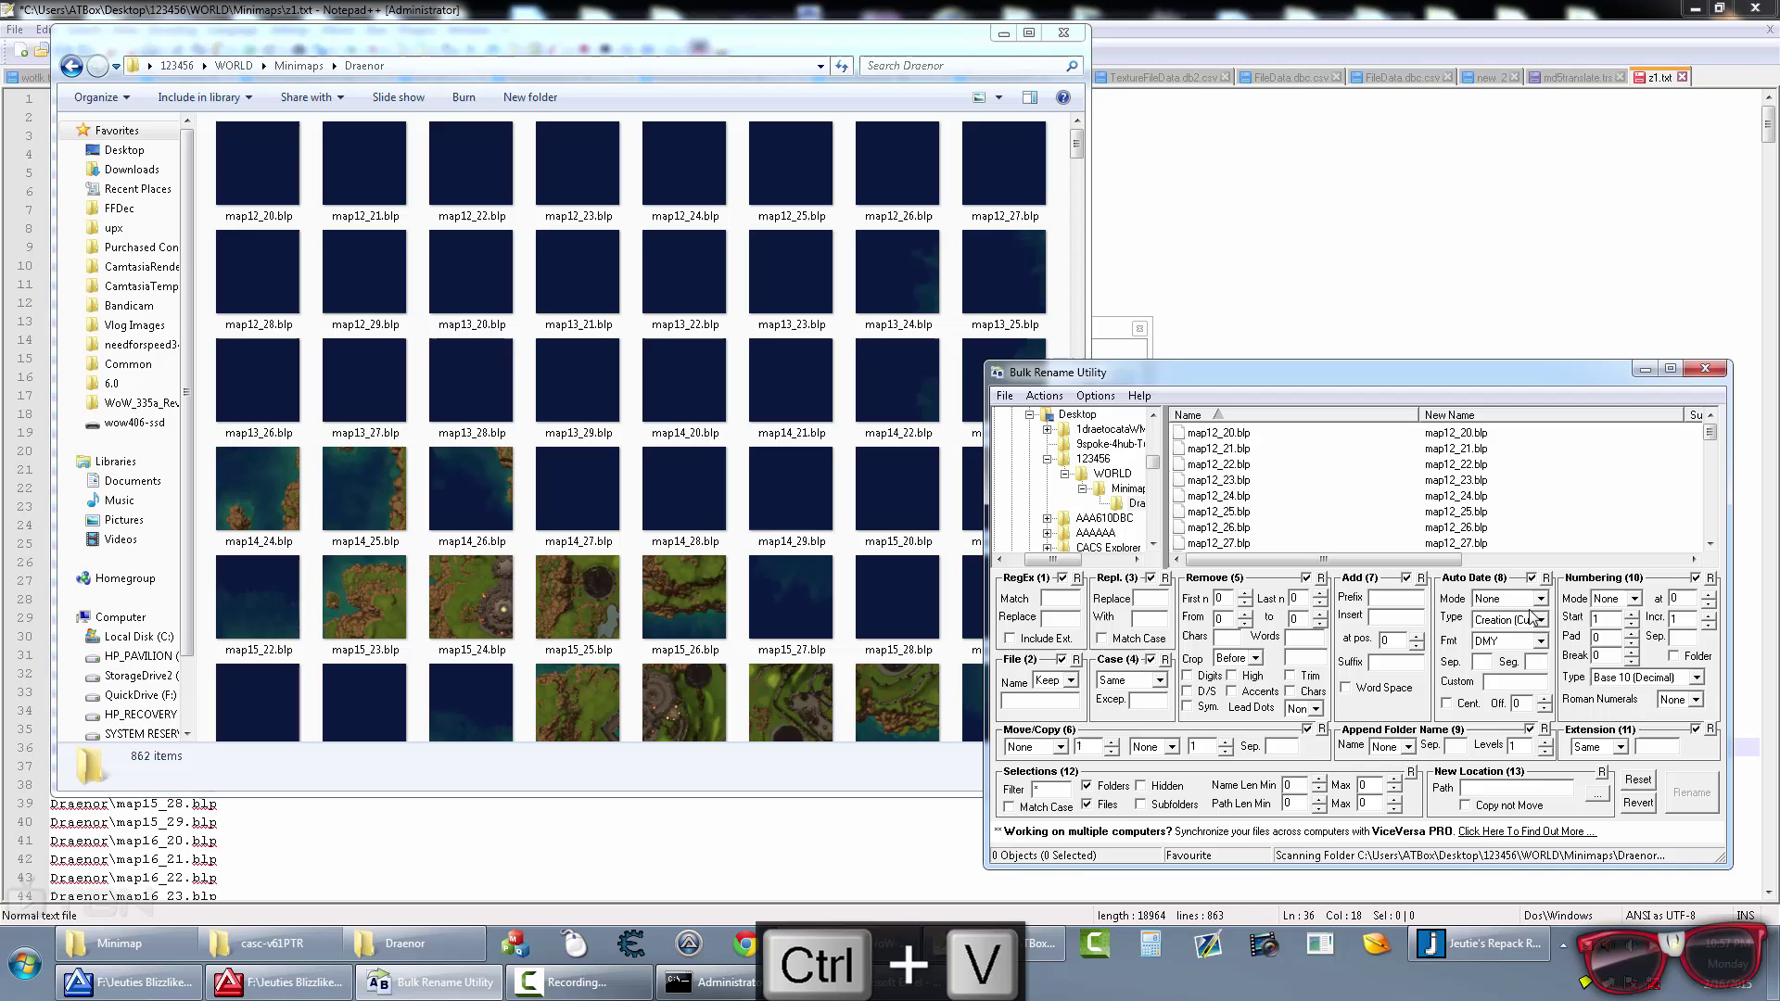
# Step: Rename all the listed BLP files, replacing "map" with "Draenor" in their names, and minimize Bulk Rename Utility
pyautogui.click(1229, 466)
pyautogui.hotkey('ctrl', 'a')
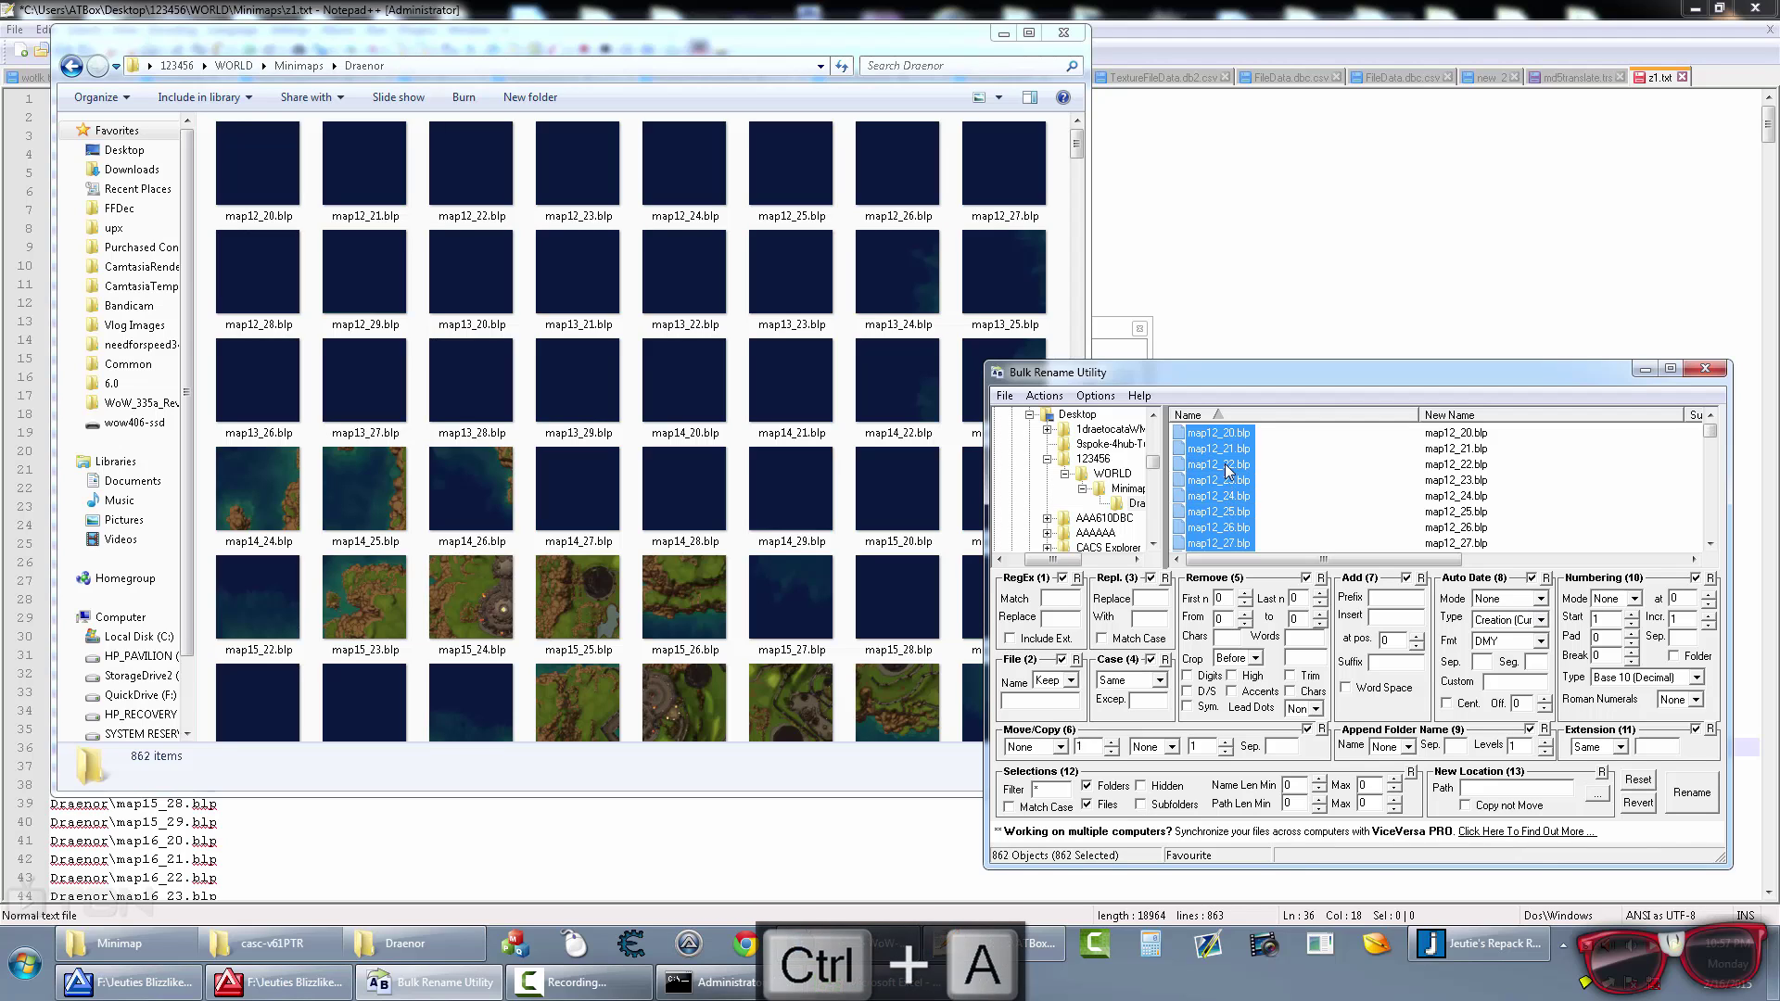
pyautogui.click(1157, 598)
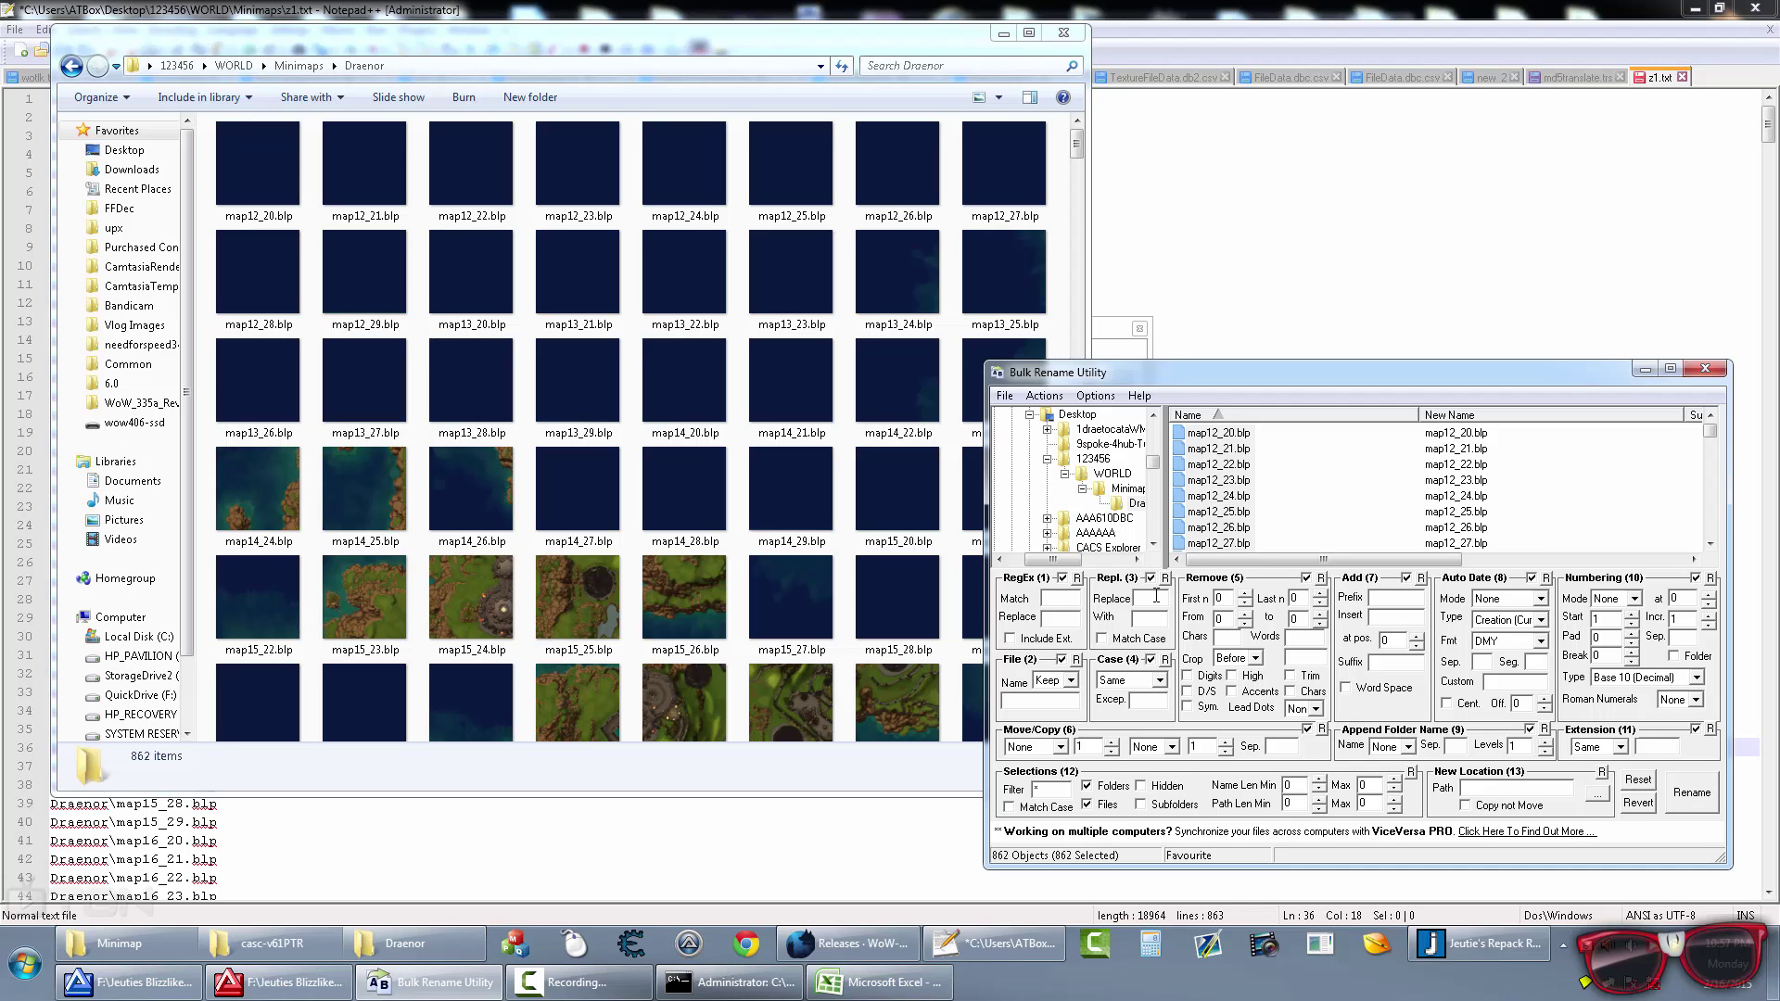
pyautogui.click(1156, 598)
pyautogui.write('map')
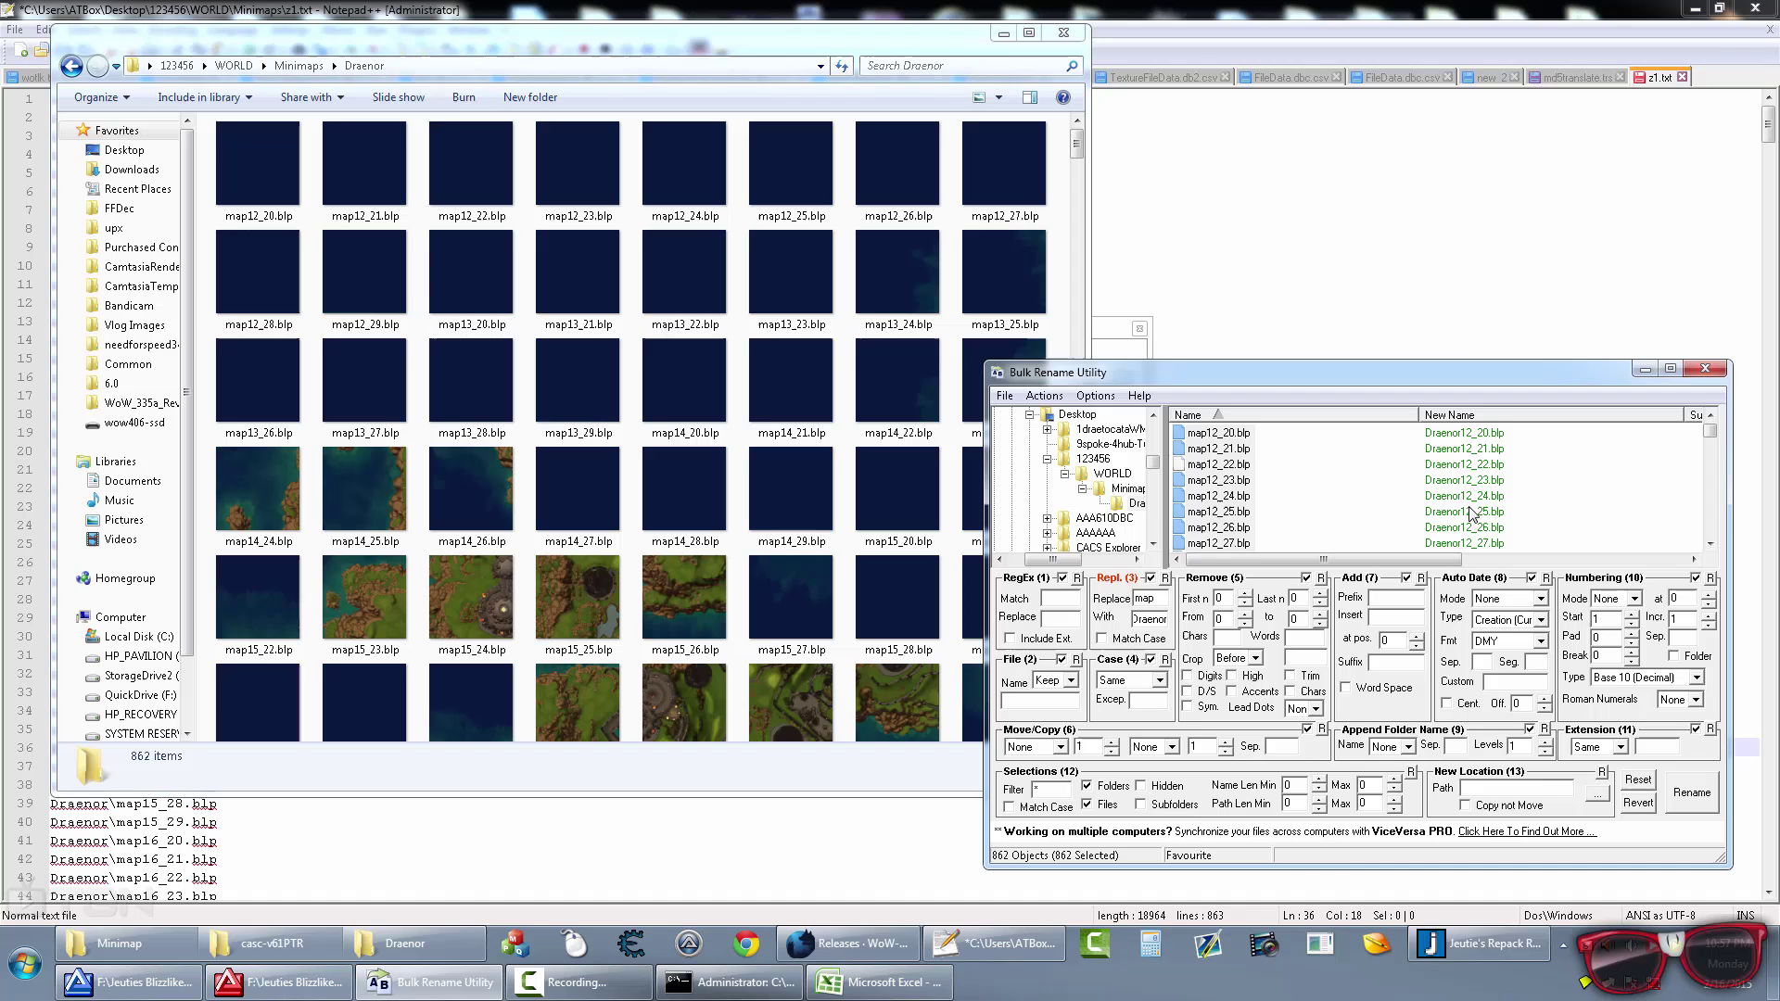
pyautogui.click(1679, 789)
pyautogui.click(1409, 708)
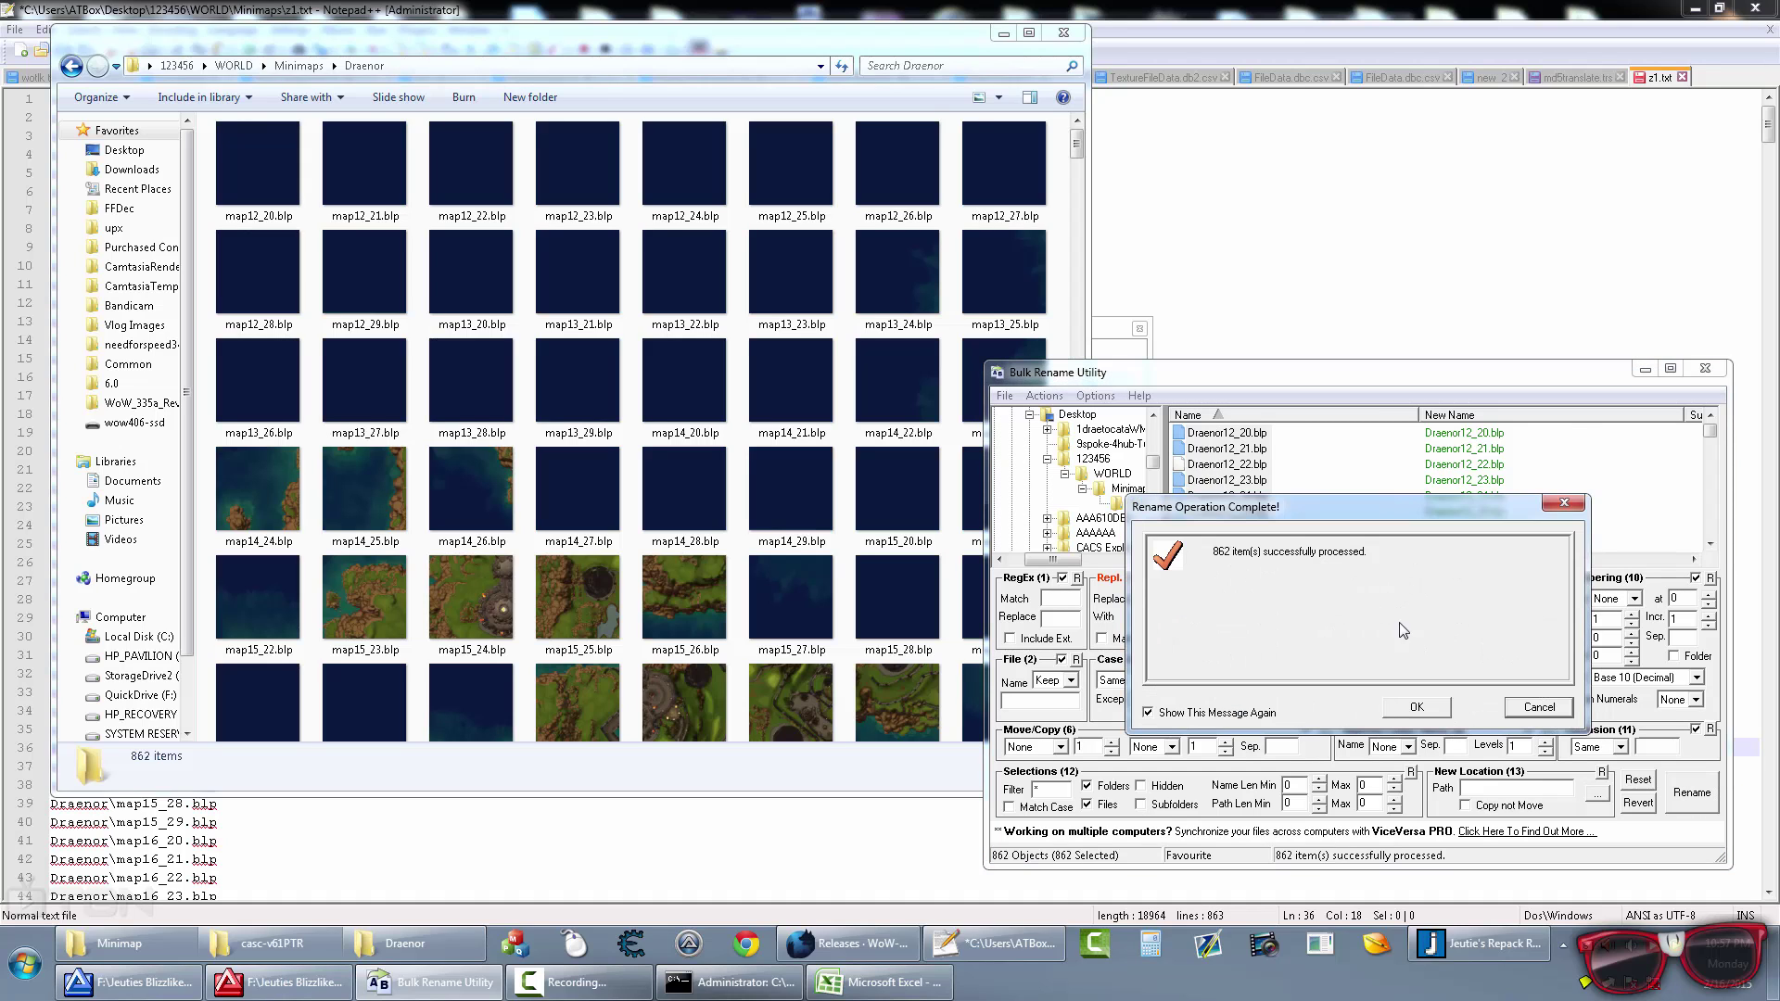
pyautogui.click(1413, 709)
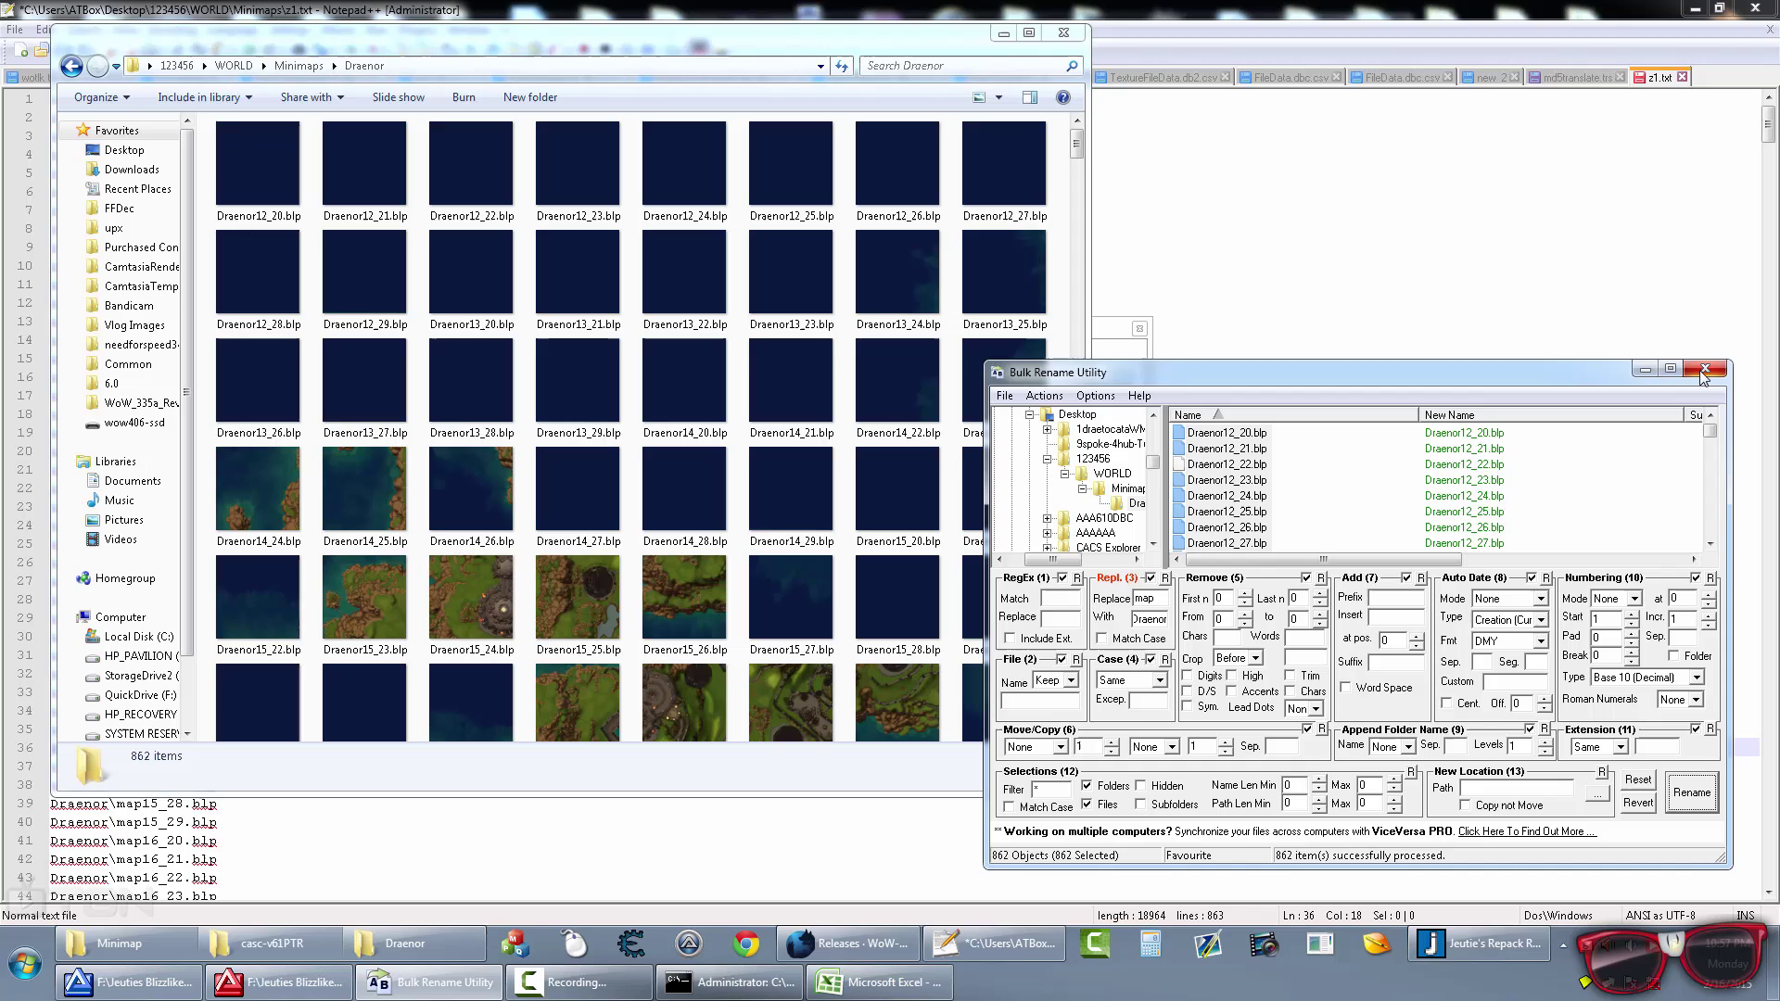
pyautogui.click(1647, 370)
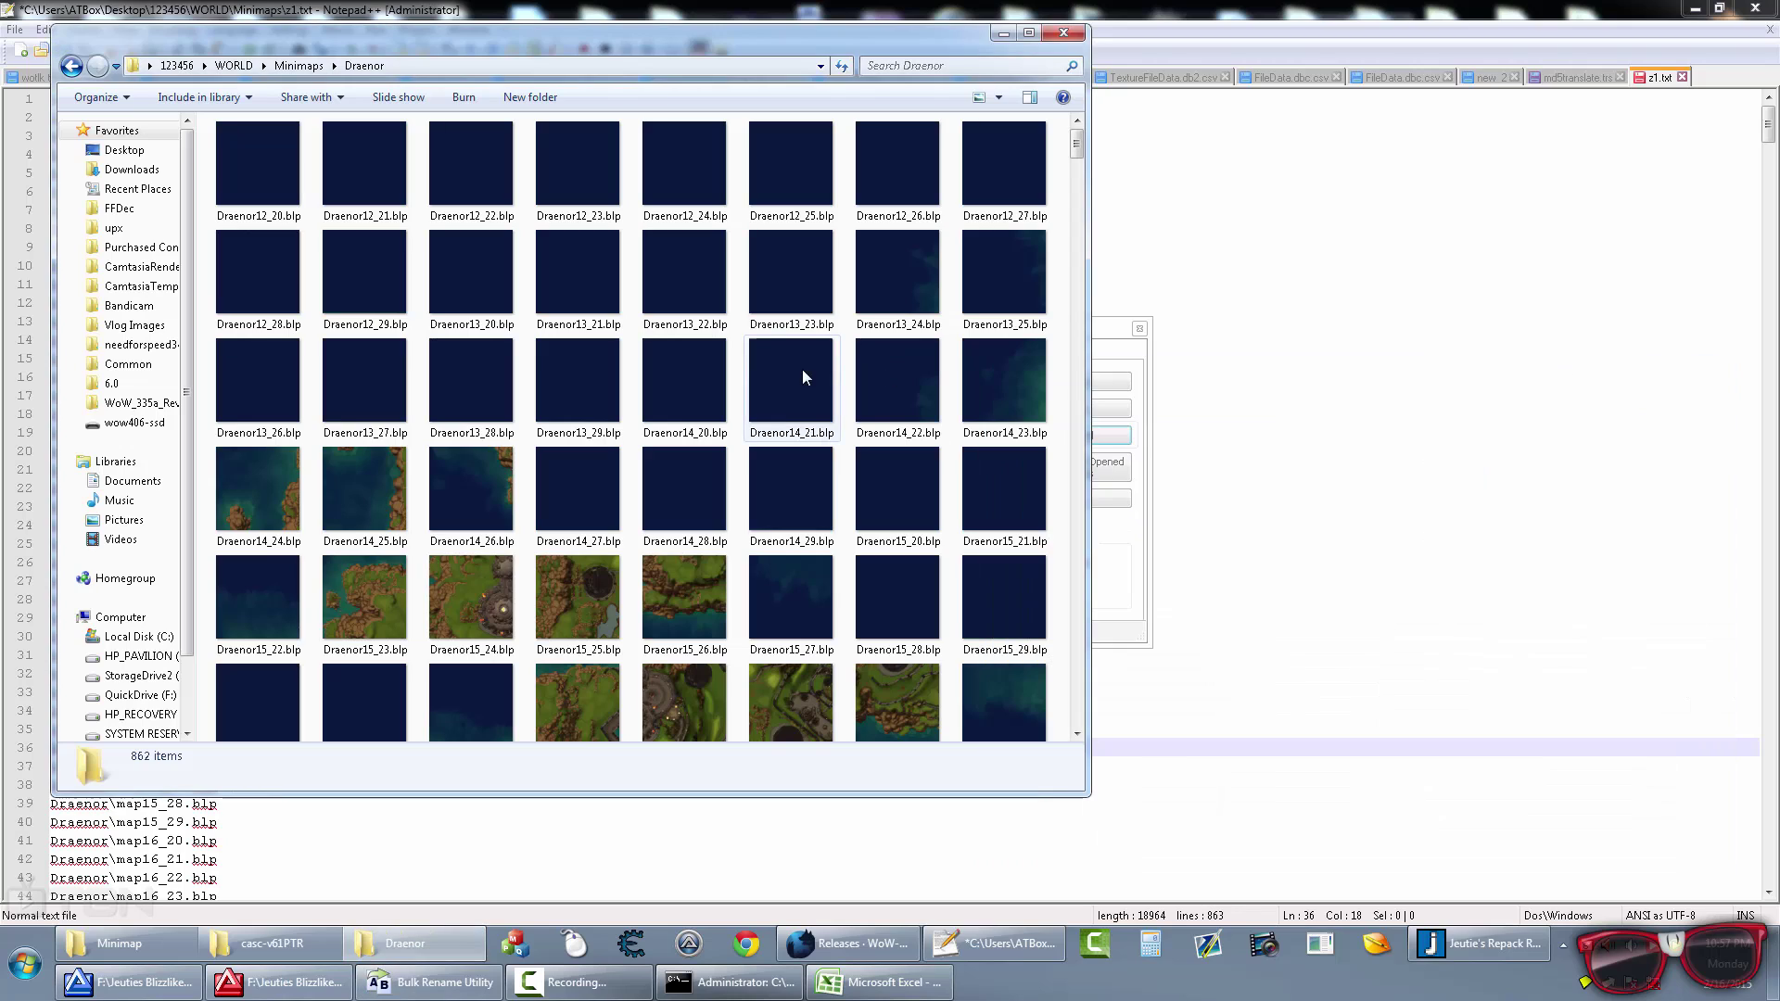
# Step: Run dir *.blp /a-d /b /s > z2.txt in the Minimaps command prompt and open the resulting z2.txt
pyautogui.click(301, 66)
pyautogui.click(655, 990)
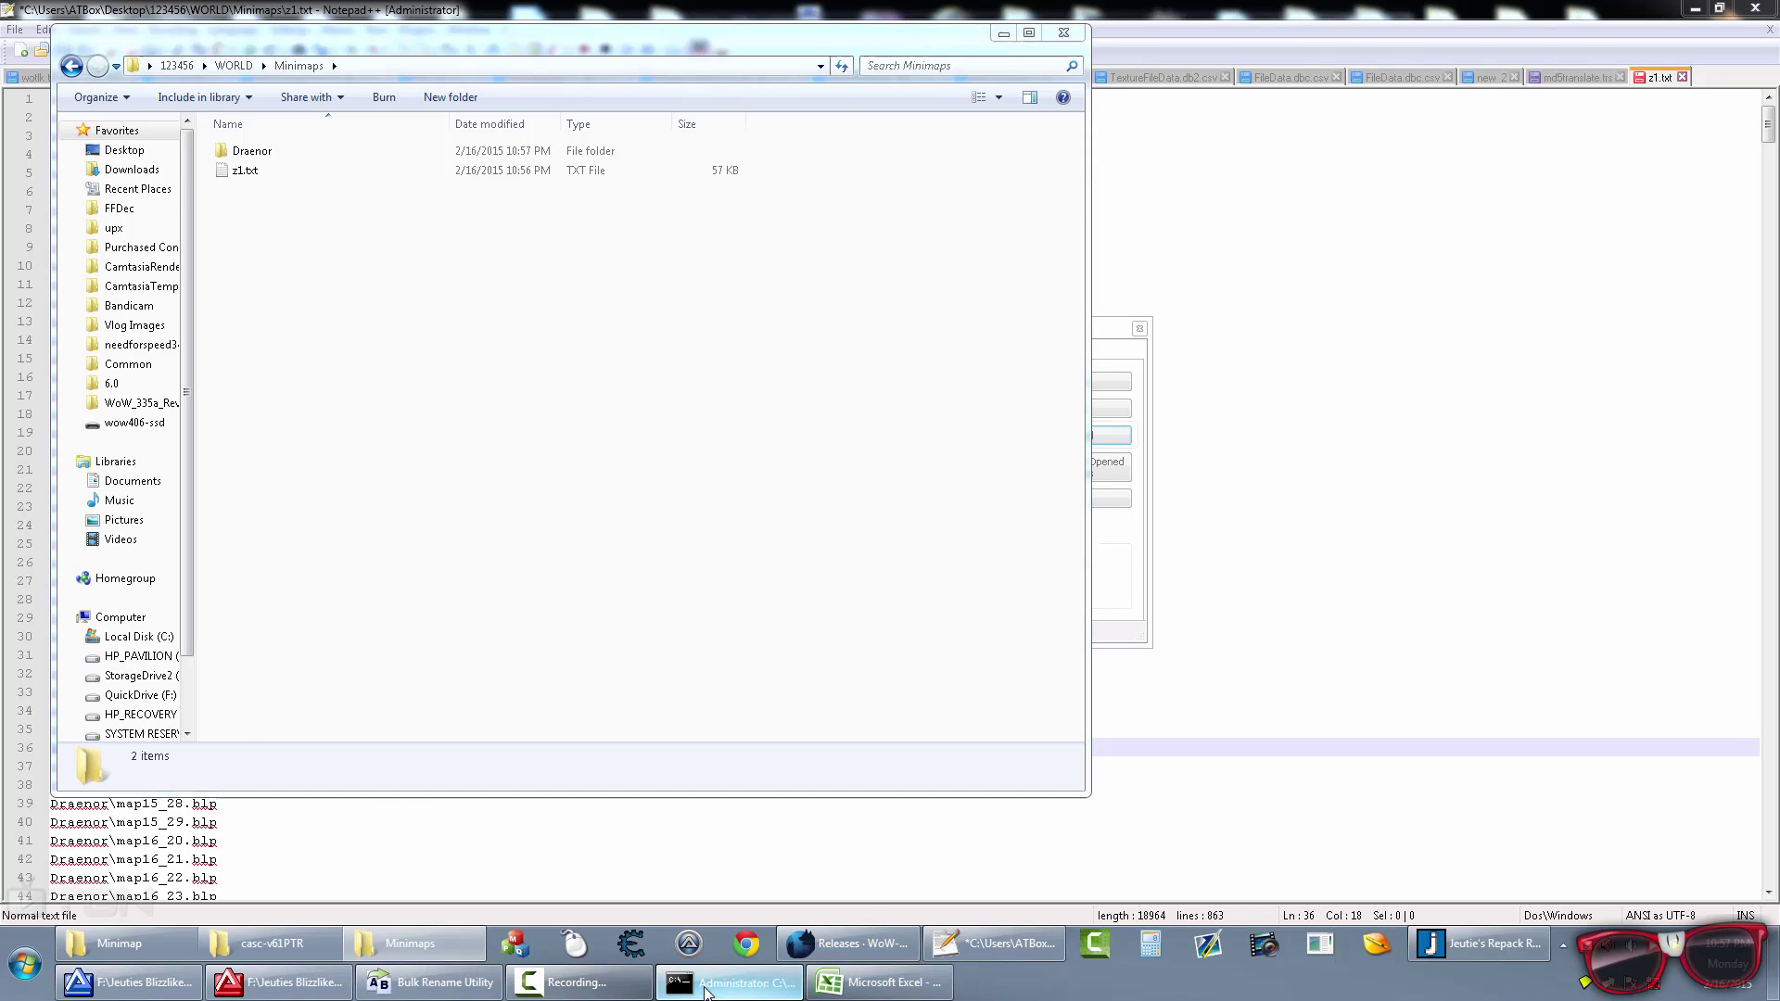
pyautogui.press('Up')
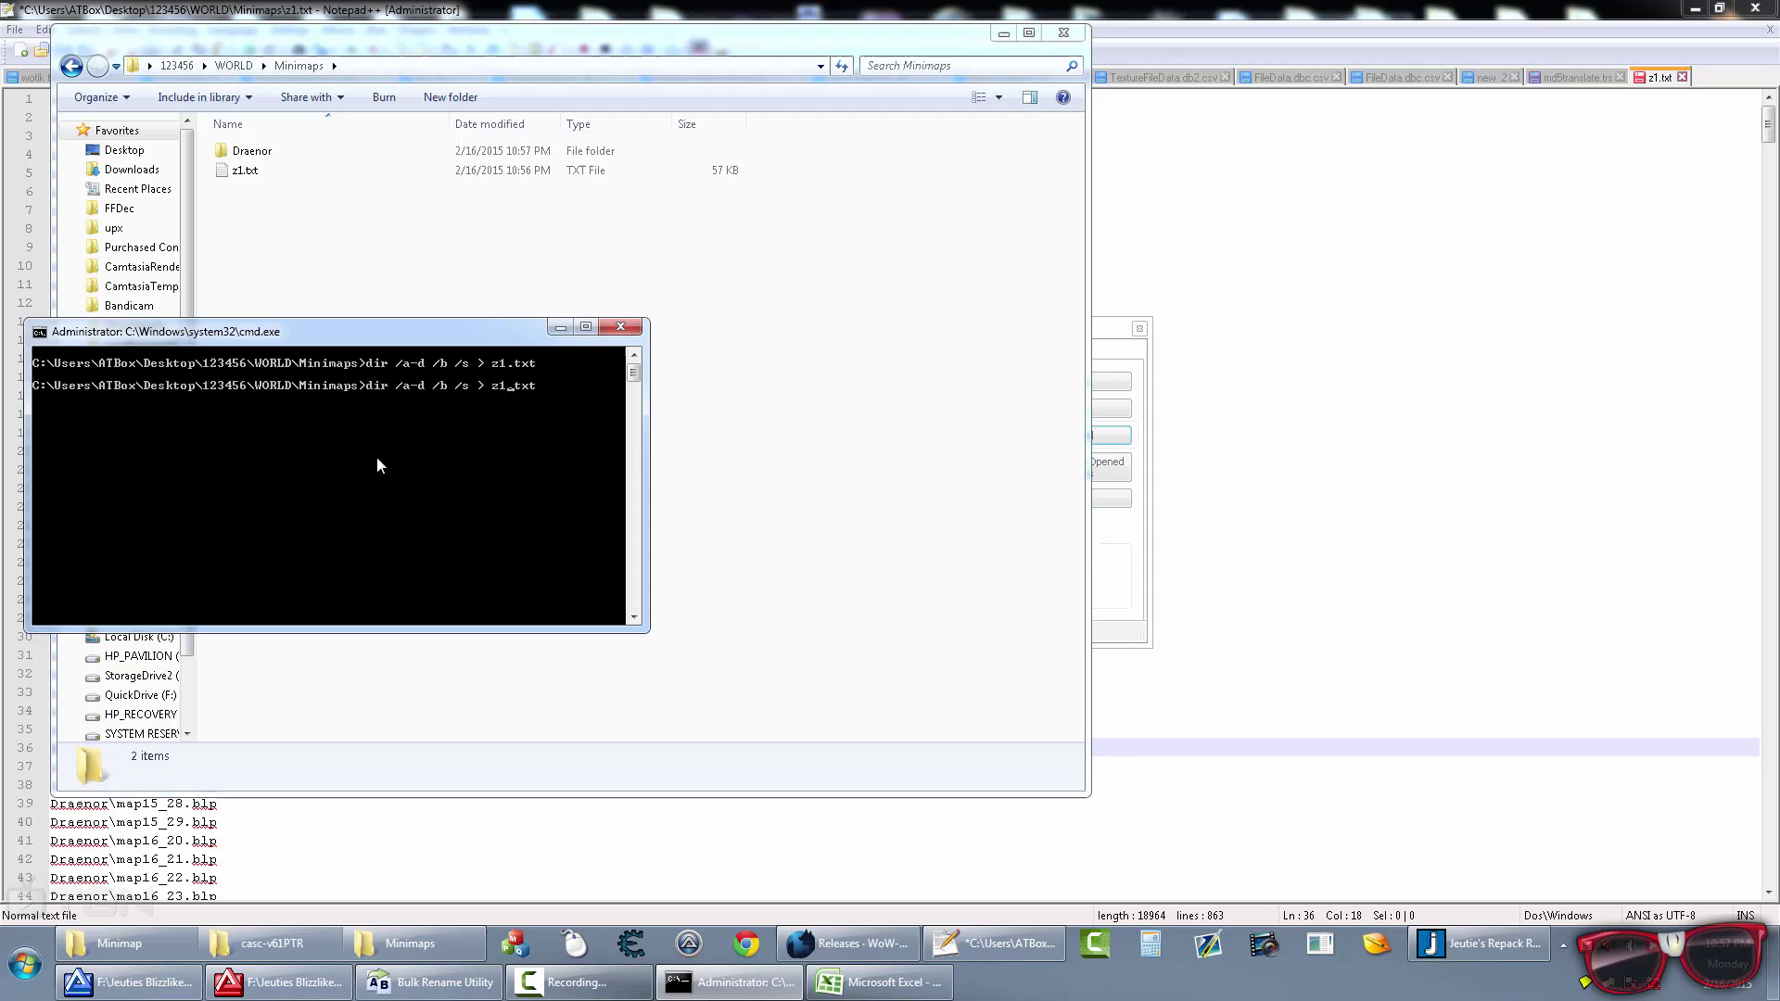
pyautogui.press('BackSpace')
pyautogui.write('2')
pyautogui.press('Left')
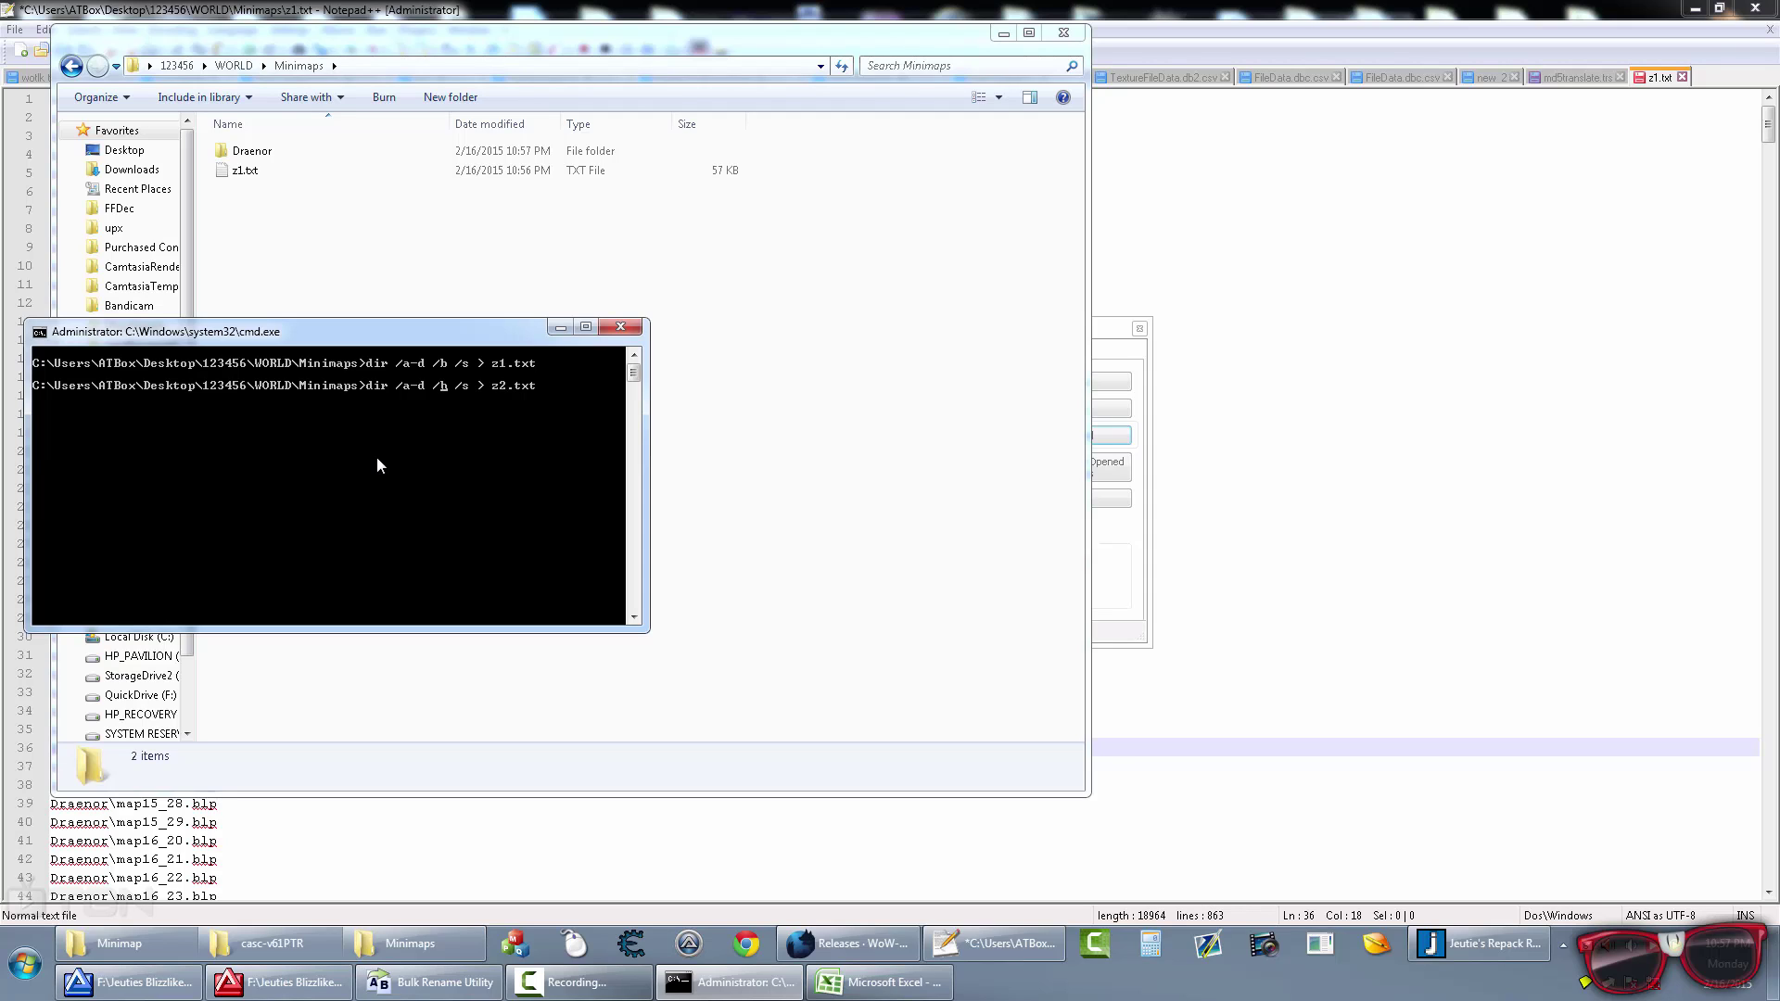
pyautogui.press('Left')
pyautogui.press('Left')
pyautogui.press('Left')
pyautogui.press('Left')
pyautogui.press('Left')
pyautogui.press('Left')
pyautogui.write('*.blp')
pyautogui.press('Return')
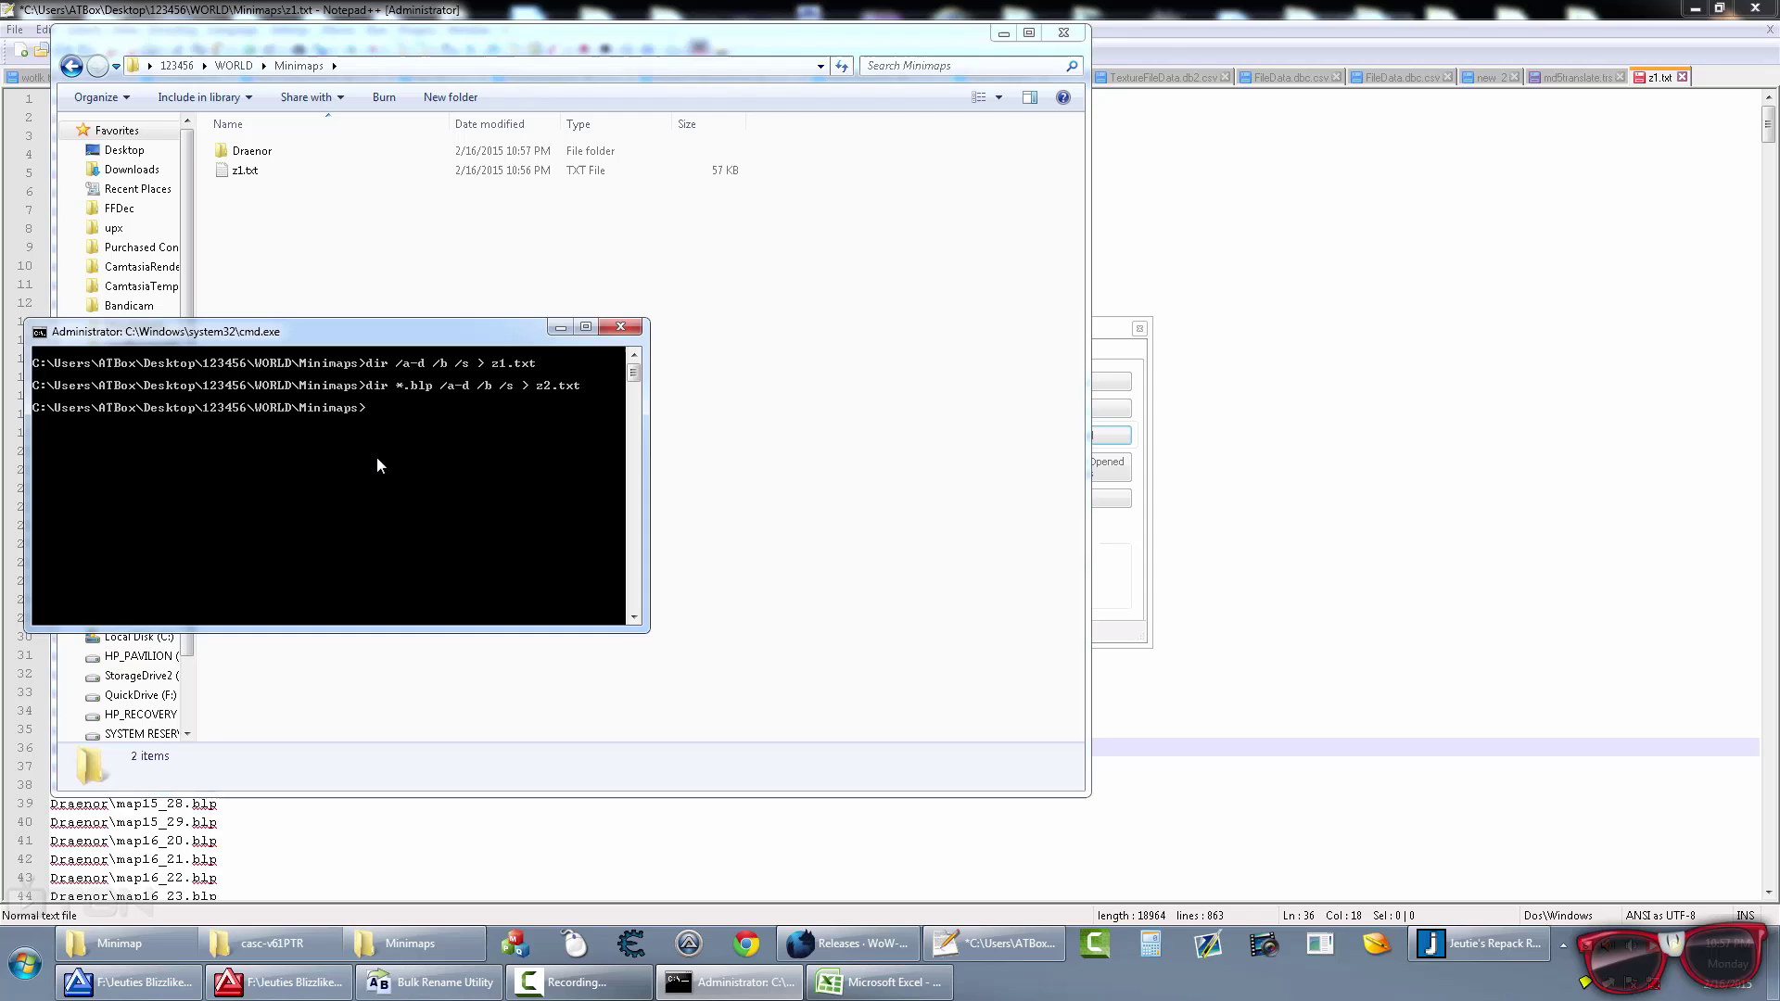
pyautogui.click(307, 231)
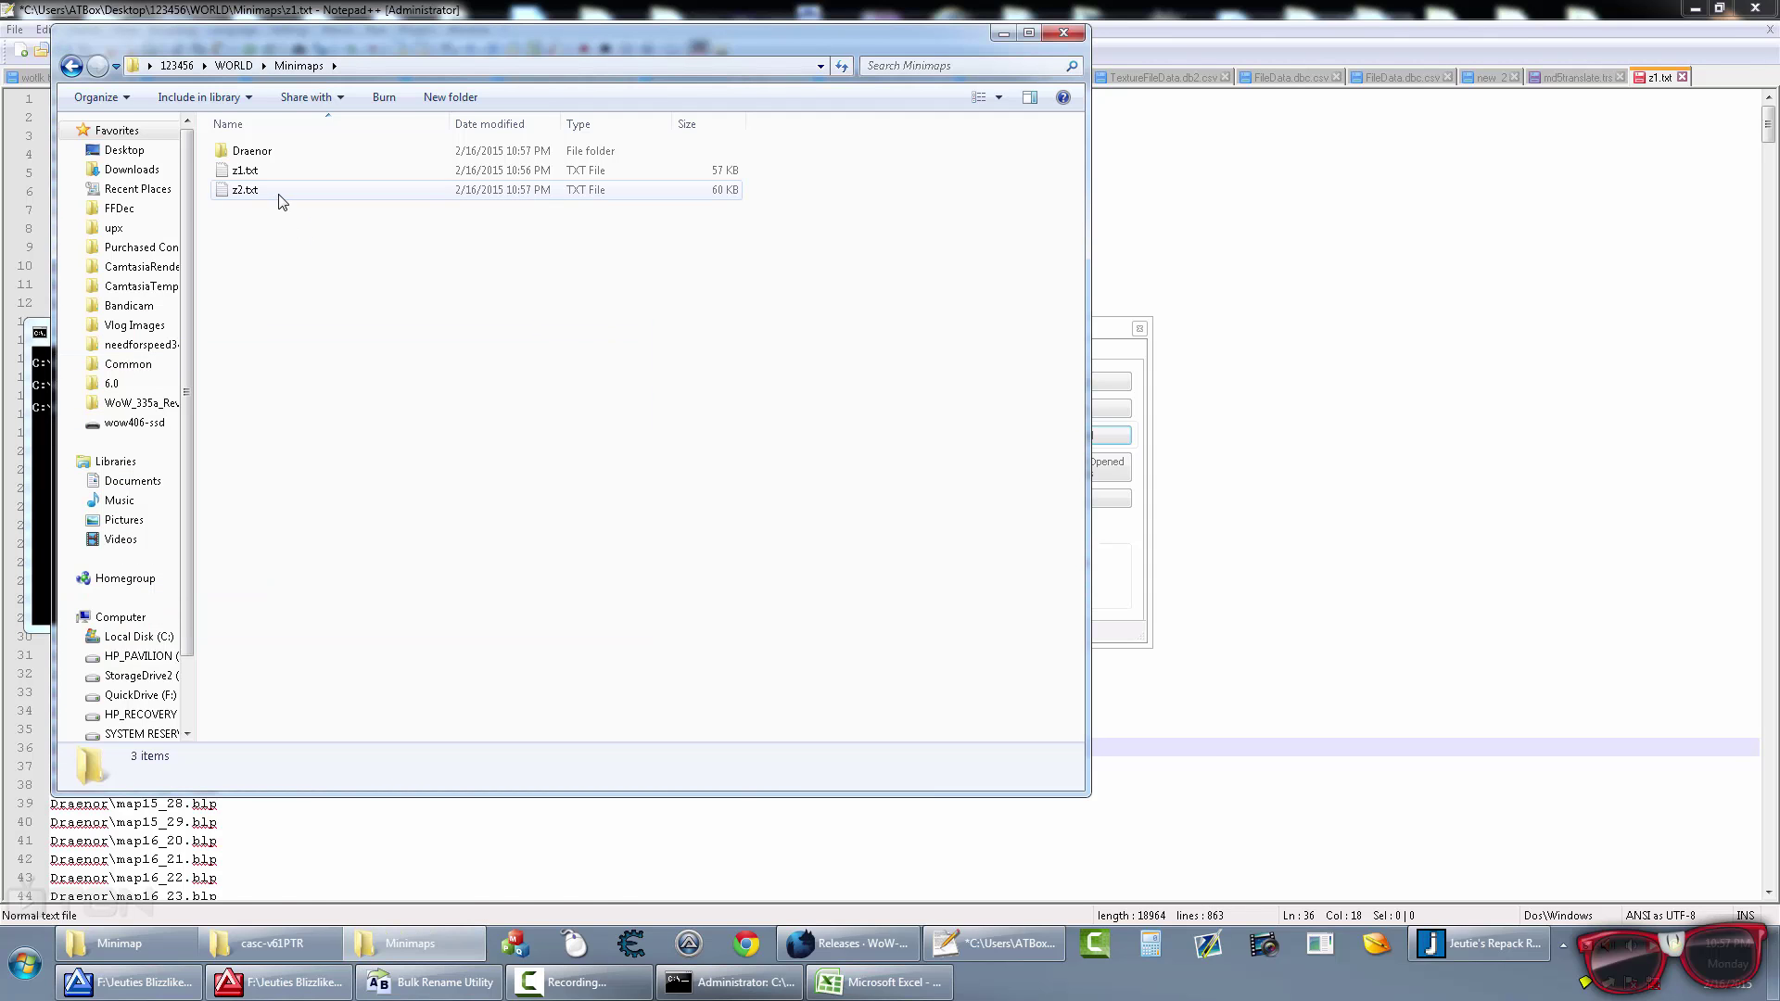
pyautogui.doubleClick(280, 193)
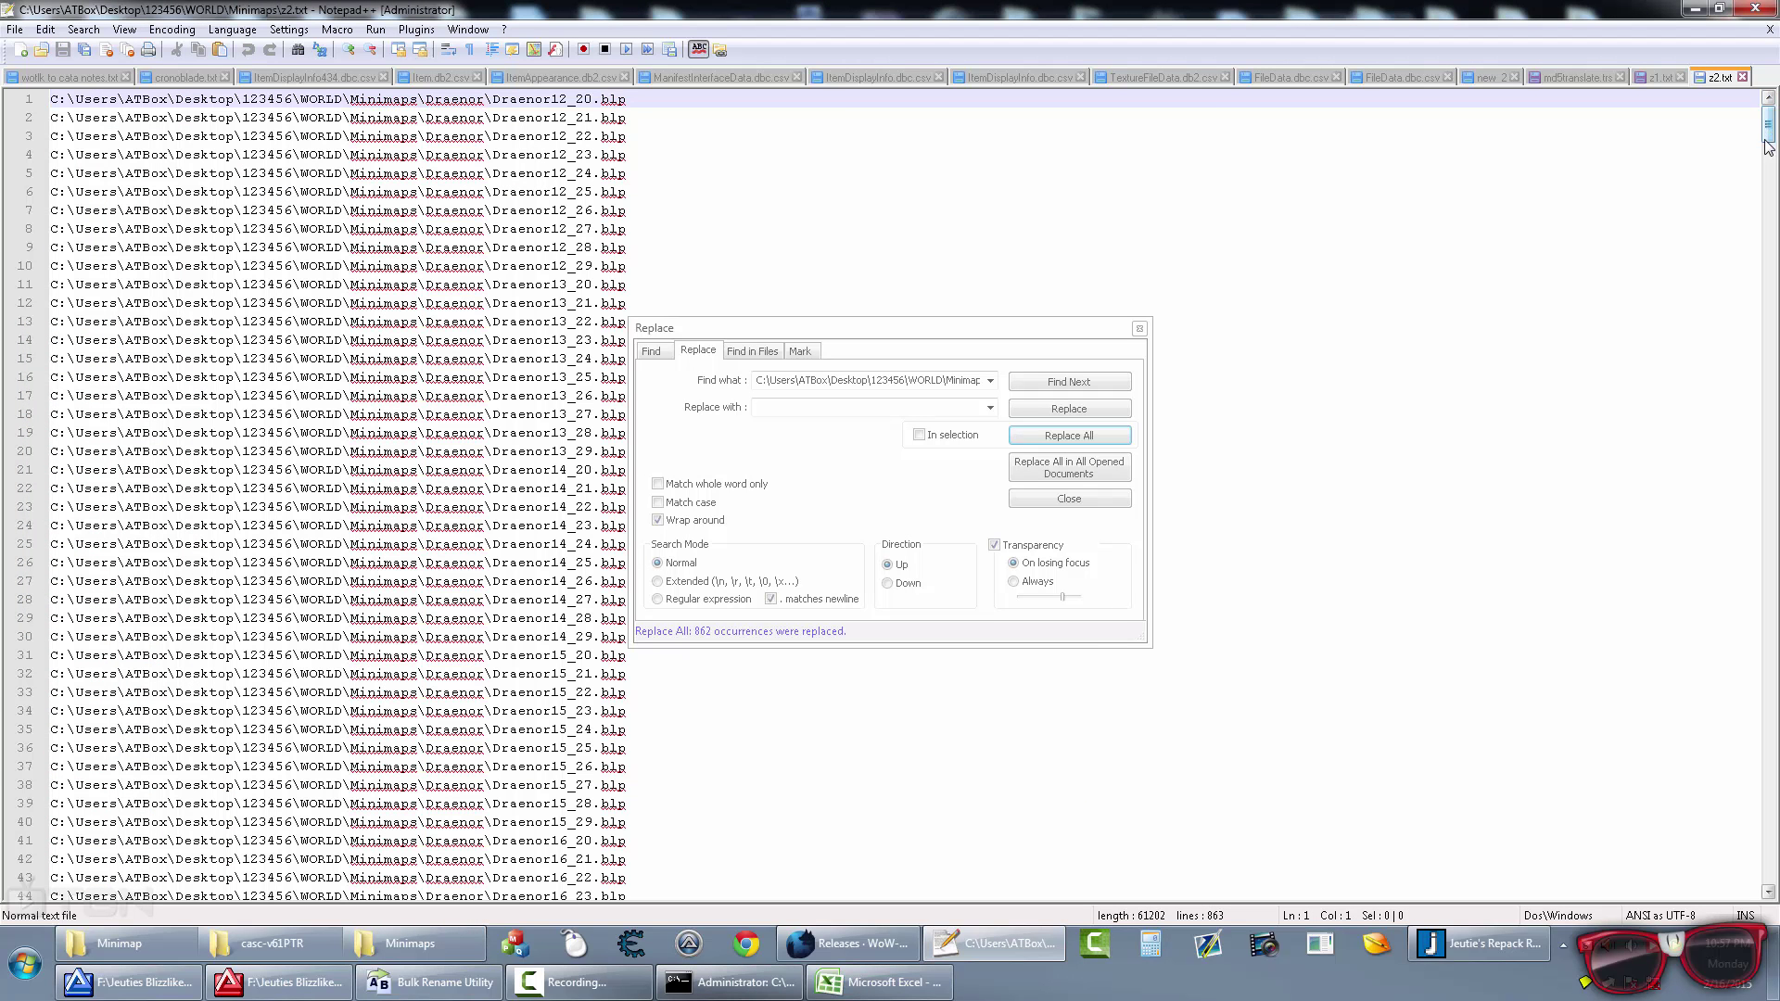
# Step: Try removing the path up to Minimaps\ from every line of z2.txt, and undo the replacement
pyautogui.moveTo(1768, 146)
pyautogui.mouseDown()
pyautogui.moveTo(1768, 753)
pyautogui.moveTo(1768, 139)
pyautogui.mouseUp()
pyautogui.click(930, 374)
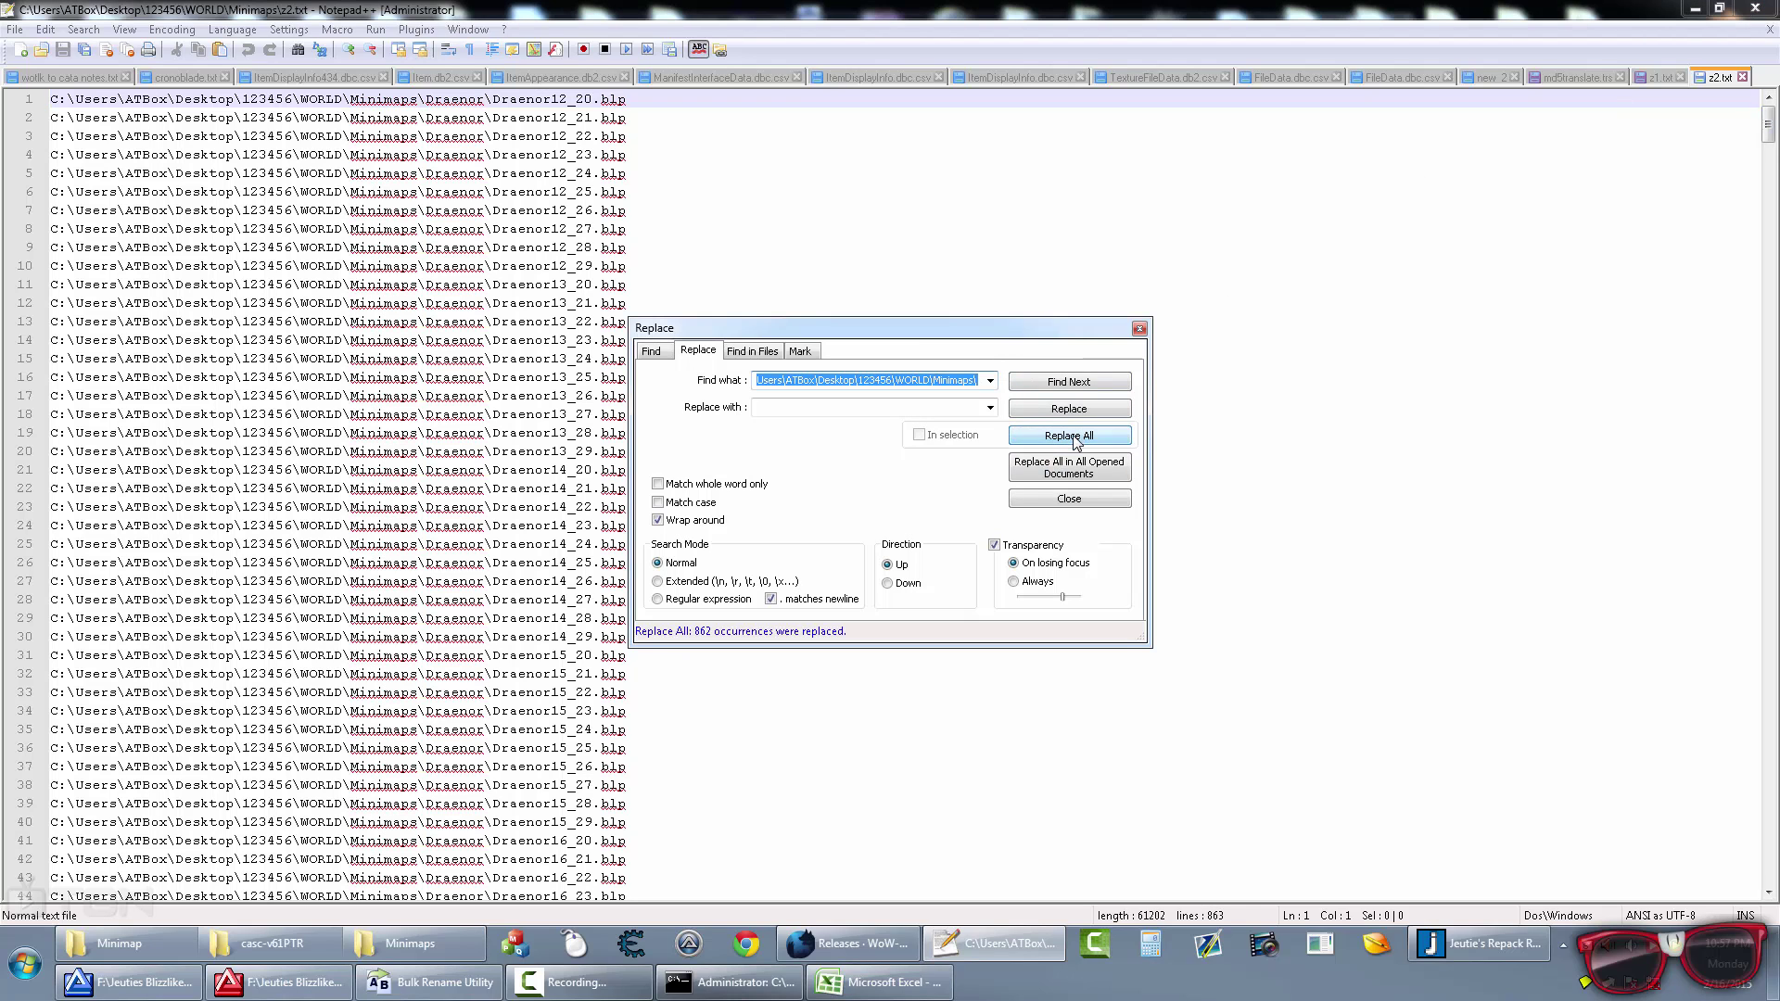
pyautogui.click(263, 379)
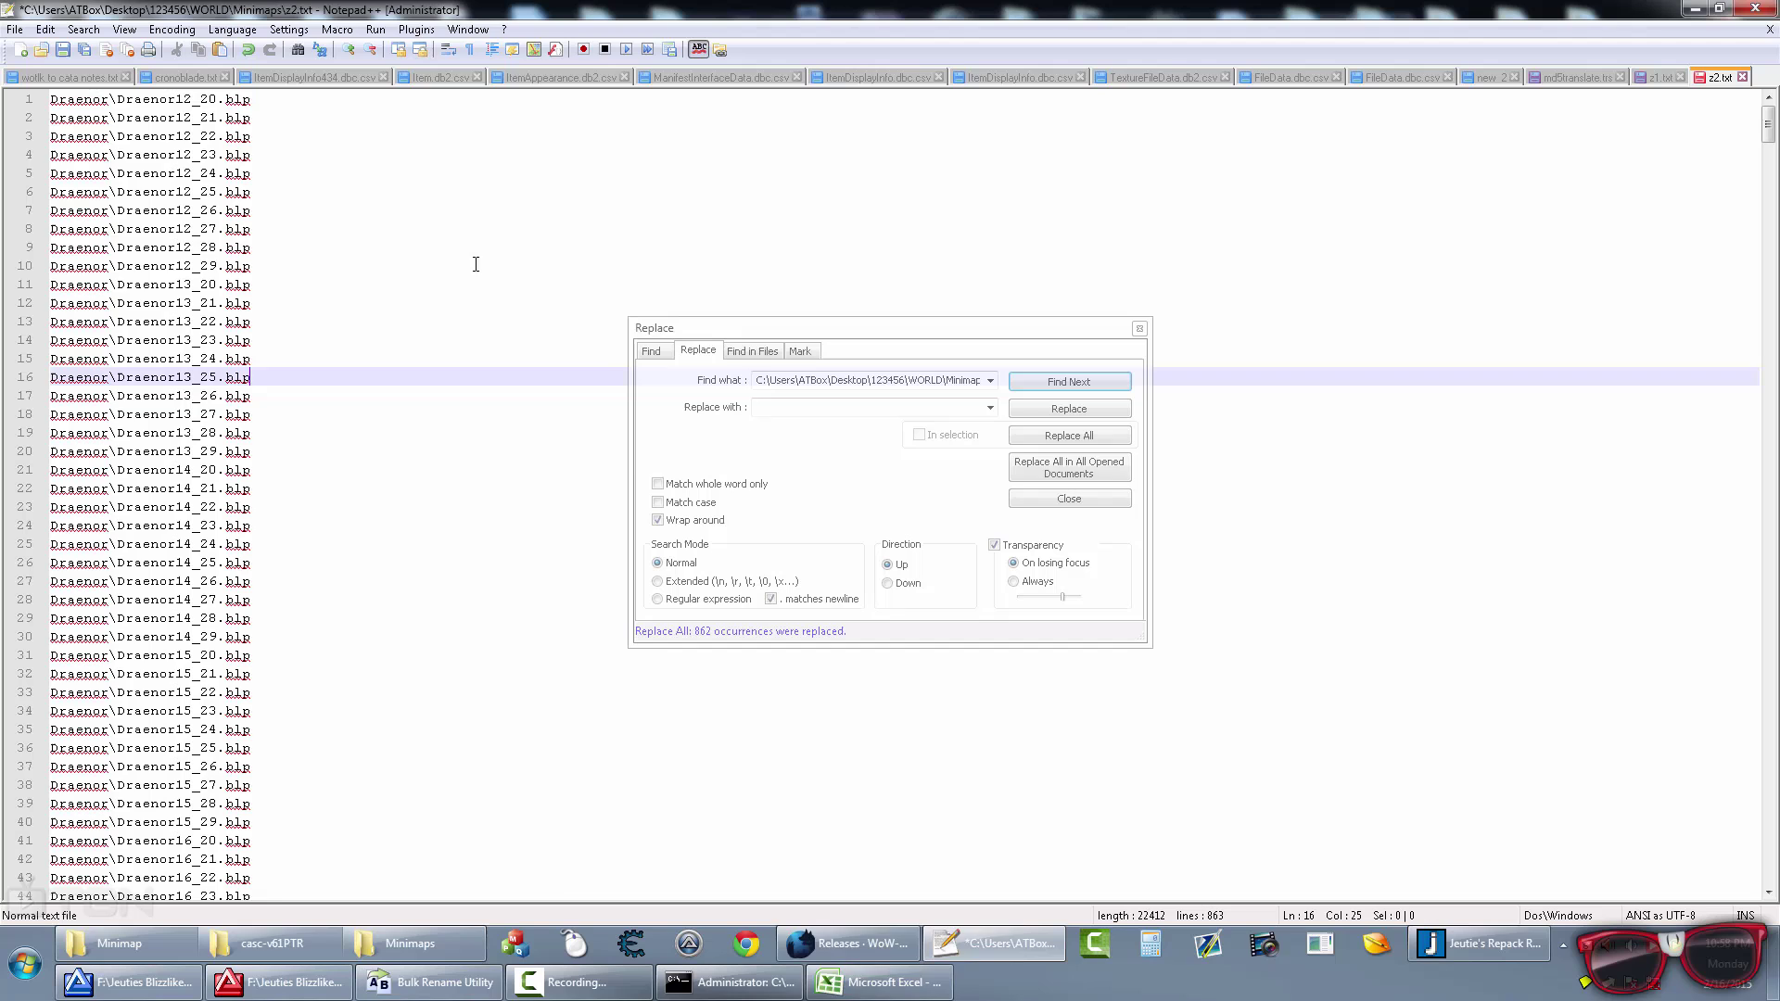
pyautogui.hotkey('ctrl', 'z')
pyautogui.click(930, 381)
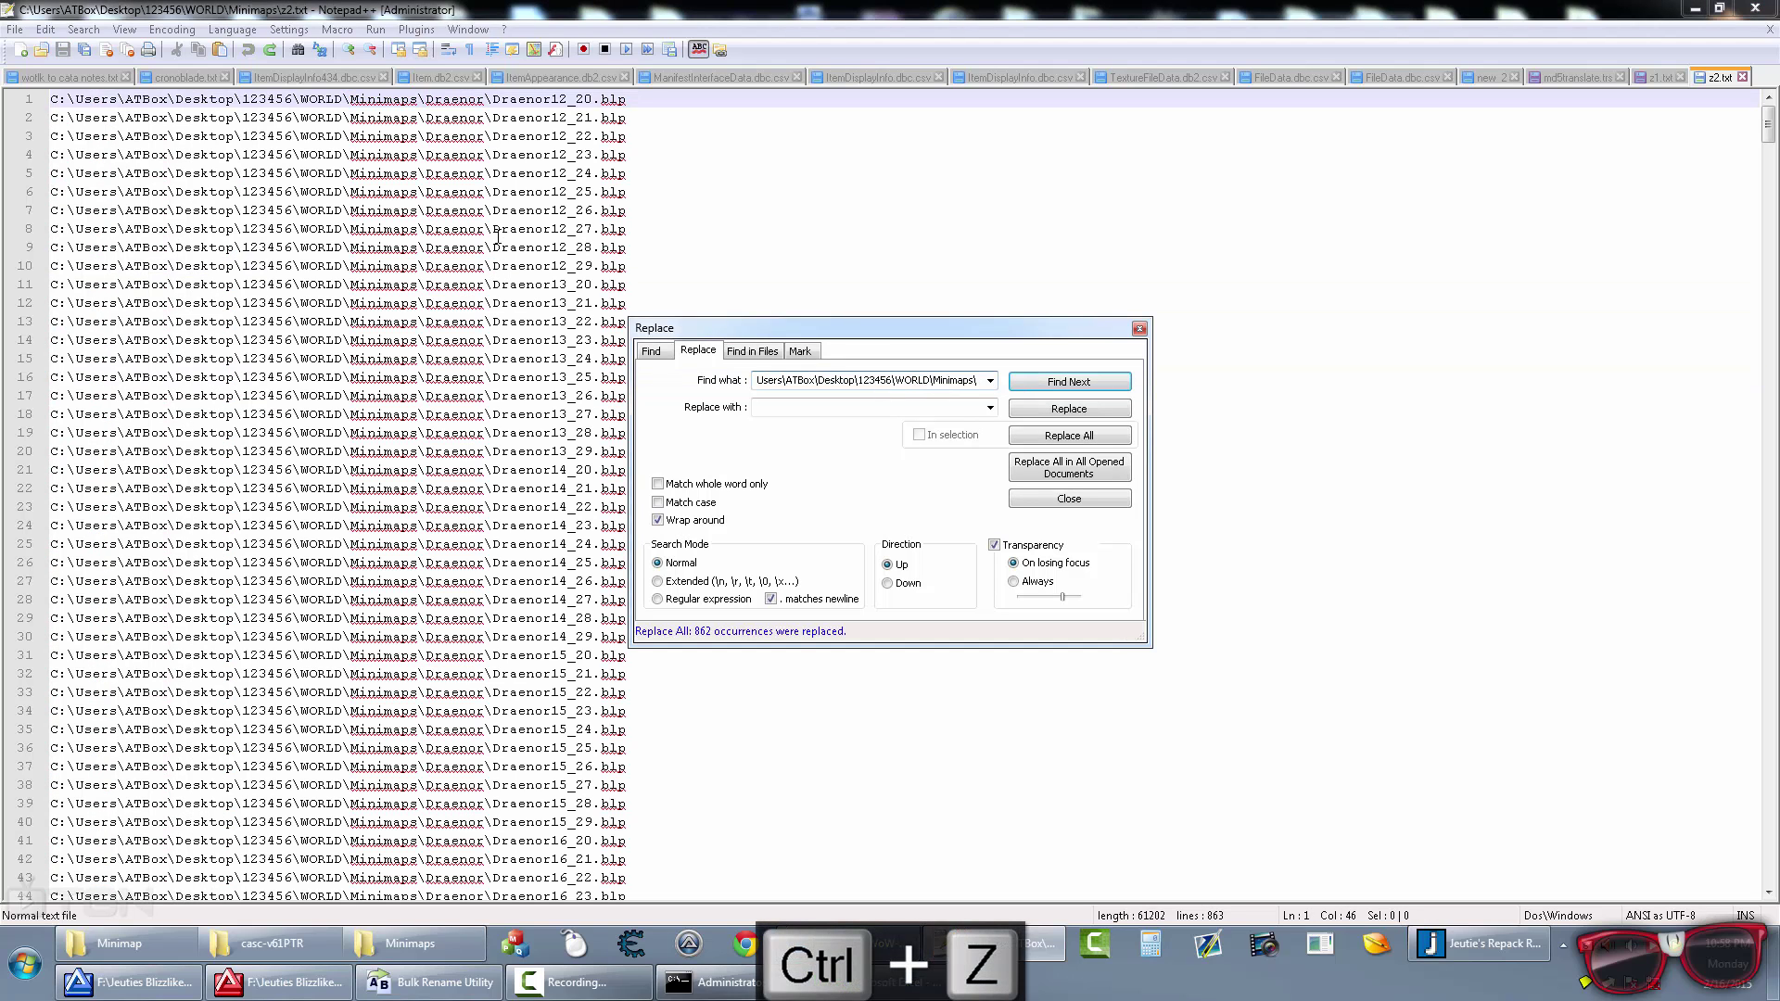
# Step: Replace the full path through Draenor\ with nothing throughout z2.txt, and undo that replacement
pyautogui.moveTo(492, 229); pyautogui.dragTo(350, 231)
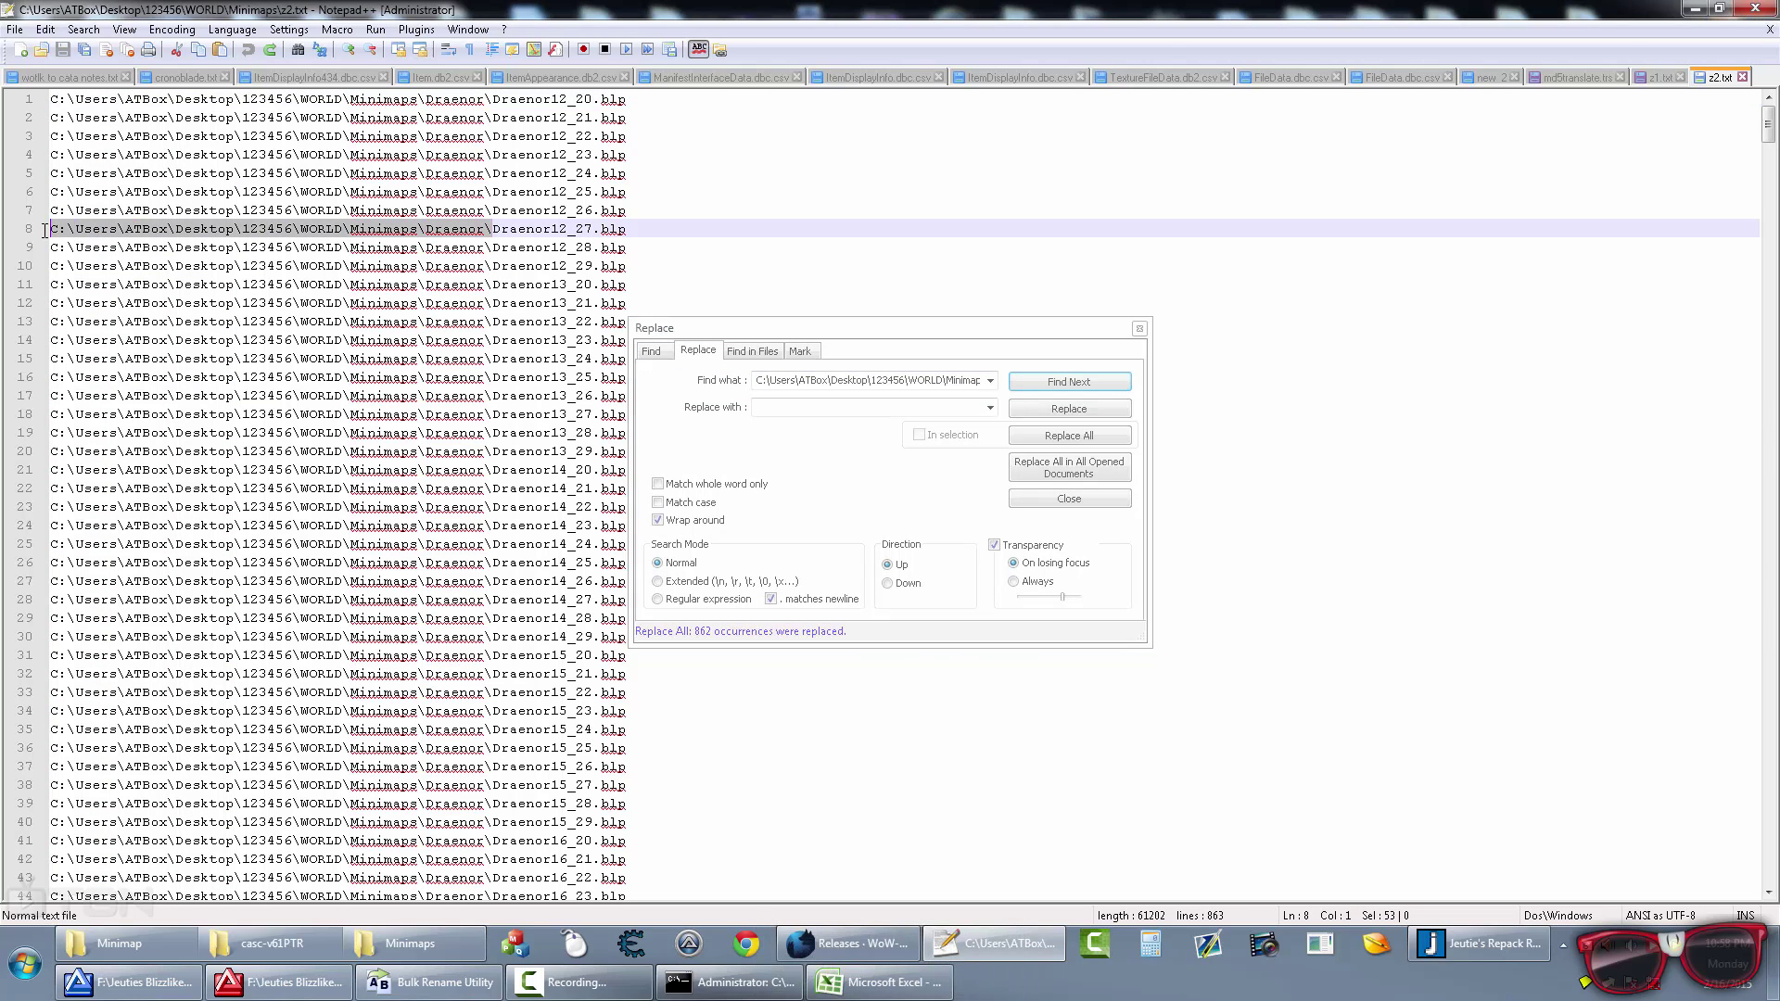
pyautogui.hotkey('ctrl', 'f')
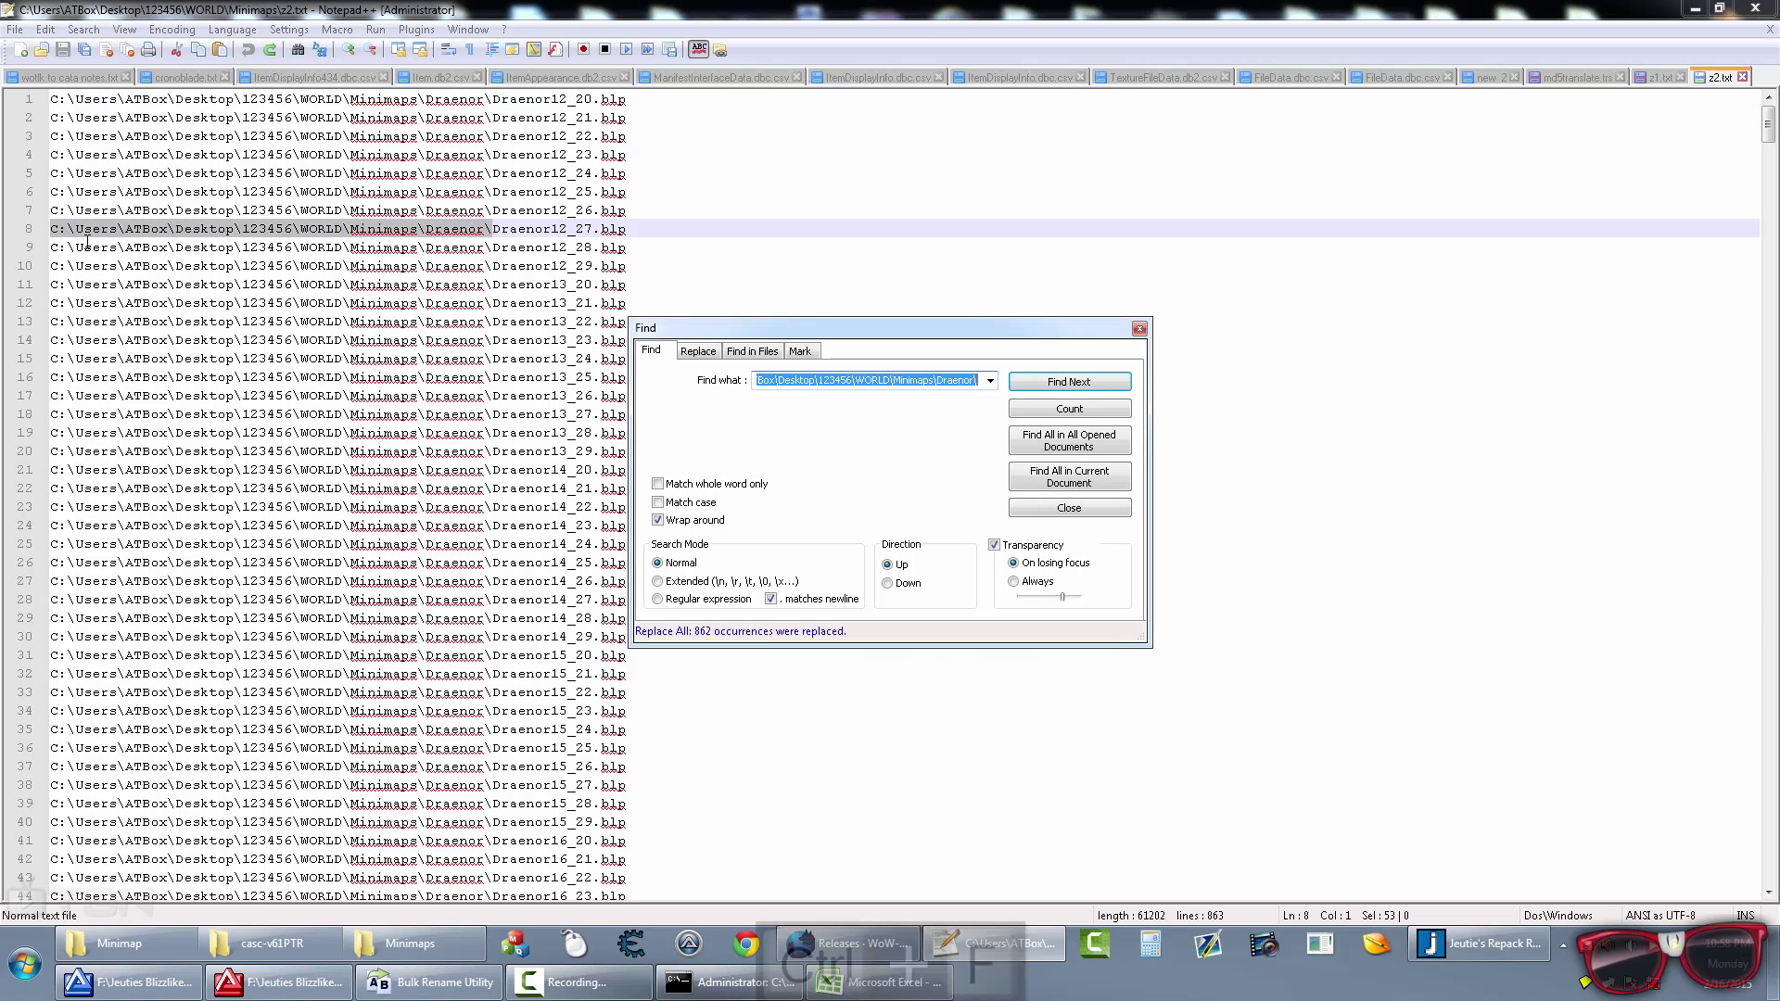
pyautogui.click(697, 352)
pyautogui.click(1090, 446)
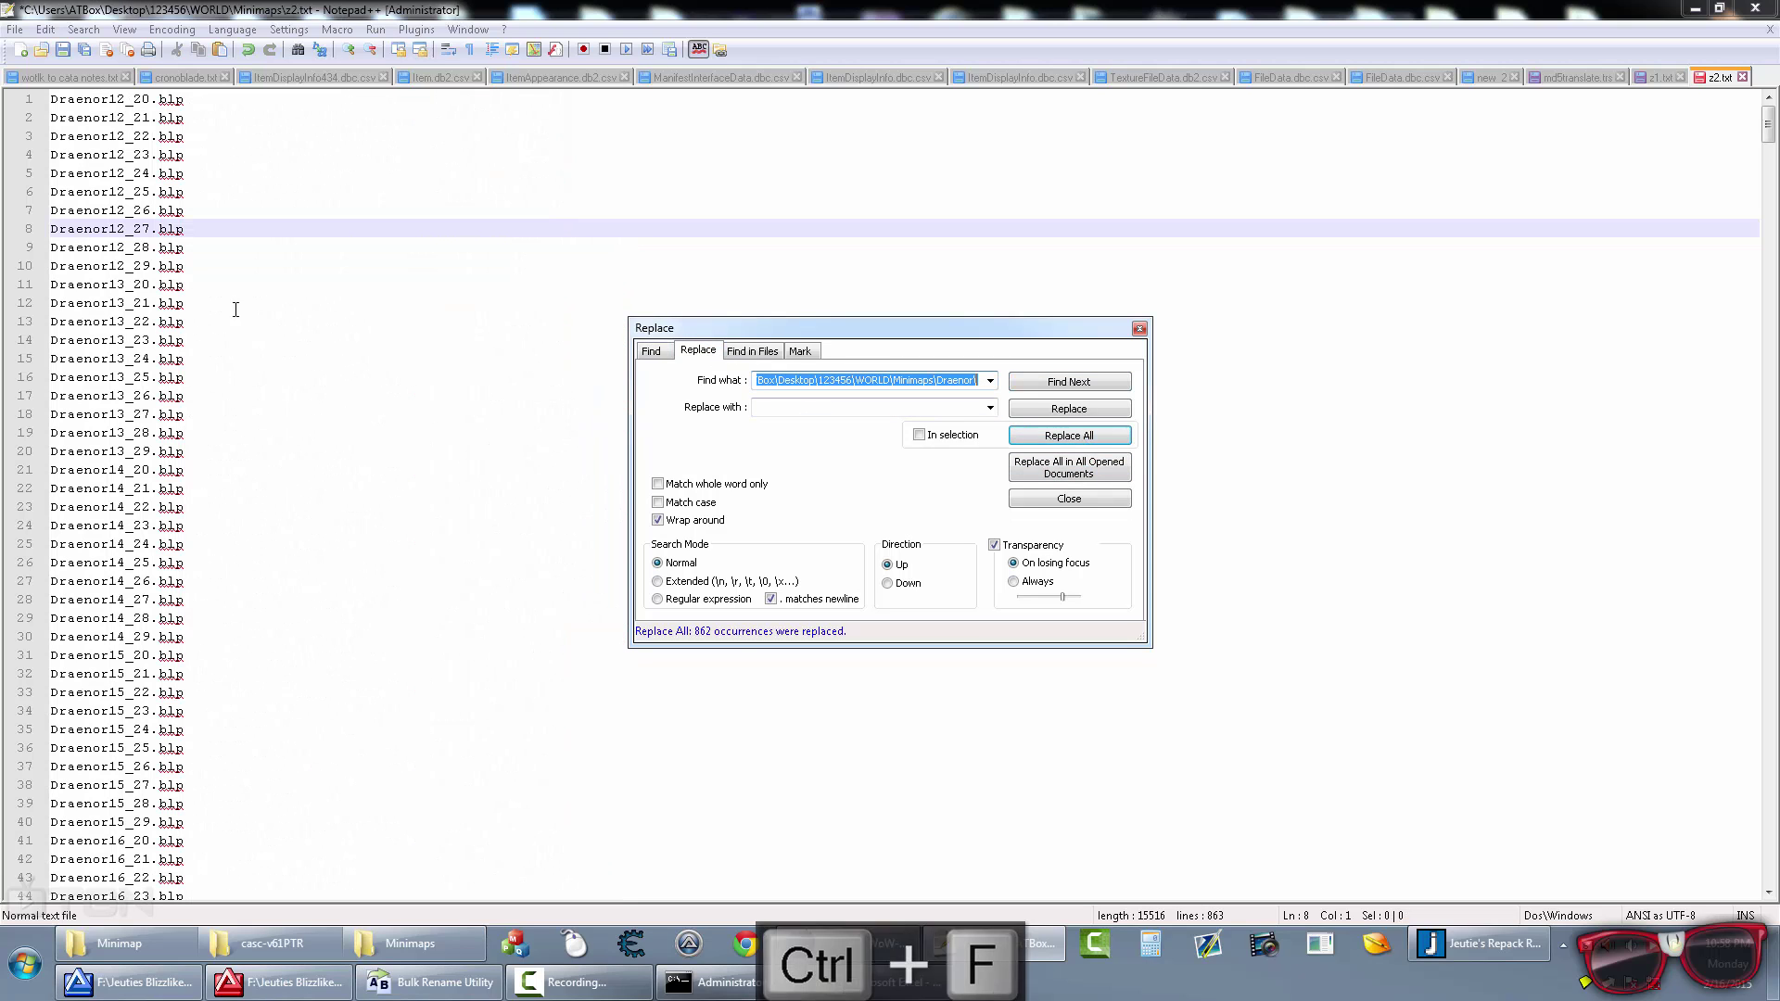
pyautogui.click(246, 339)
pyautogui.hotkey('ctrl', 'z')
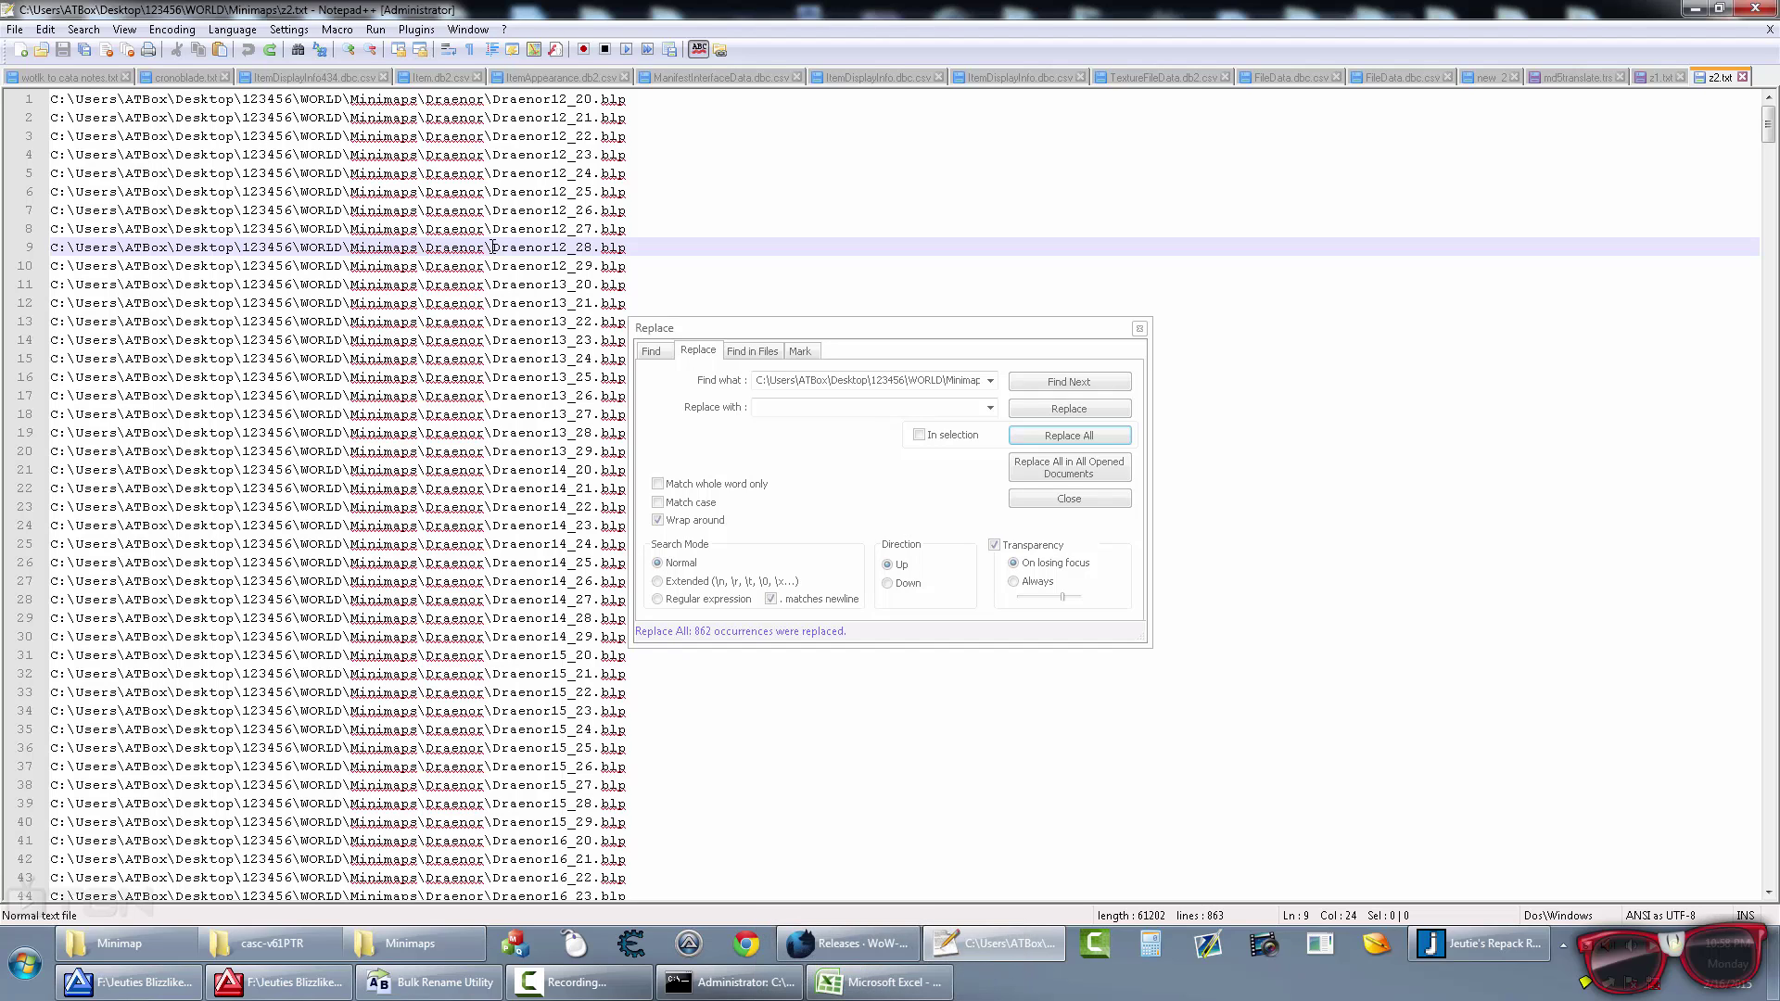
# Step: Strip the folder path up to and including Draenor\ from all lines of z2.txt, leaving only the file names
pyautogui.moveTo(493, 246); pyautogui.dragTo(48, 251)
pyautogui.hotkey('ctrl', 'f')
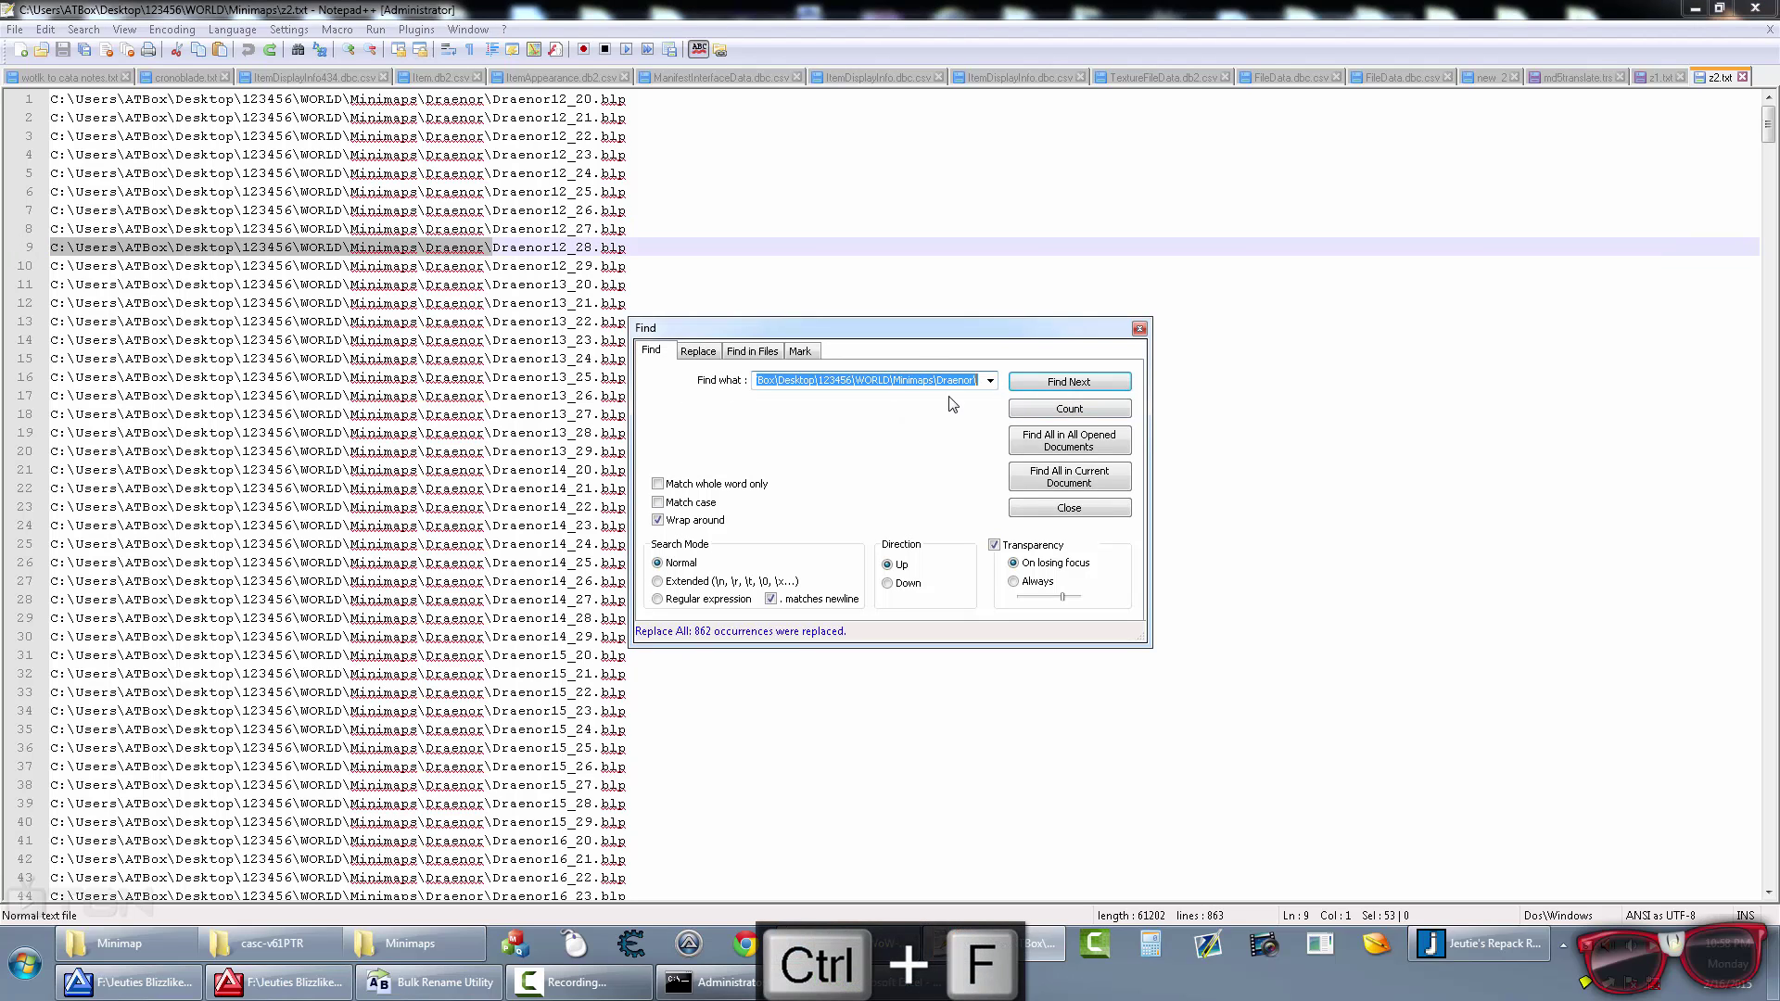
pyautogui.click(716, 353)
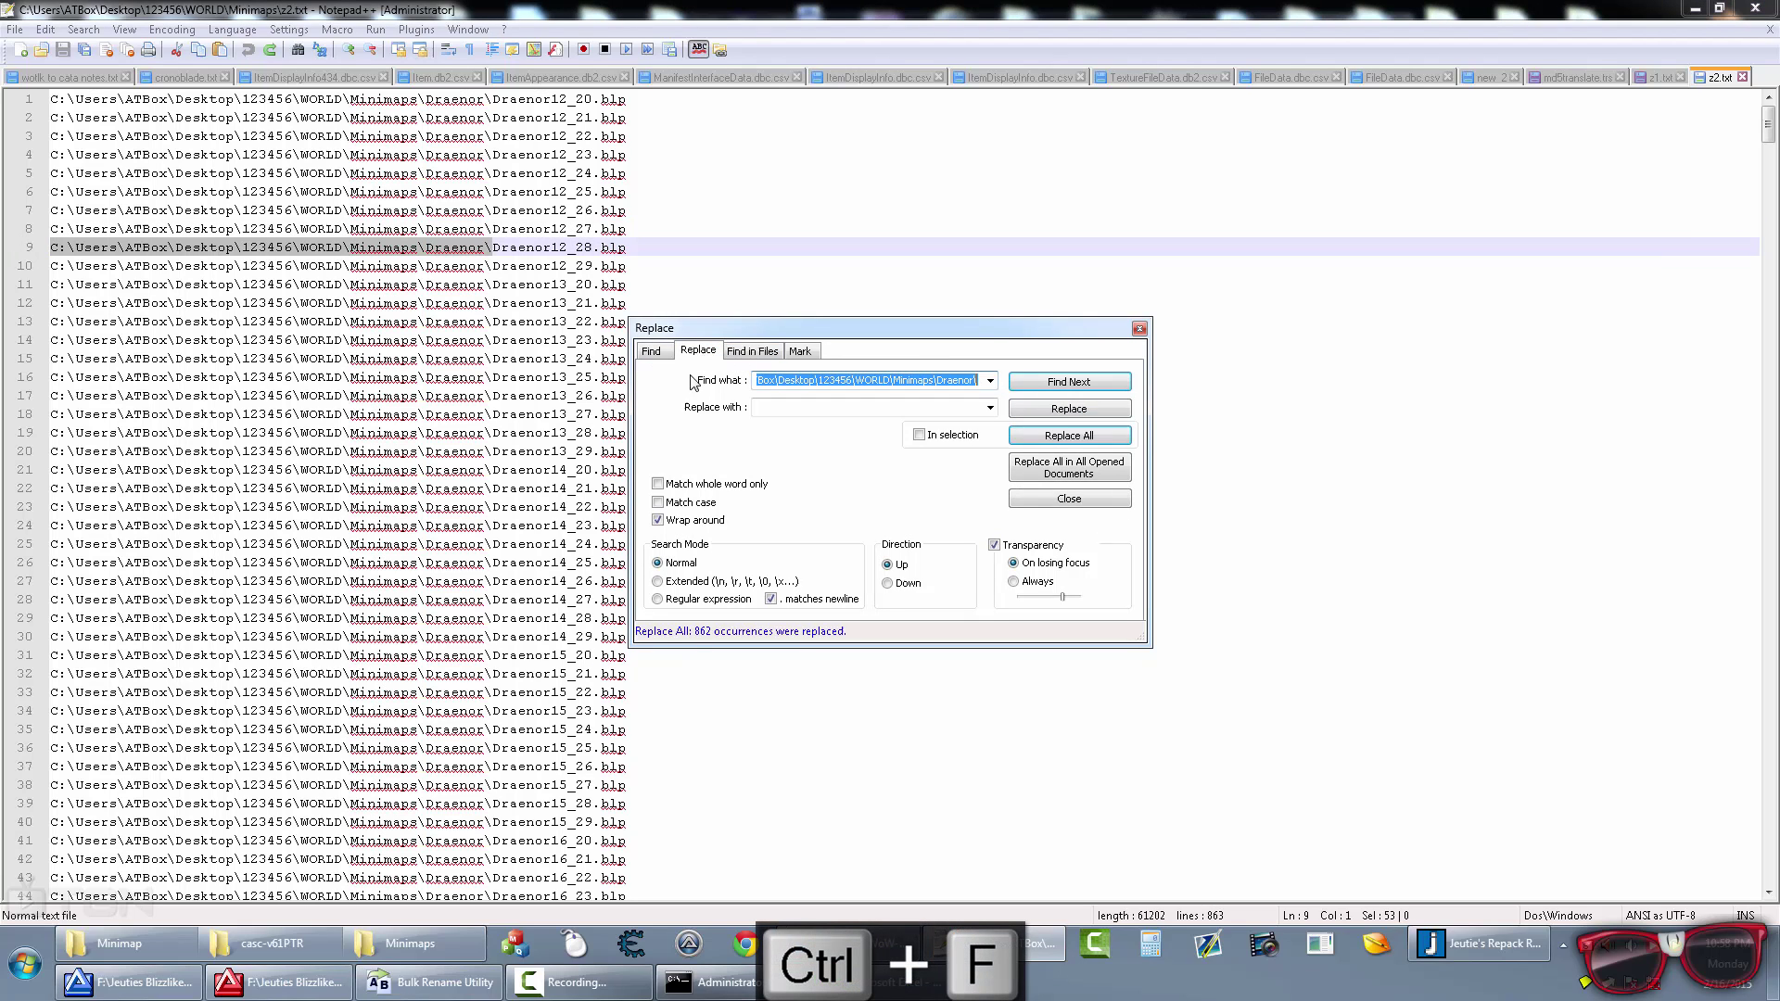
pyautogui.click(1048, 434)
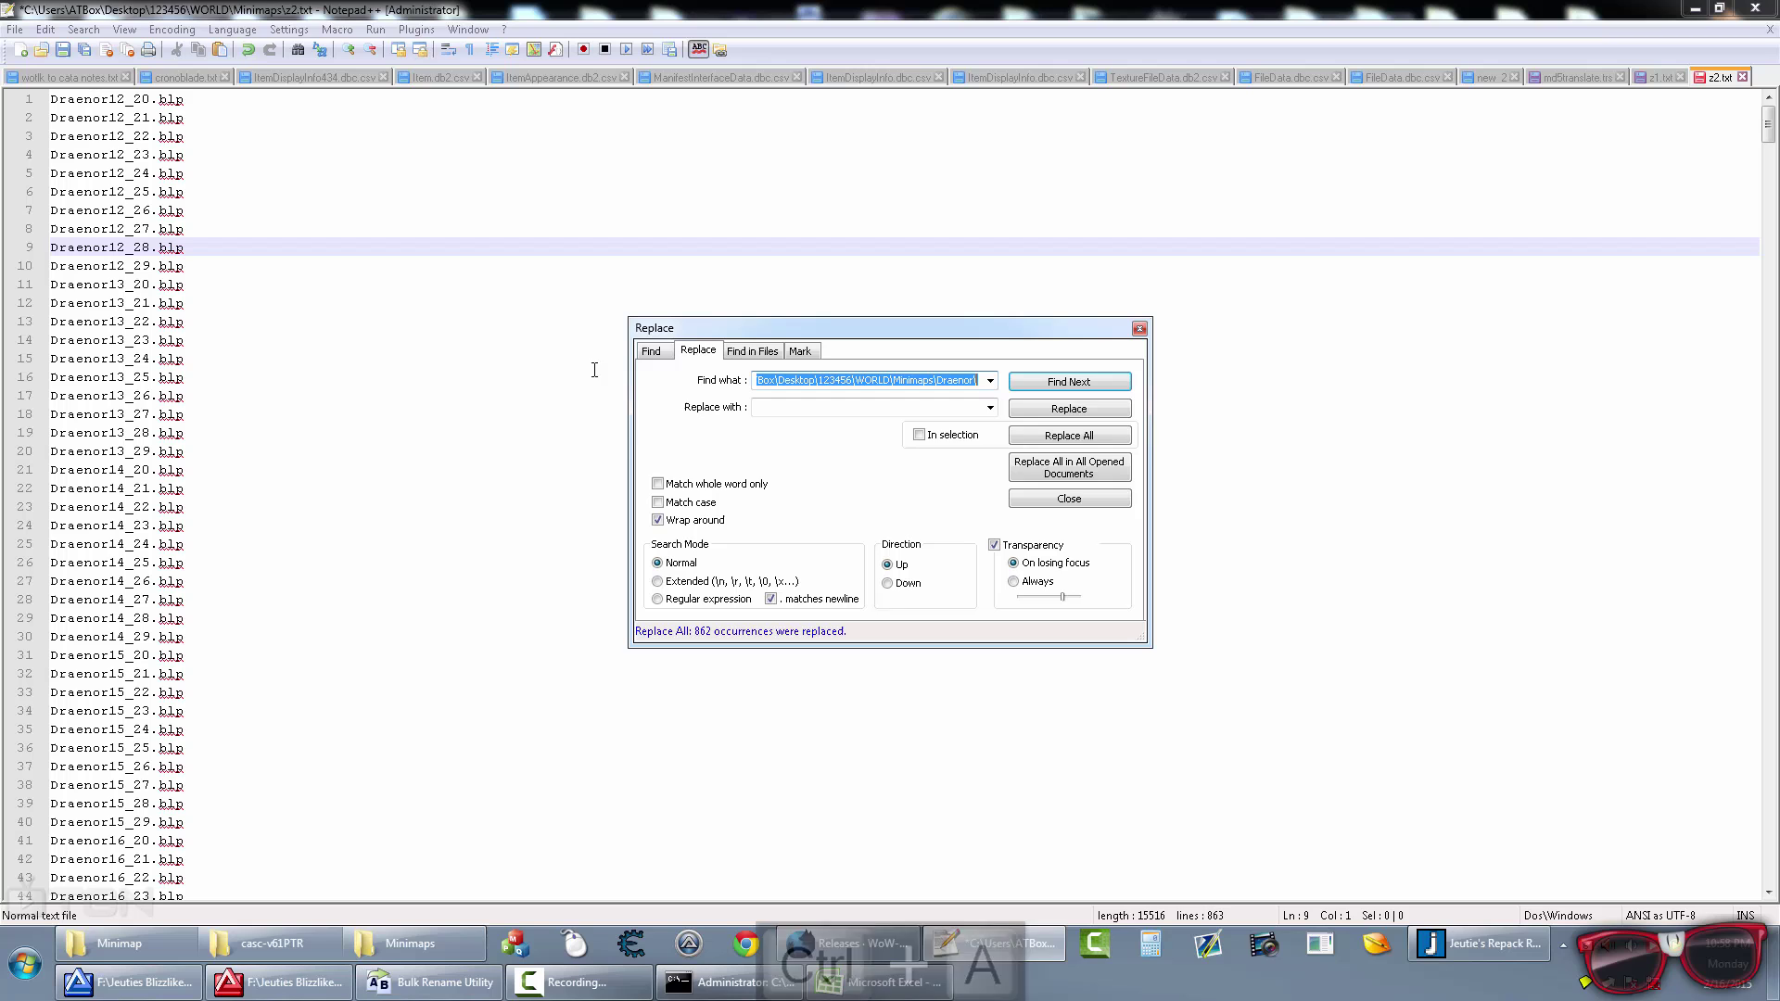
# Step: Copy the whole z2.txt list into column B of the Excel sheet, starting at cell B1
pyautogui.hotkey('ctrl', 'a')
pyautogui.click(833, 362)
pyautogui.hotkey('ctrl', 'a')
pyautogui.hotkey('ctrl', 'c')
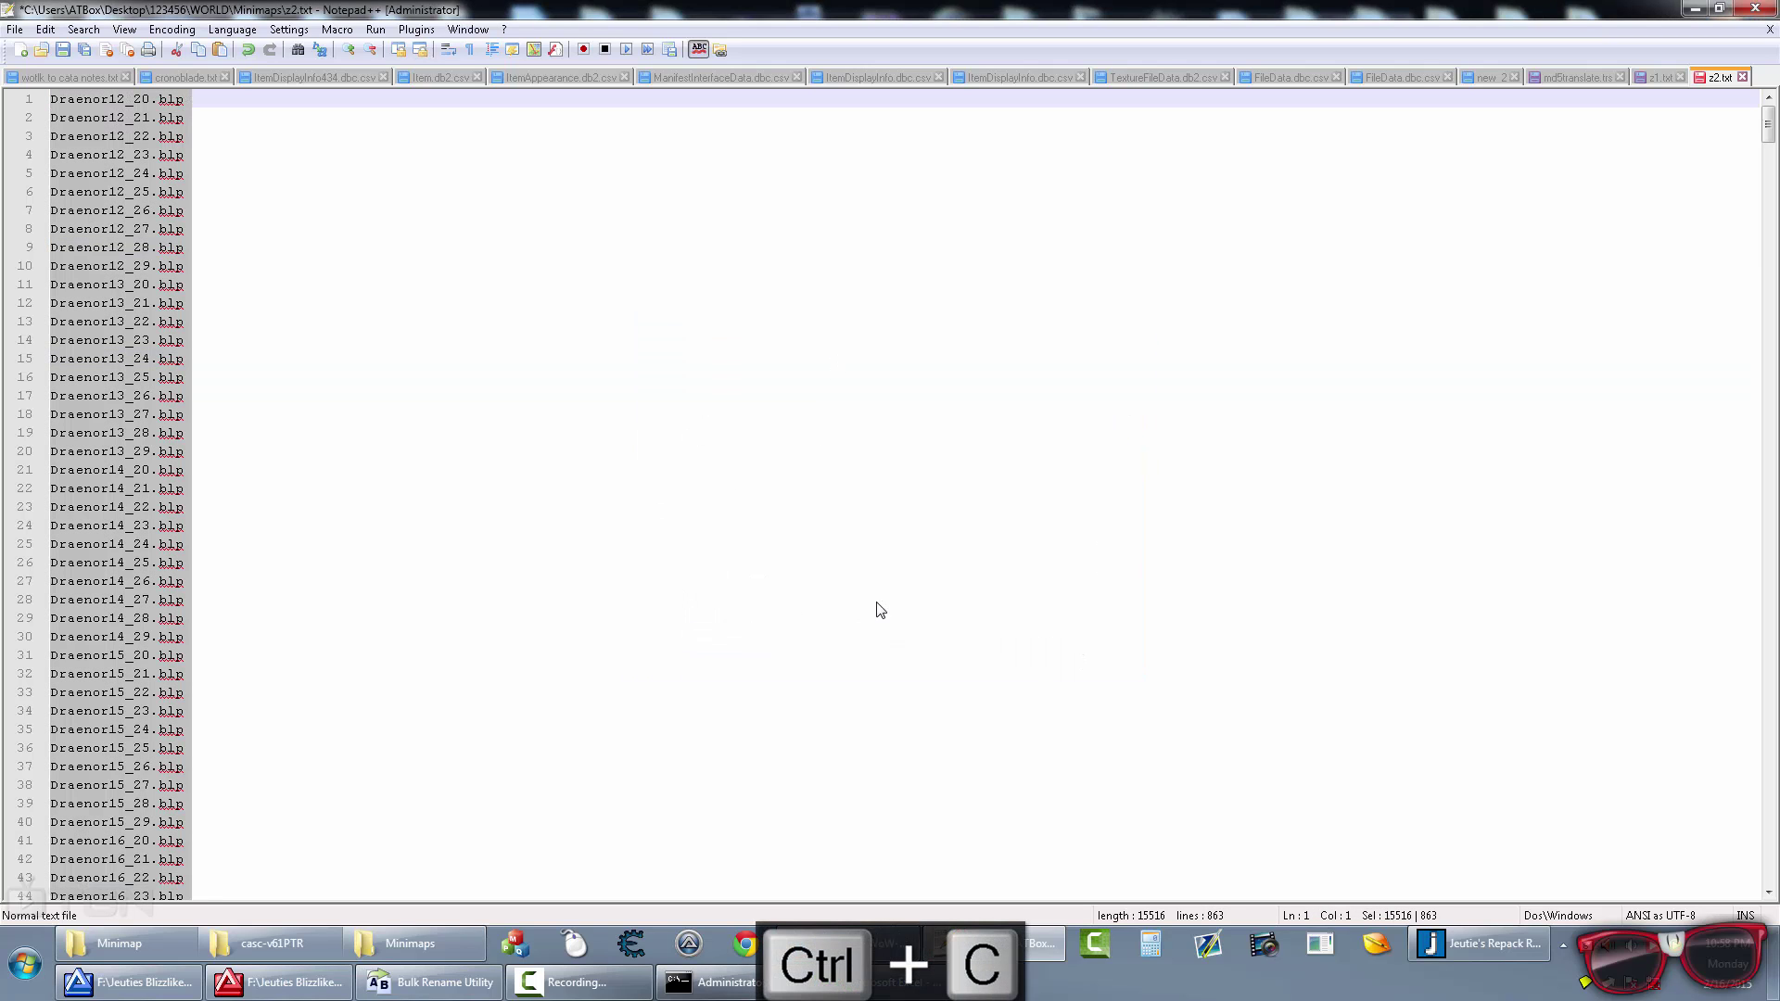
pyautogui.hotkey('alt', 'Tab')
pyautogui.hotkey('ctrl', 'v')
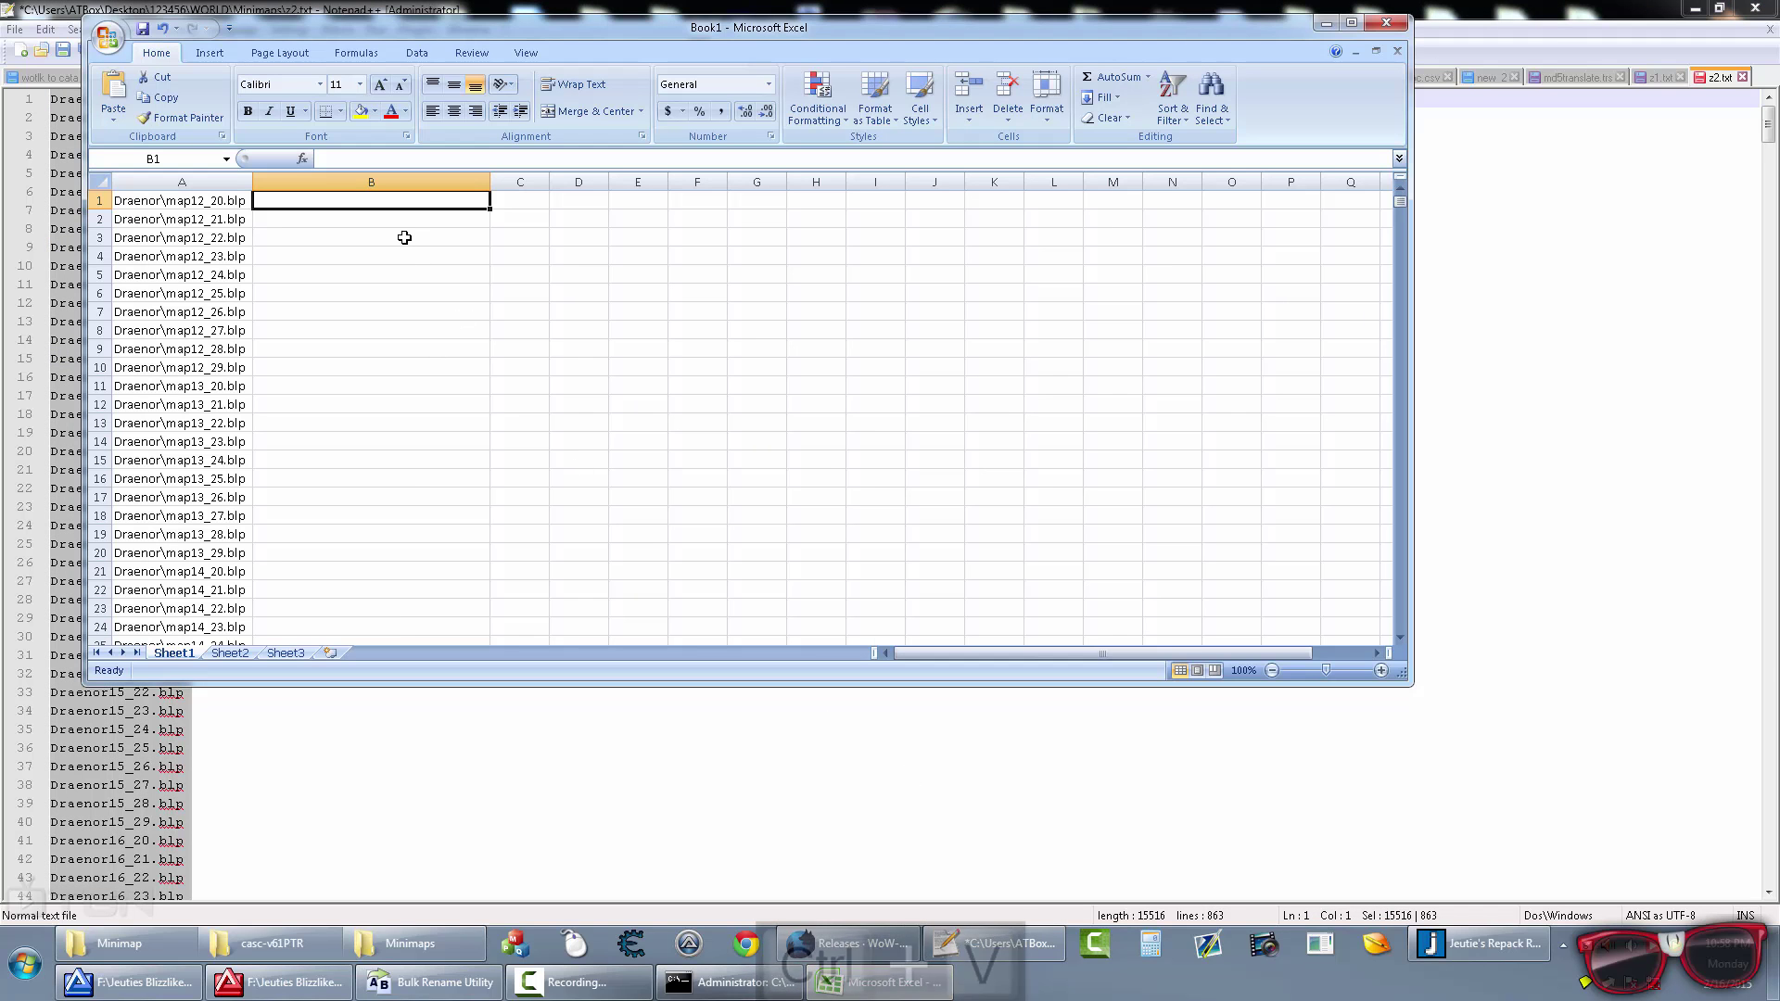
pyautogui.click(401, 202)
pyautogui.hotkey('ctrl', 'v')
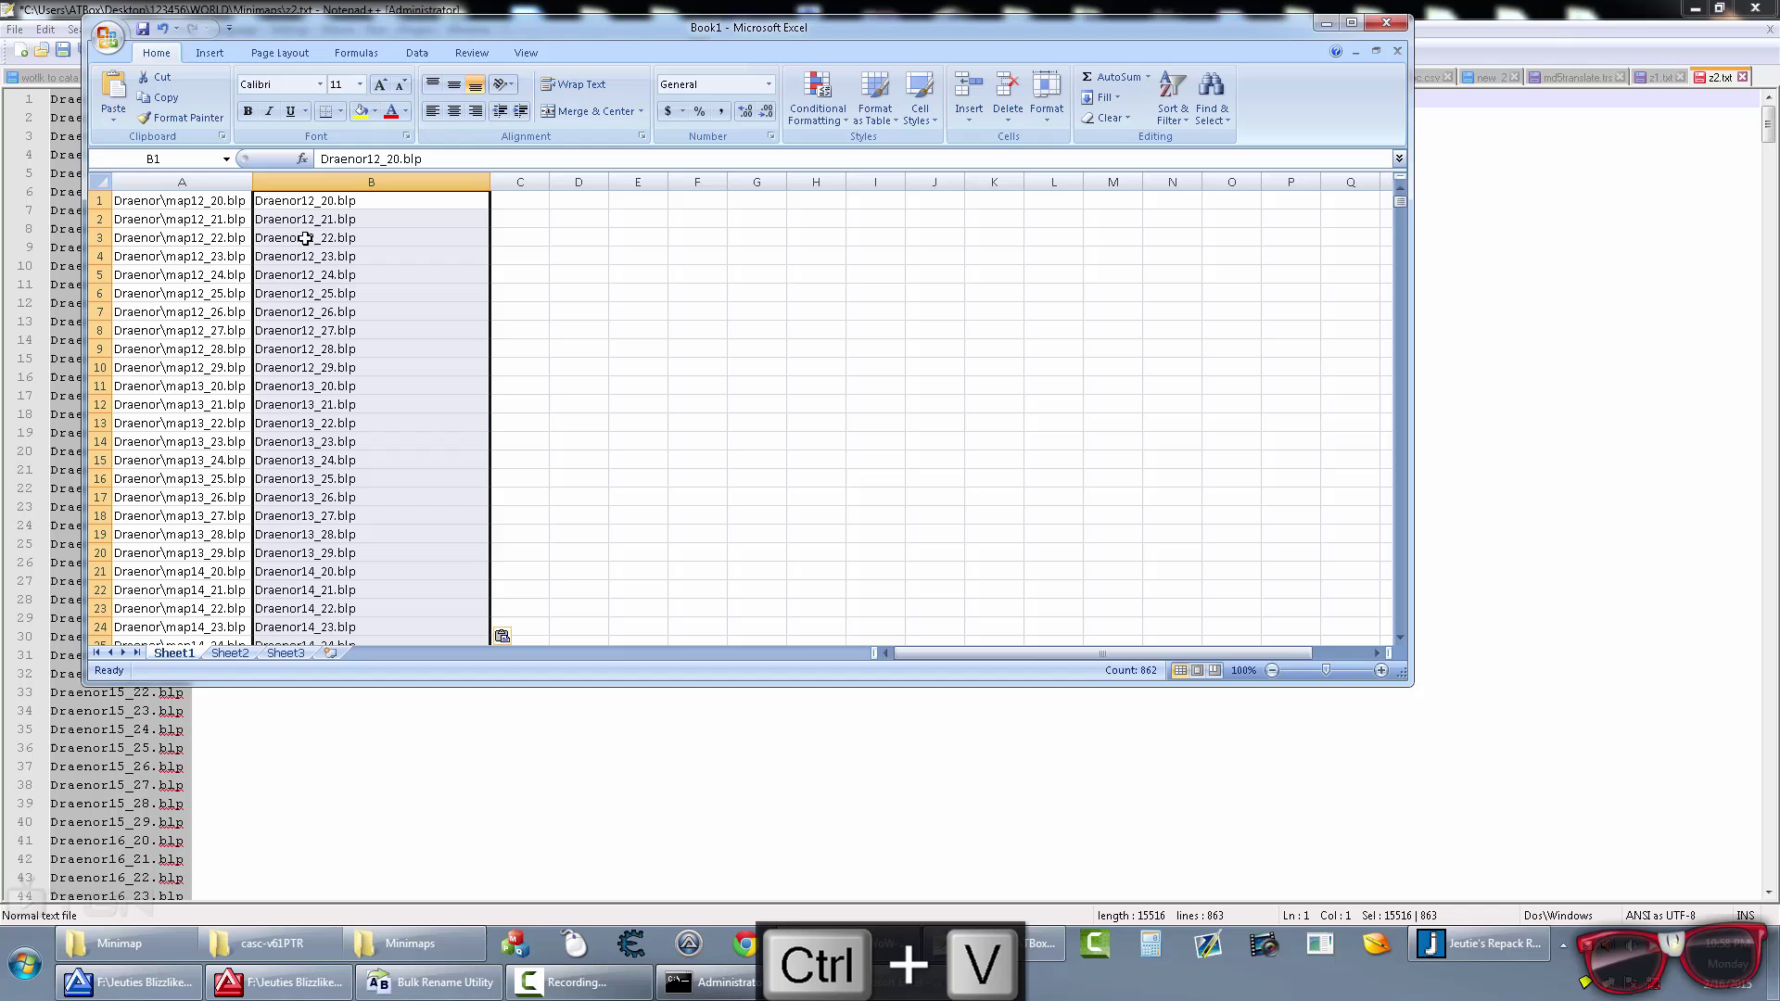
# Step: Compare the map paths in column A with the renamed BLP names in column B, row by row
pyautogui.click(337, 256)
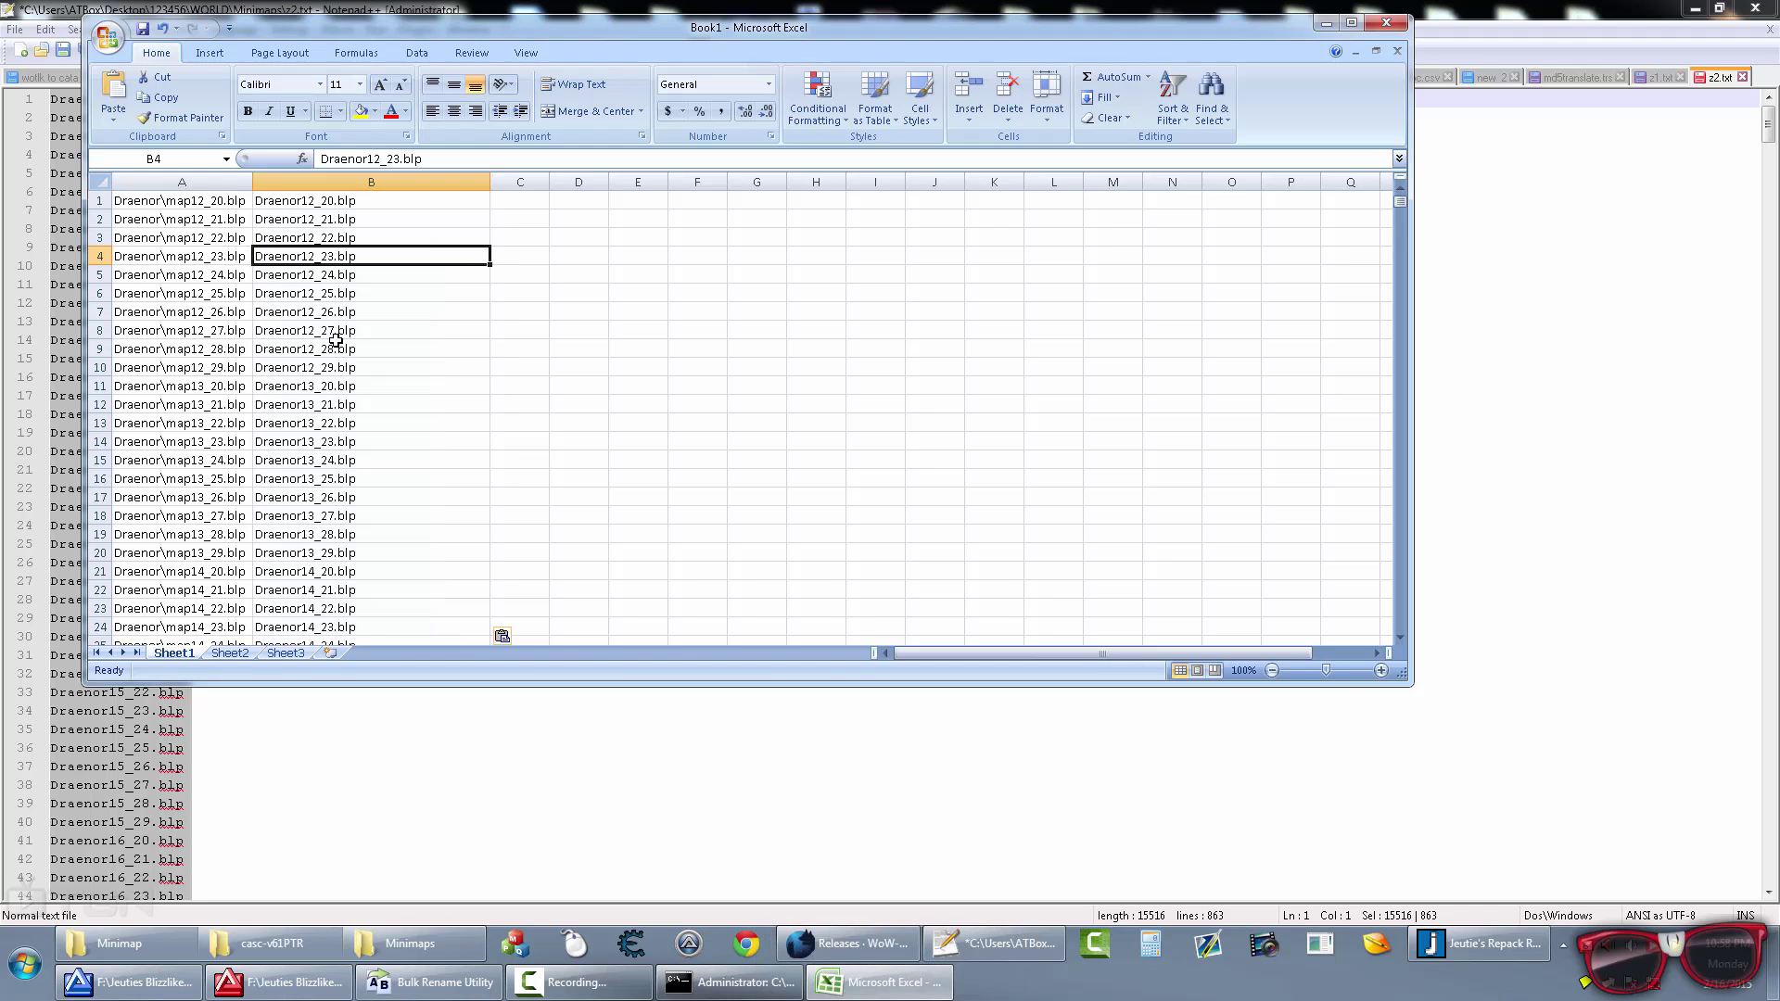
pyautogui.click(335, 349)
pyautogui.click(320, 529)
pyautogui.click(297, 590)
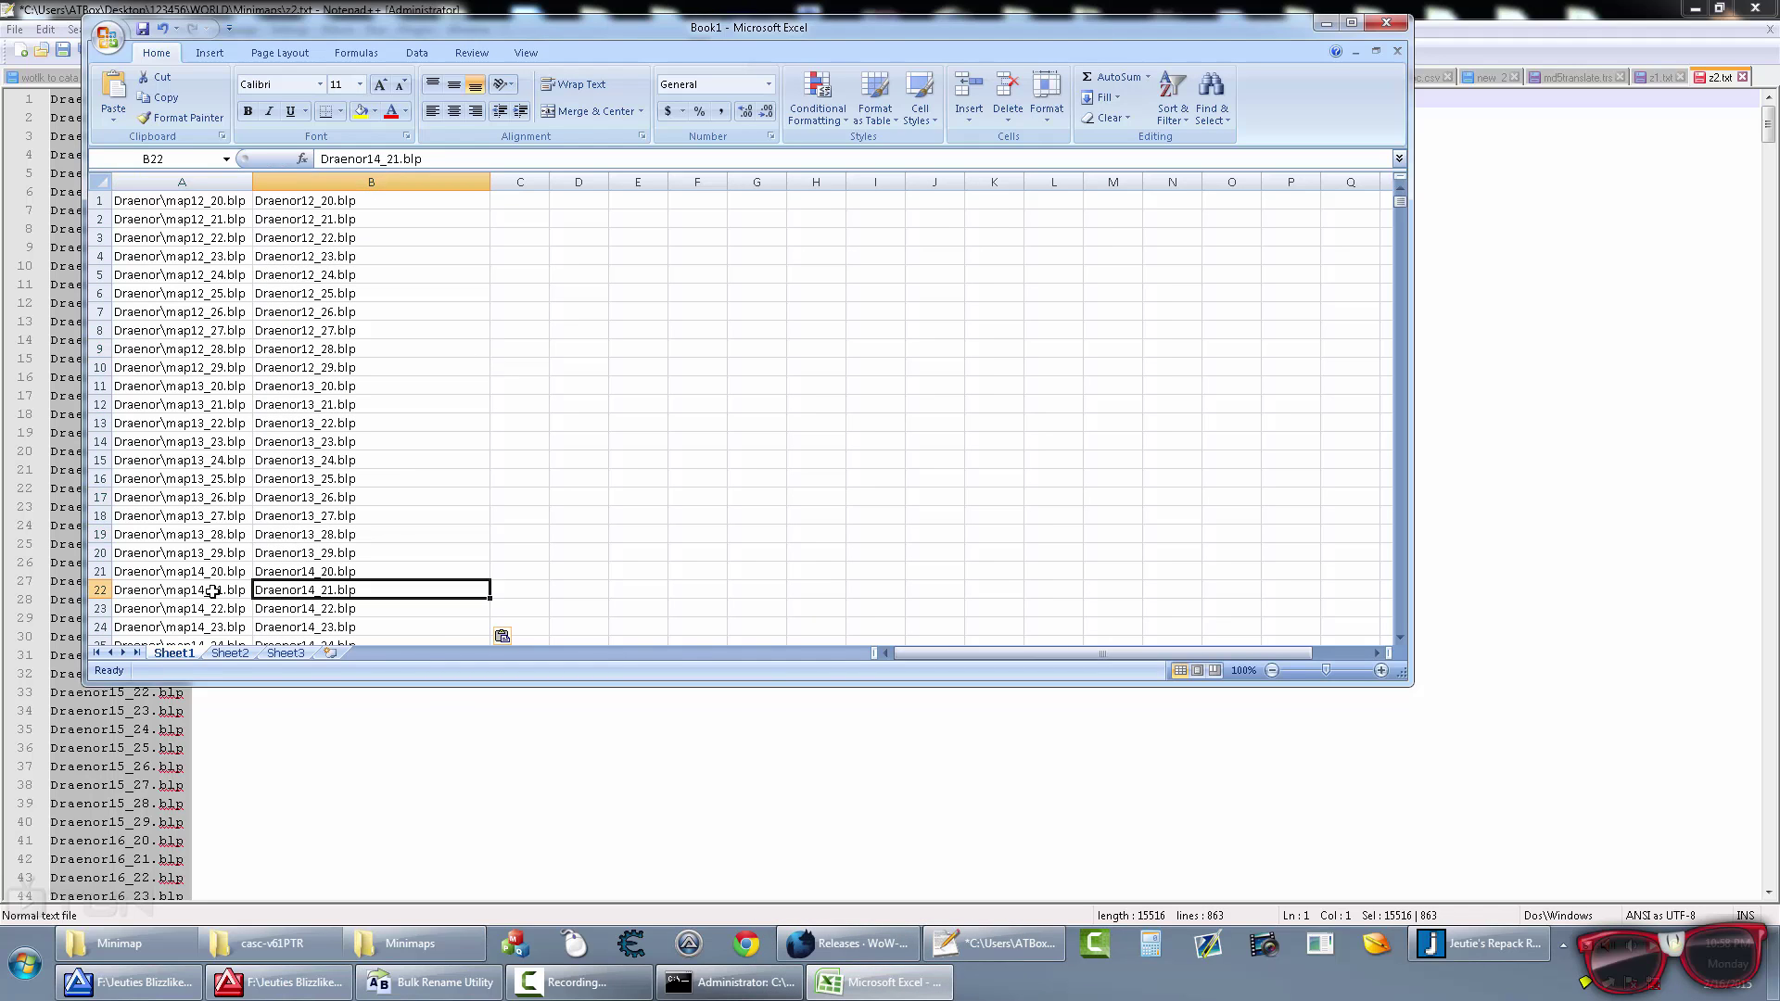
pyautogui.click(342, 501)
pyautogui.click(285, 608)
pyautogui.click(303, 631)
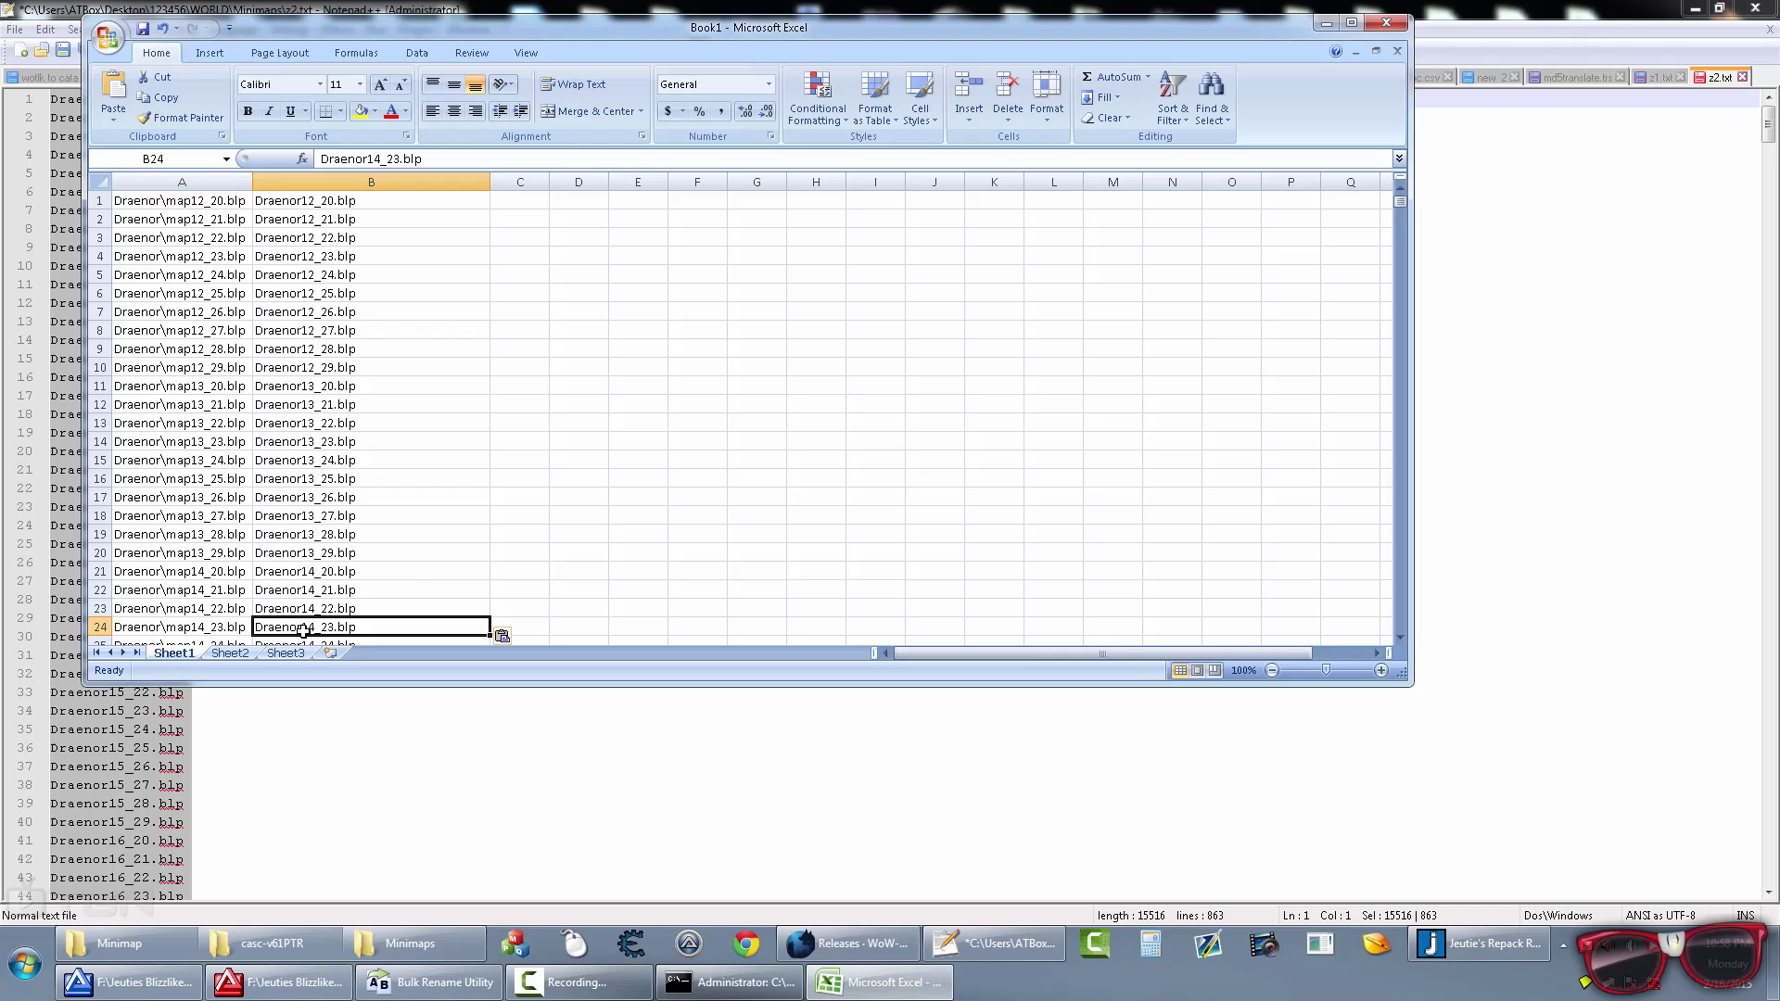
pyautogui.click(330, 421)
pyautogui.click(208, 309)
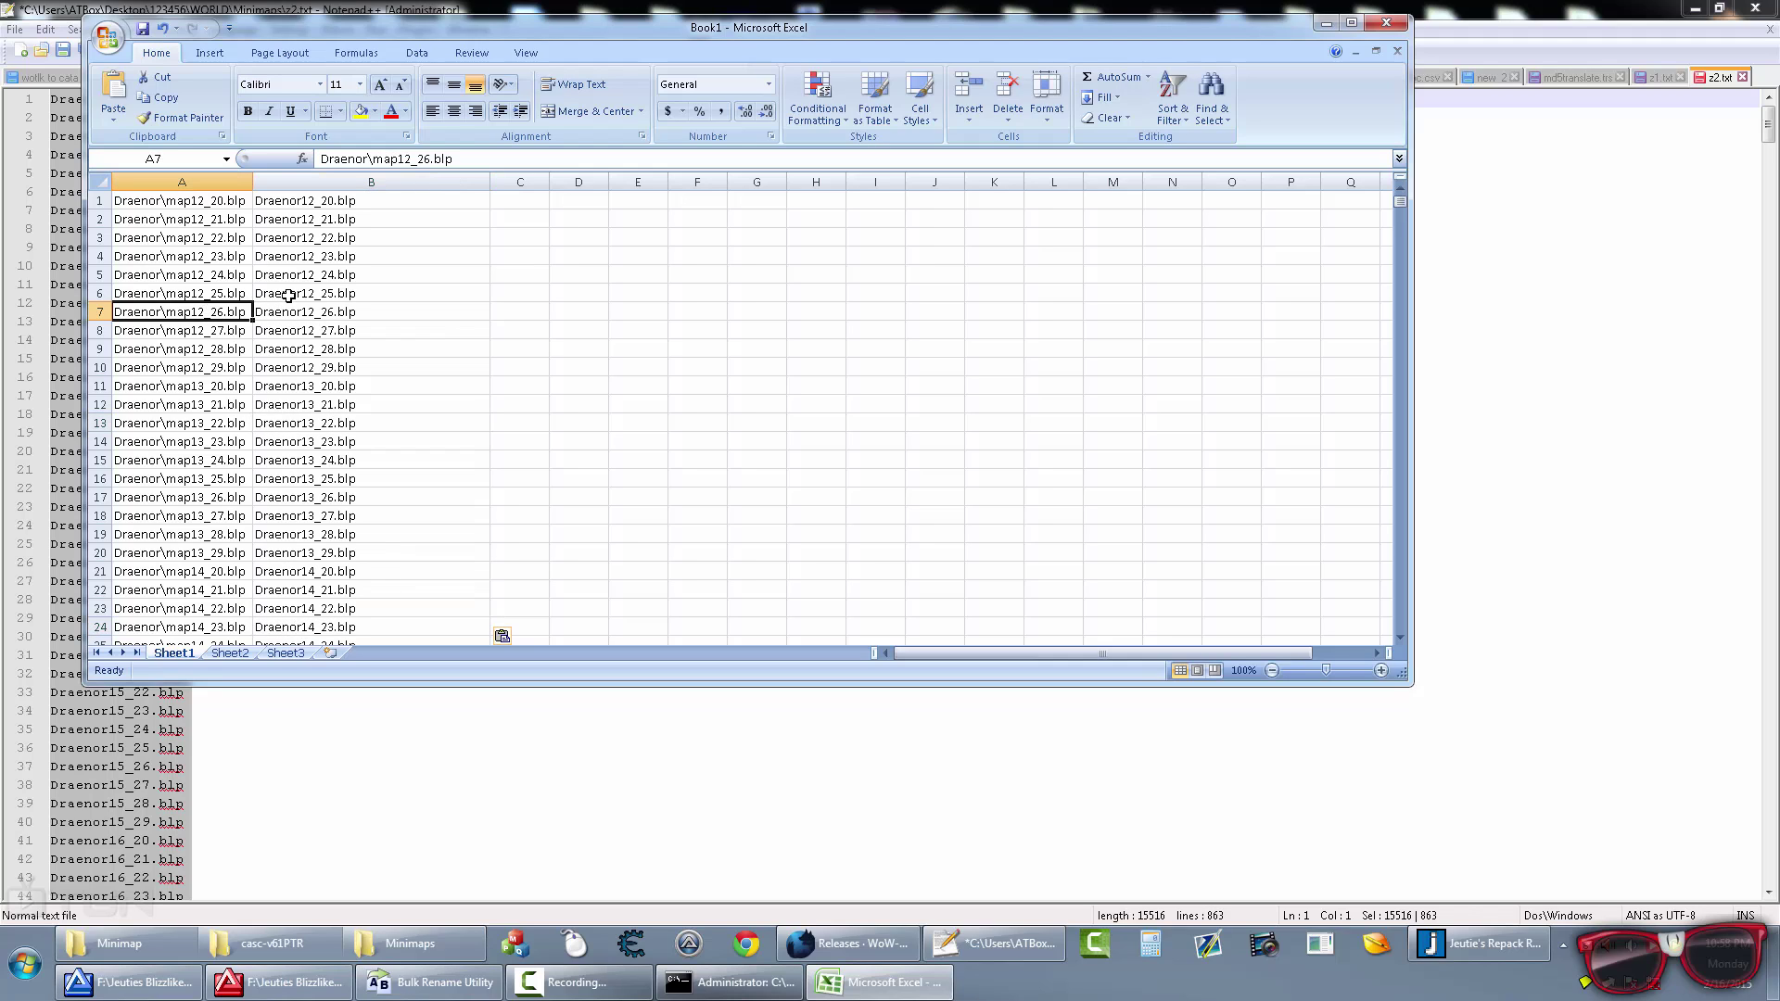
pyautogui.click(298, 403)
pyautogui.click(227, 380)
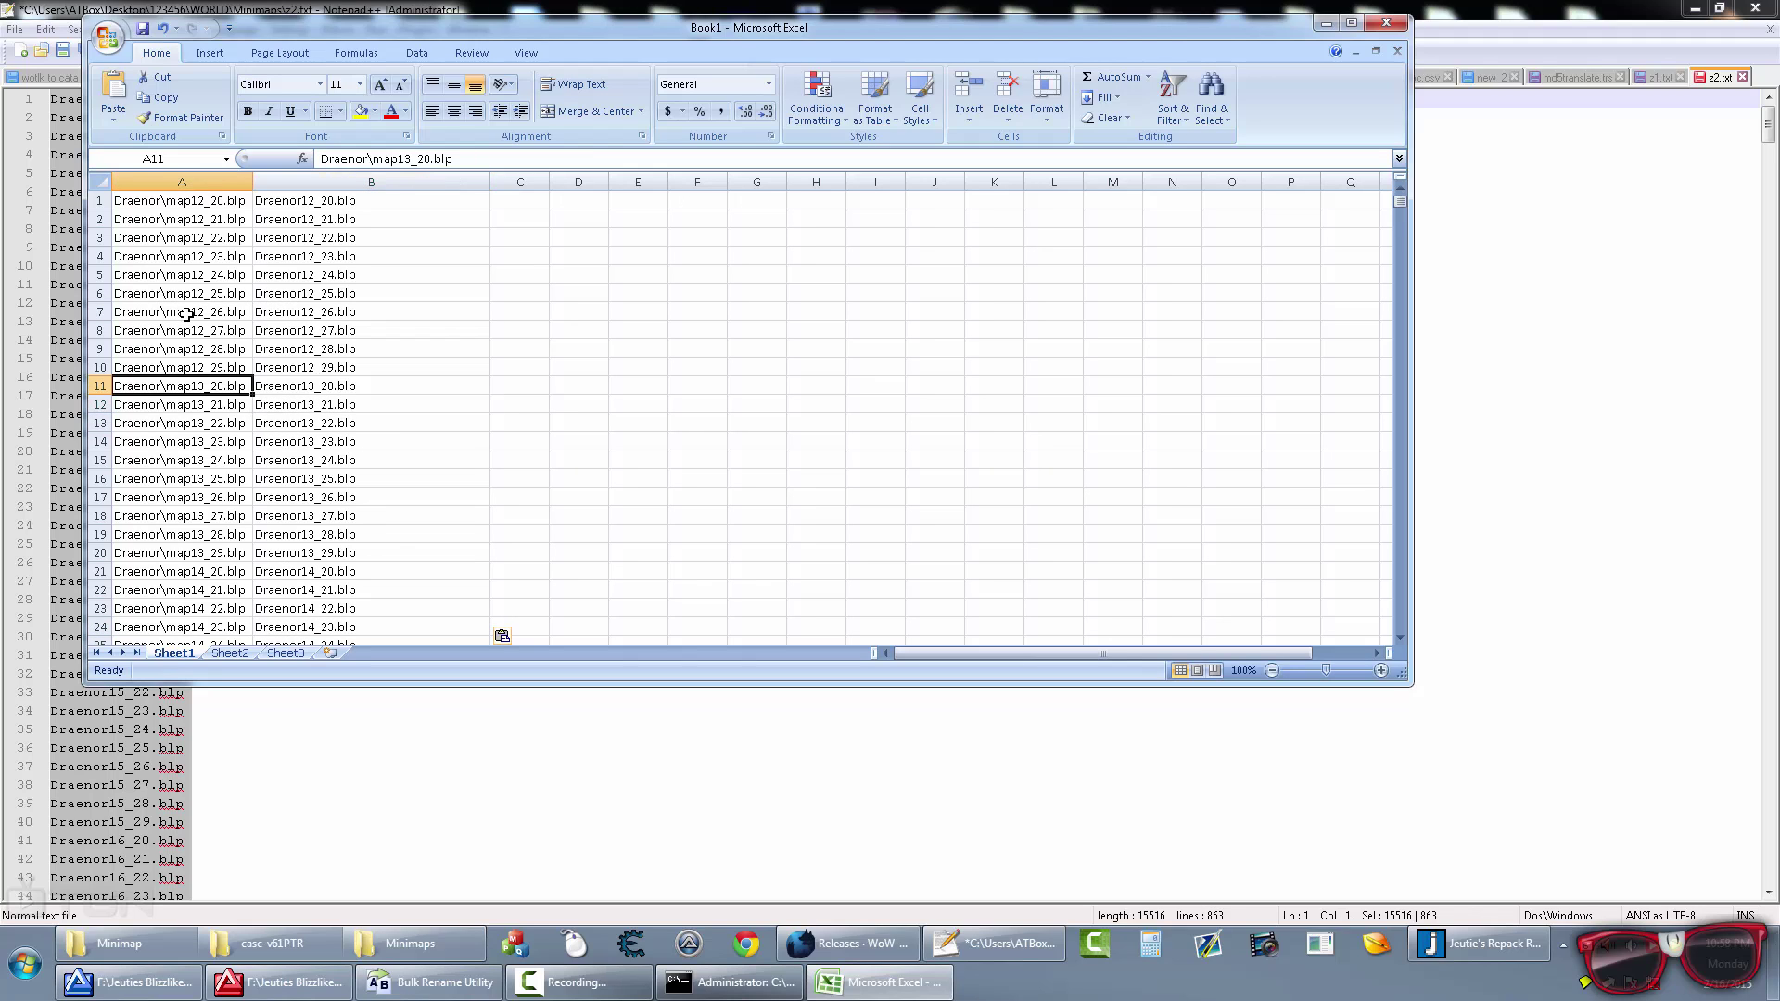
# Step: Copy all the paired map paths and BLP names from the Excel sheet and switch to md5translate.trs in Notepad++
pyautogui.hotkey('ctrl', 'a')
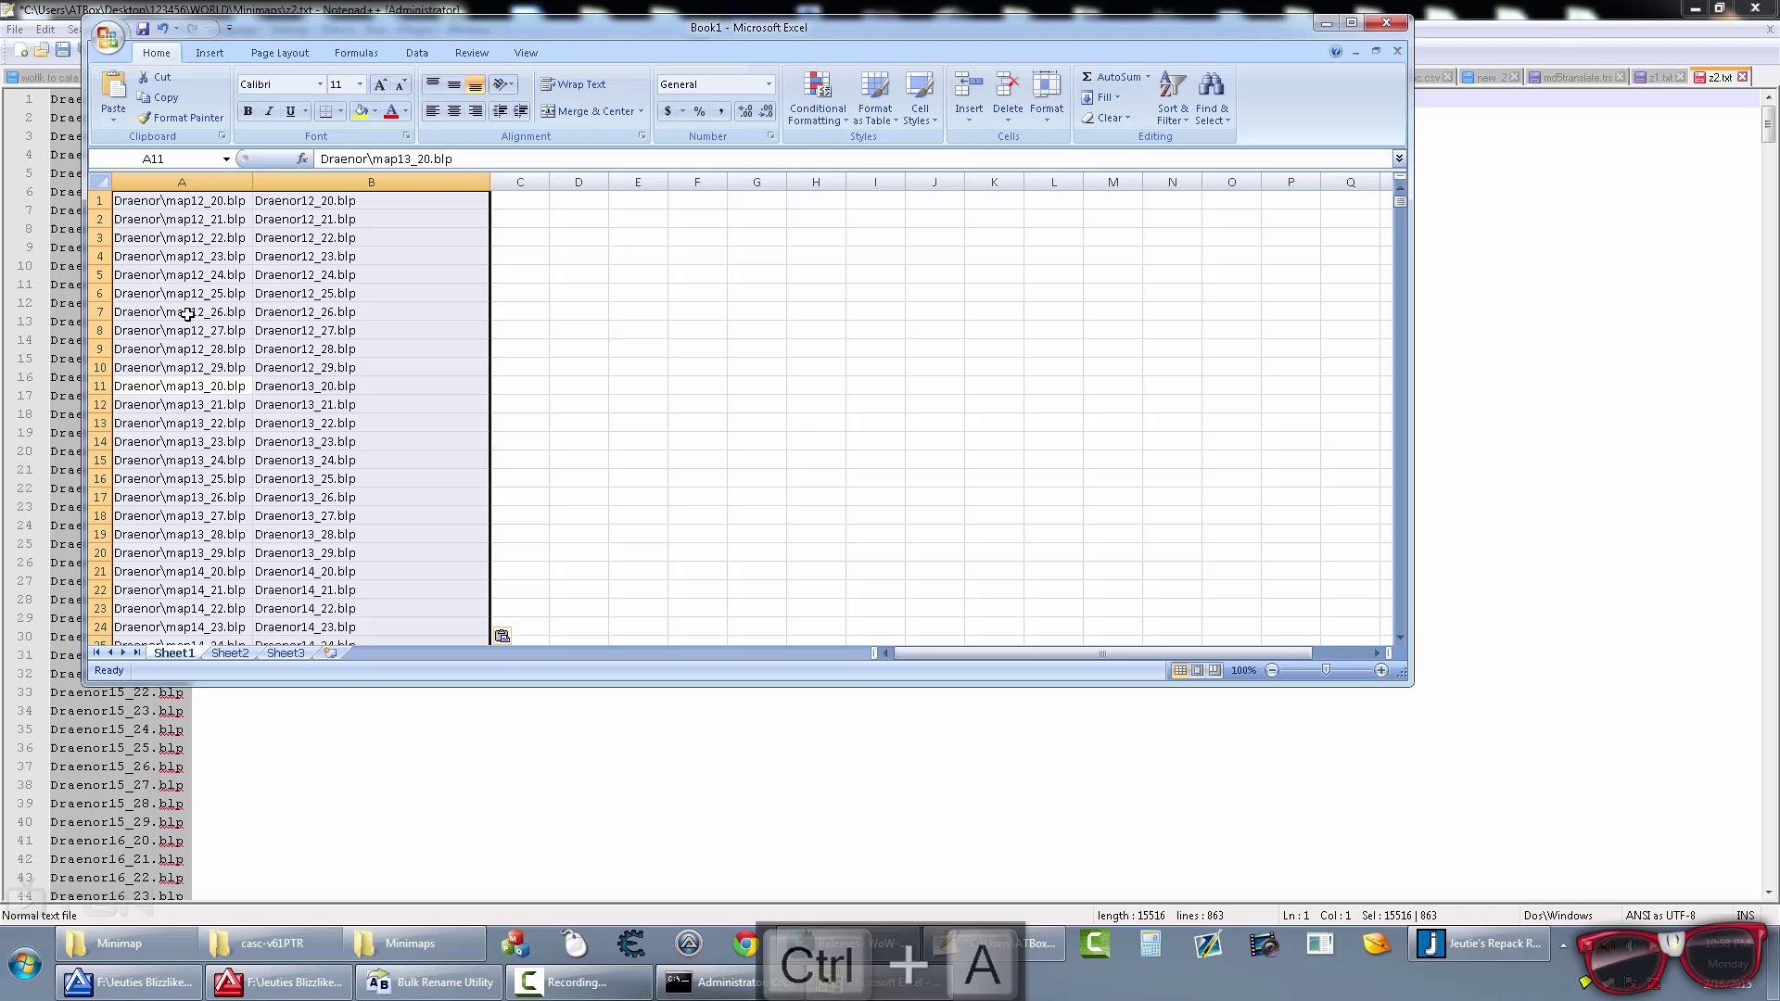
pyautogui.hotkey('ctrl', 'c')
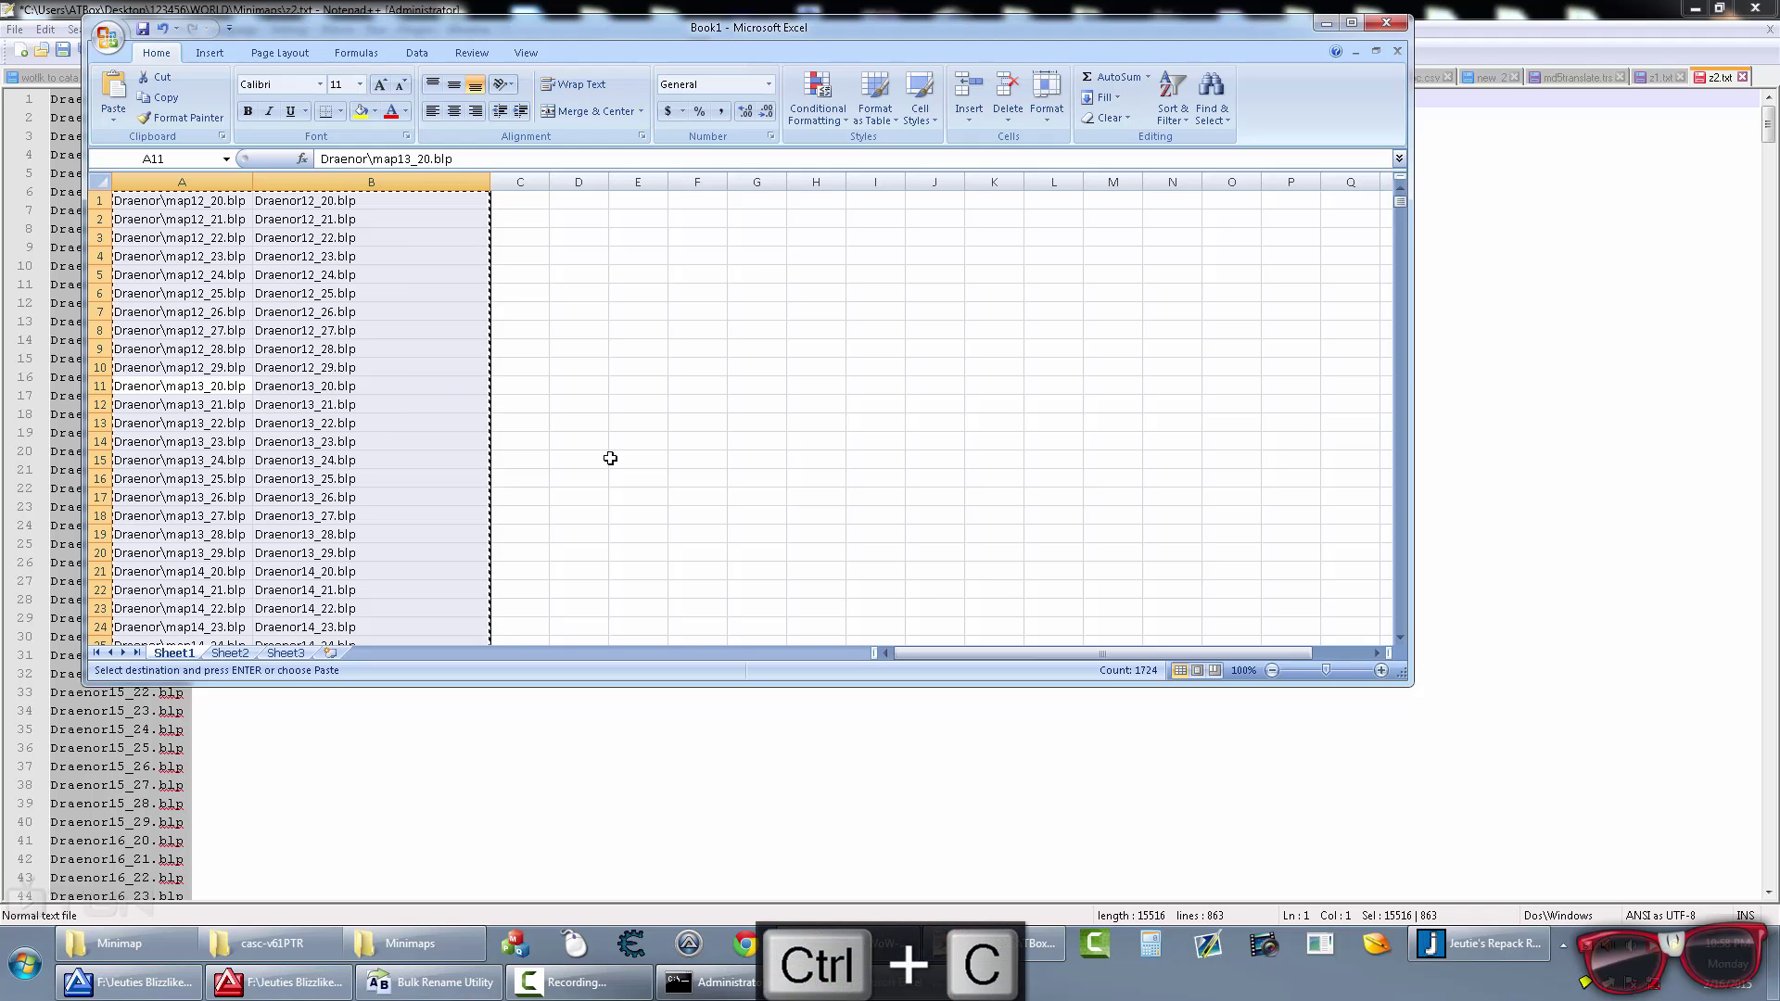
pyautogui.click(1510, 339)
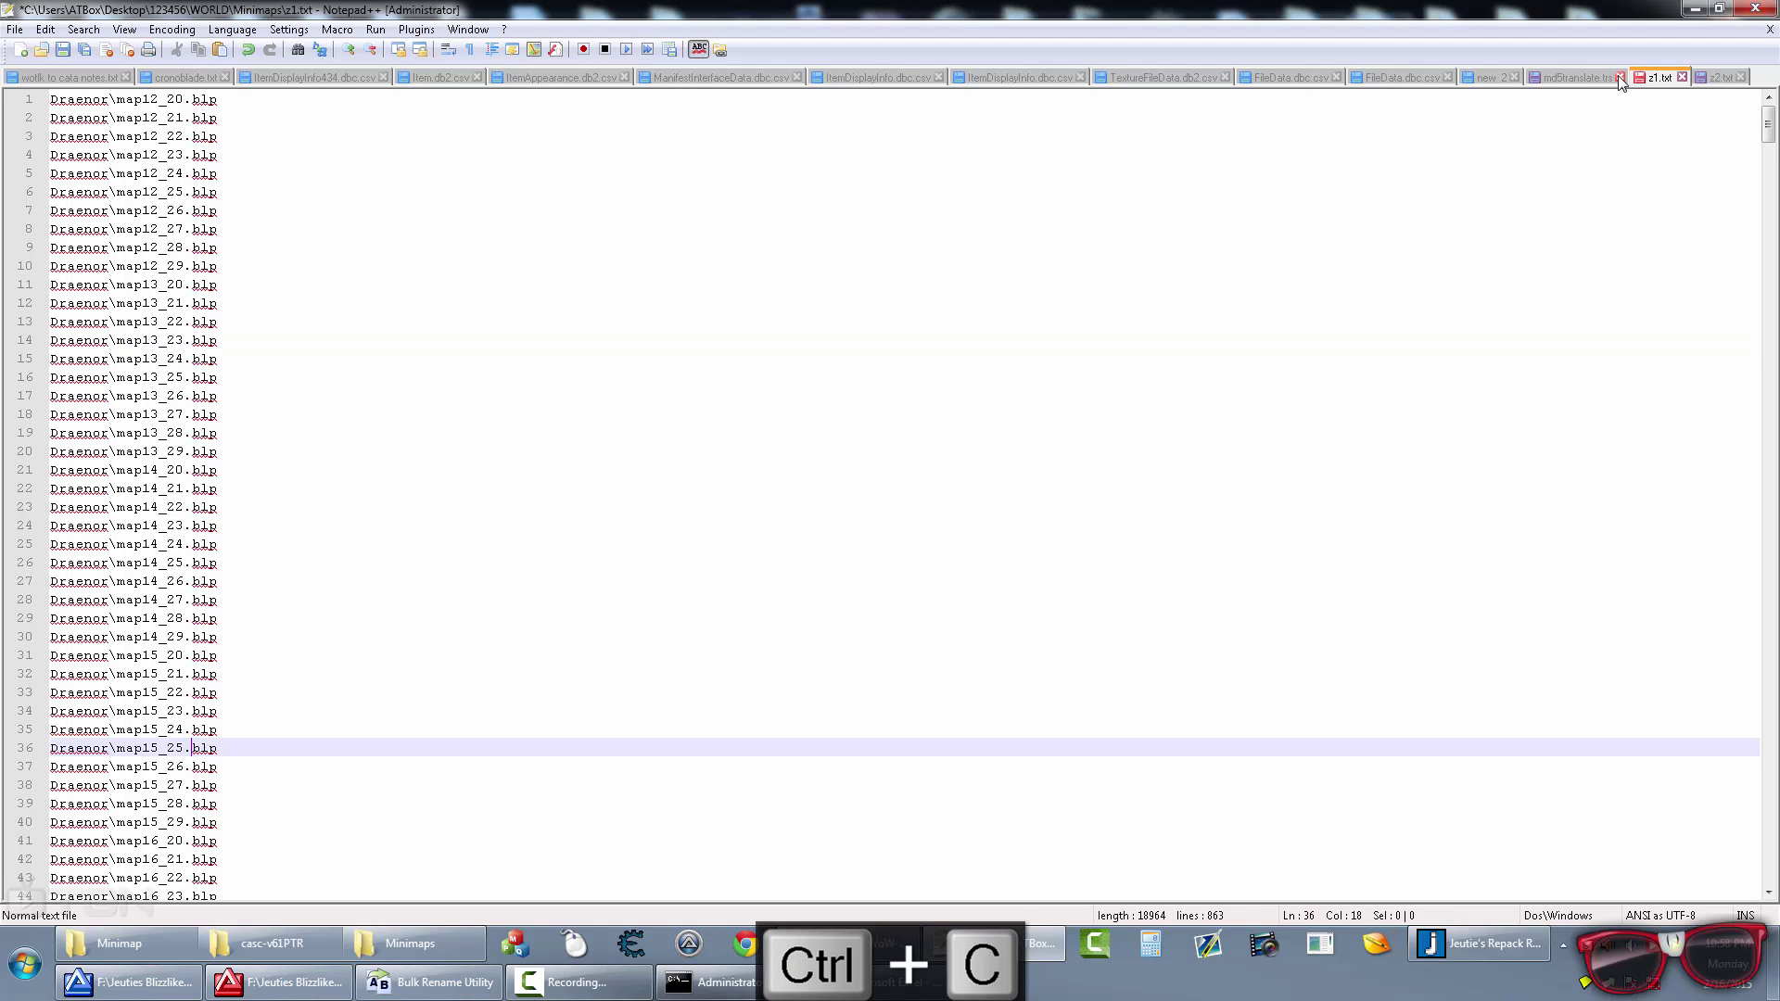
pyautogui.click(1615, 78)
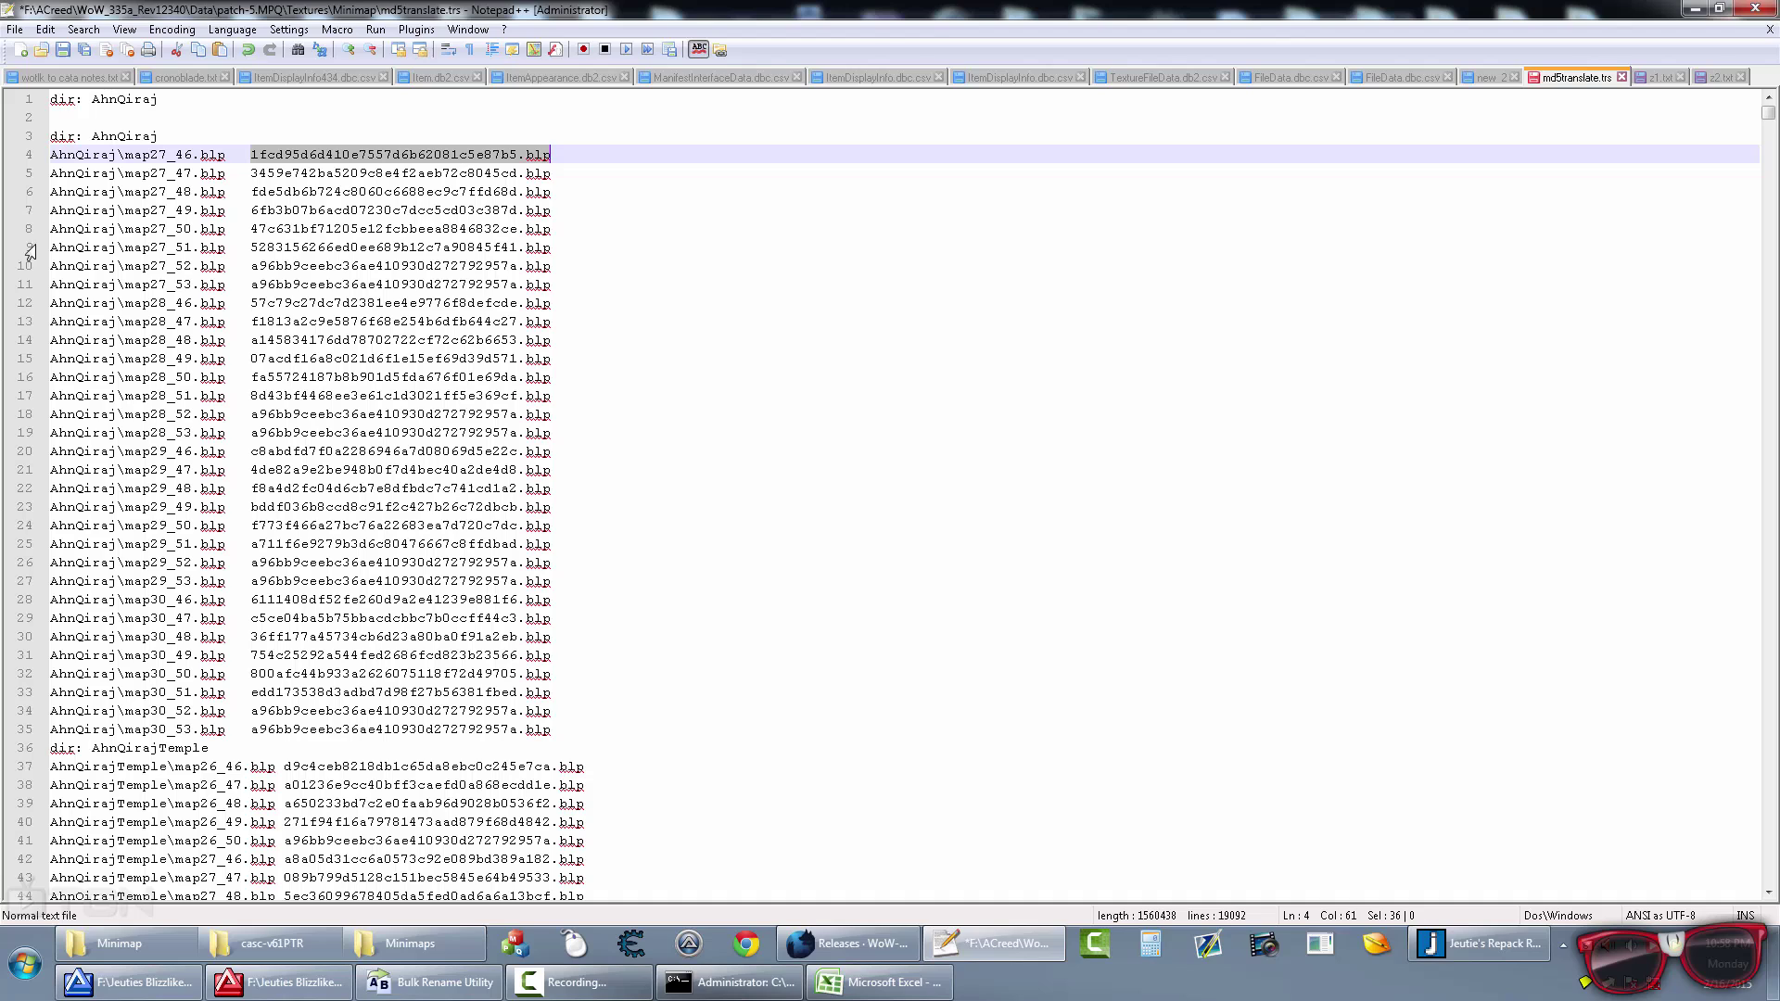
# Step: Change the first line of md5translate.trs to "dir: Draenor" and paste the copied Draenor pairs directly beneath it
pyautogui.doubleClick(124, 98)
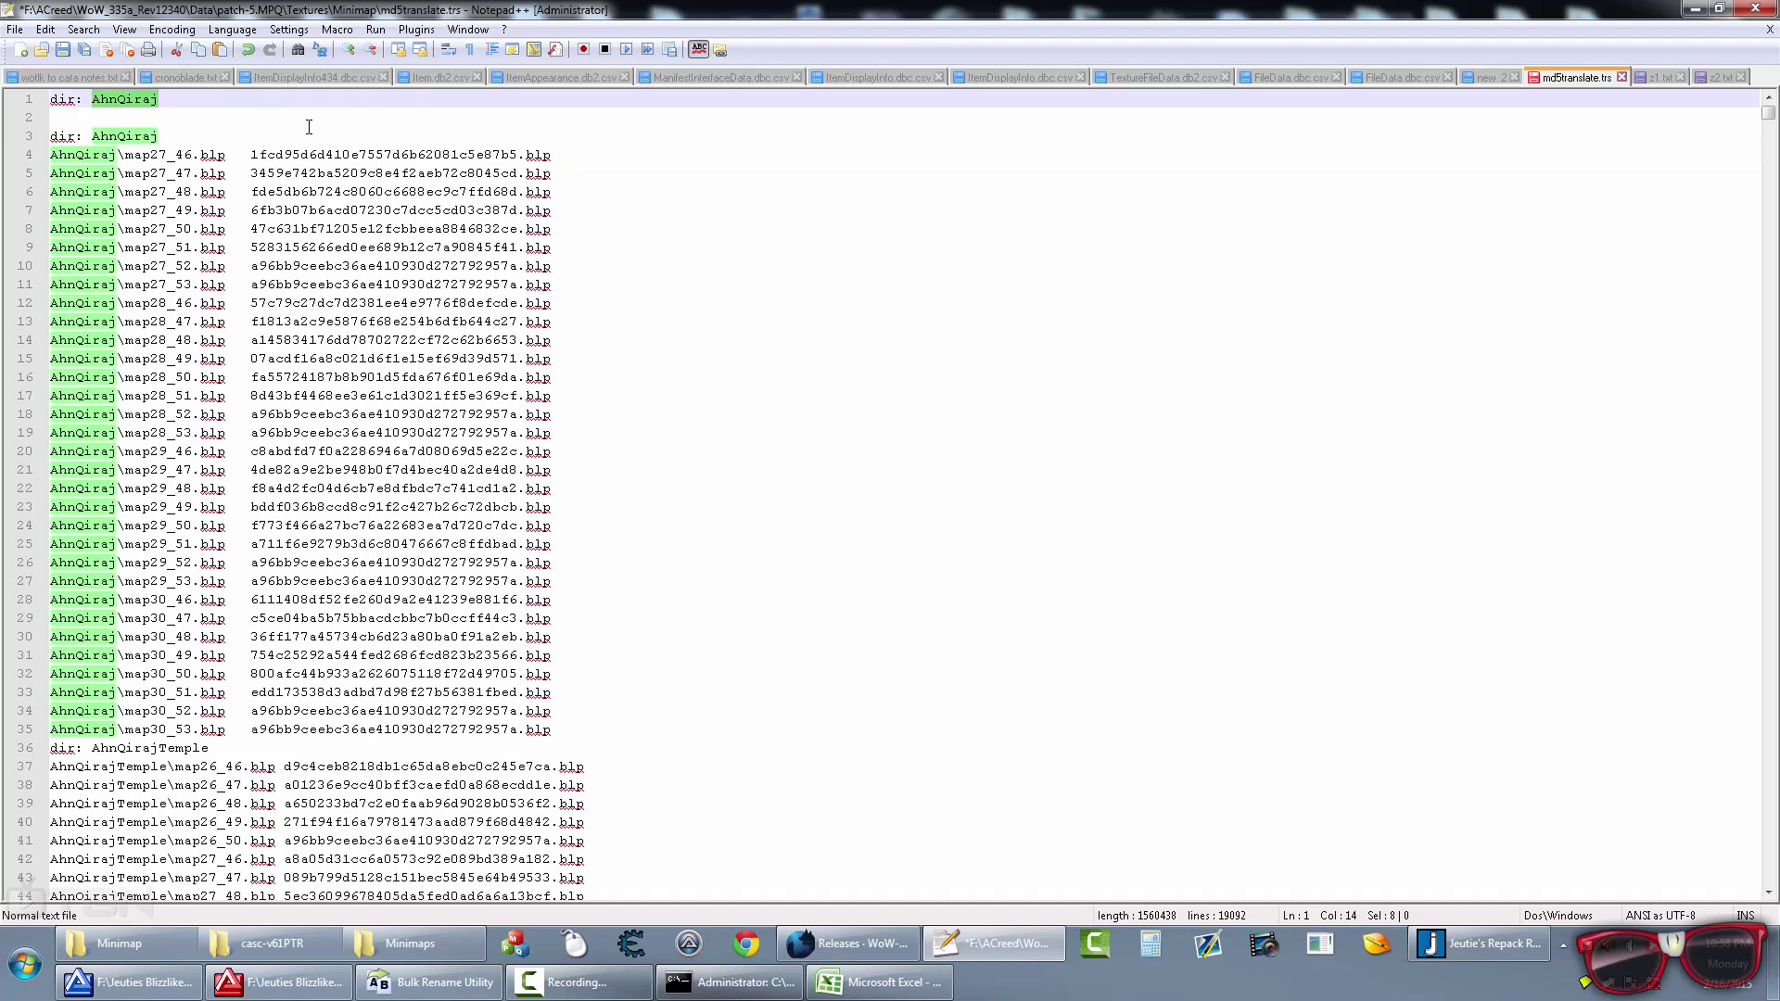
pyautogui.write('Draenor')
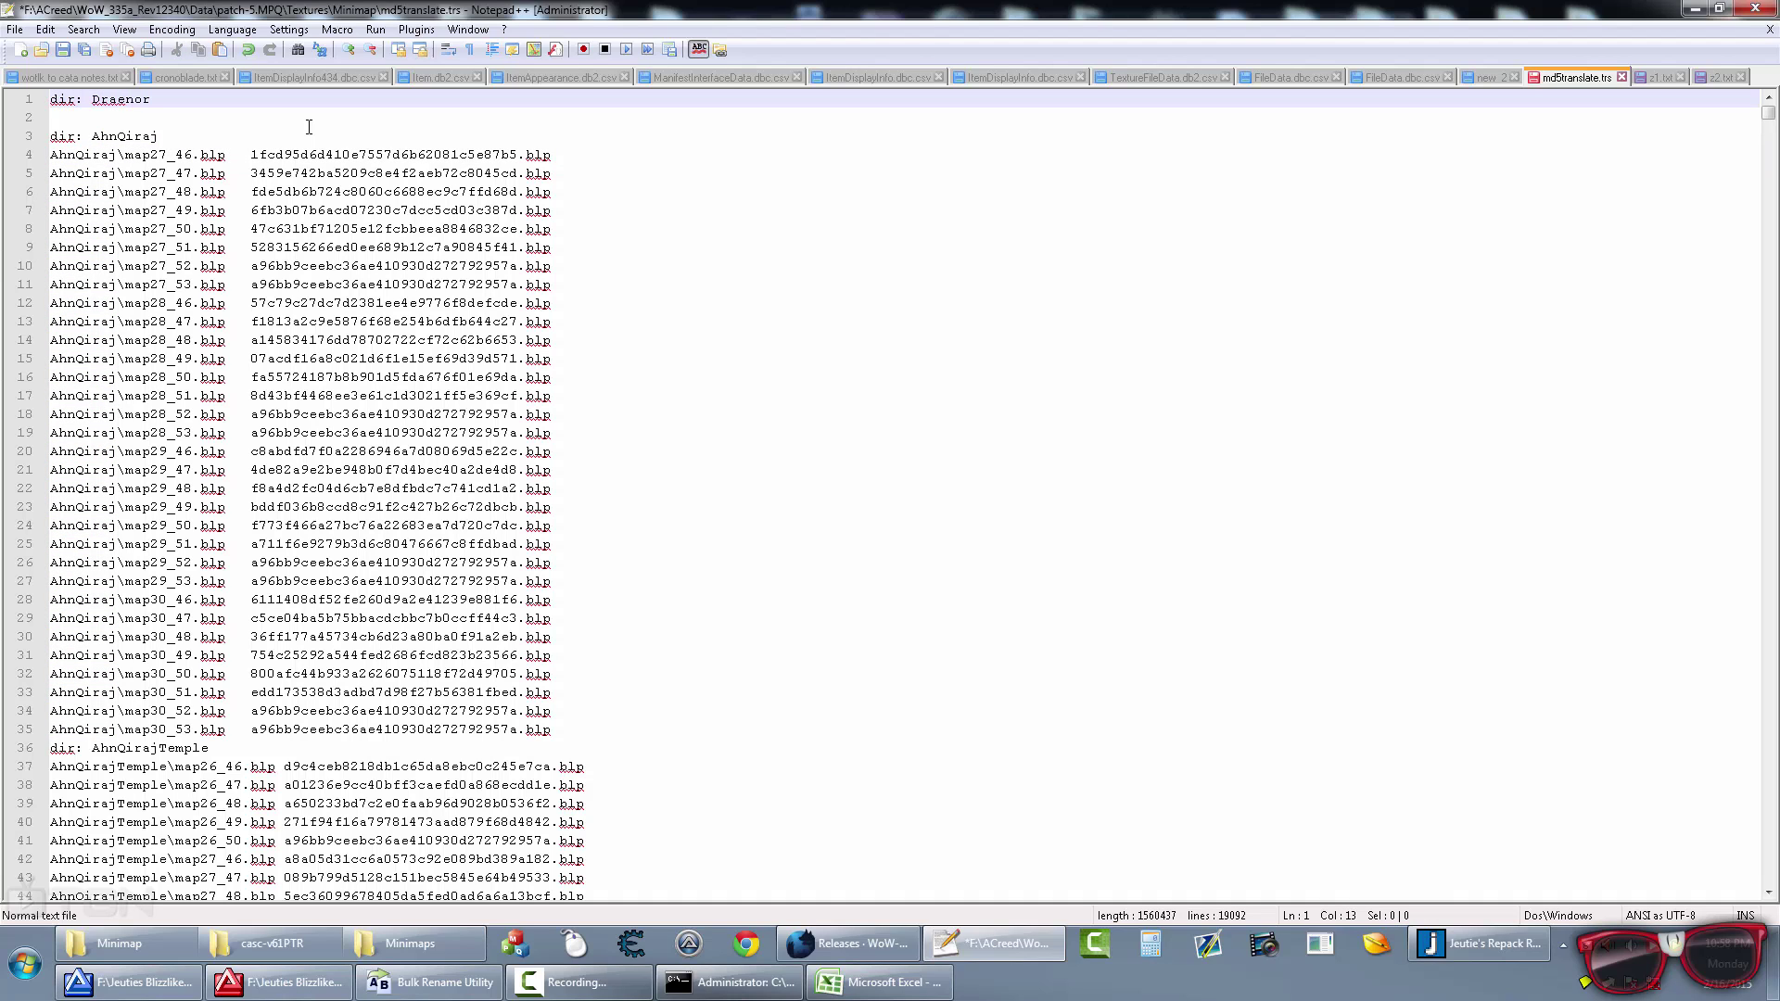
pyautogui.press('Down')
pyautogui.hotkey('ctrl', 'v')
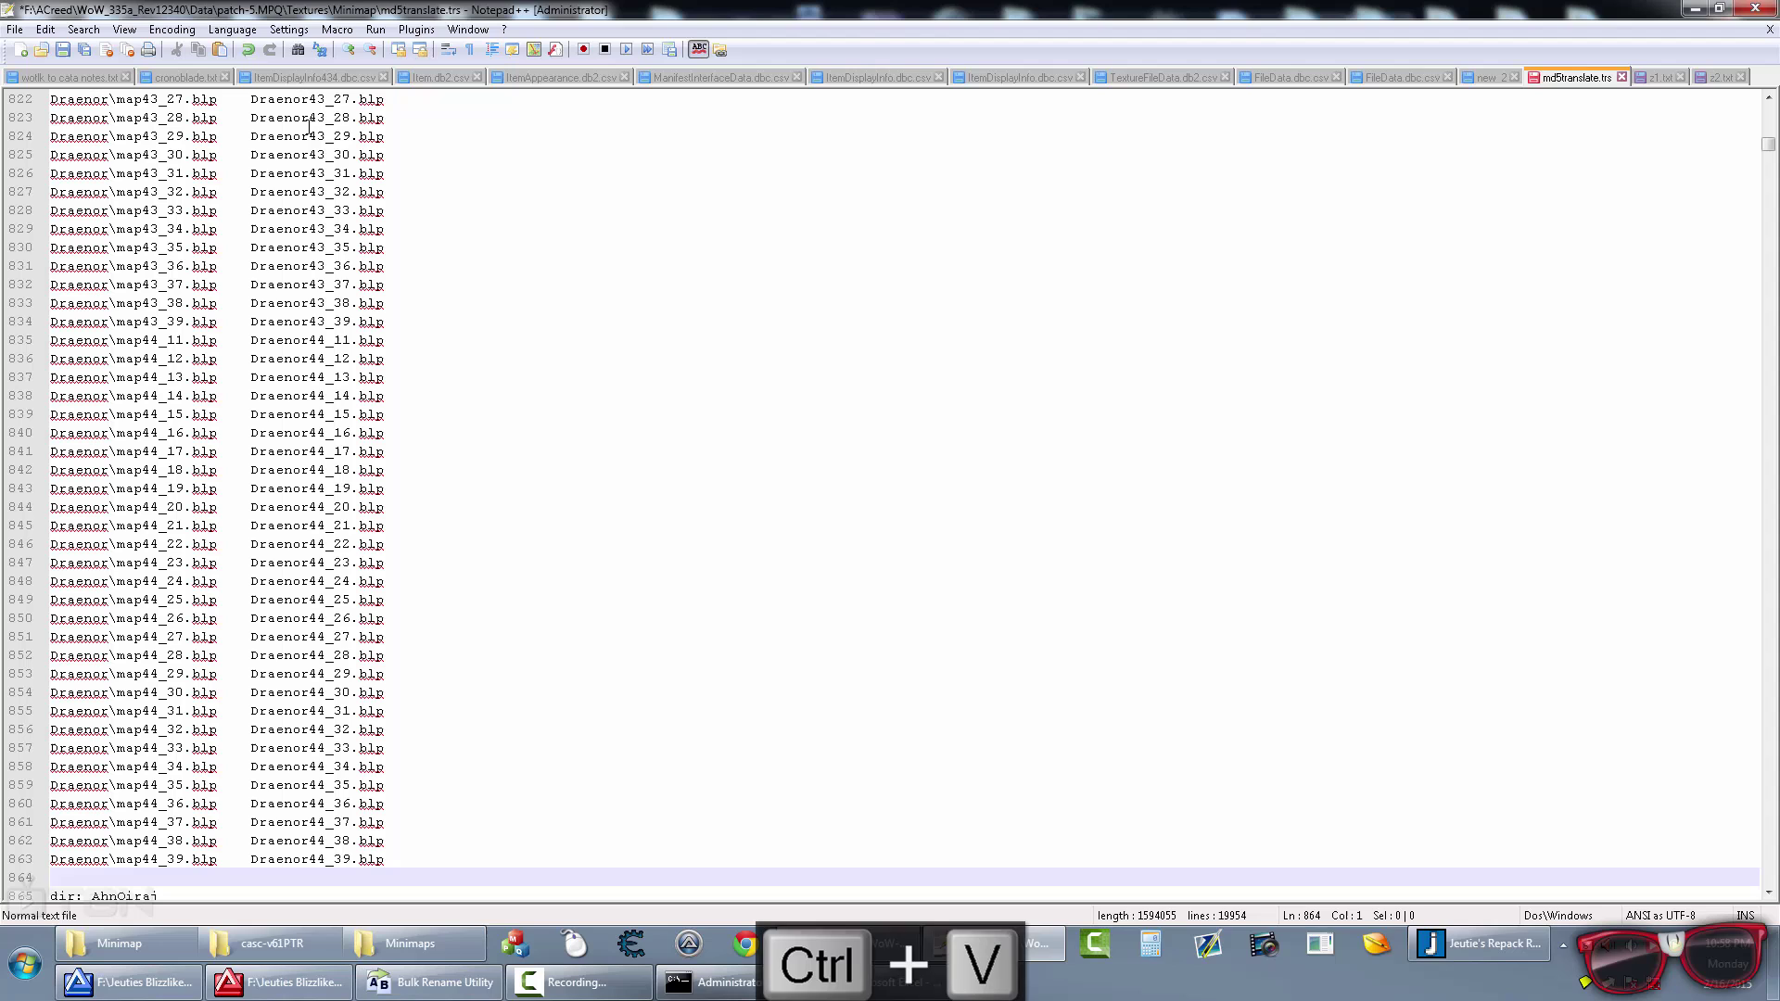
# Step: Remove the empty line between the last Draenor entry and the "dir: AhnQiraj" line
pyautogui.press('Delete')
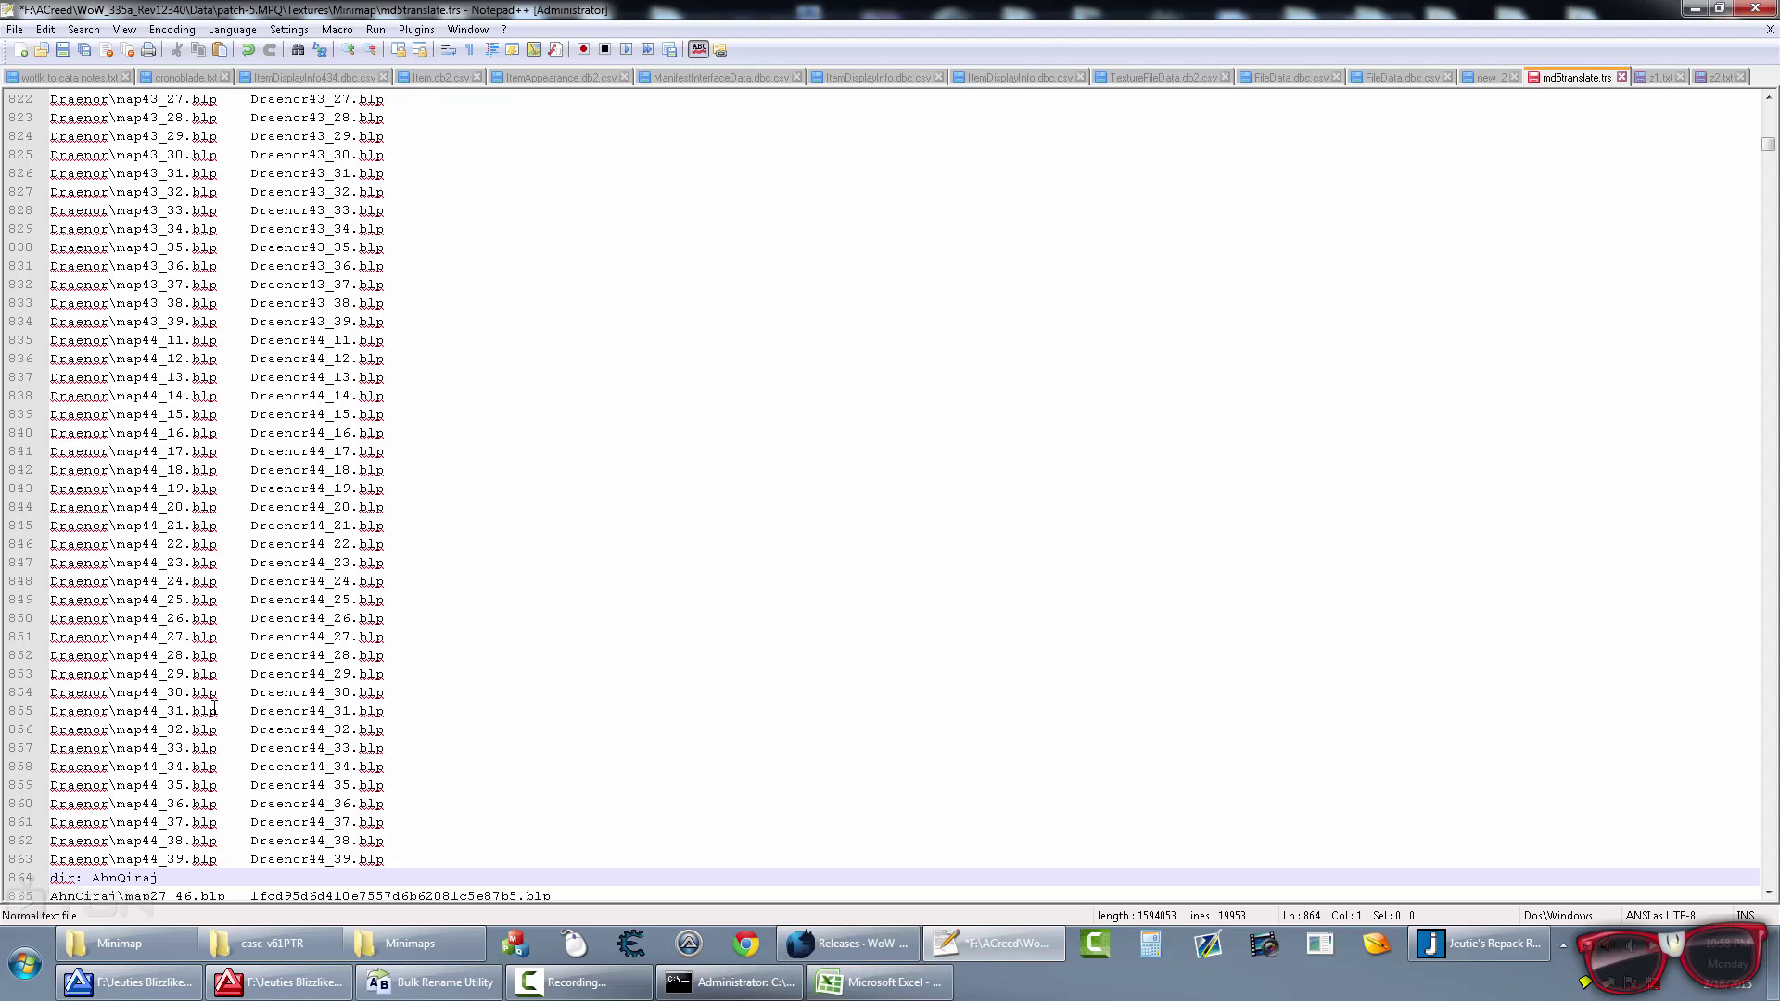
pyautogui.hotkey('ctrl', 'z')
pyautogui.click(163, 748)
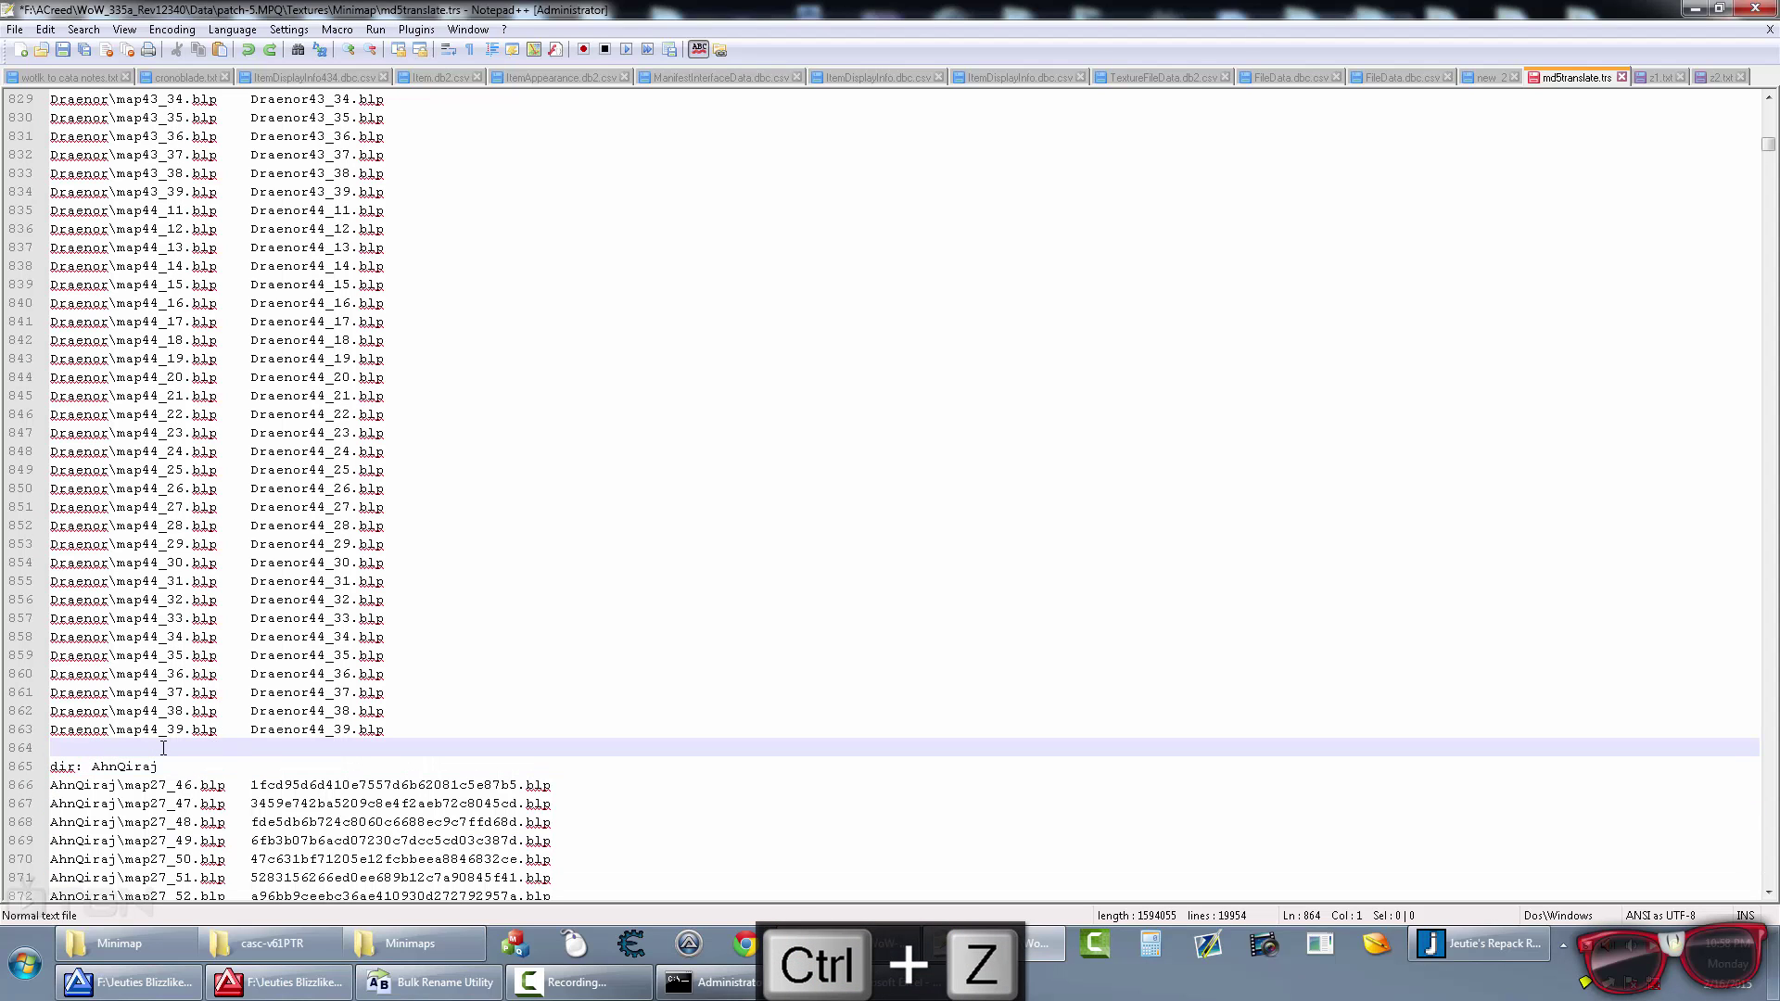
pyautogui.press('Delete')
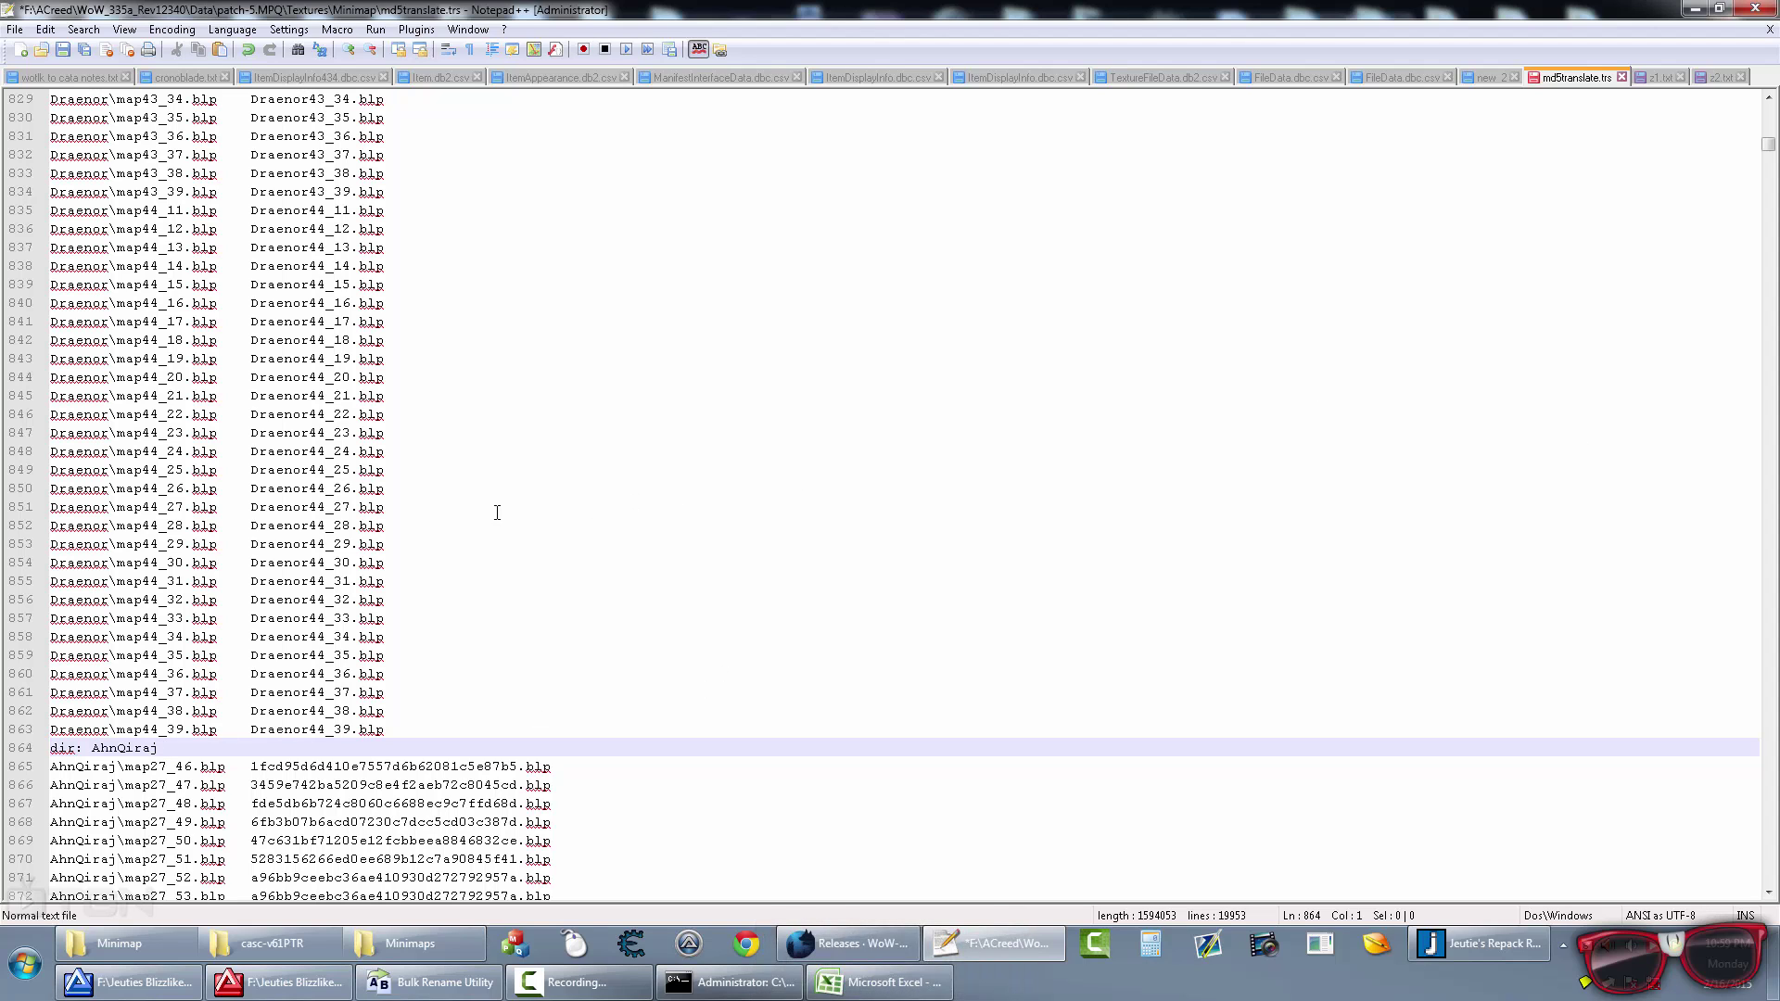
# Step: Check the Draenor entries at the start of md5translate.trs and save the file
pyautogui.scroll(20, 401, 518)
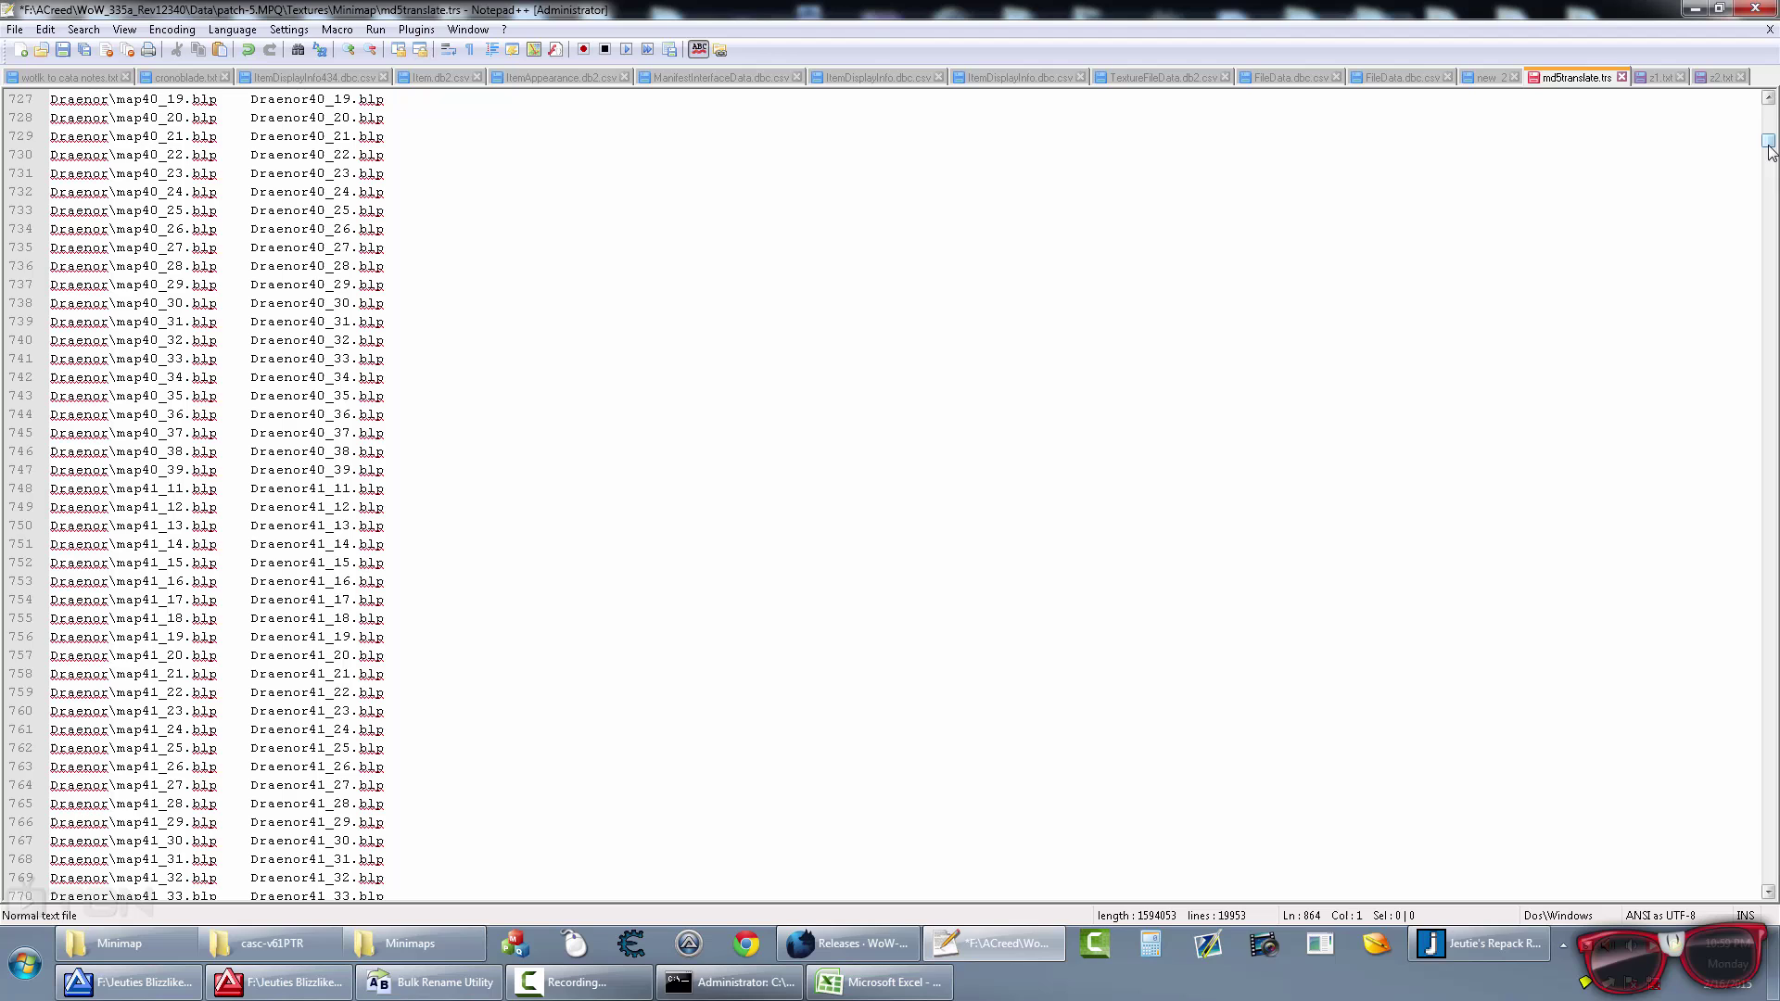
pyautogui.moveTo(1769, 149); pyautogui.dragTo(1774, 80)
pyautogui.click(169, 192)
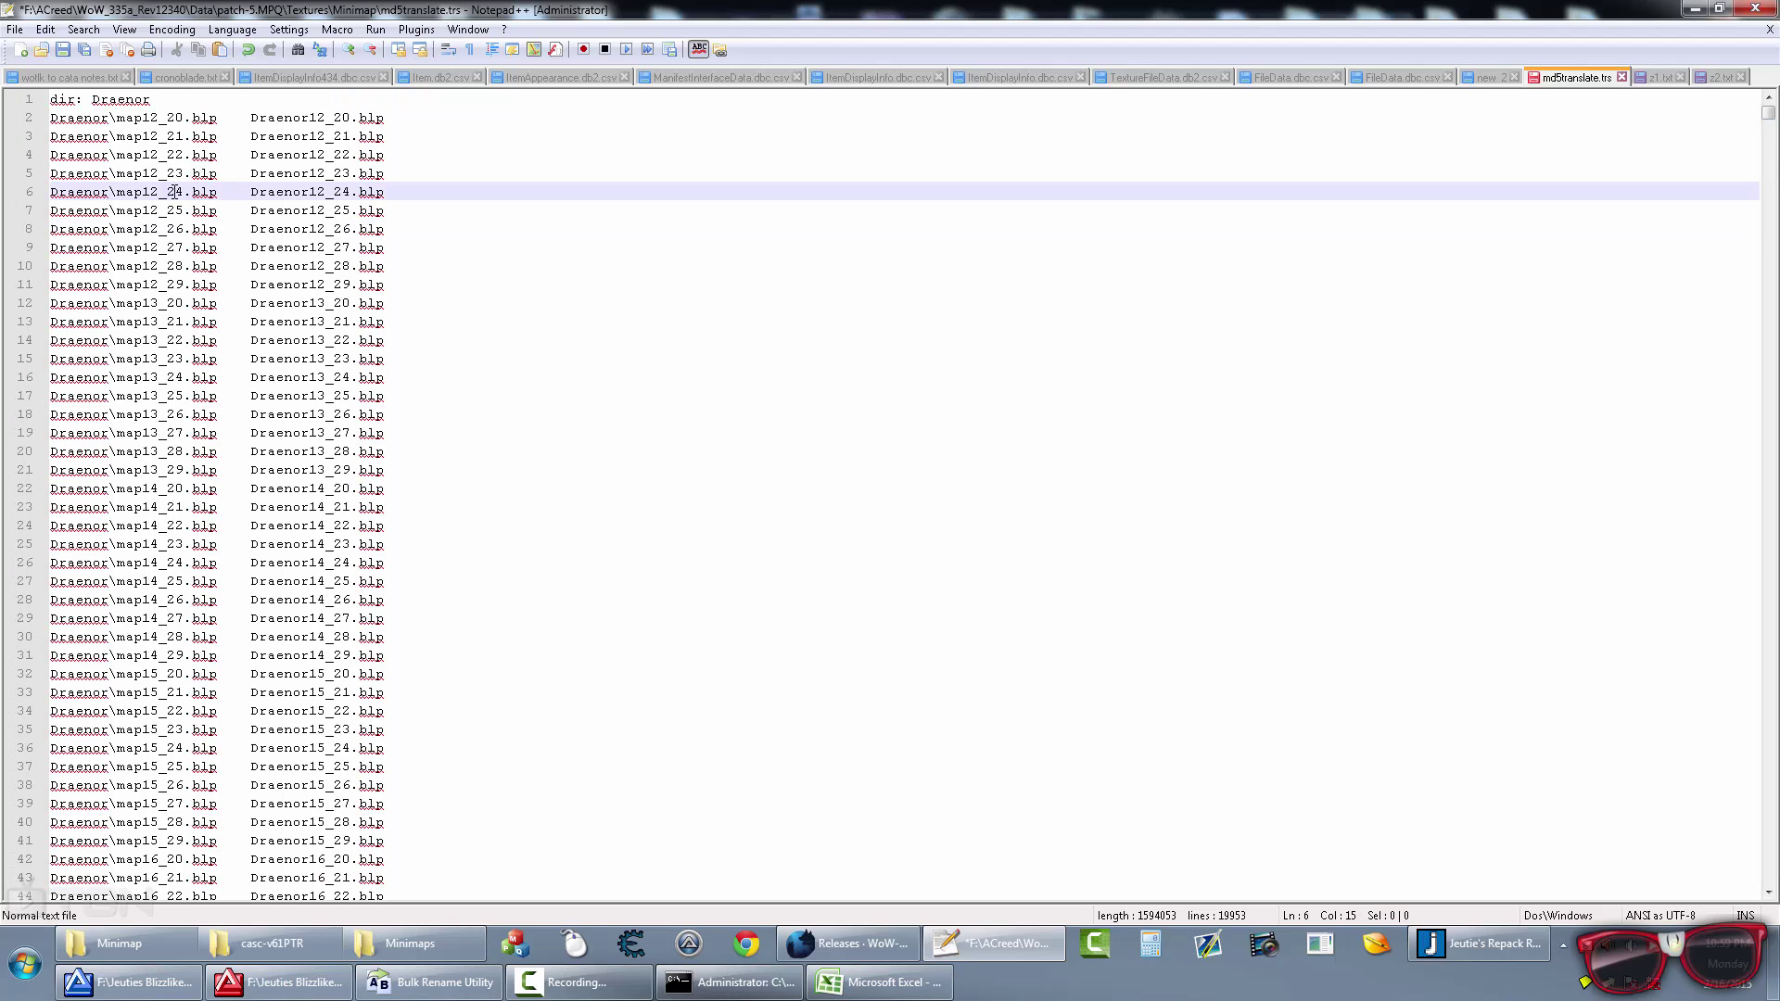
pyautogui.click(254, 173)
pyautogui.hotkey('ctrl', 's')
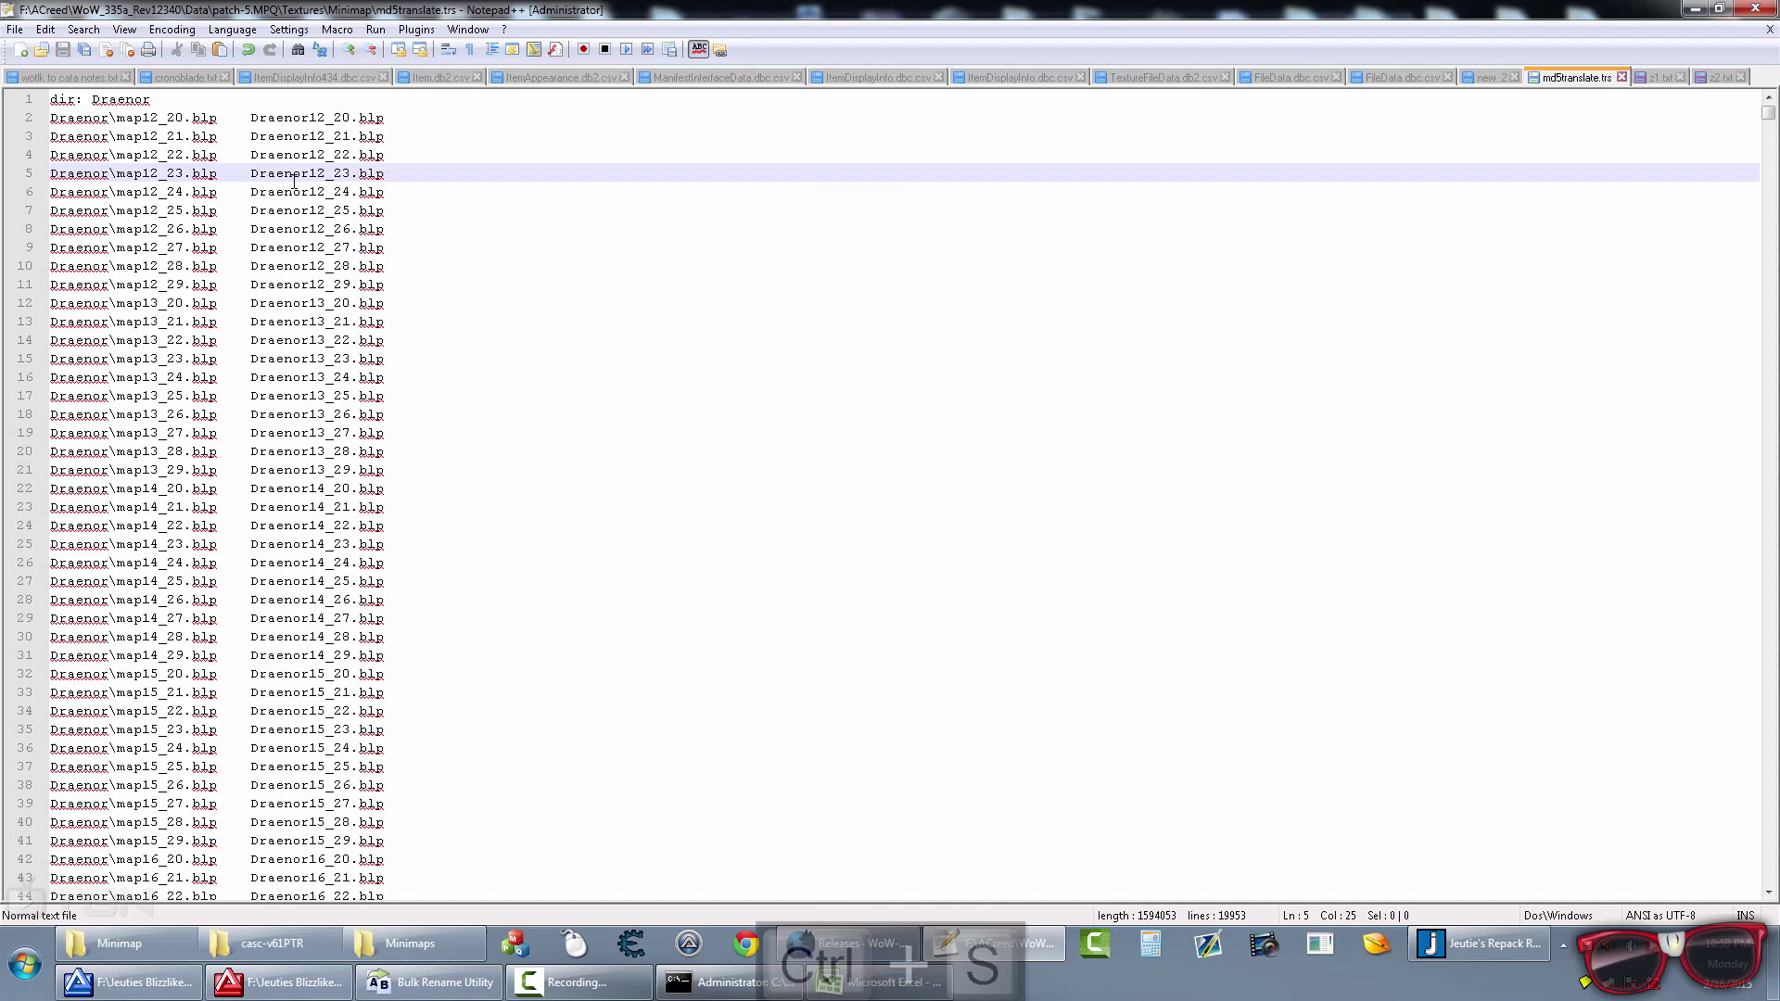
# Step: Copy all the BLP files from the Minimaps\Draenor folder into the patch-5.MPQ\Textures\Minimap folder in File Explorer
pyautogui.click(1694, 9)
pyautogui.click(727, 720)
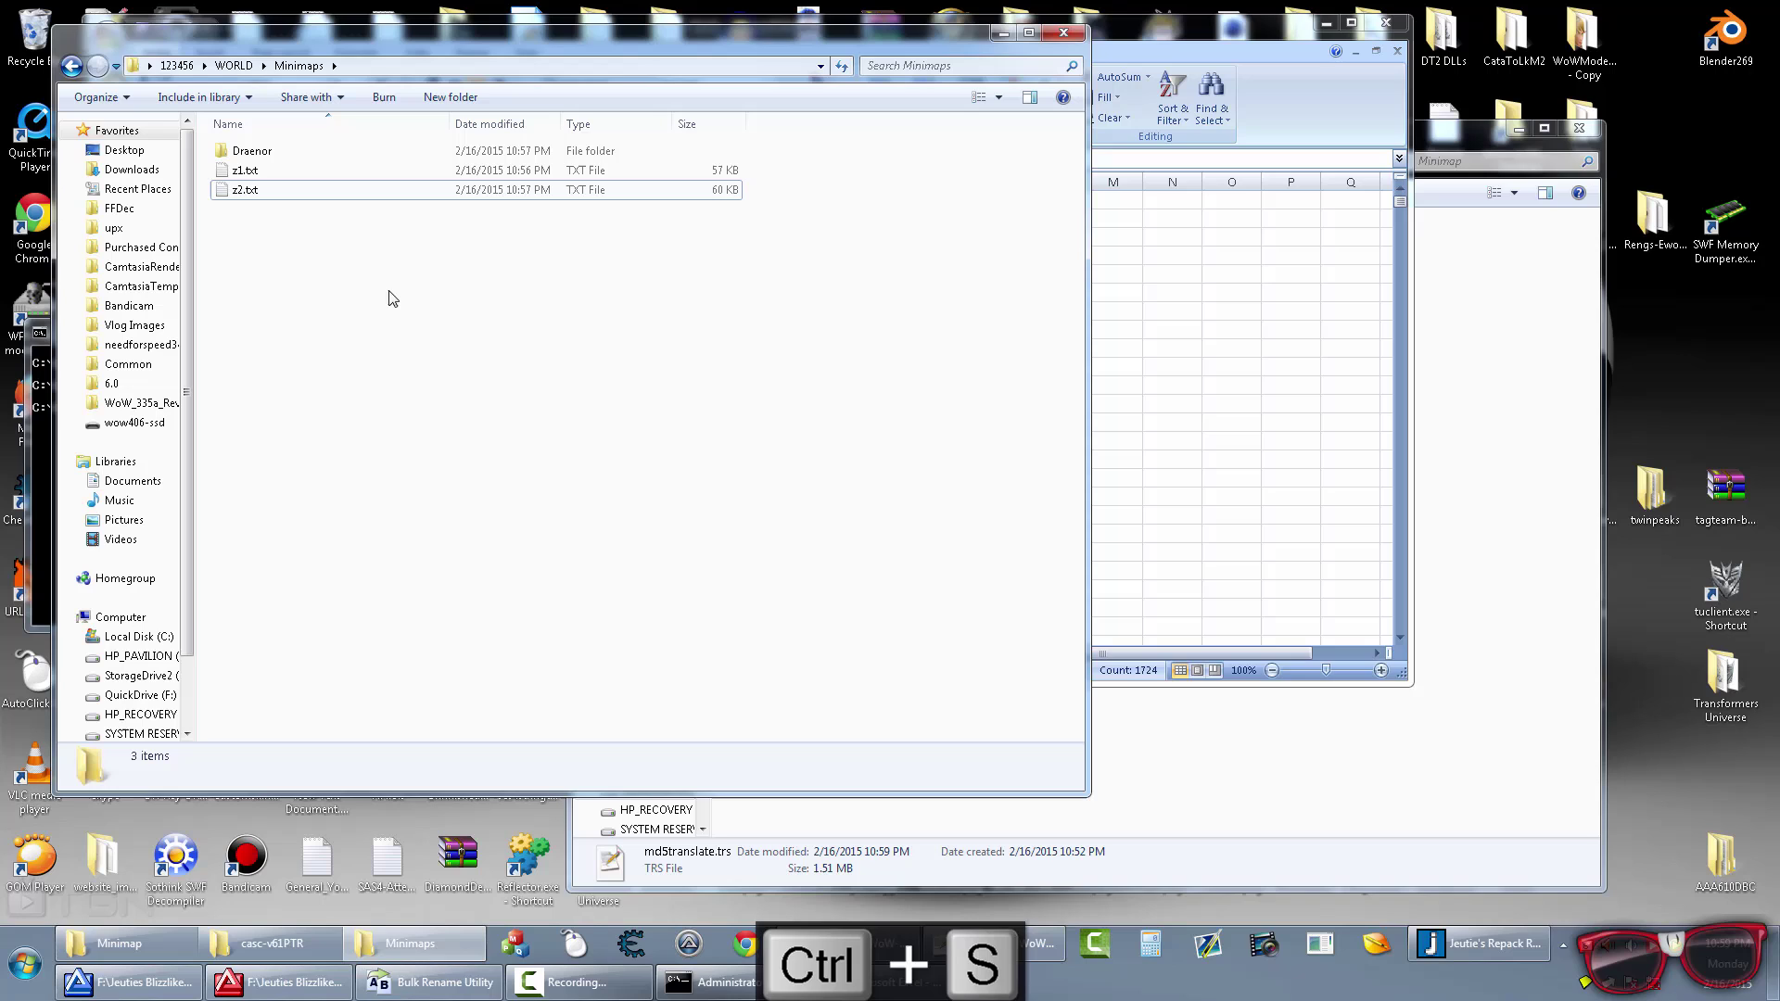
pyautogui.click(1038, 819)
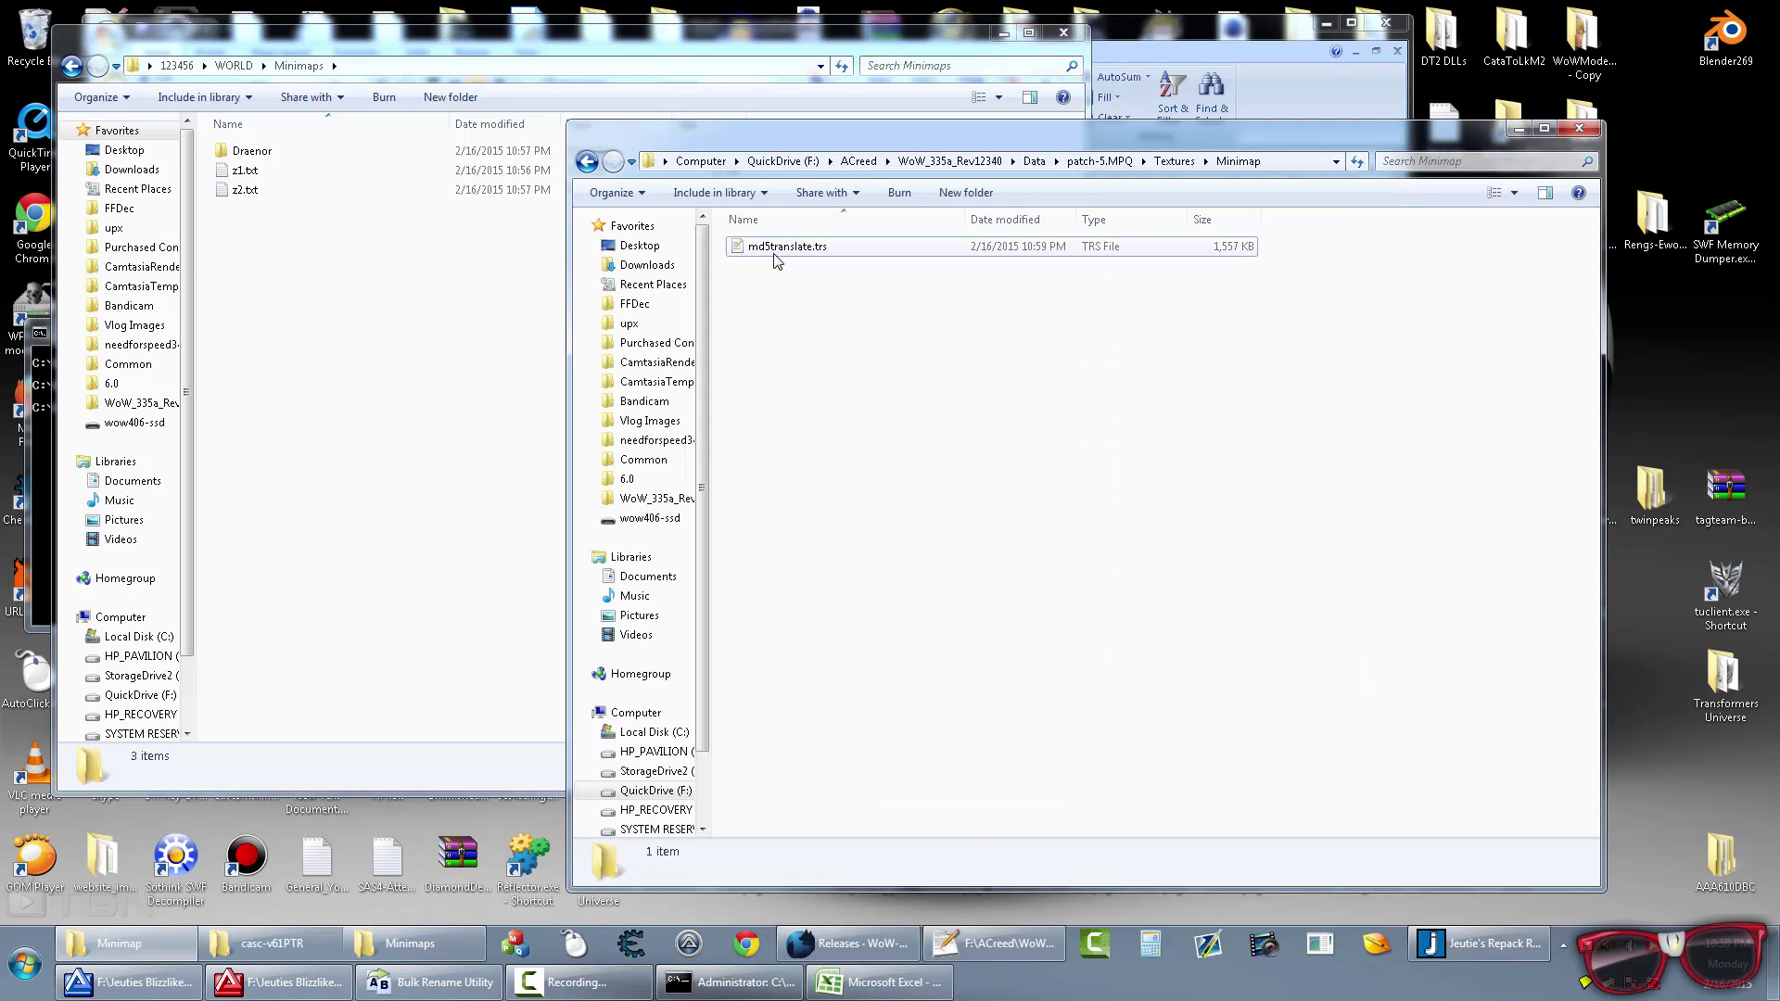
pyautogui.doubleClick(250, 150)
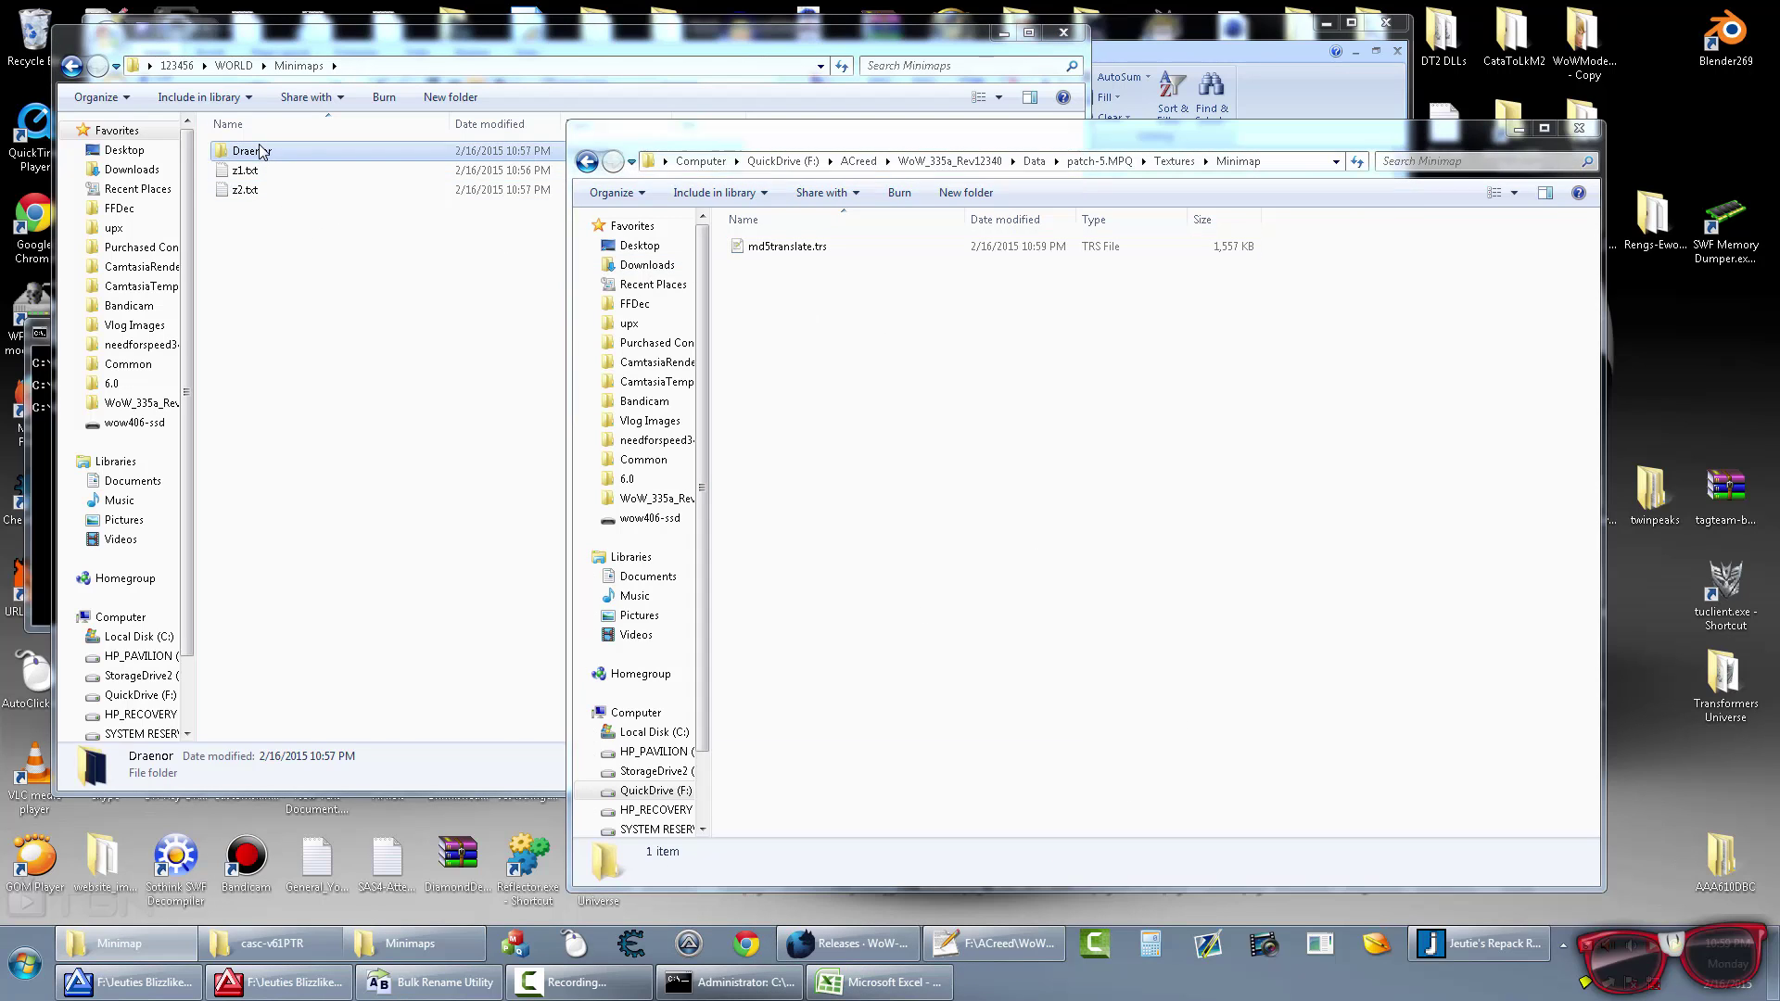
pyautogui.click(424, 192)
pyautogui.hotkey('ctrl', 'a')
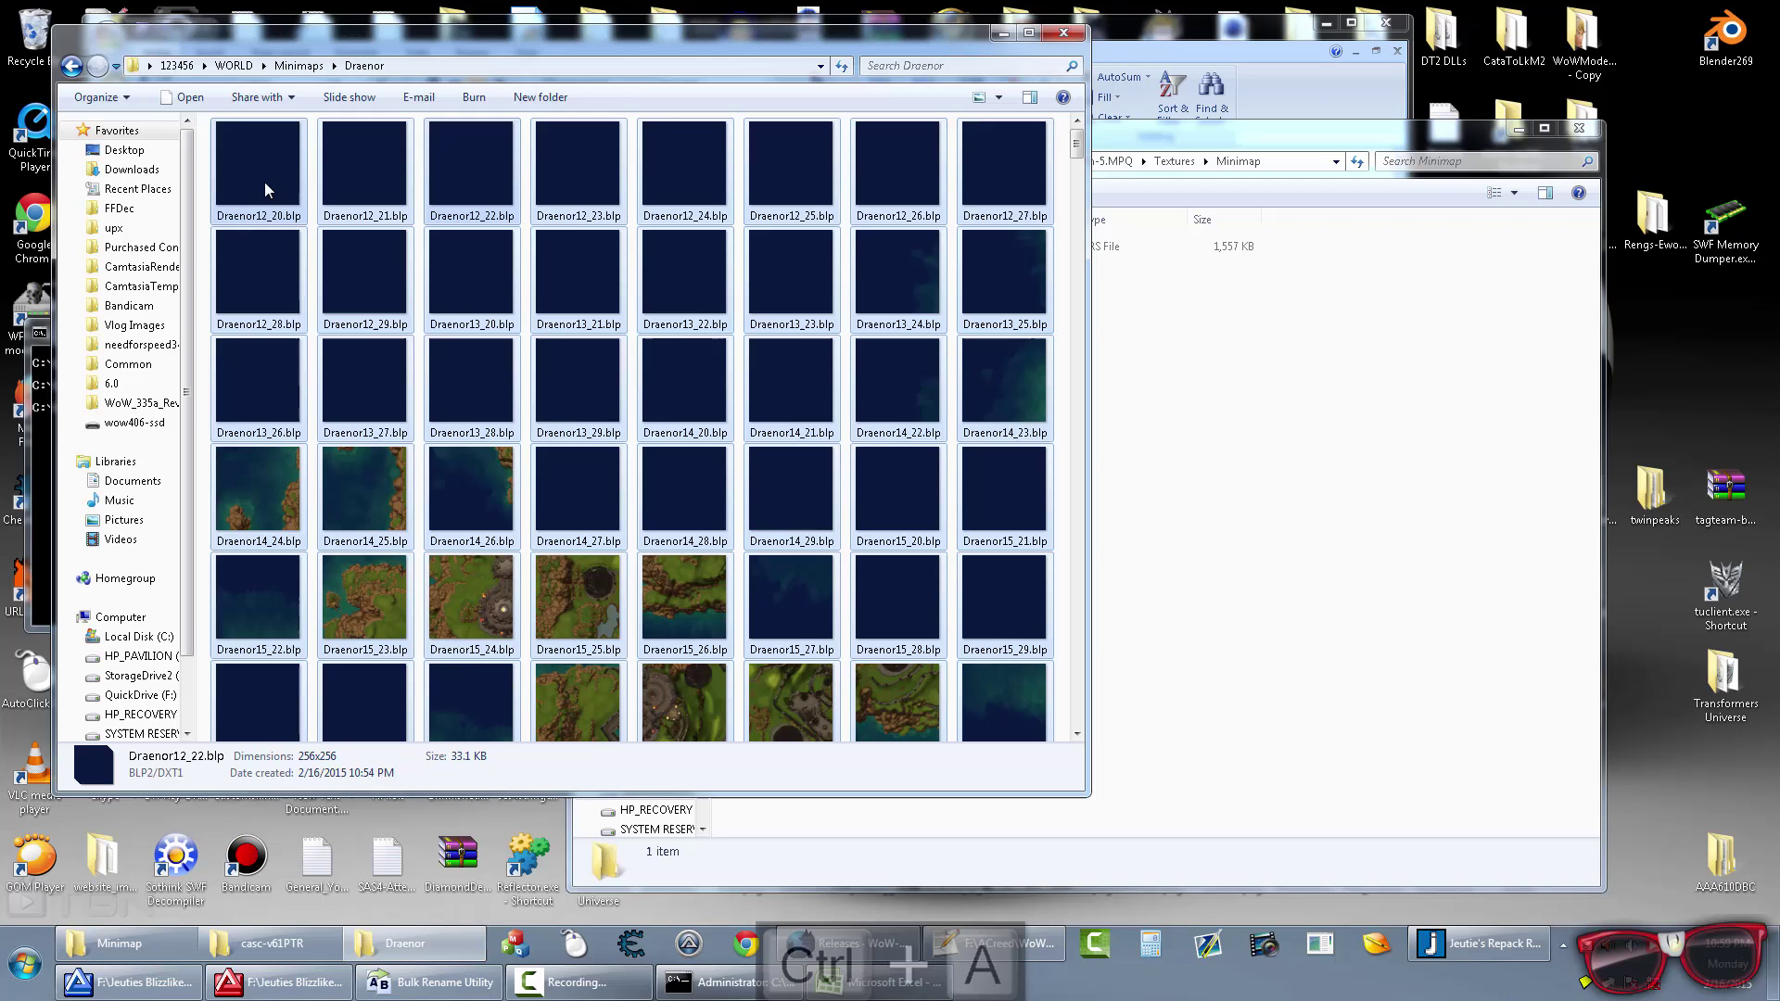
pyautogui.moveTo(264, 182); pyautogui.dragTo(1247, 547)
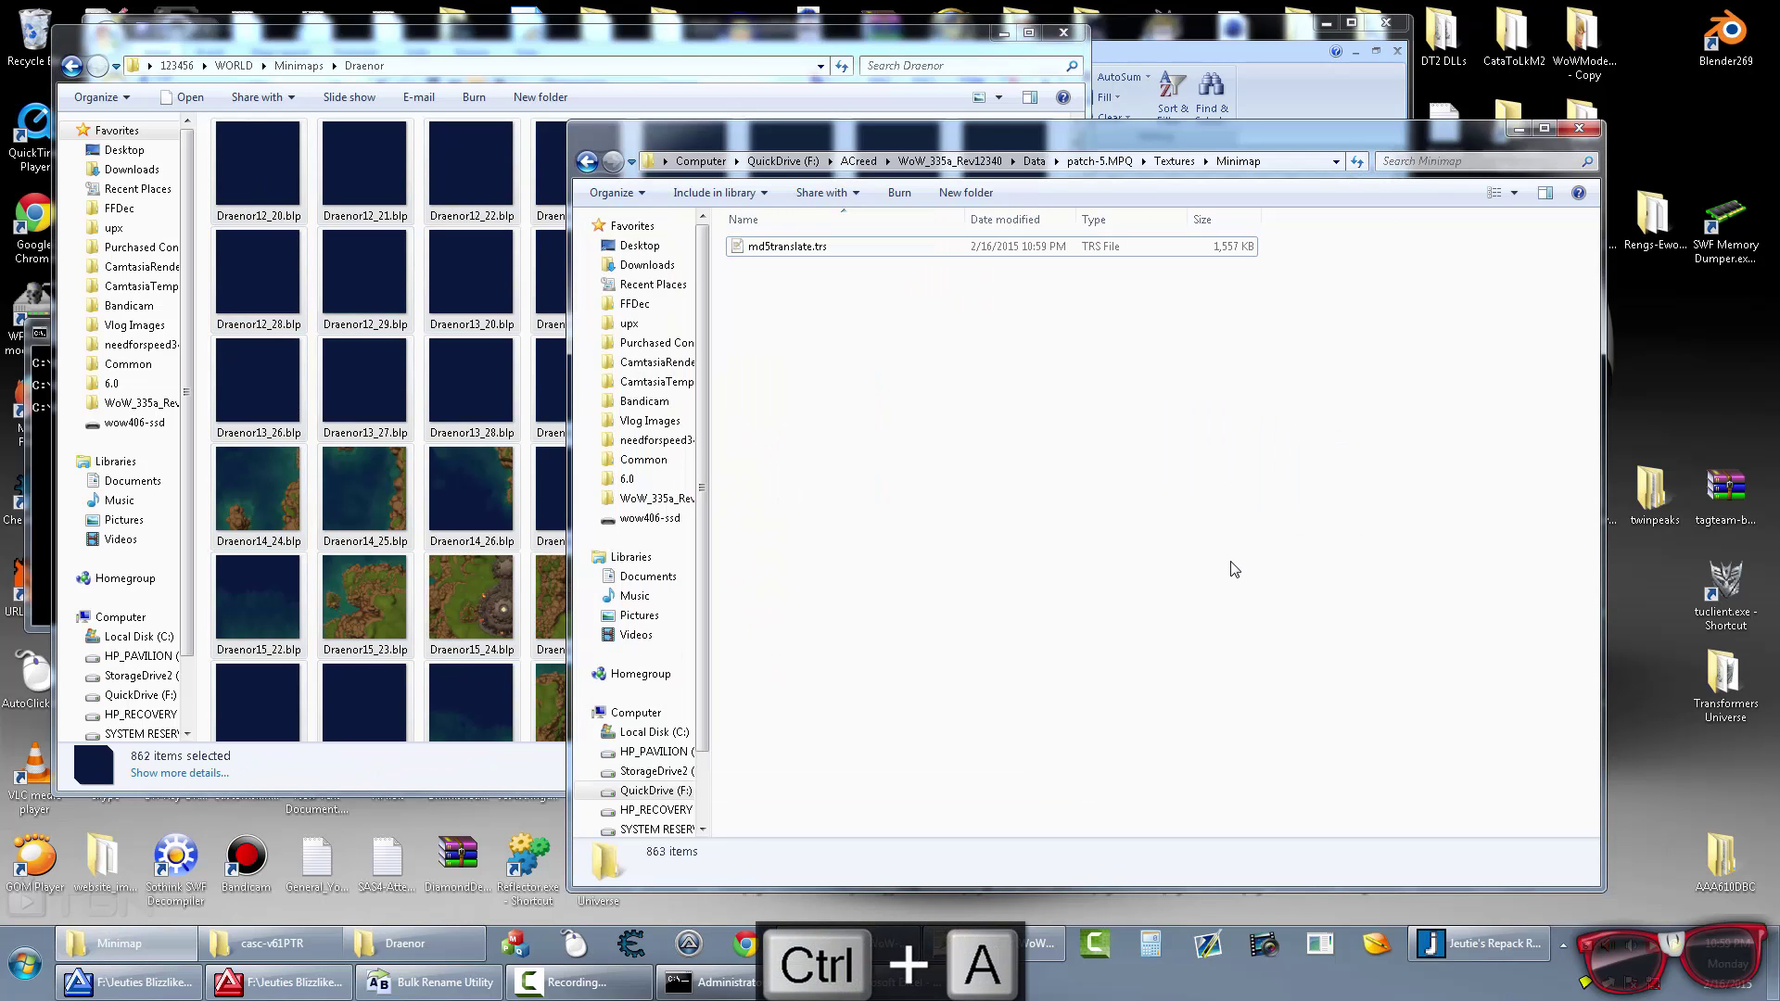
pyautogui.click(1287, 561)
# Step: Launch the Wow 335 F client and enter the game world with the character
pyautogui.press('super')
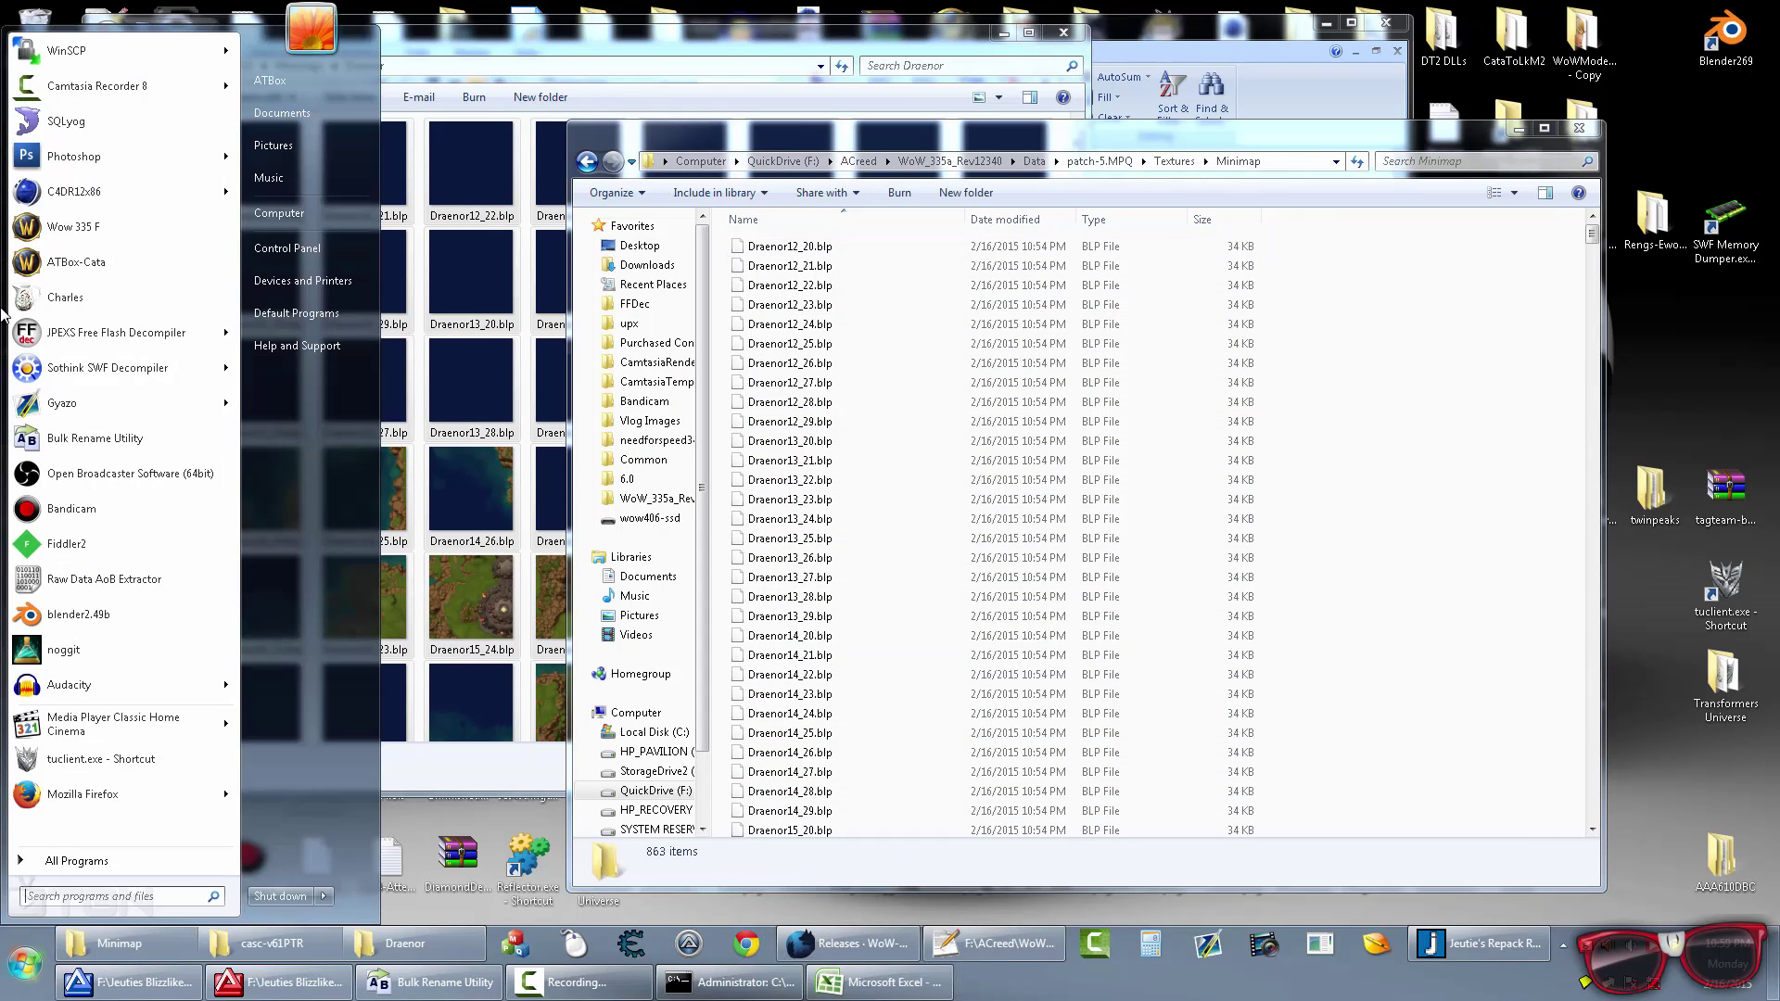
pyautogui.click(74, 226)
pyautogui.click(942, 488)
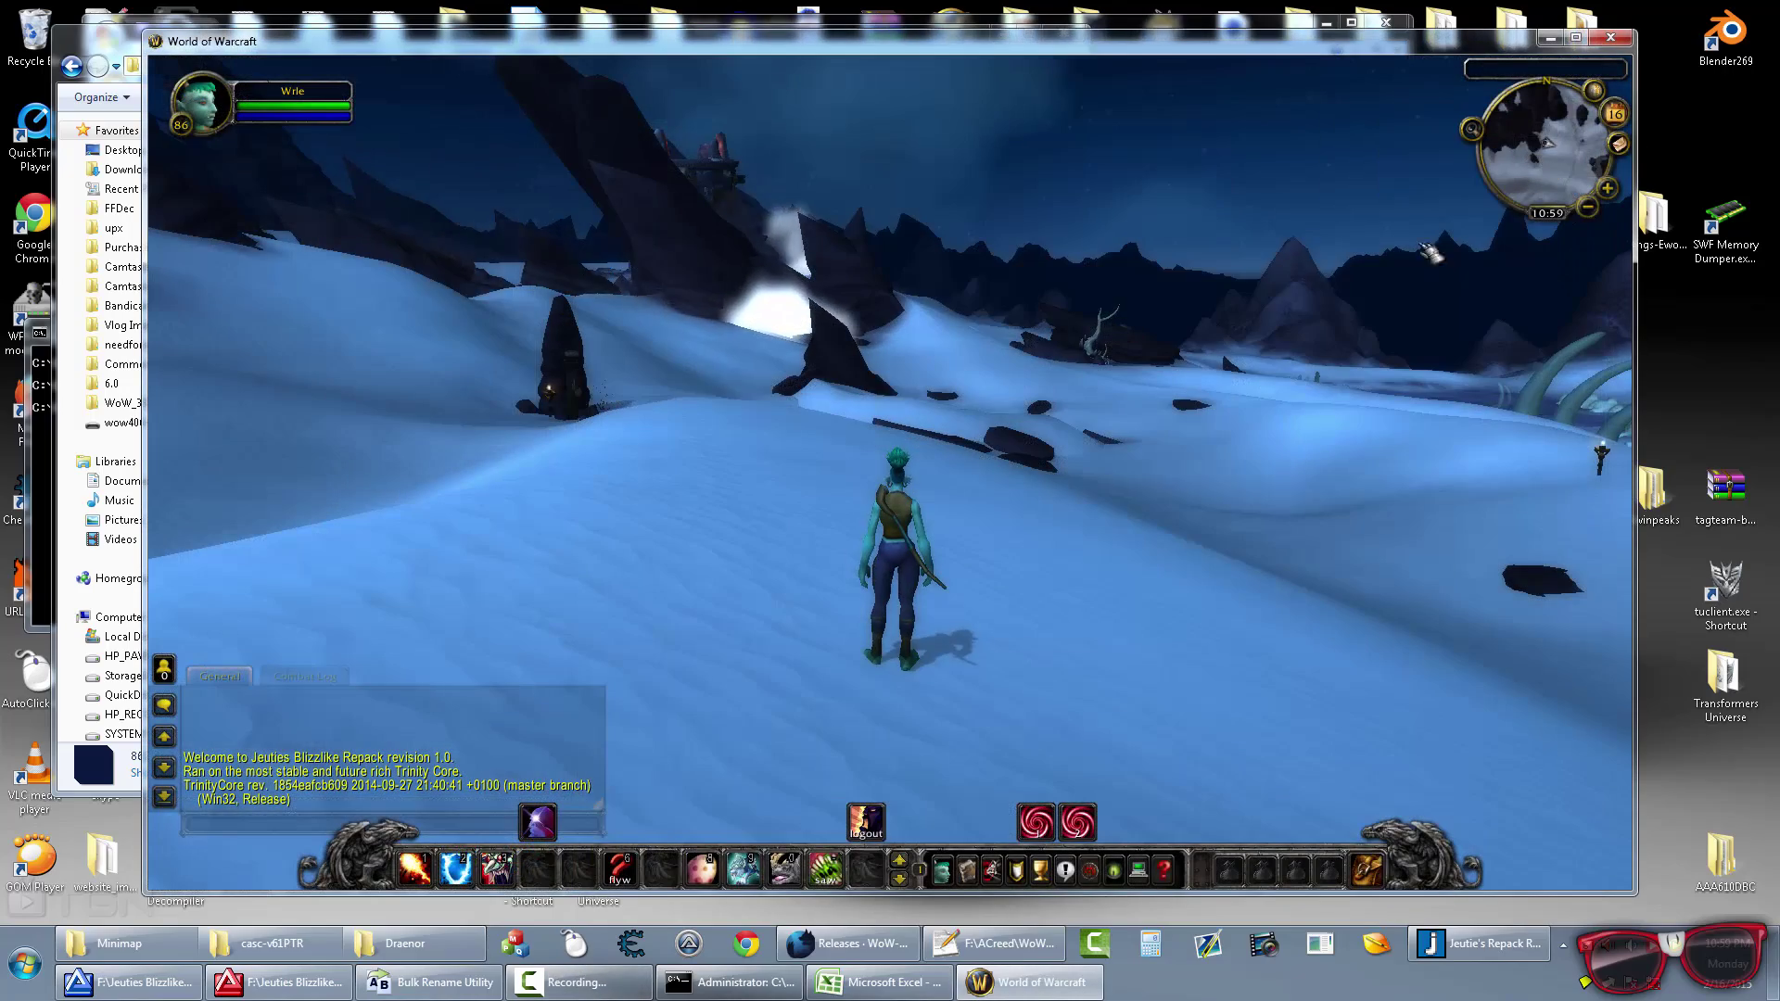
# Step: Run the character around the snowy terrain to check how the minimap displays in the game
pyautogui.press('a')
pyautogui.press('w')
pyautogui.press('a')
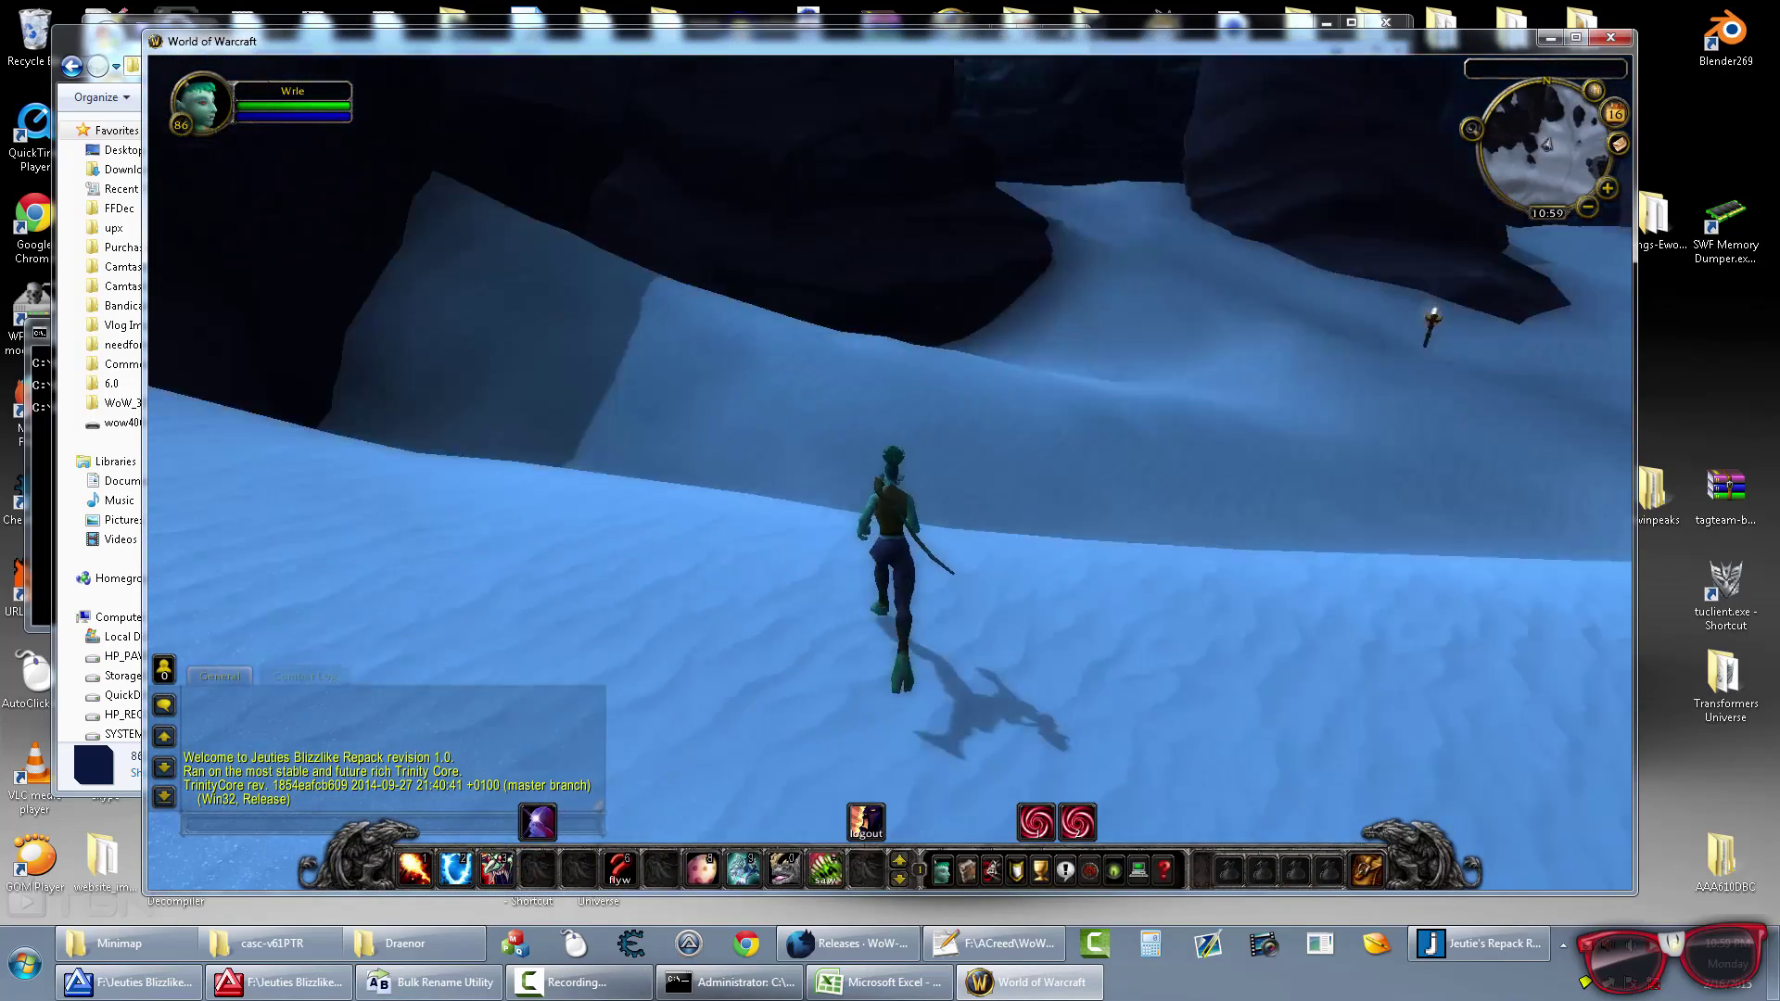
pyautogui.press('a')
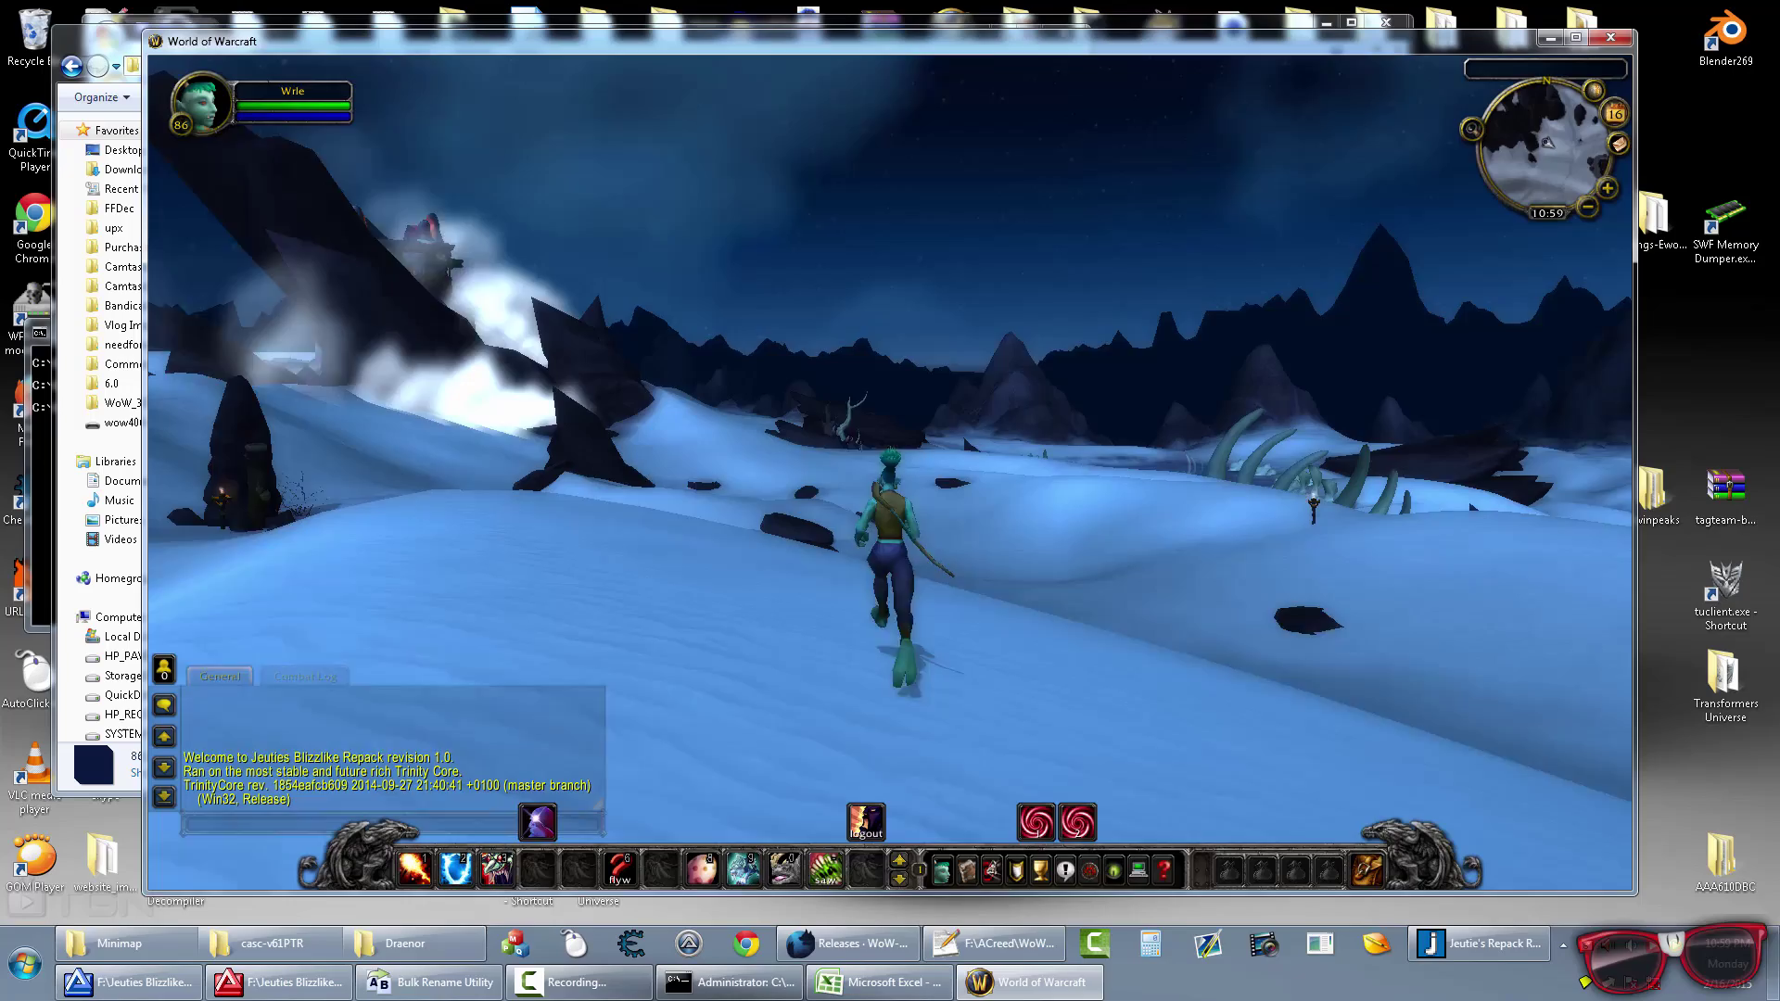
pyautogui.press('a')
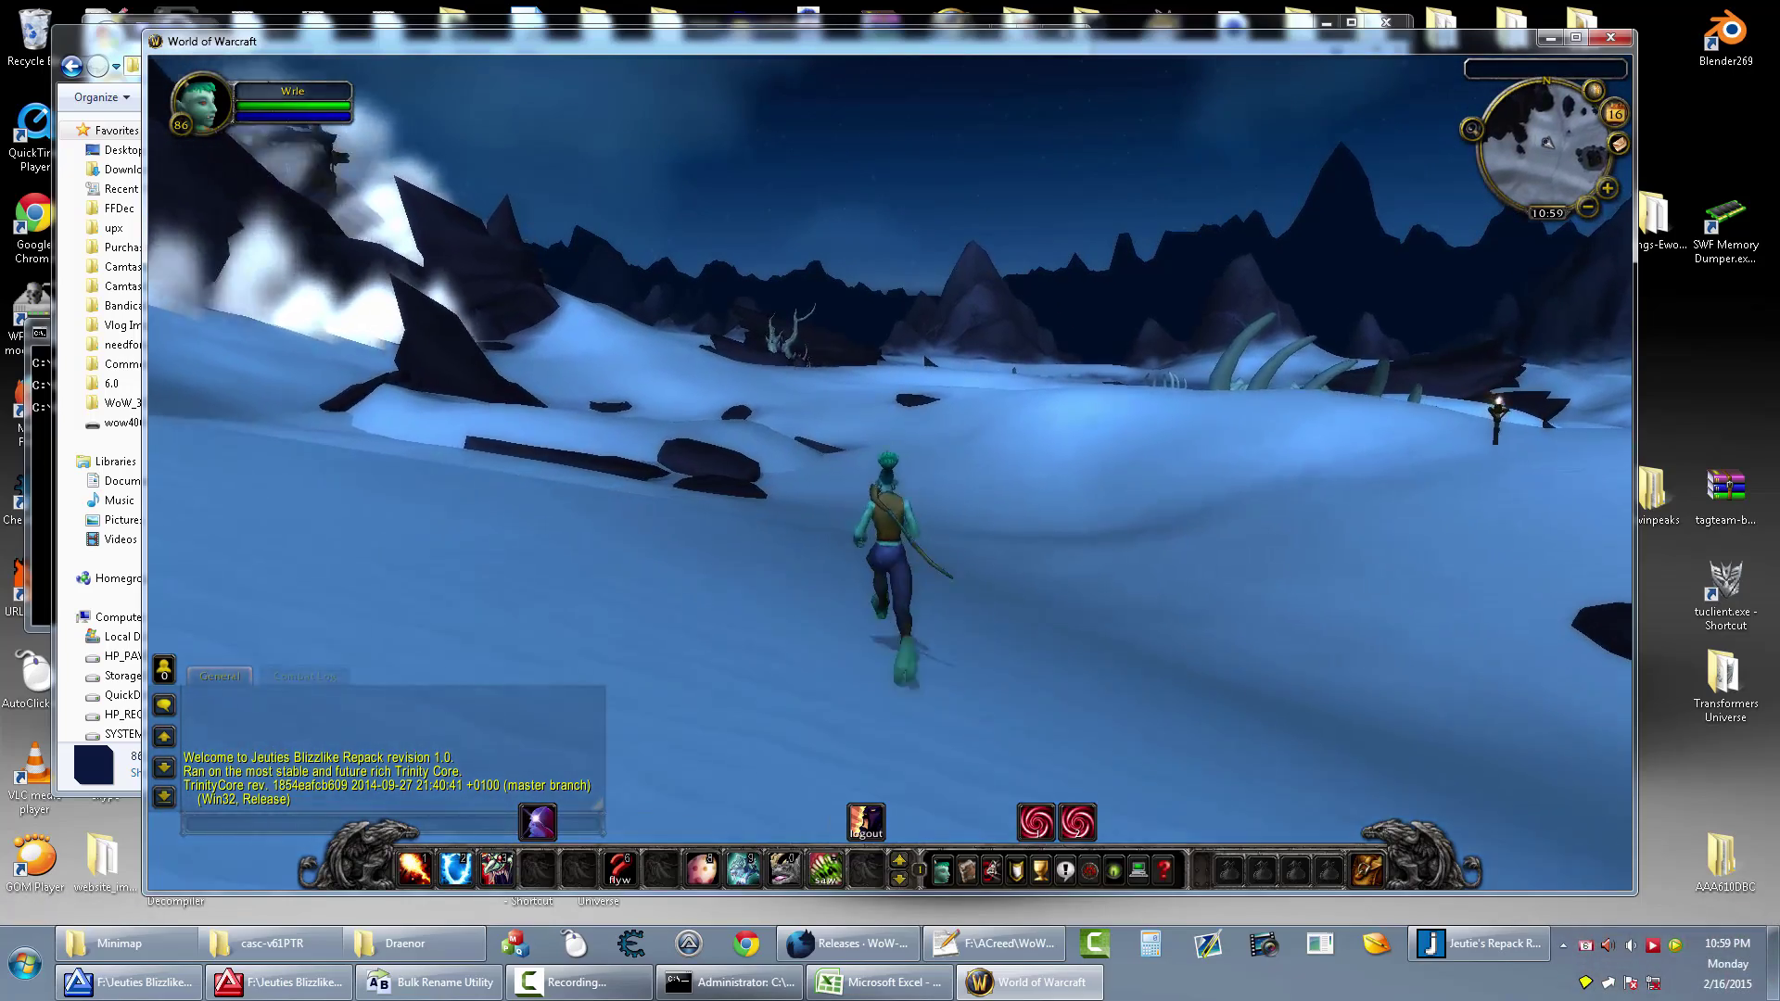
pyautogui.press('d')
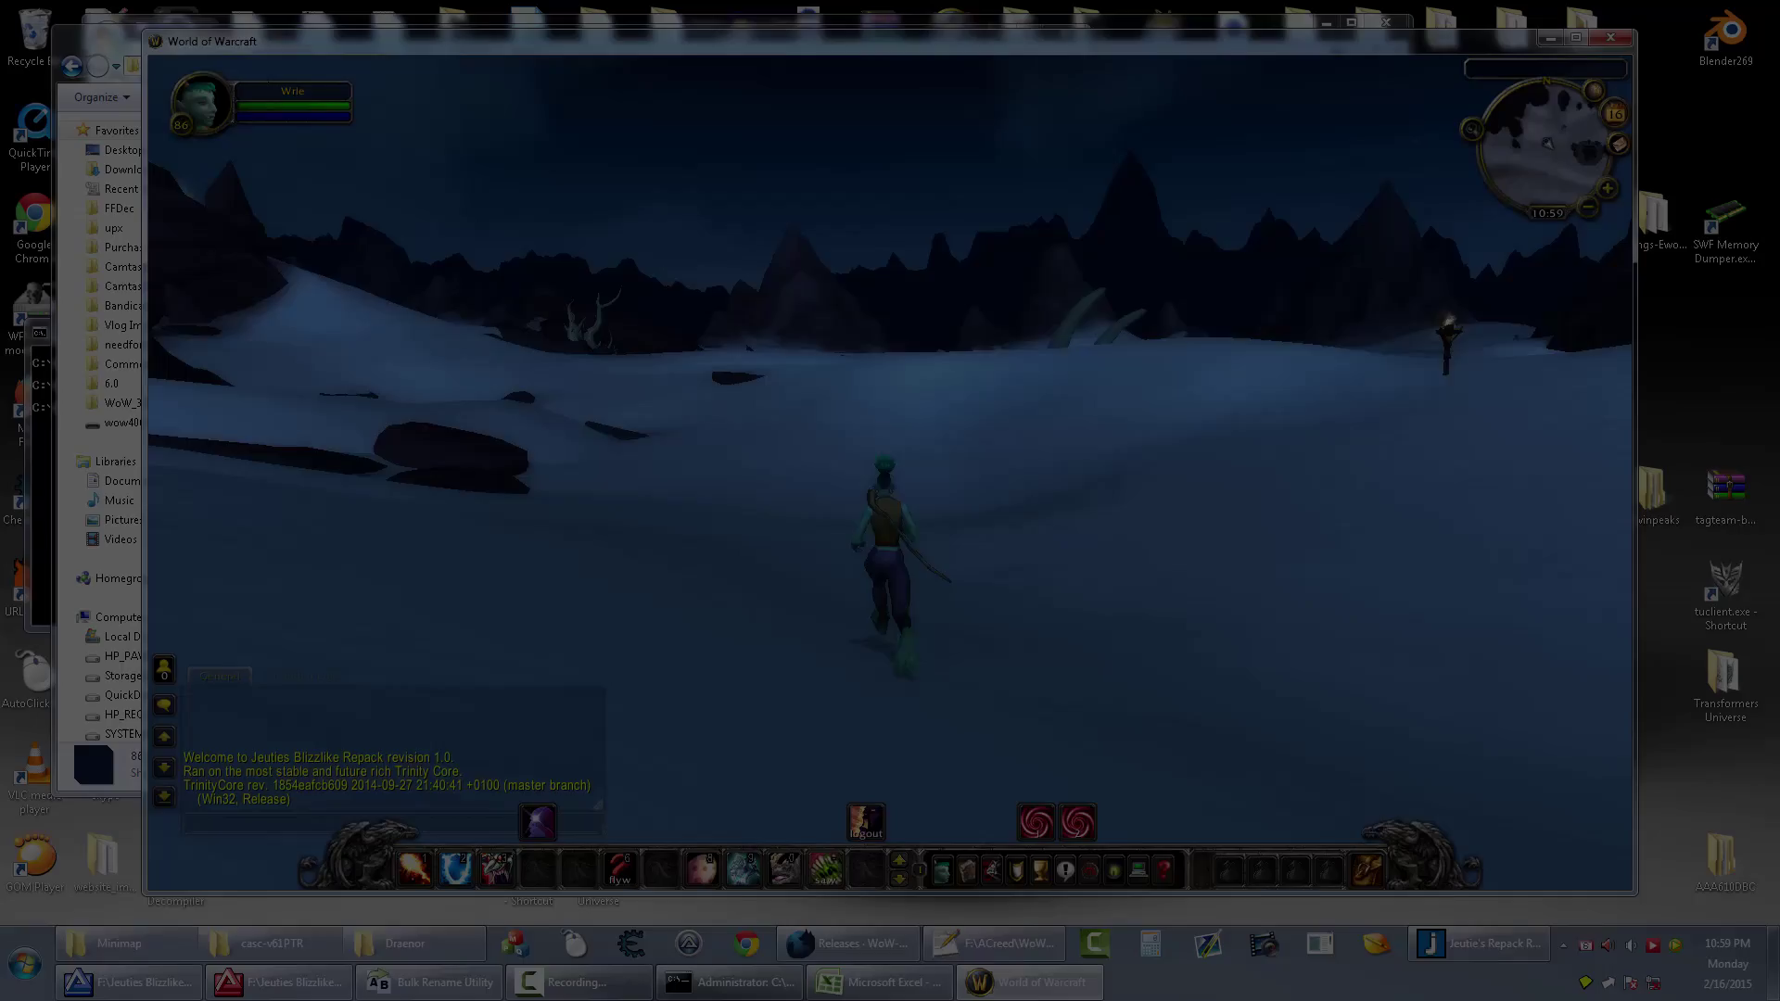